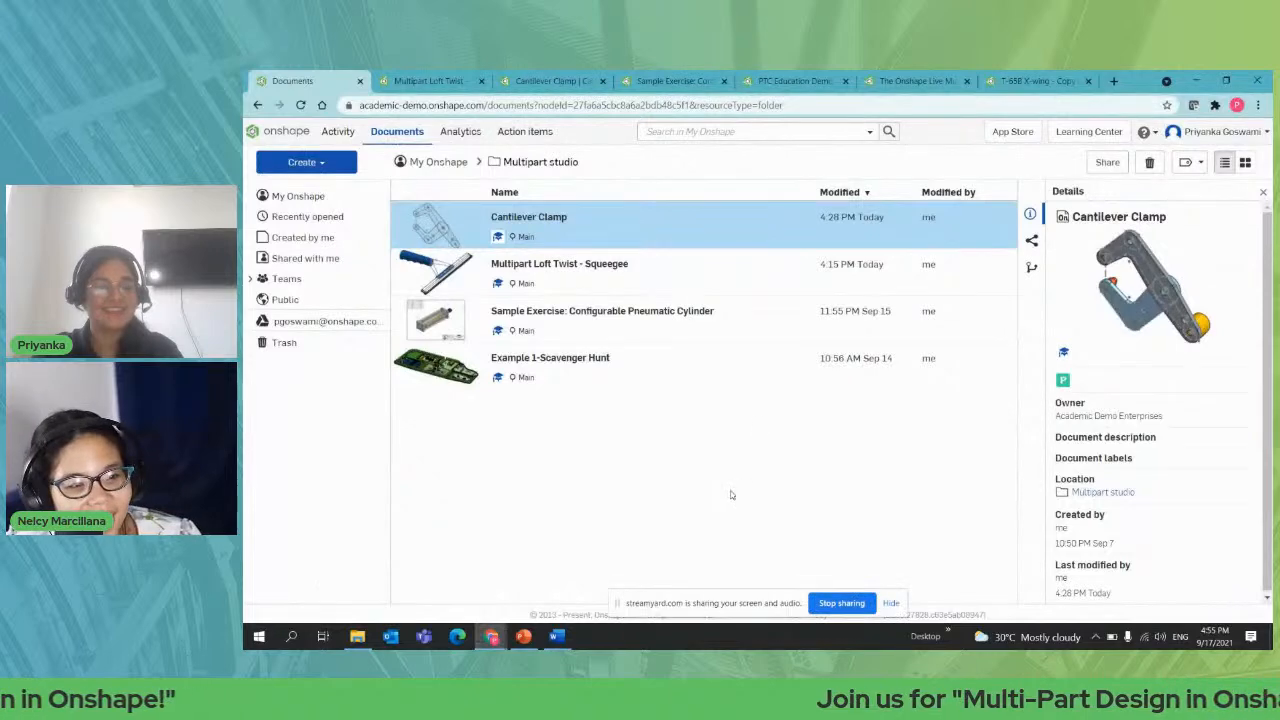
# Switch to the Multipart Loft Twist - Squeegee document and examine the gap and guide curves between the handle and the blade holder.
pyautogui.click(730, 494)
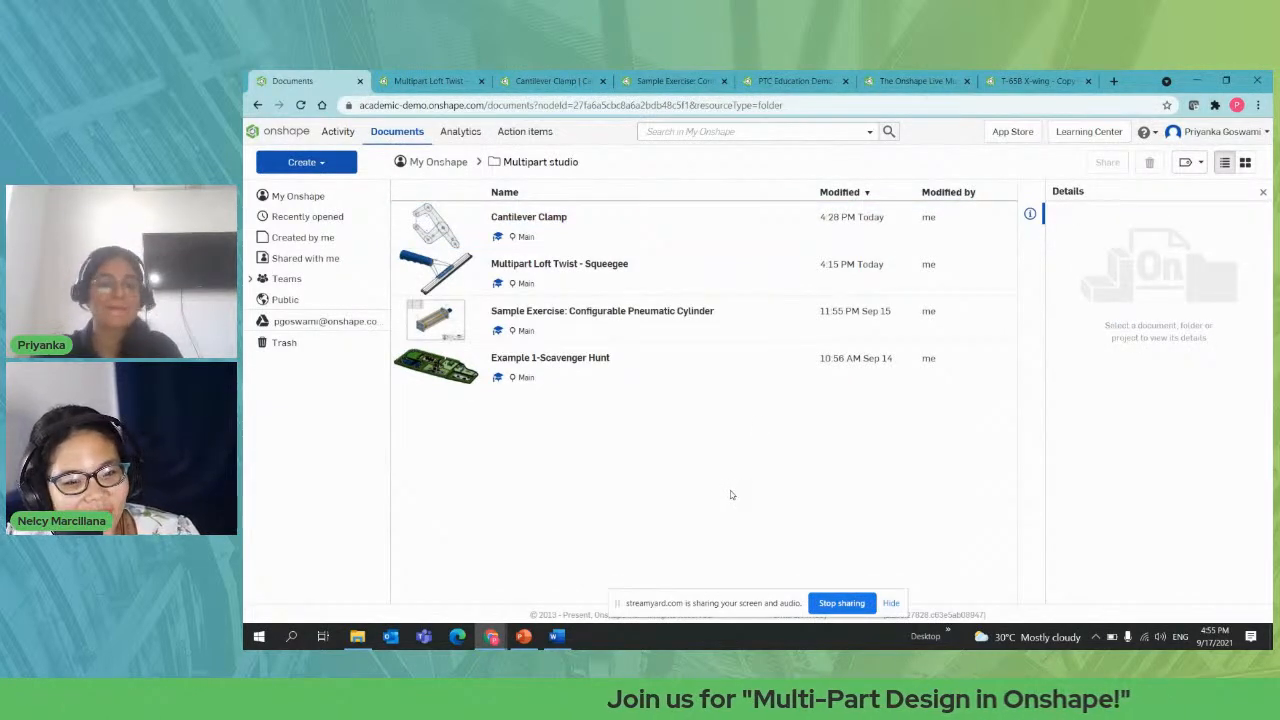
pyautogui.click(393, 80)
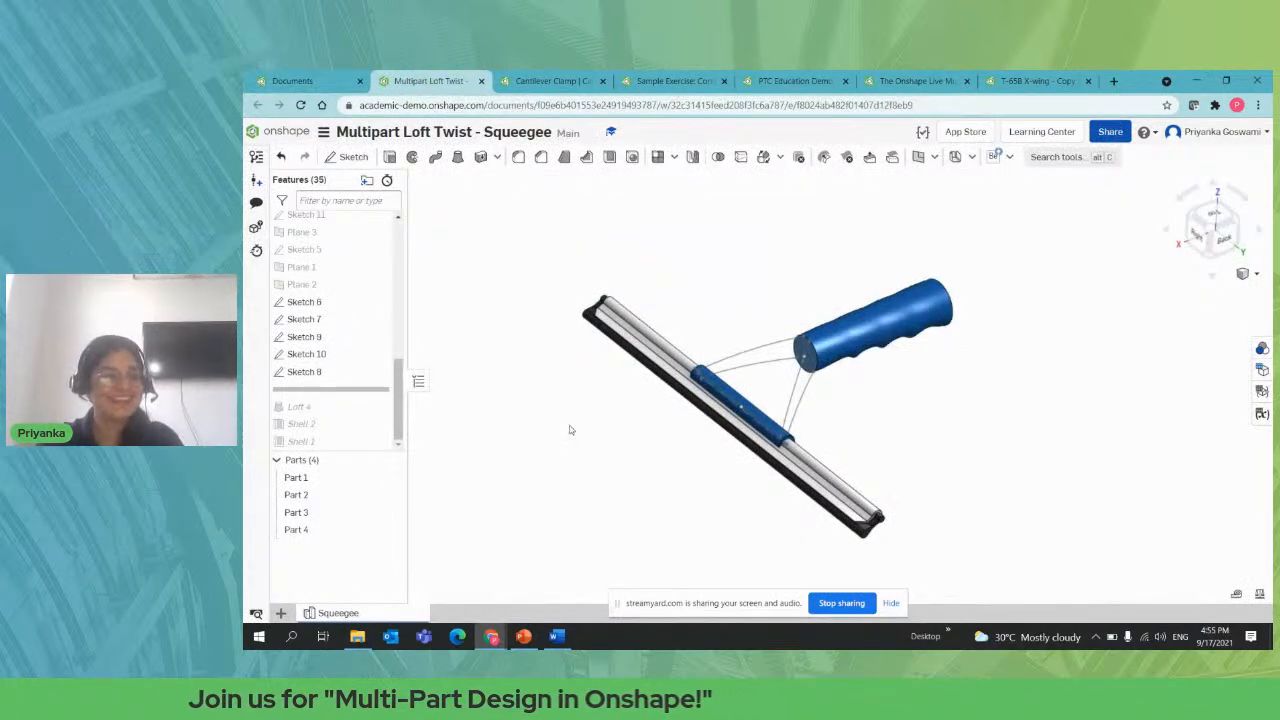
pyautogui.moveTo(571, 429)
pyautogui.mouseDown(button='right')
pyautogui.moveTo(588, 403)
pyautogui.moveTo(597, 431)
pyautogui.moveTo(552, 440)
pyautogui.mouseUp(button='right')
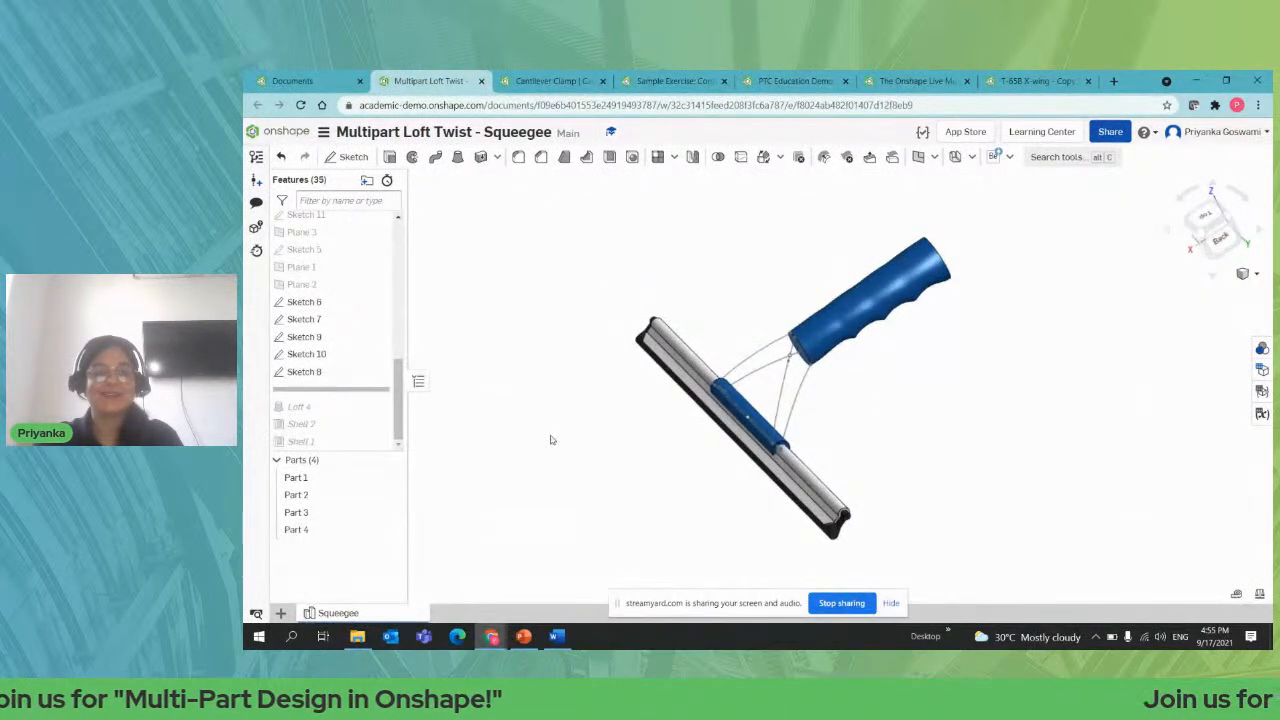
pyautogui.scroll(3, 530, 443)
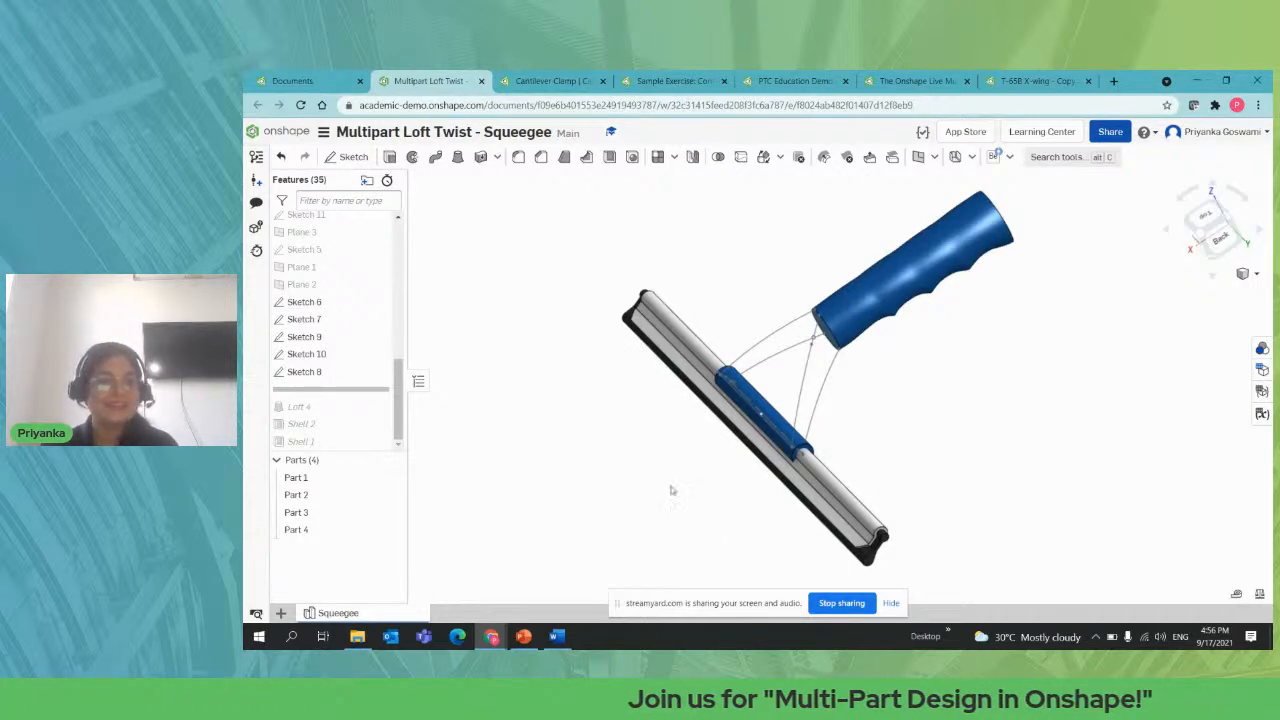
pyautogui.moveTo(623, 440); pyautogui.dragTo(647, 422, button='right')
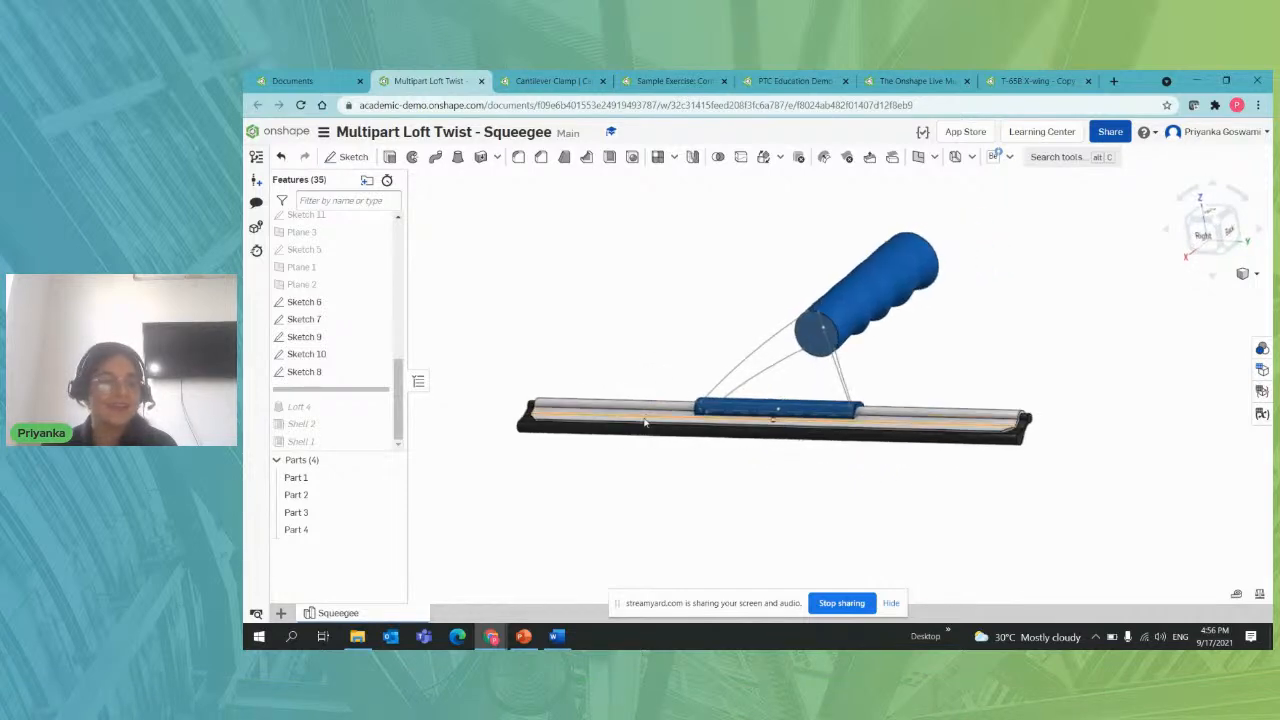
pyautogui.moveTo(712, 503); pyautogui.dragTo(678, 513, button='middle')
pyautogui.moveTo(588, 548); pyautogui.dragTo(569, 546, button='right')
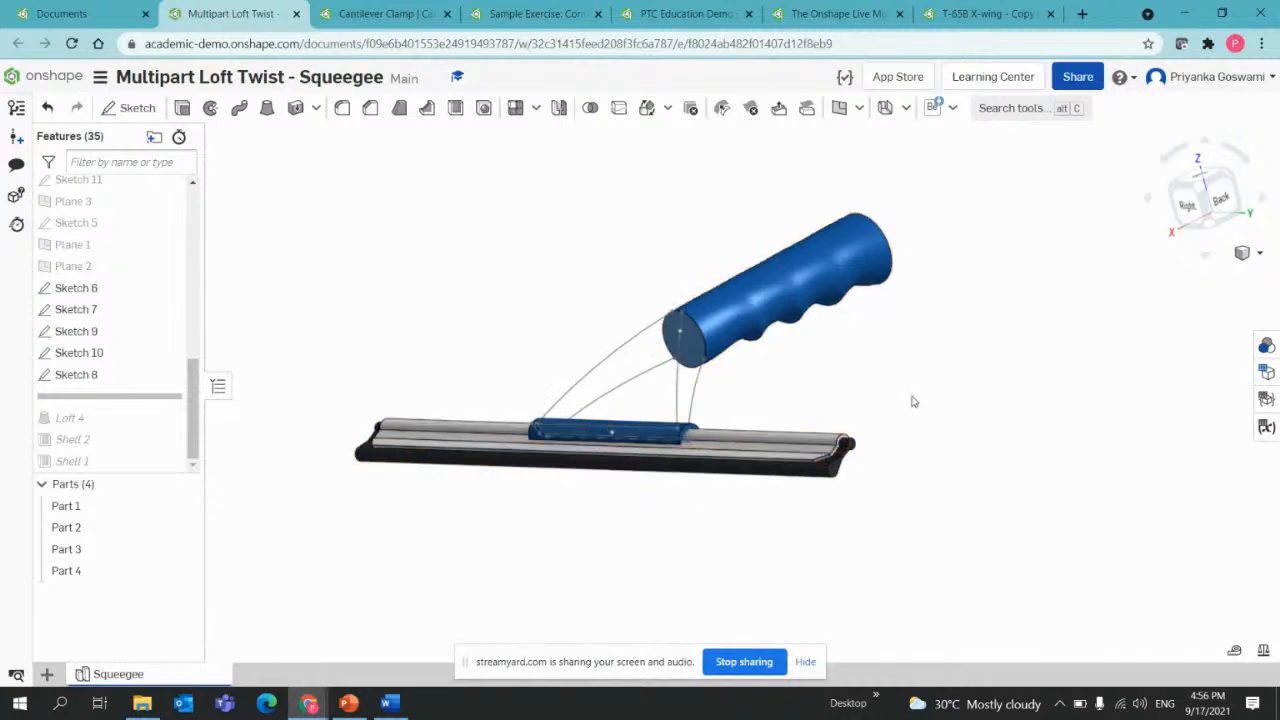
pyautogui.moveTo(912, 401); pyautogui.dragTo(866, 418, button='right')
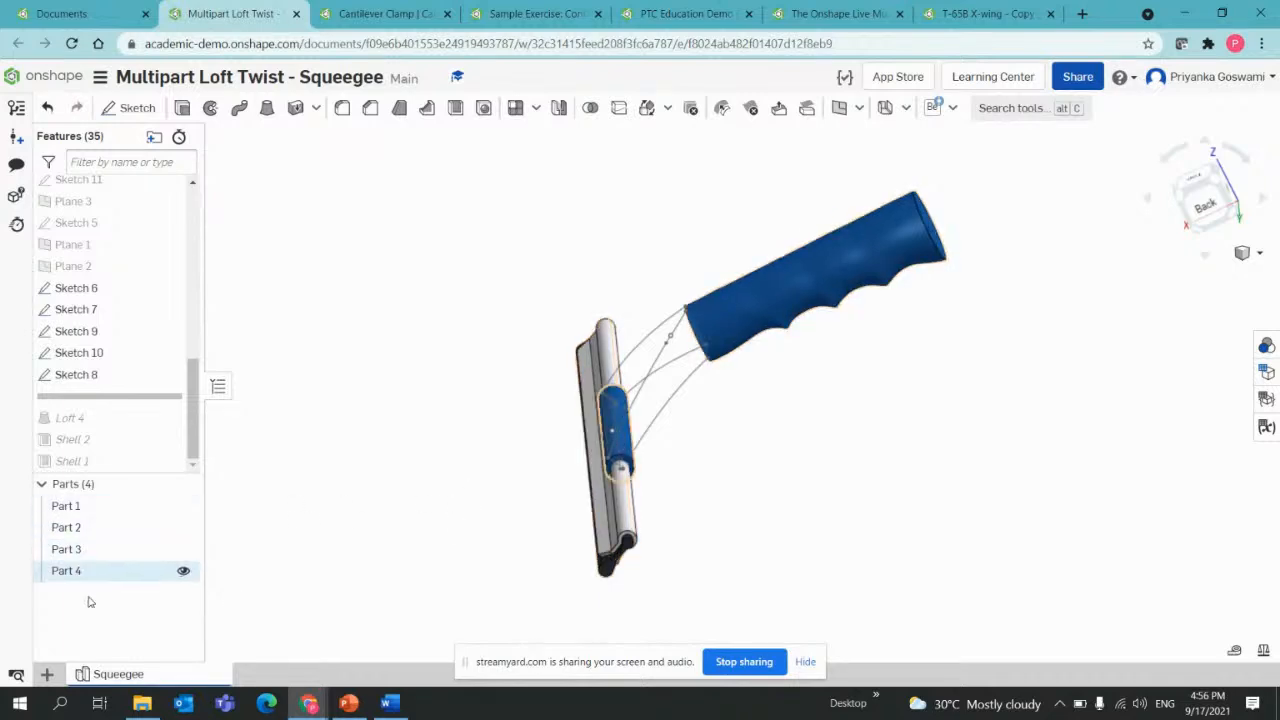
pyautogui.moveTo(504, 470)
pyautogui.mouseDown(button='right')
pyautogui.moveTo(500, 457)
pyautogui.moveTo(519, 460)
pyautogui.mouseUp(button='right')
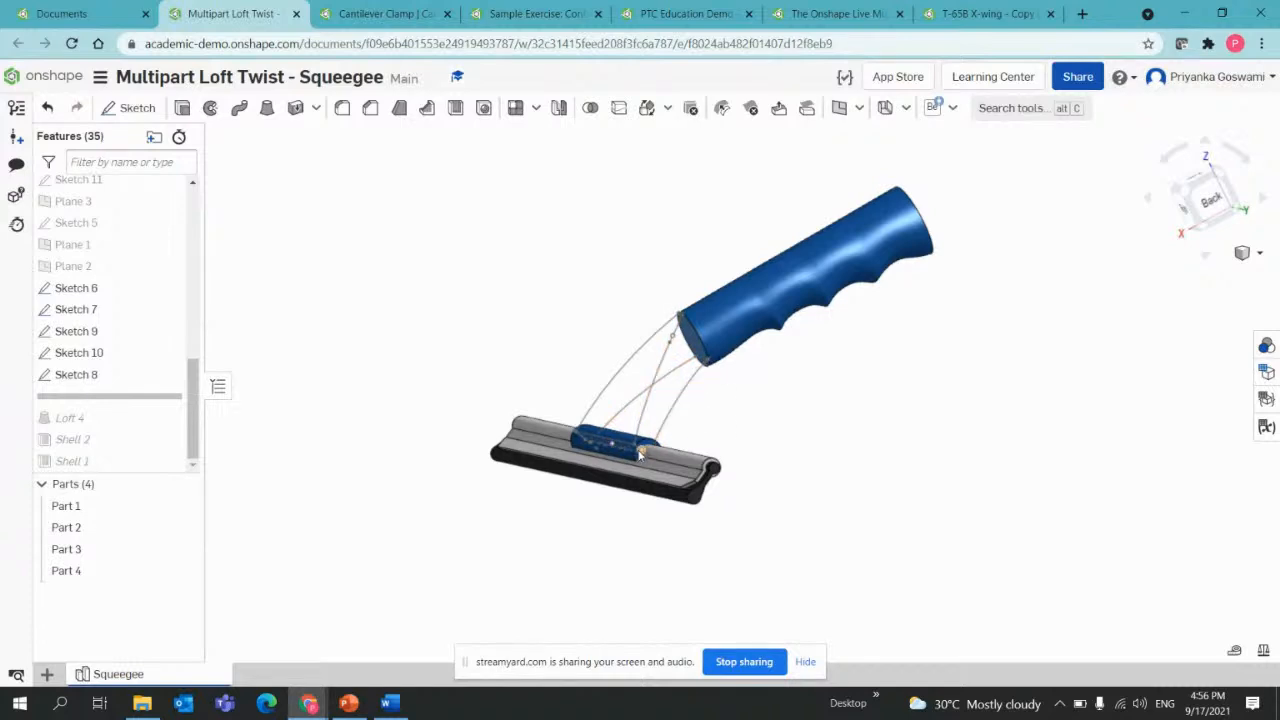
pyautogui.moveTo(675, 440); pyautogui.dragTo(645, 440, button='right')
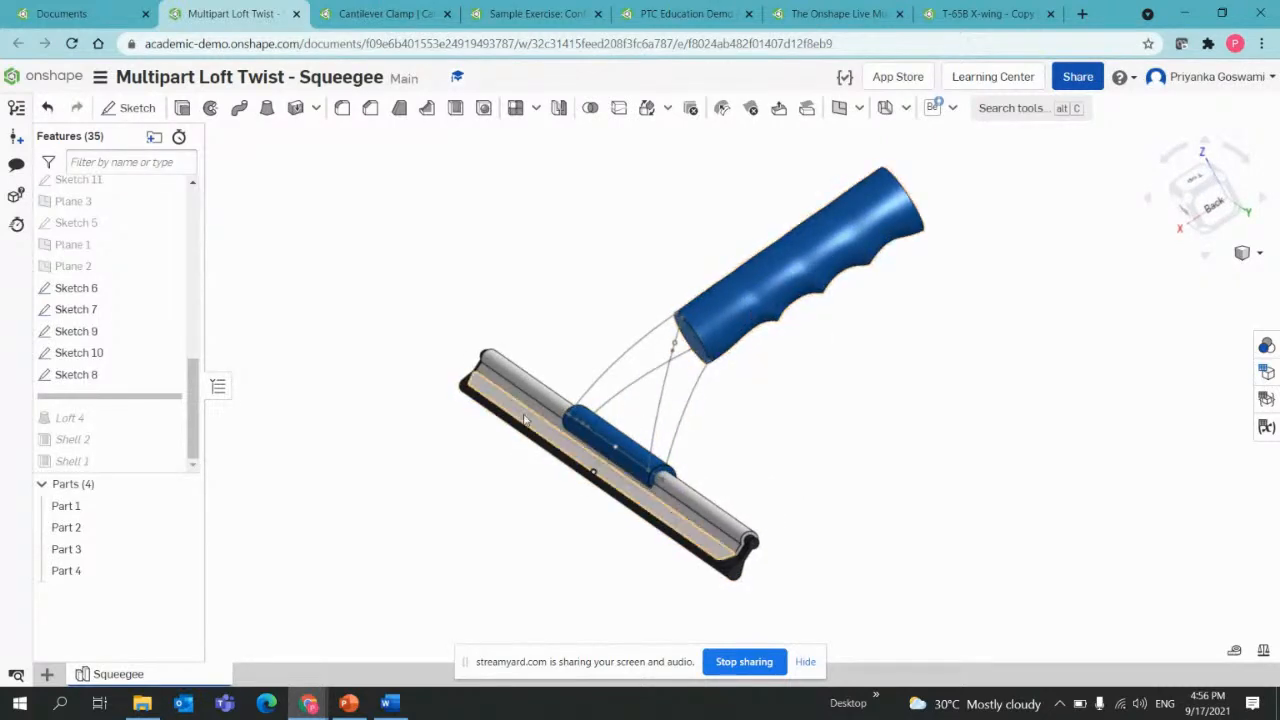
# Start a new solid loft from the Sketch 8 face at the handle's end to the Sketch 16 faces on the blade holder.
pyautogui.click(267, 112)
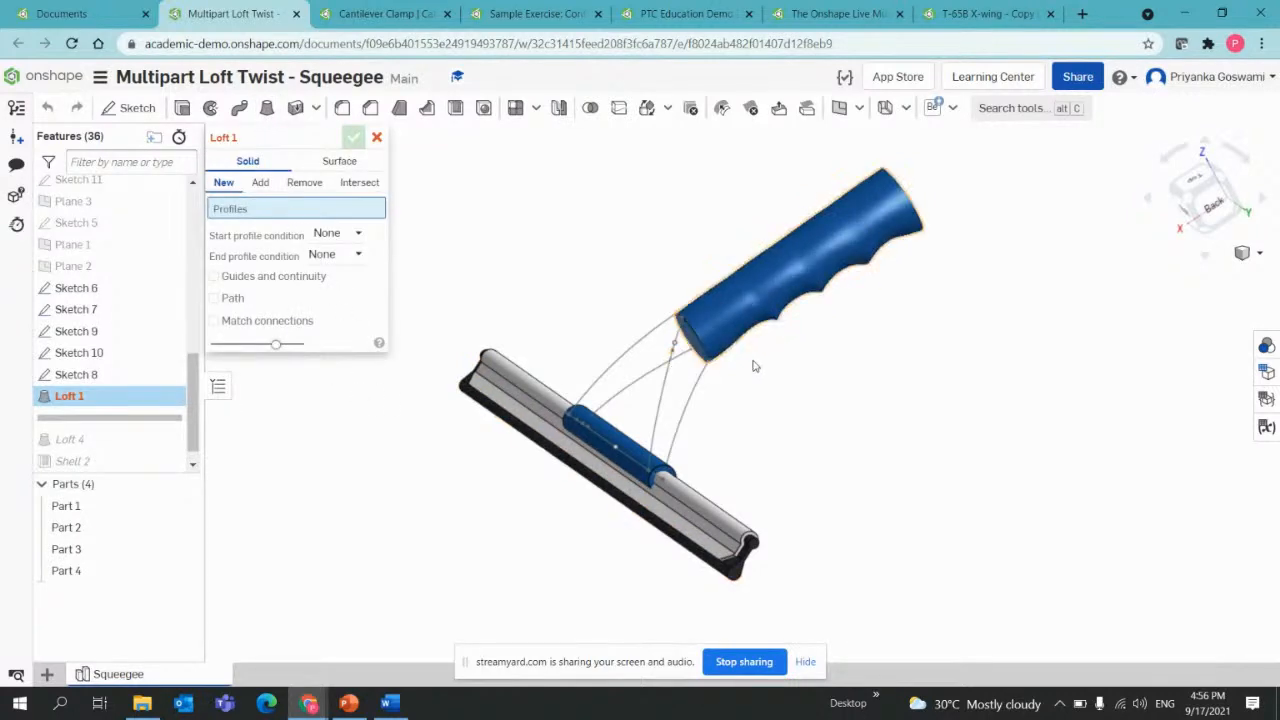
pyautogui.moveTo(751, 363)
pyautogui.mouseDown(button='right')
pyautogui.moveTo(766, 349)
pyautogui.moveTo(794, 357)
pyautogui.moveTo(662, 352)
pyautogui.mouseUp(button='right')
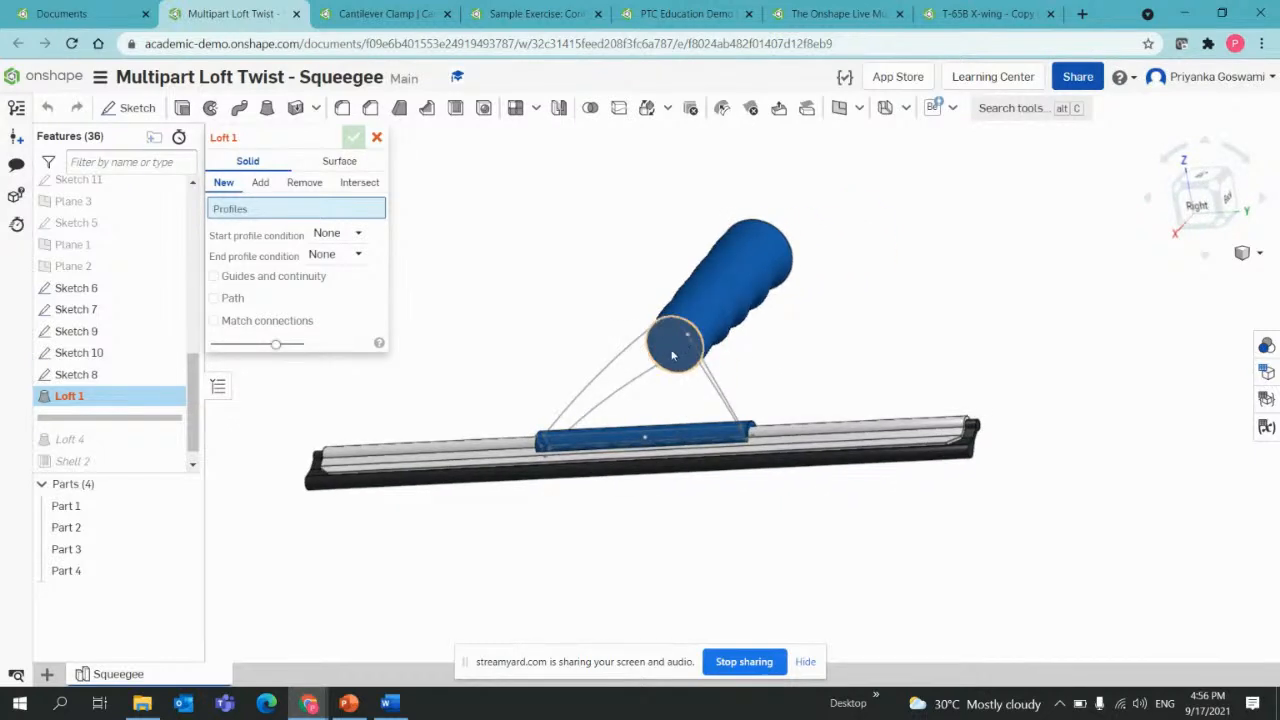
pyautogui.click(673, 350)
pyautogui.scroll(3, 85, 320)
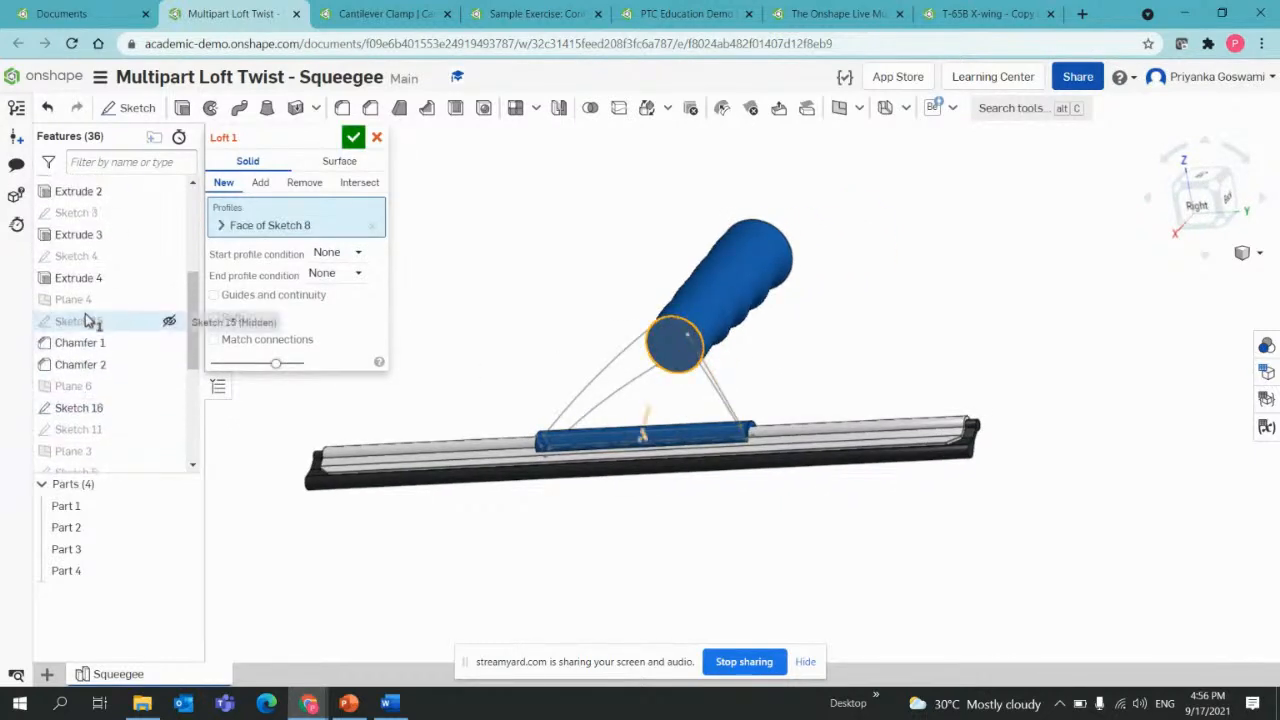
pyautogui.scroll(-1, 88, 318)
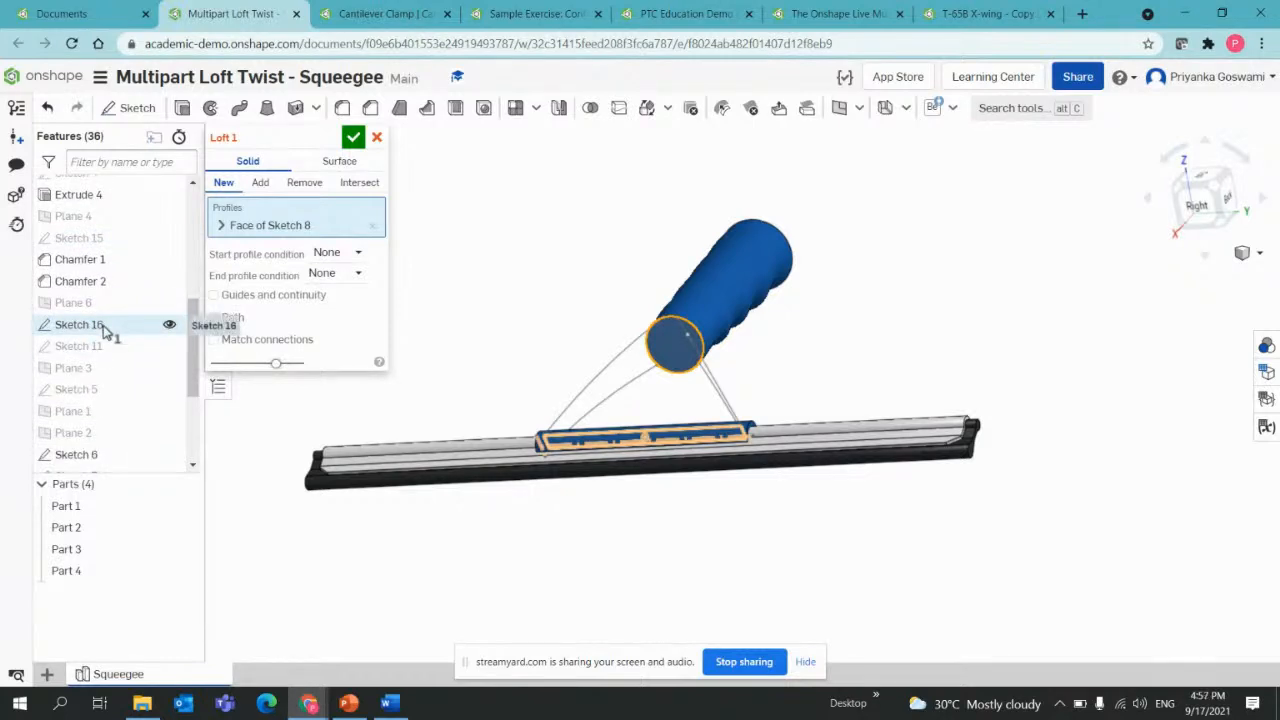
pyautogui.moveTo(946, 318)
pyautogui.mouseDown(button='right')
pyautogui.moveTo(890, 352)
pyautogui.moveTo(903, 360)
pyautogui.mouseUp(button='right')
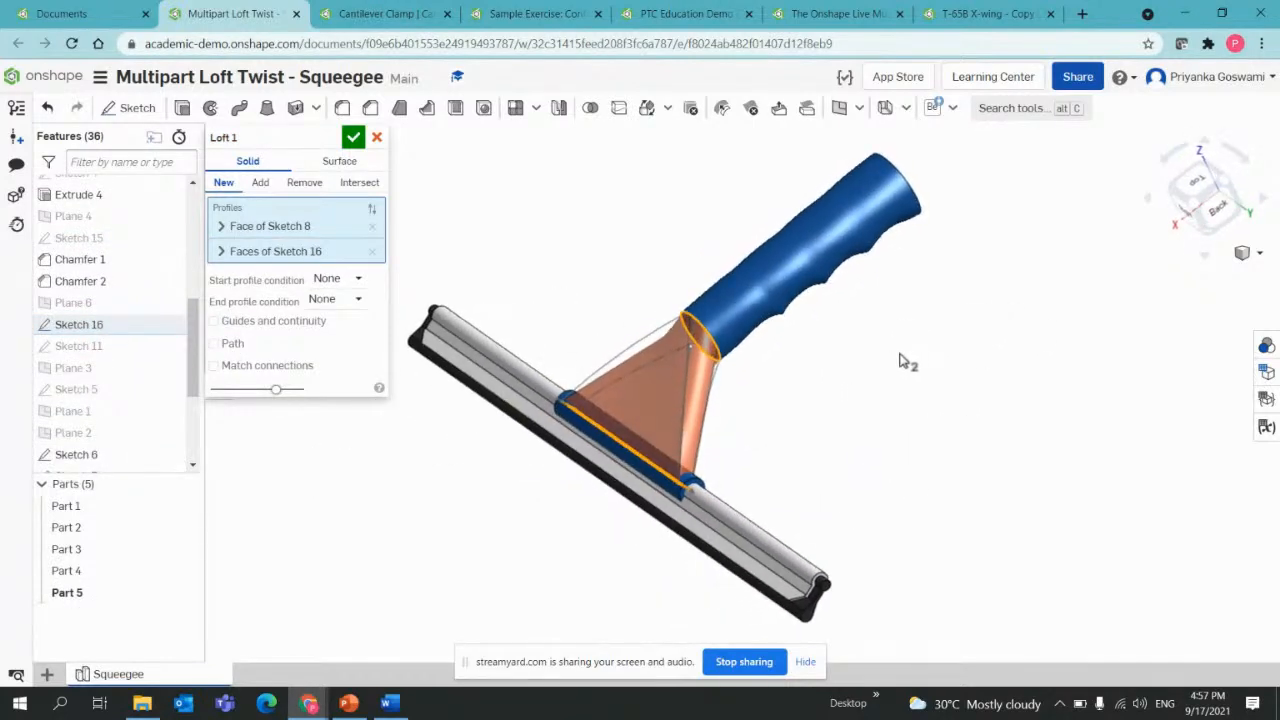
# Enable guides and continuity for the loft, using the curves of Sketch 6, Sketch 10, Sketch 7 and Sketch 9 as guides.
pyautogui.click(268, 324)
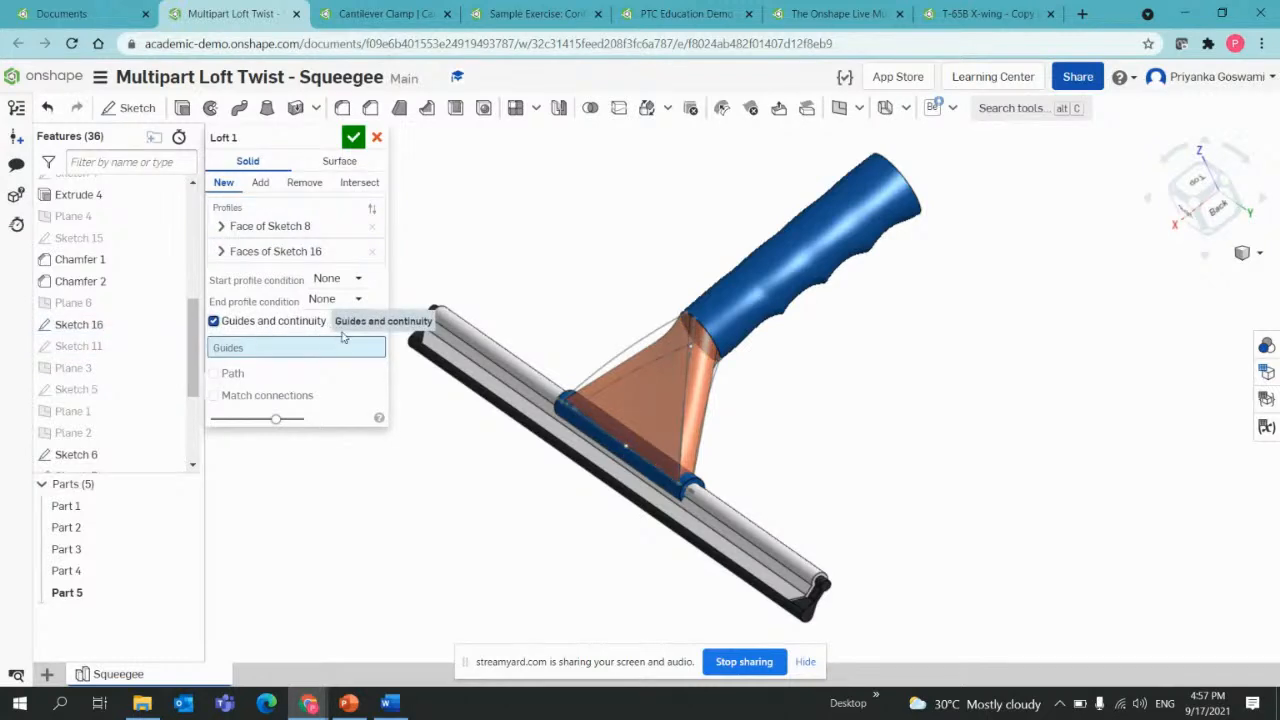
pyautogui.click(643, 358)
pyautogui.click(688, 372)
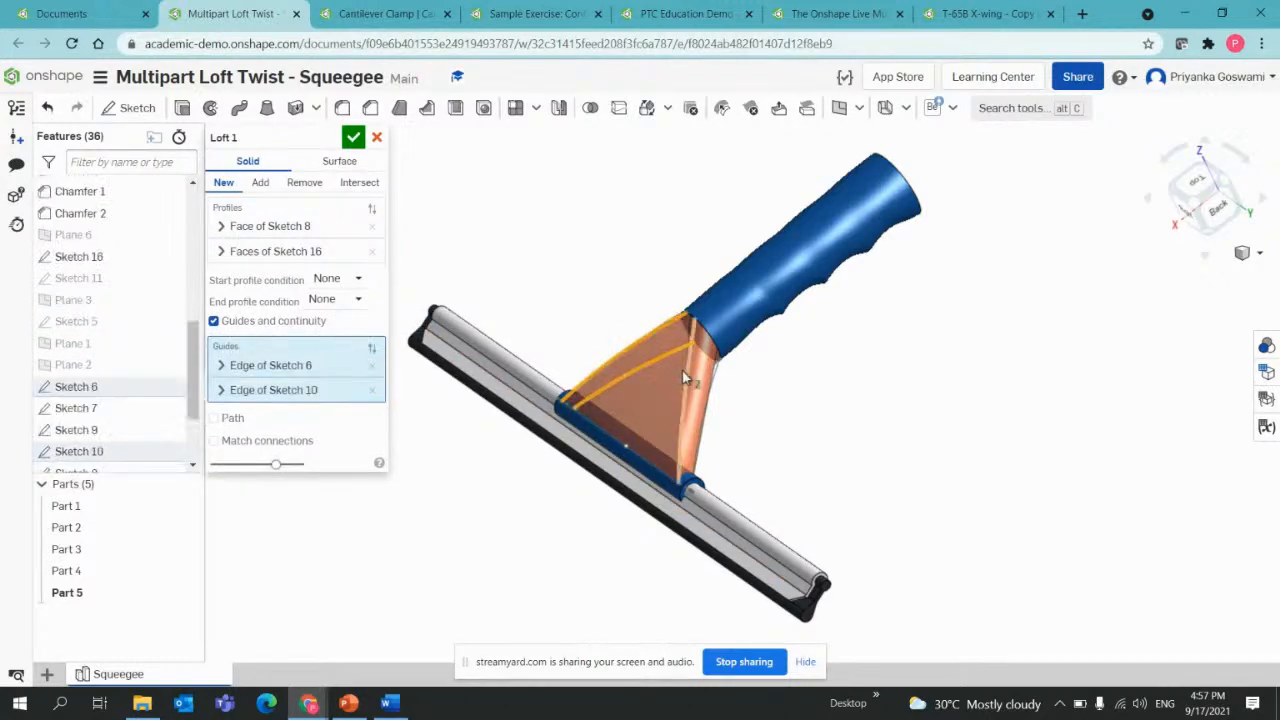
pyautogui.click(703, 390)
pyautogui.click(711, 398)
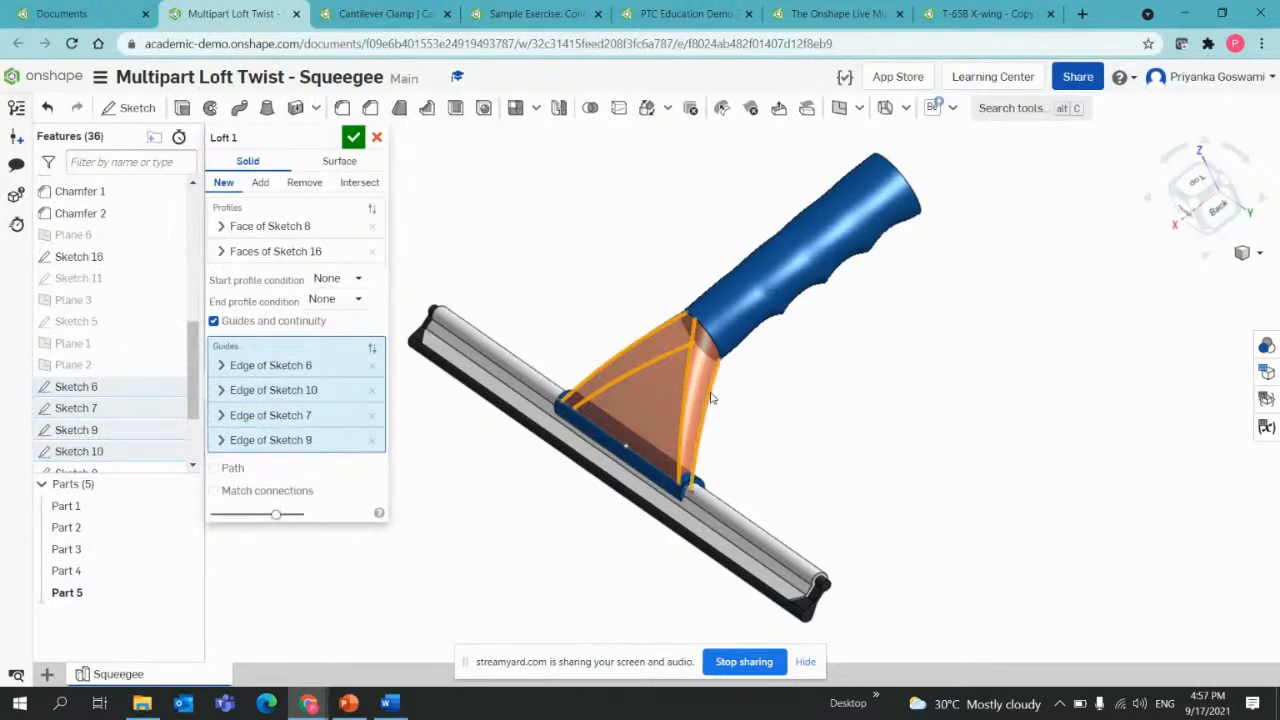
pyautogui.moveTo(763, 411); pyautogui.dragTo(794, 380, button='right')
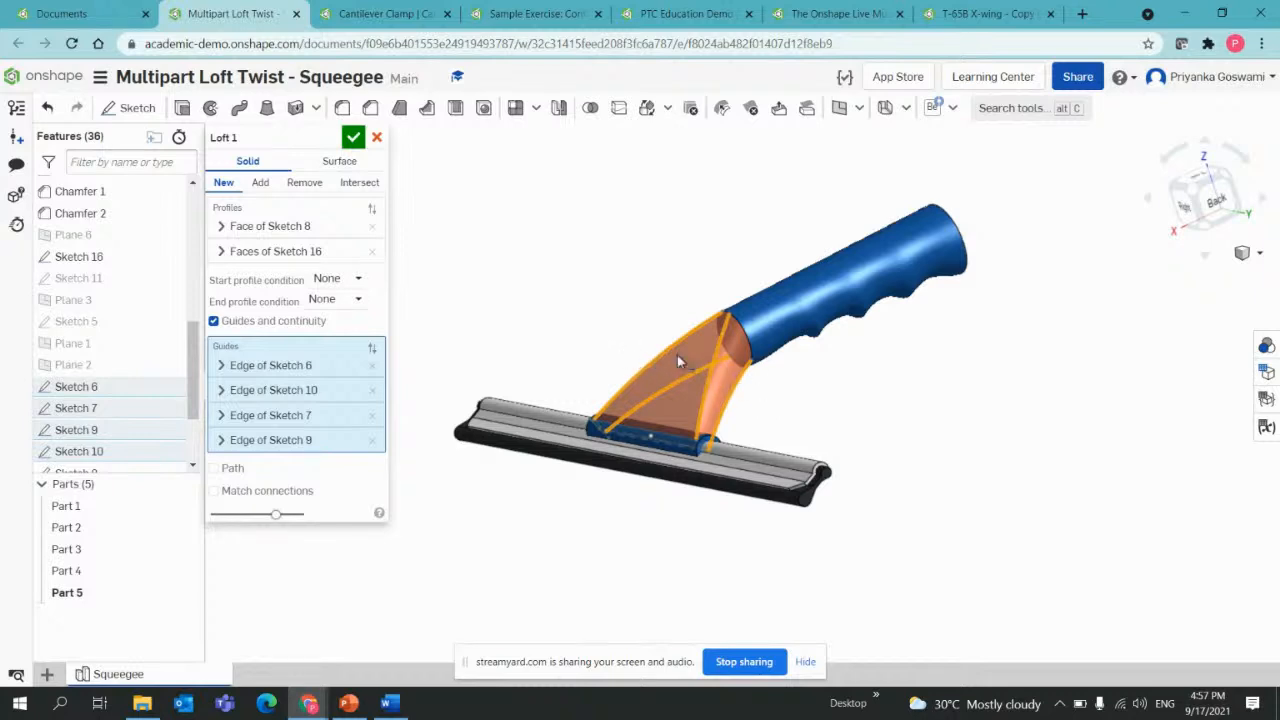
pyautogui.moveTo(800, 392)
pyautogui.mouseDown(button='right')
pyautogui.moveTo(828, 379)
pyautogui.moveTo(803, 398)
pyautogui.mouseUp(button='right')
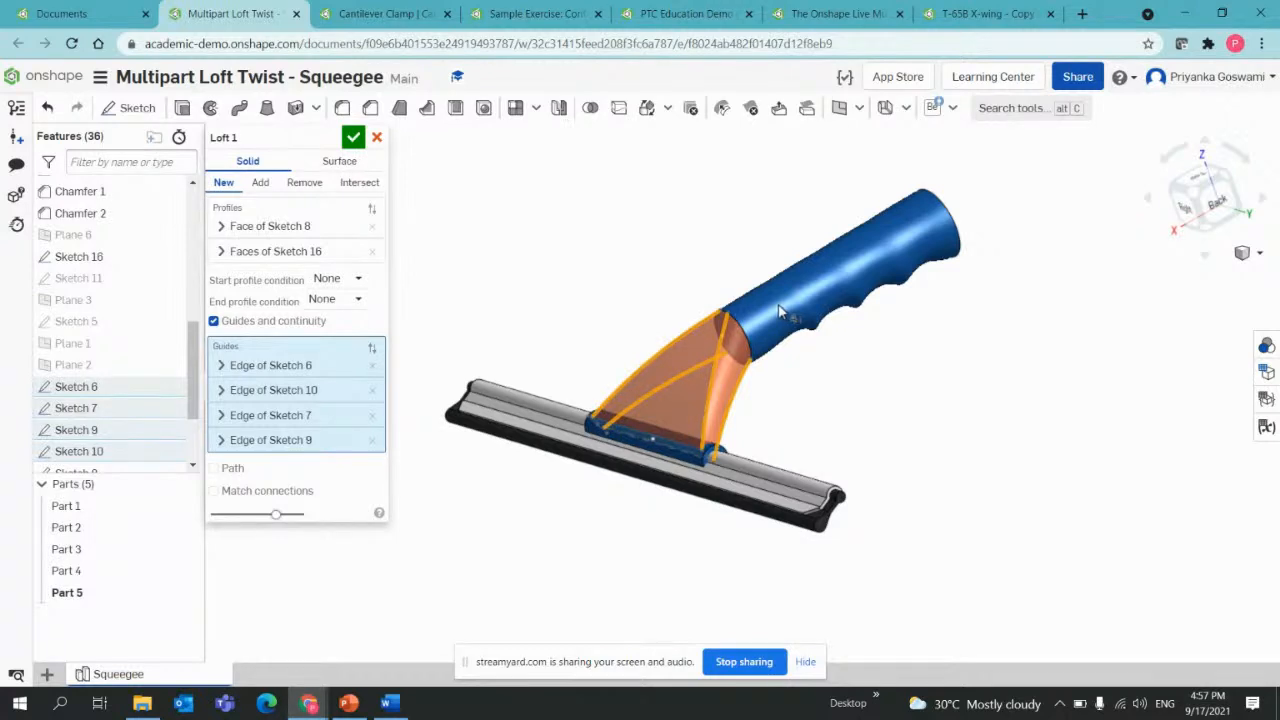
# Set the loft to Add with Part 4 and Part 1 as merge scope, preview the final result and accept the loft.
pyautogui.click(261, 183)
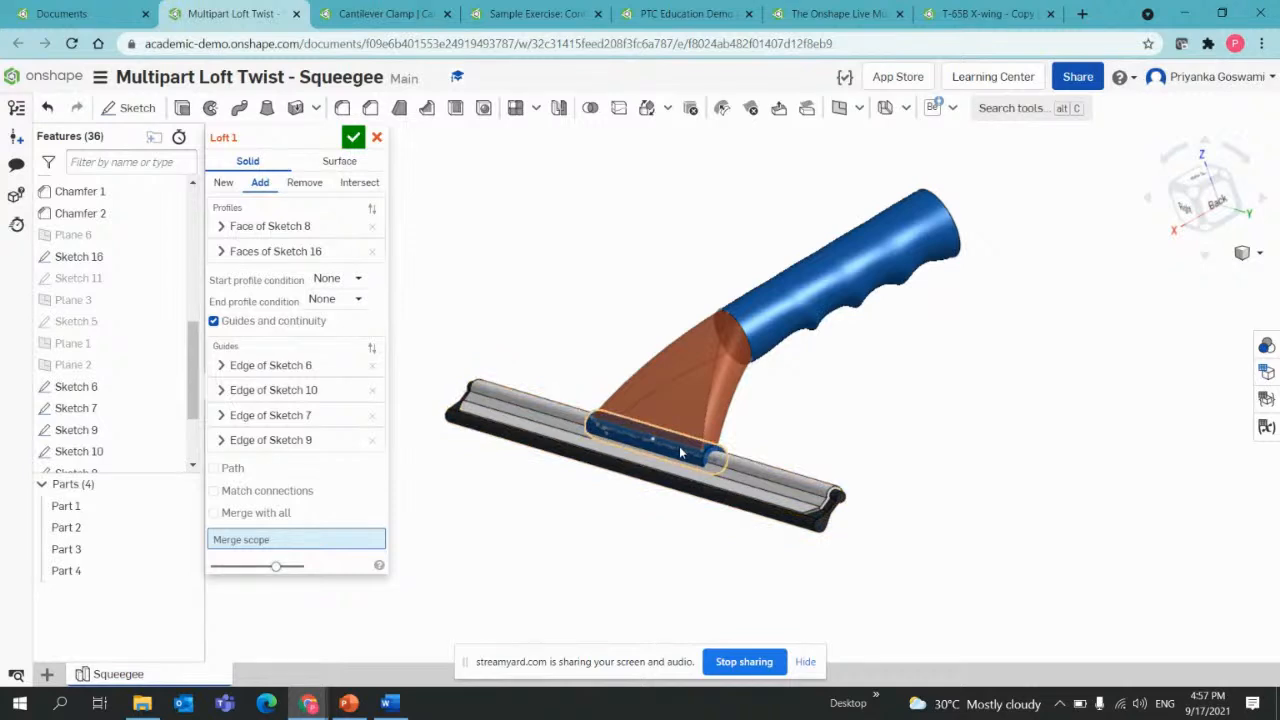
pyautogui.click(680, 452)
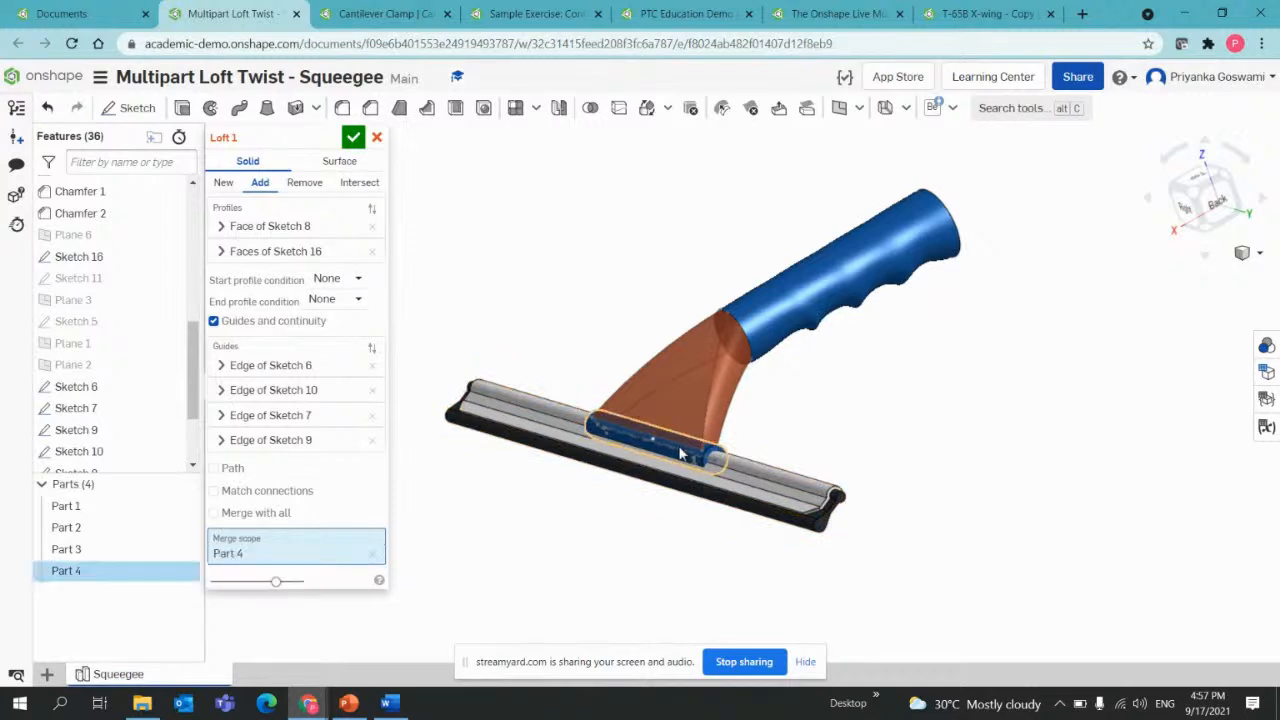
pyautogui.click(108, 514)
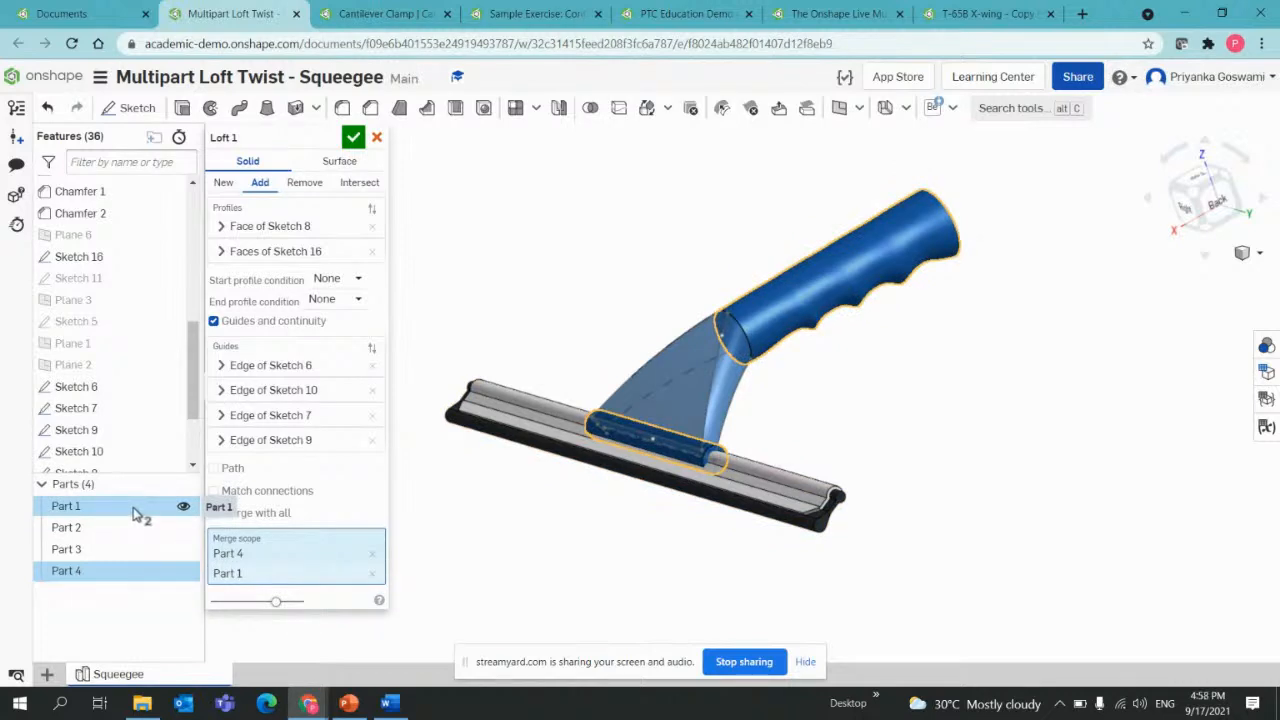
pyautogui.moveTo(646, 556); pyautogui.dragTo(618, 562, button='right')
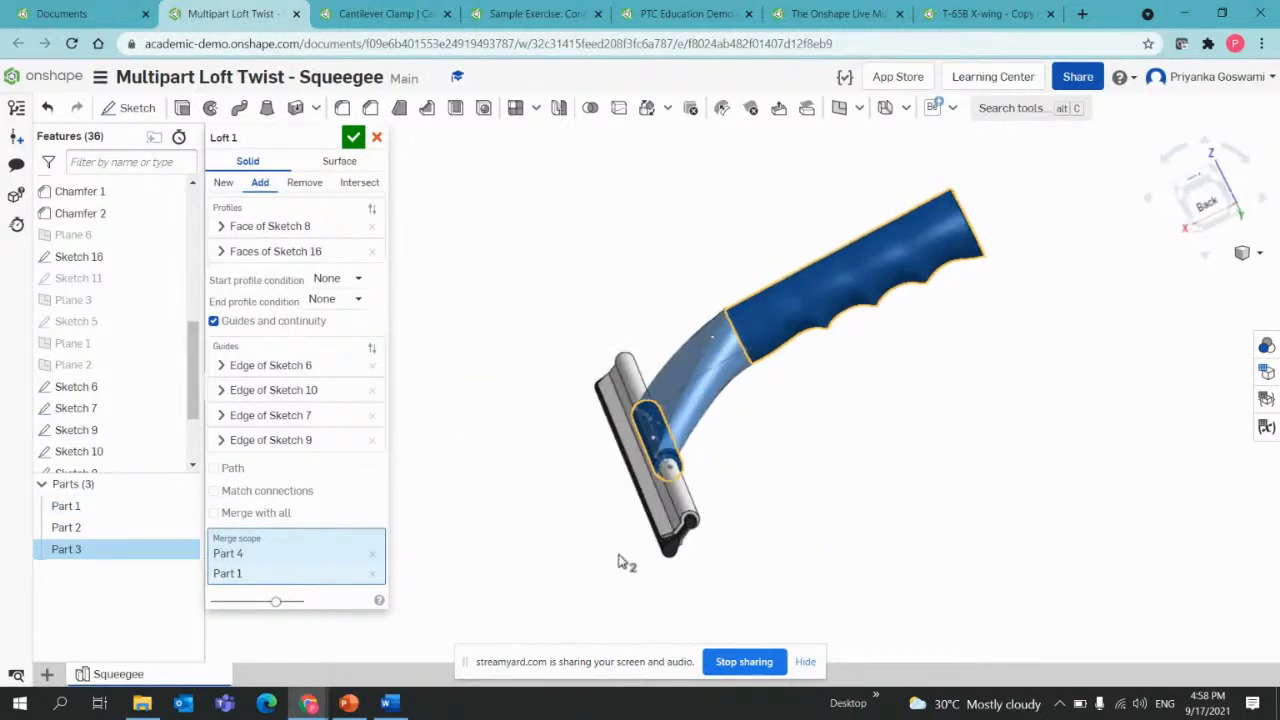
pyautogui.moveTo(279, 607); pyautogui.dragTo(305, 605)
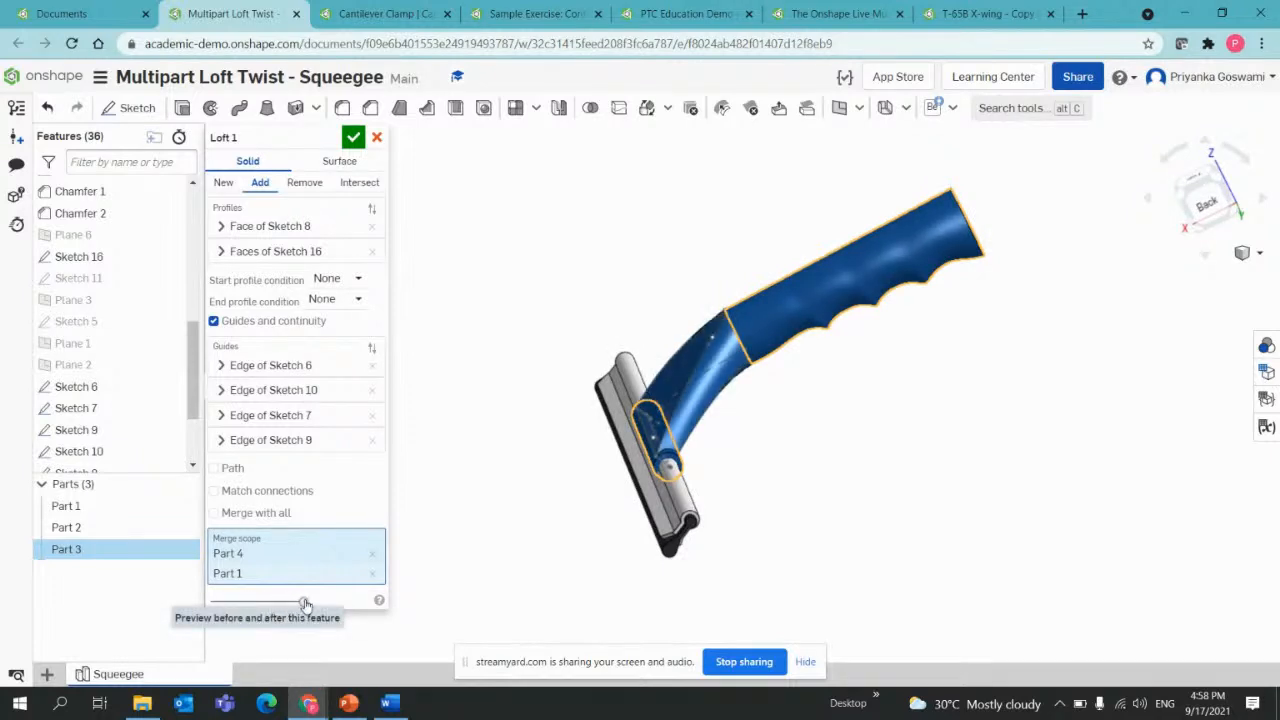
pyautogui.moveTo(931, 471)
pyautogui.mouseDown(button='right')
pyautogui.moveTo(908, 451)
pyautogui.moveTo(924, 468)
pyautogui.mouseUp(button='right')
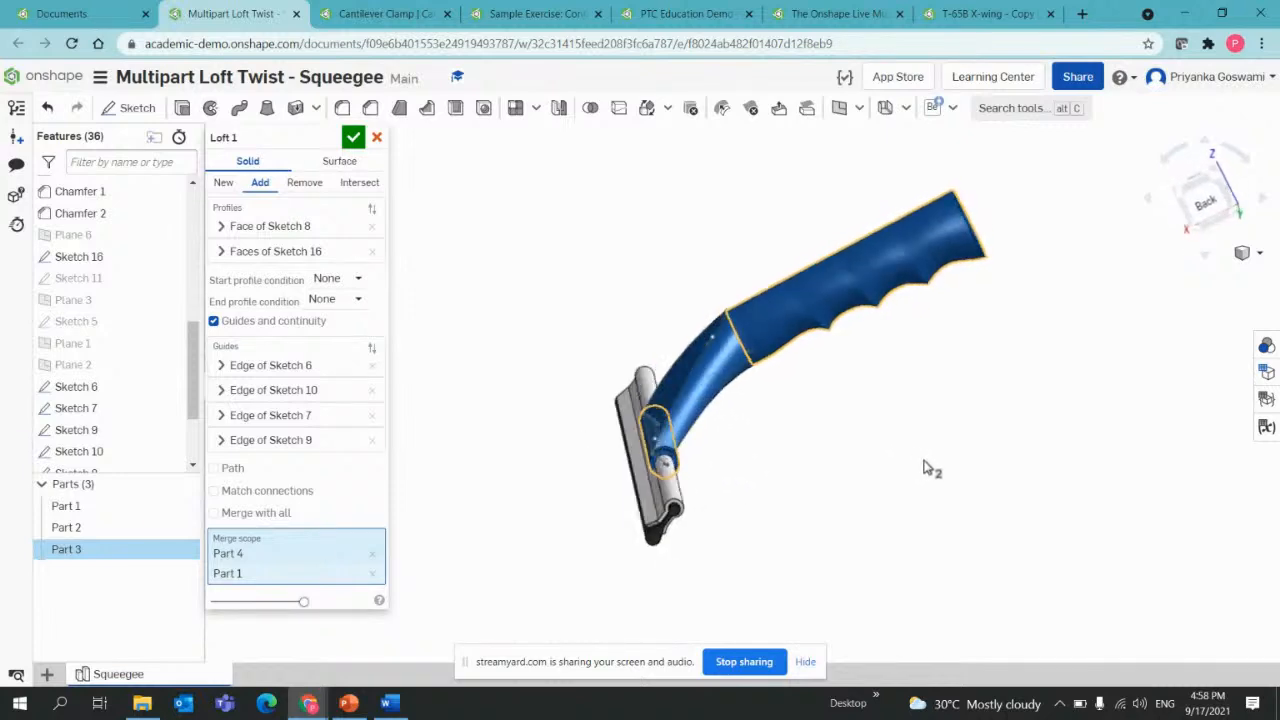
pyautogui.click(353, 137)
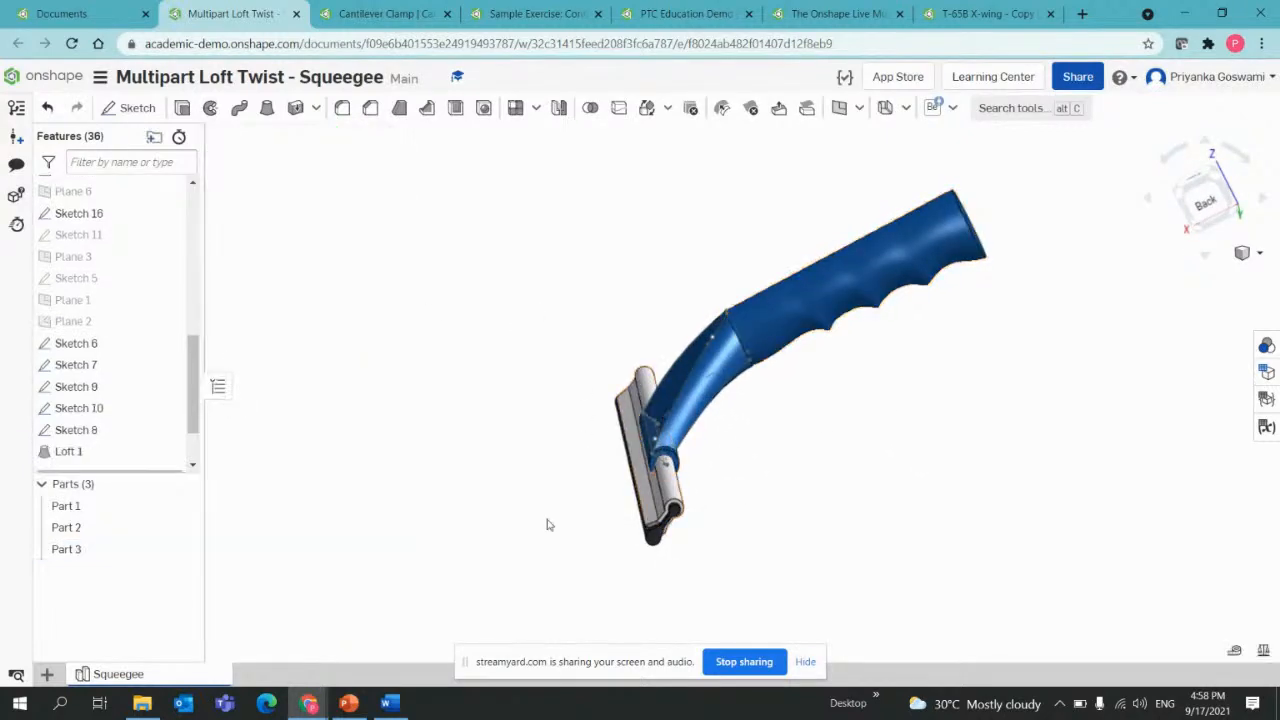
# Highlight the merged handle part and inspect from several sides how the loft joins the grip to the blade holder.
pyautogui.click(70, 550)
pyautogui.moveTo(868, 446); pyautogui.dragTo(900, 478, button='right')
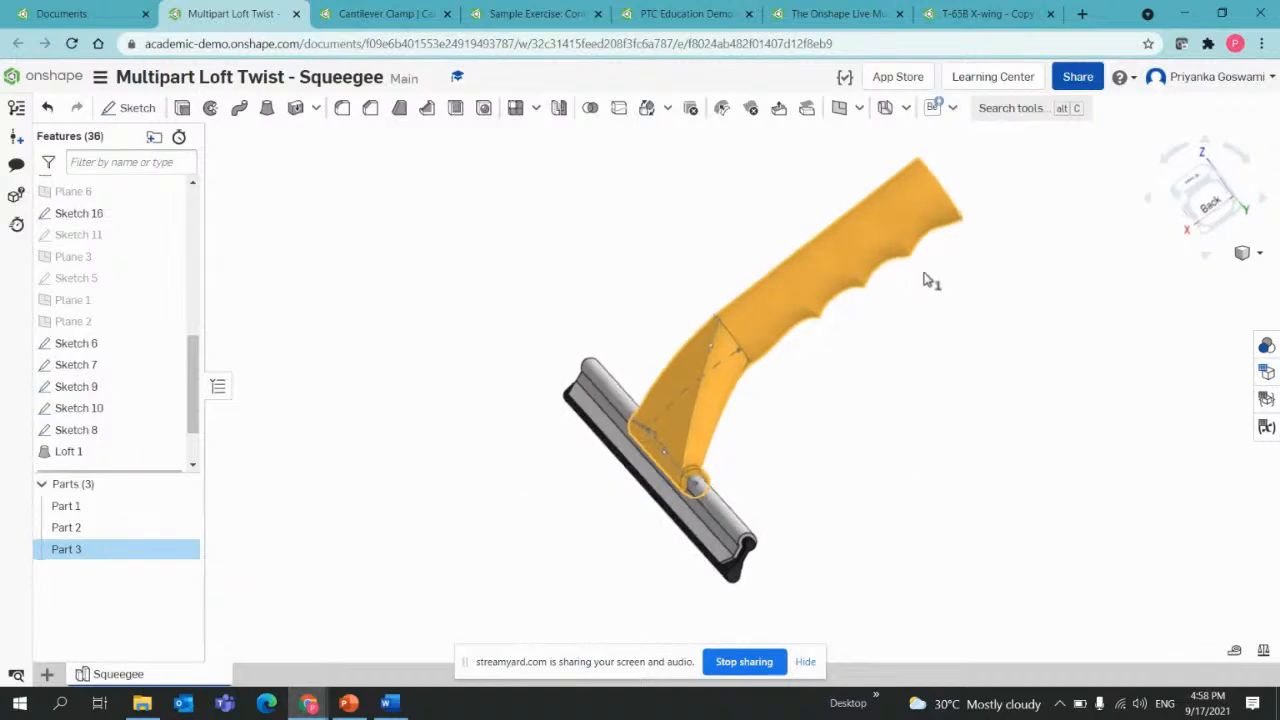
pyautogui.moveTo(924, 281); pyautogui.dragTo(828, 352, button='right')
pyautogui.moveTo(697, 465); pyautogui.dragTo(745, 383, button='right')
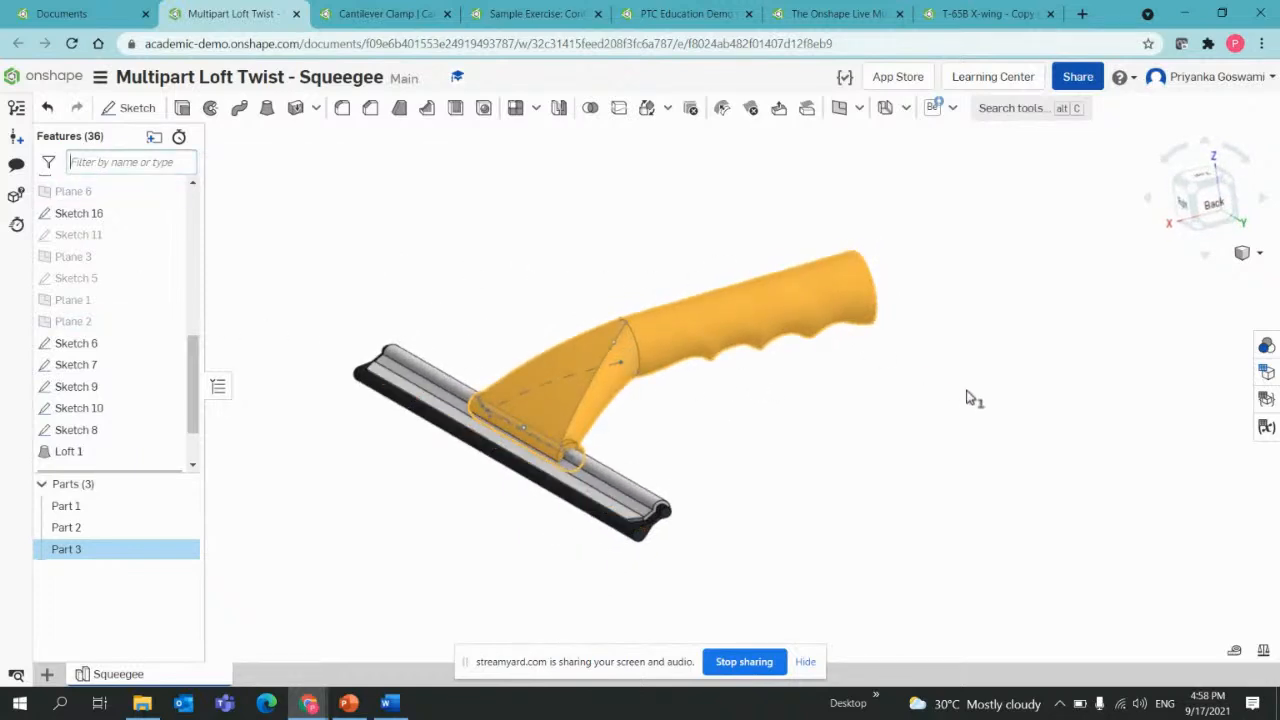
pyautogui.moveTo(963, 398); pyautogui.dragTo(889, 419, button='right')
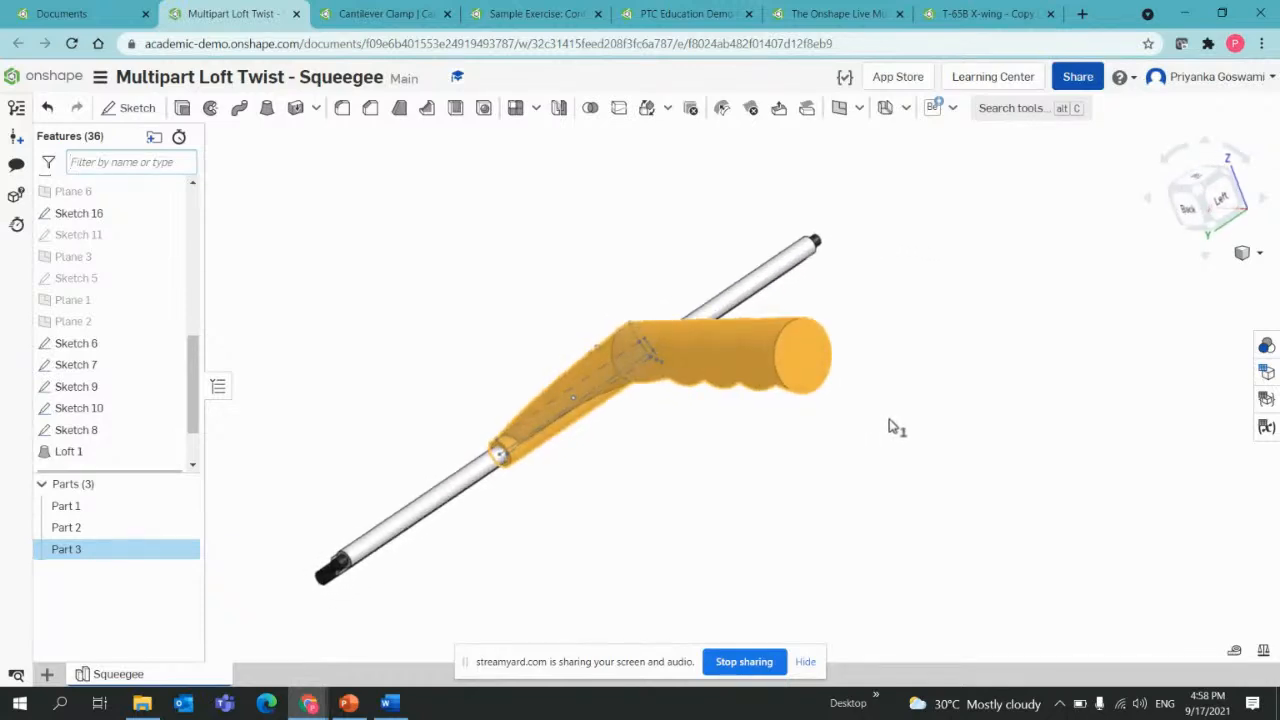
pyautogui.moveTo(818, 425); pyautogui.dragTo(862, 419, button='right')
pyautogui.click(720, 506)
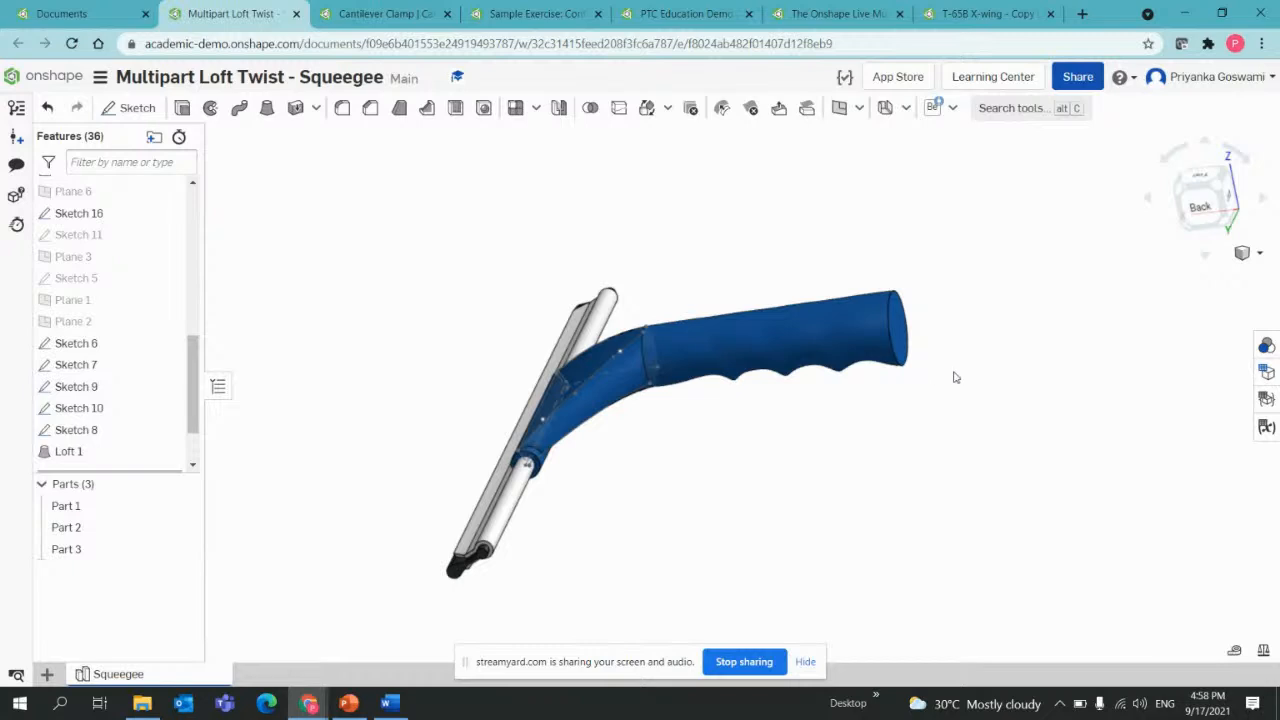
pyautogui.moveTo(1040, 411)
pyautogui.mouseDown(button='right')
pyautogui.moveTo(963, 417)
pyautogui.moveTo(1046, 414)
pyautogui.mouseUp(button='right')
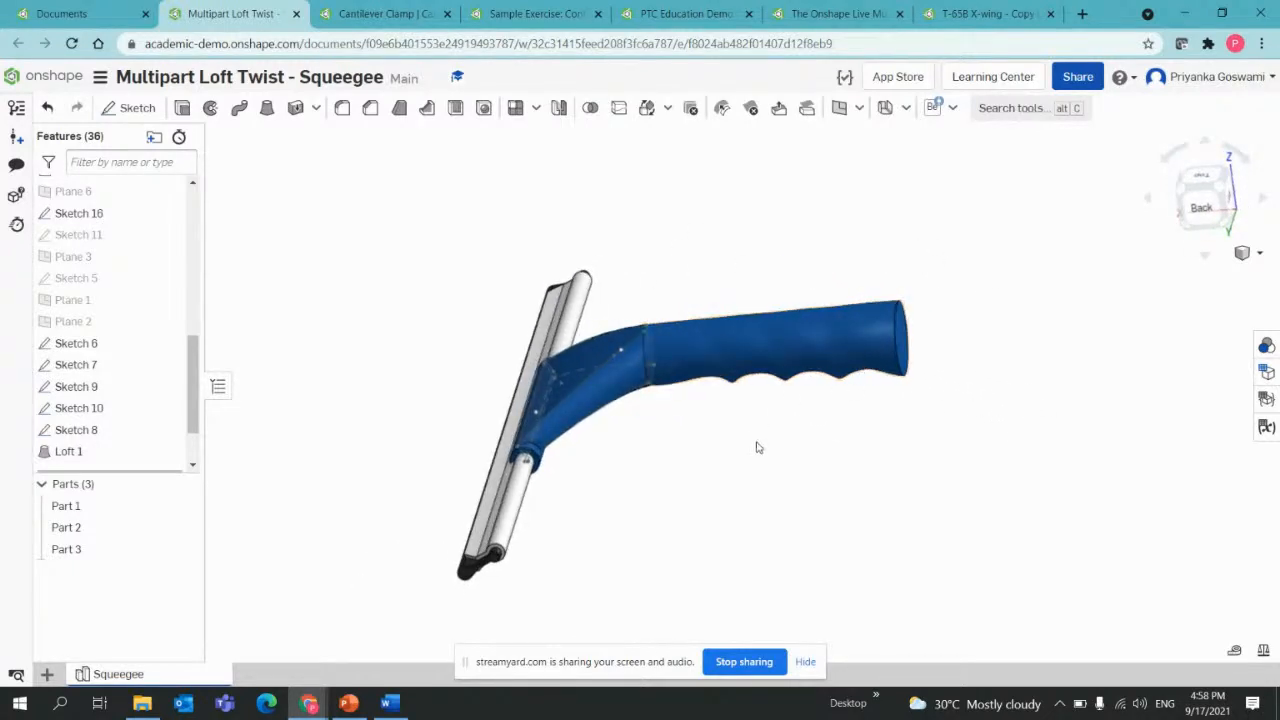
pyautogui.moveTo(757, 446); pyautogui.dragTo(696, 424, button='right')
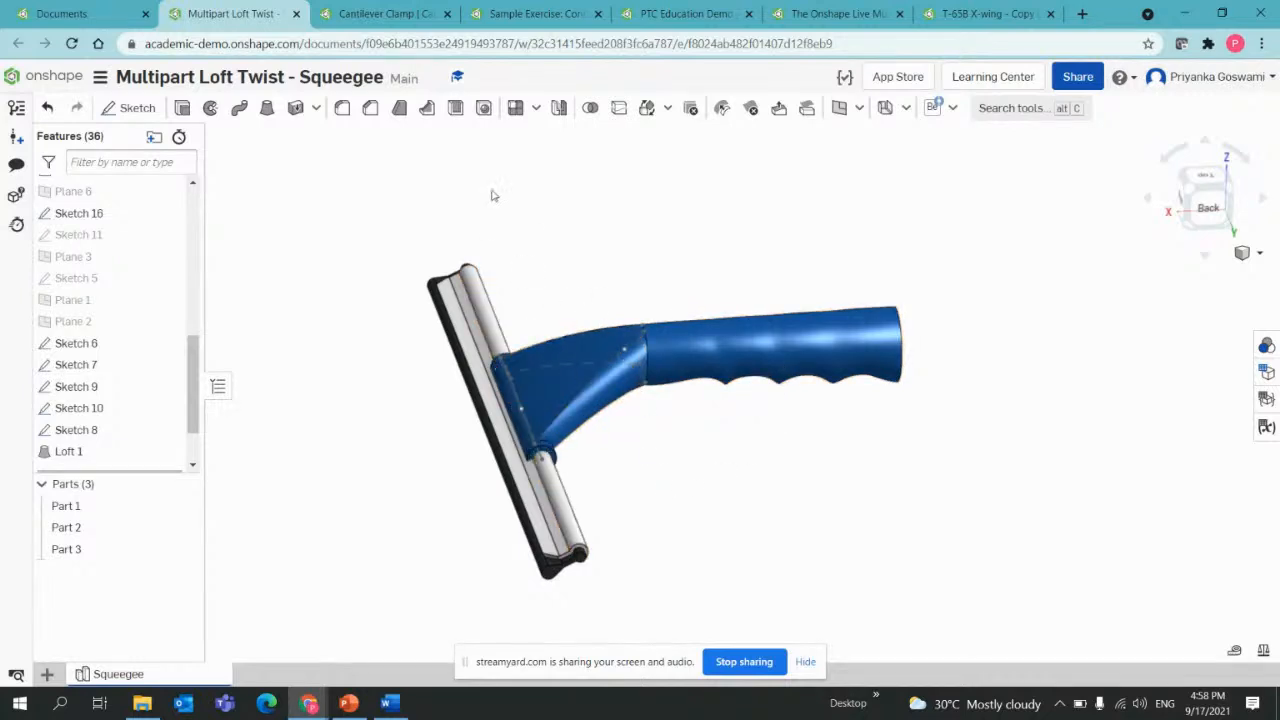
# Split the merged handle, Part 3, with Plane 5, enabling Keep tools, and accept the split.
pyautogui.click(620, 110)
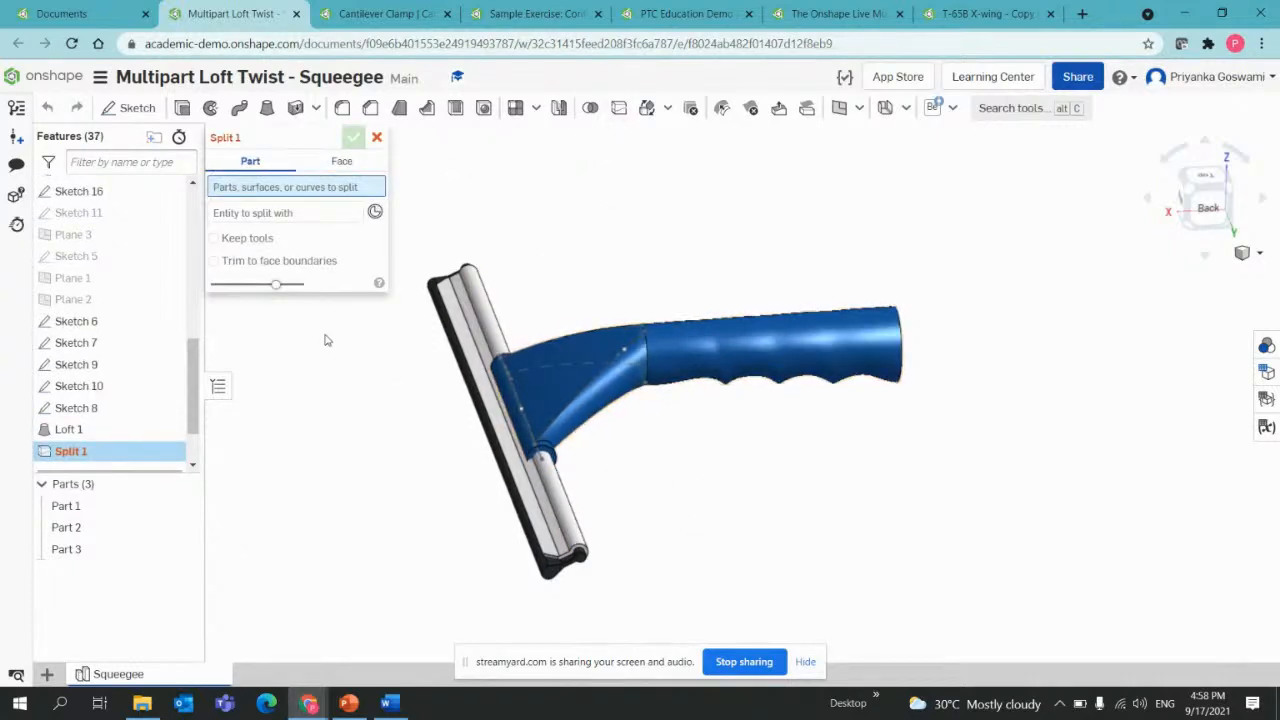
pyautogui.moveTo(707, 442)
pyautogui.mouseDown(button='right')
pyautogui.moveTo(716, 429)
pyautogui.moveTo(677, 431)
pyautogui.moveTo(691, 429)
pyautogui.mouseUp(button='right')
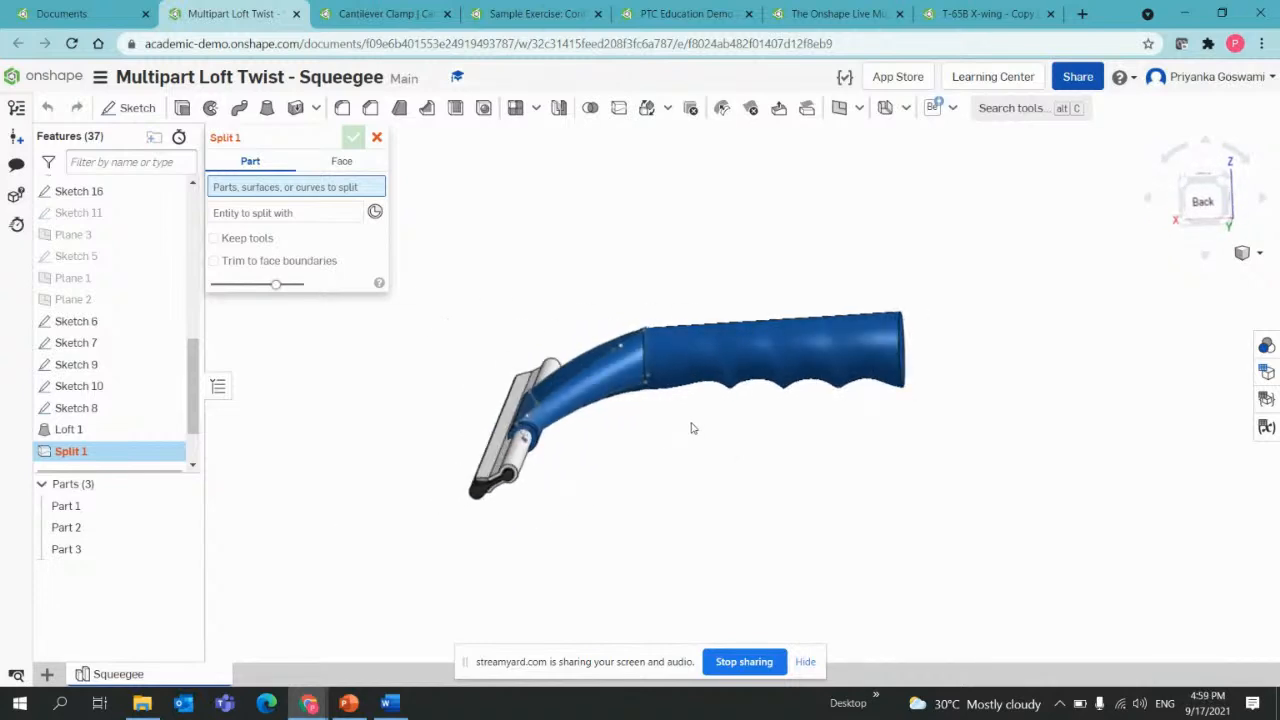
pyautogui.click(701, 350)
pyautogui.click(267, 233)
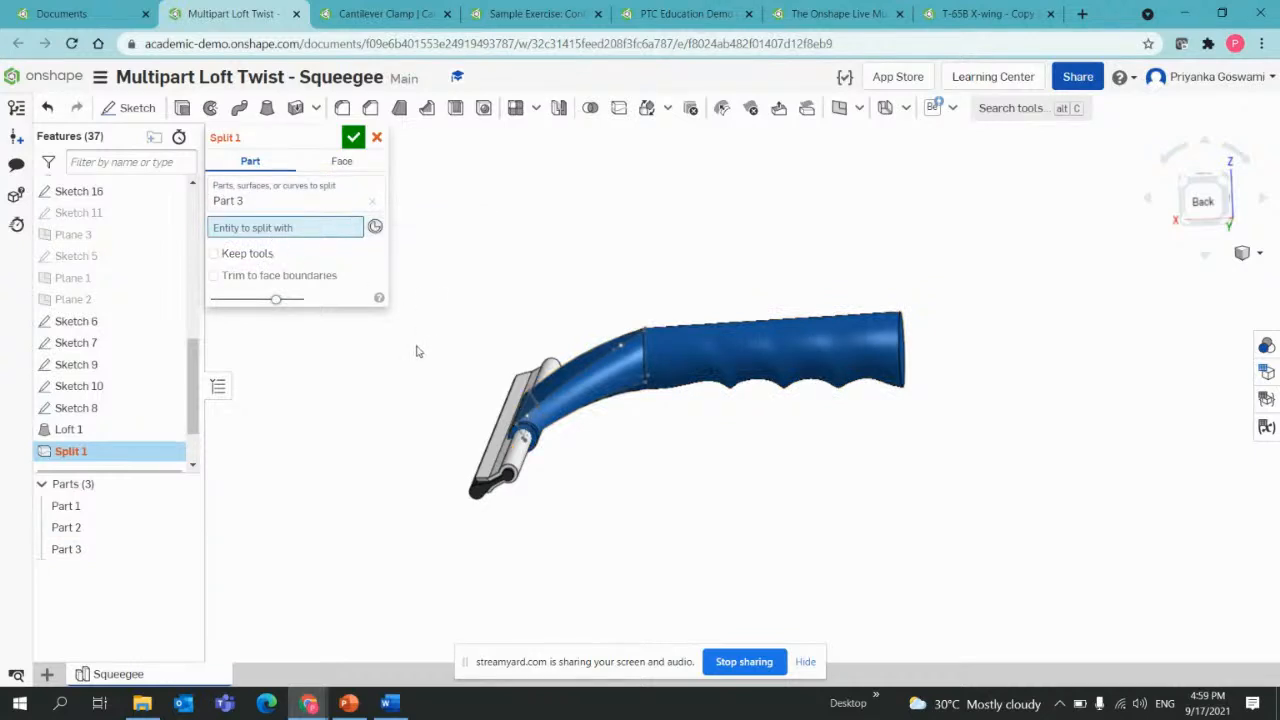
pyautogui.moveTo(420, 350); pyautogui.dragTo(475, 341, button='right')
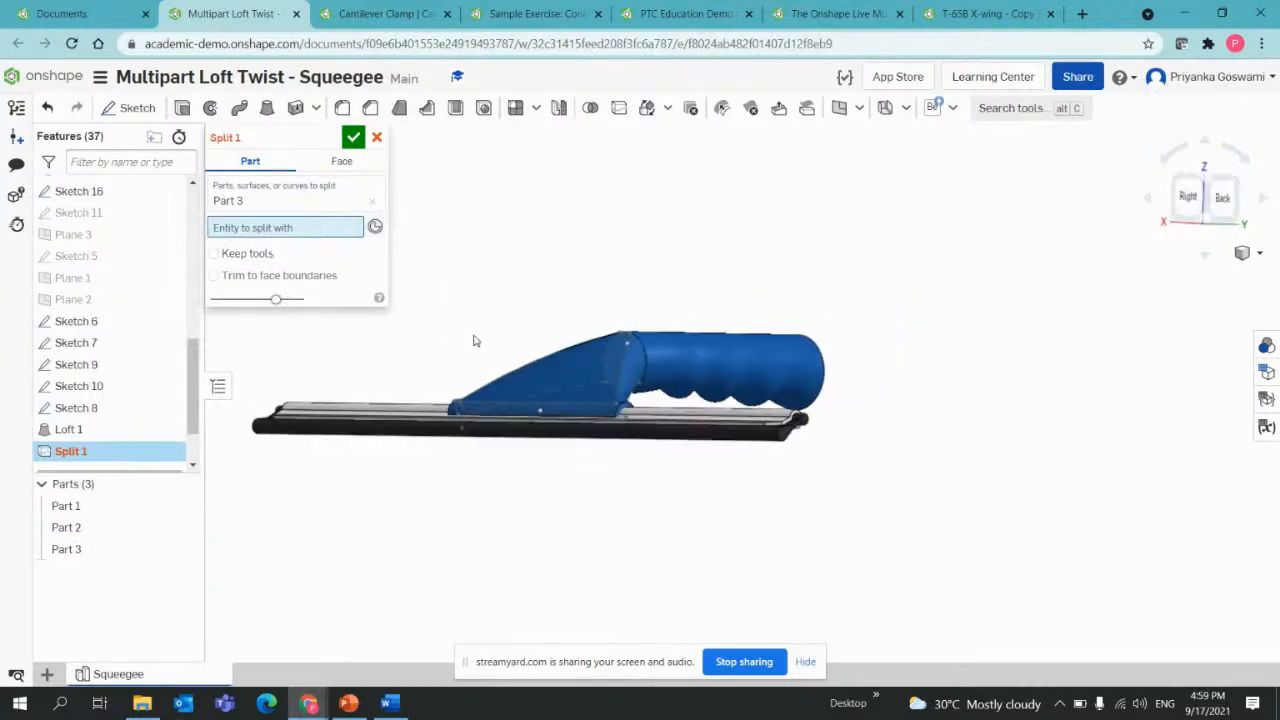
pyautogui.click(88, 162)
pyautogui.write('pl')
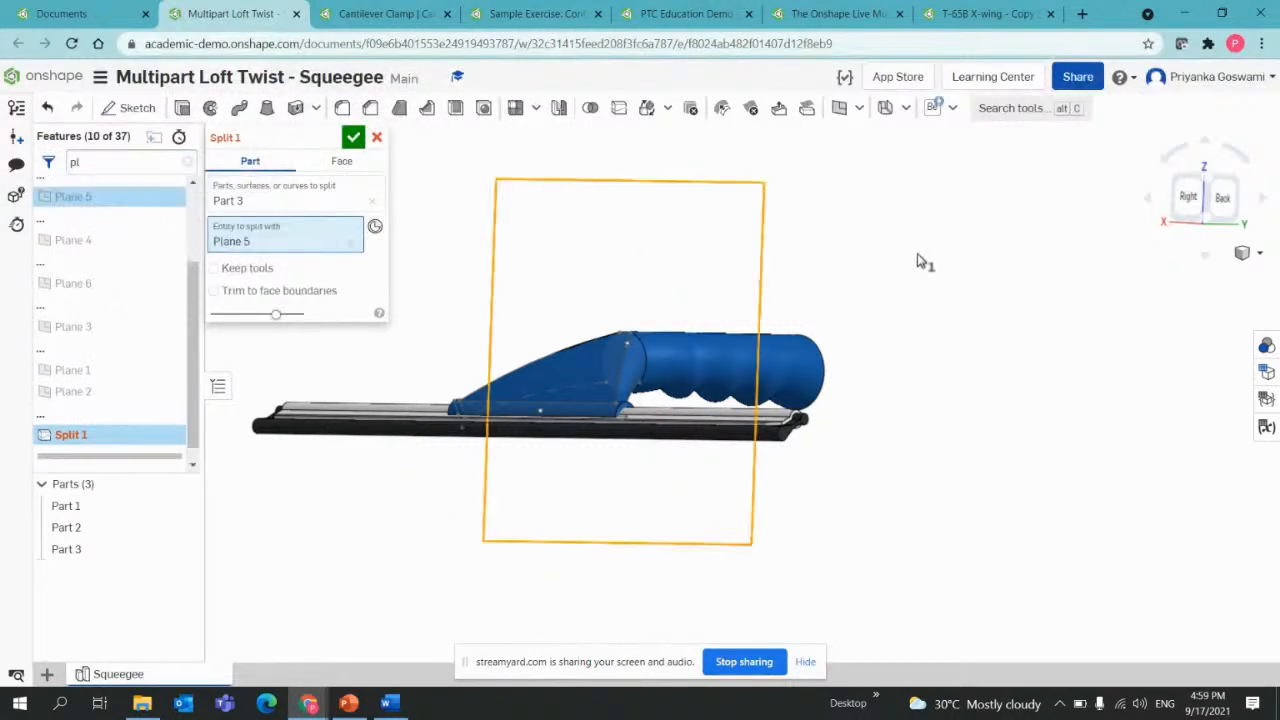
pyautogui.moveTo(811, 304)
pyautogui.mouseDown(button='right')
pyautogui.moveTo(788, 312)
pyautogui.moveTo(810, 290)
pyautogui.mouseUp(button='right')
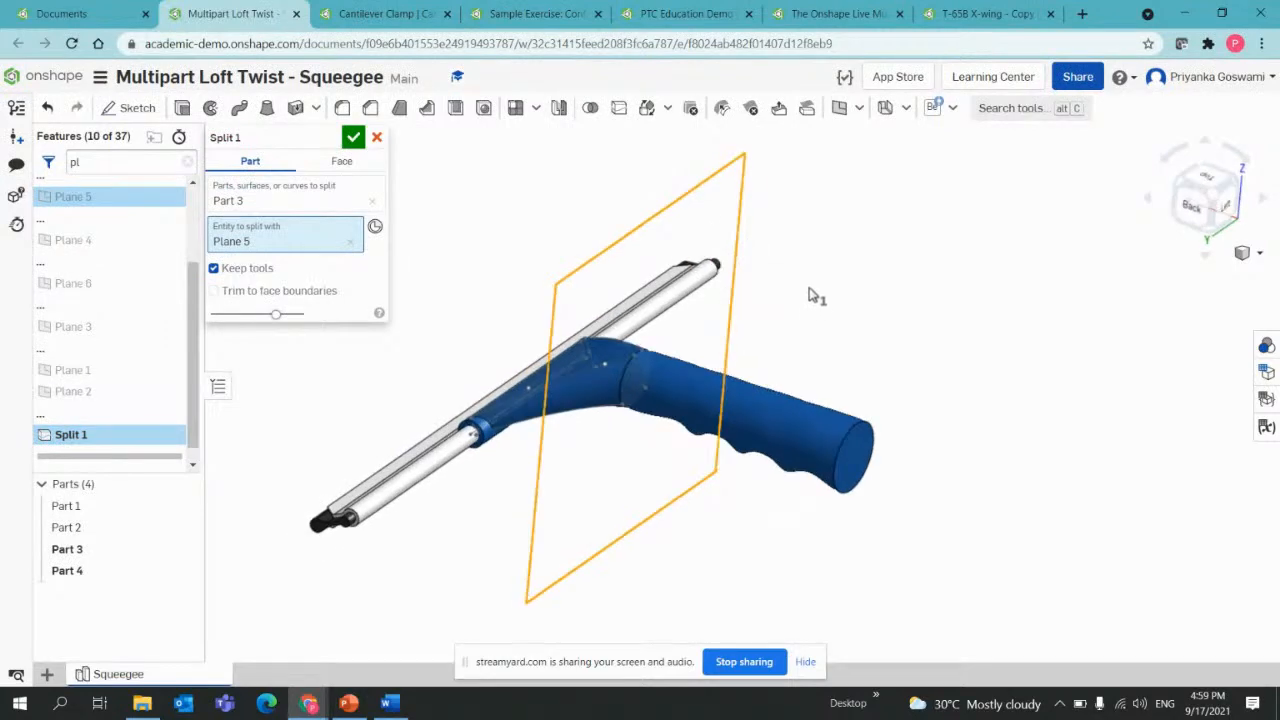
pyautogui.click(353, 137)
# Highlight Part 4 and Part 3 in turn and examine how the neck and grip are separated.
pyautogui.moveTo(452, 262); pyautogui.dragTo(480, 243, button='right')
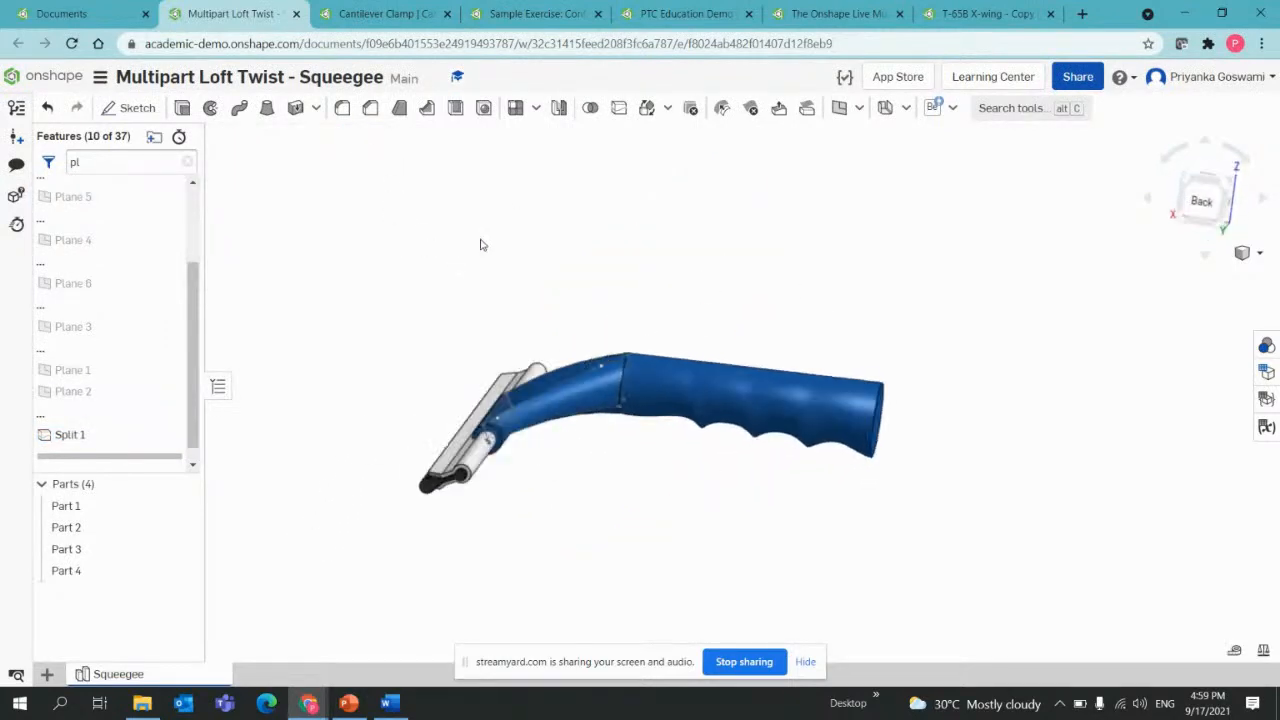
pyautogui.moveTo(574, 509); pyautogui.dragTo(549, 423, button='right')
pyautogui.click(65, 571)
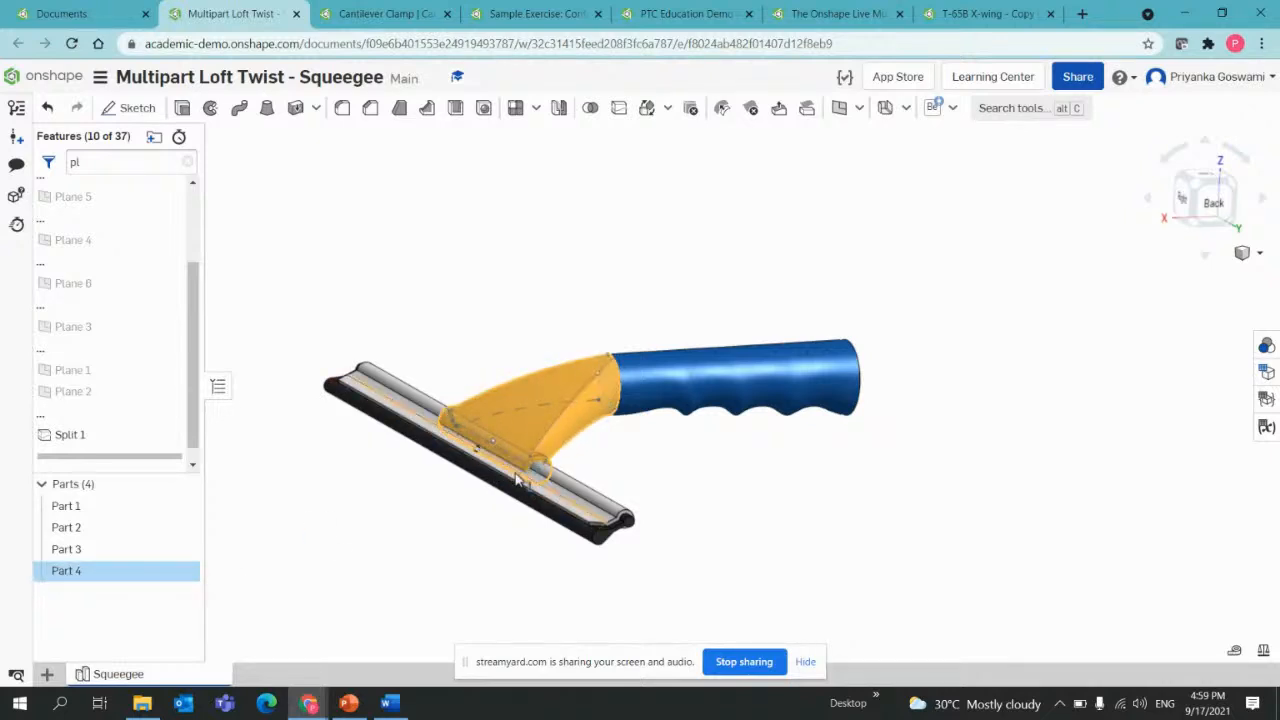
pyautogui.click(100, 552)
pyautogui.click(135, 574)
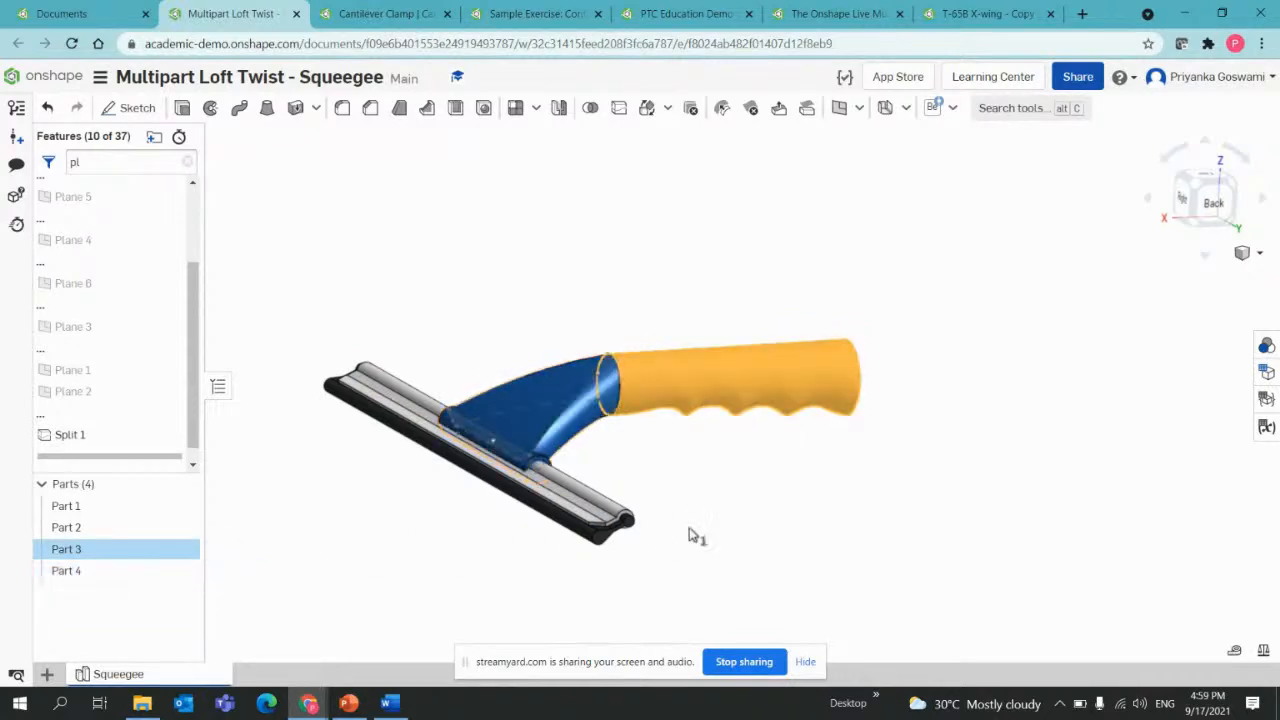
pyautogui.moveTo(694, 534); pyautogui.dragTo(716, 503, button='right')
pyautogui.click(473, 285)
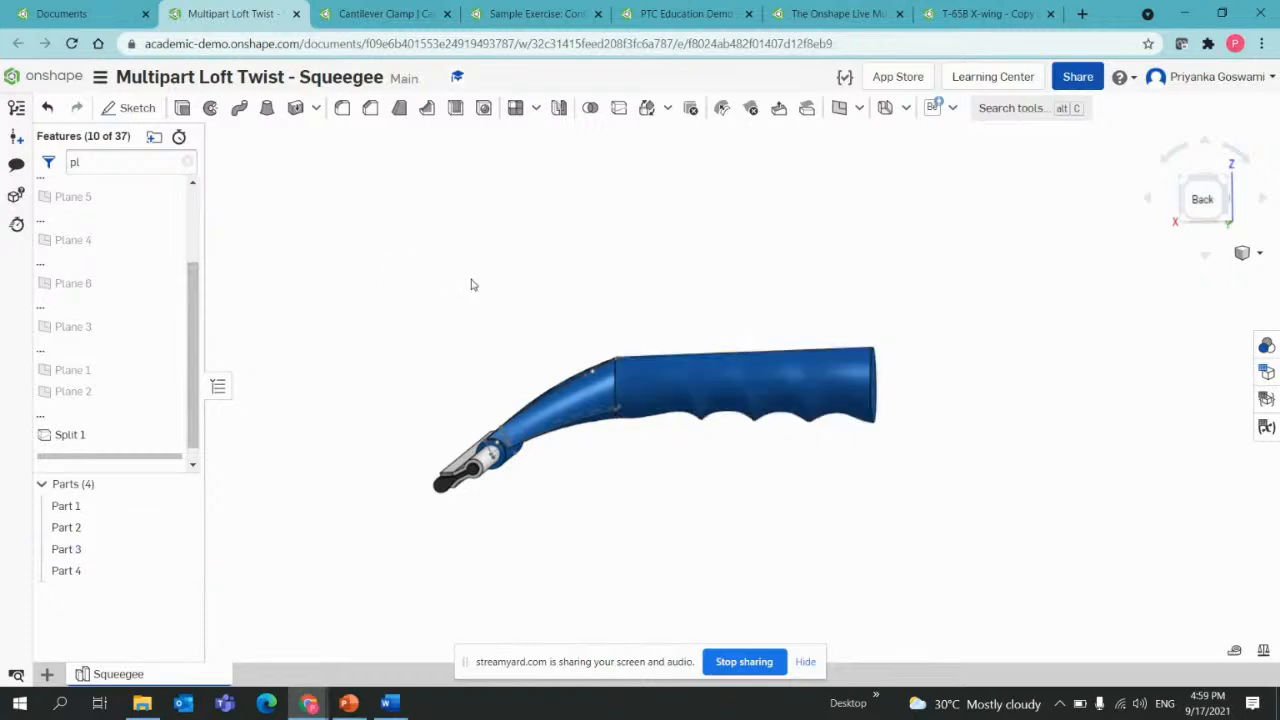
# Shell the grip with a thickness of 0.1 in, removing its flat end face.
pyautogui.click(455, 110)
pyautogui.hotkey('shift', '3')
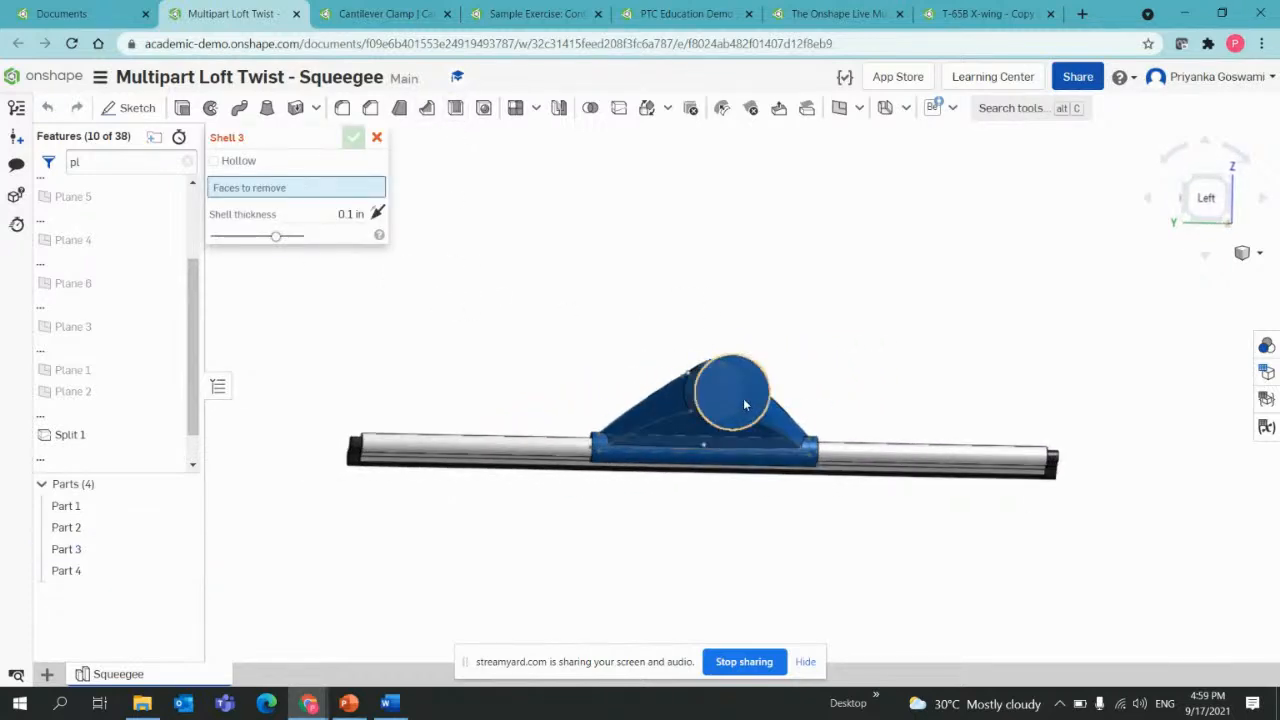
pyautogui.click(736, 405)
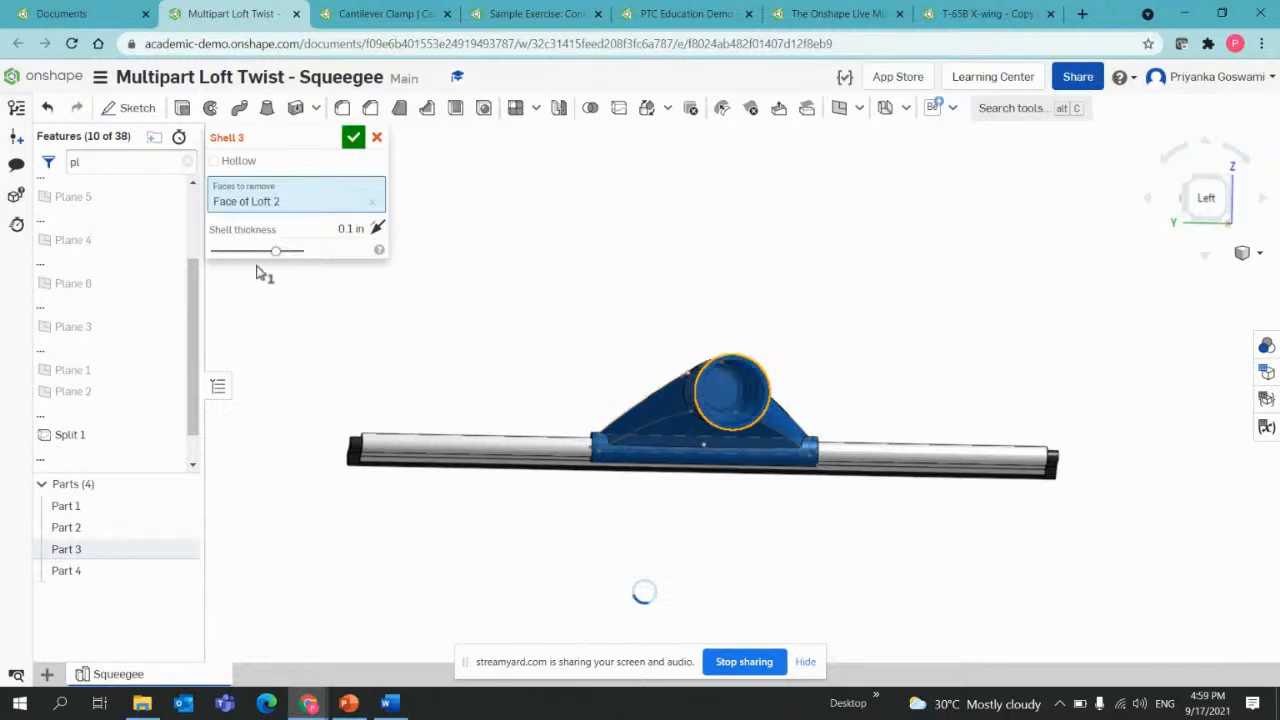
pyautogui.moveTo(779, 294)
pyautogui.mouseDown(button='right')
pyautogui.moveTo(758, 282)
pyautogui.moveTo(780, 304)
pyautogui.moveTo(782, 293)
pyautogui.mouseUp(button='right')
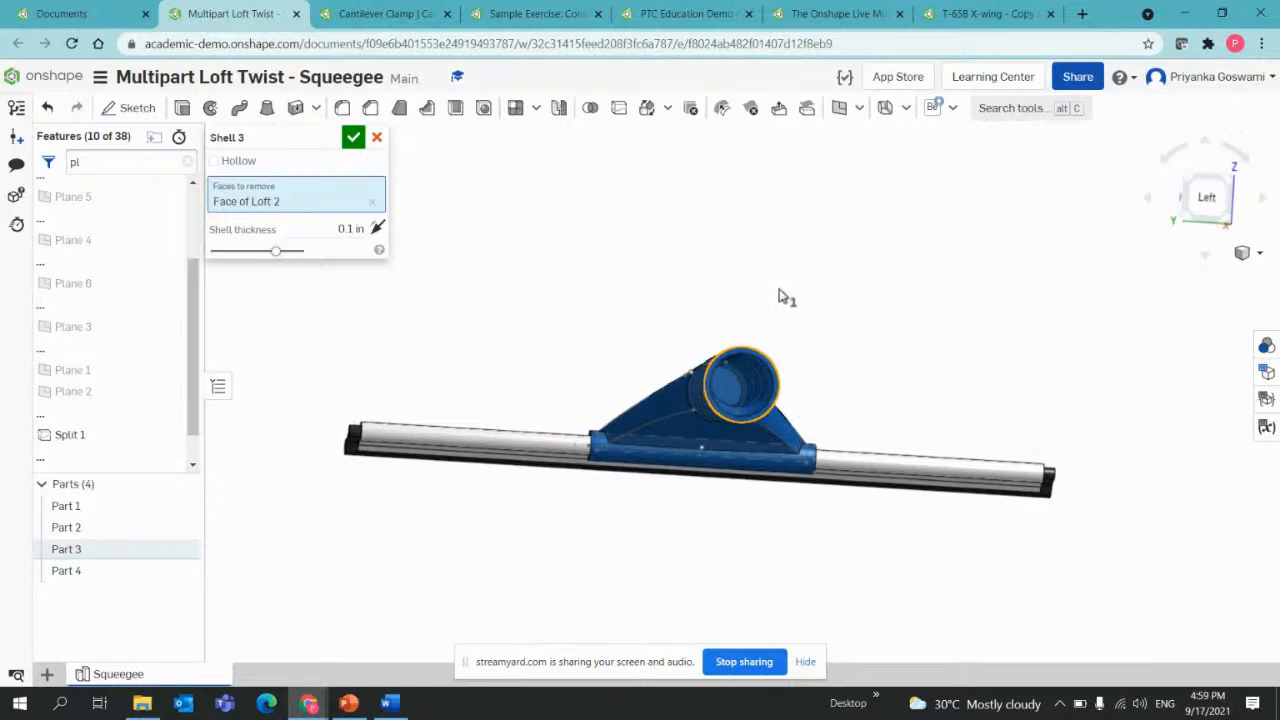
pyautogui.moveTo(779, 290); pyautogui.dragTo(756, 240, button='middle')
pyautogui.moveTo(757, 243)
pyautogui.mouseDown(button='right')
pyautogui.moveTo(740, 246)
pyautogui.moveTo(751, 249)
pyautogui.mouseUp(button='right')
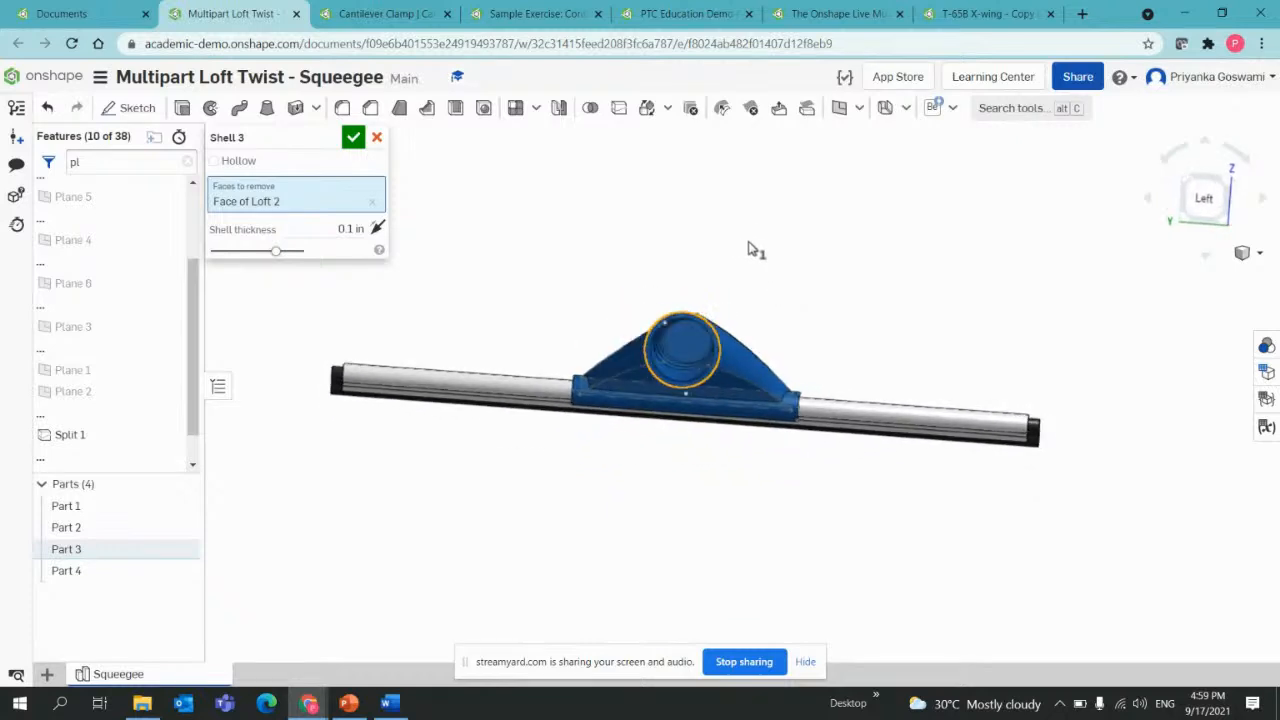
pyautogui.moveTo(655, 417); pyautogui.dragTo(773, 424, button='right')
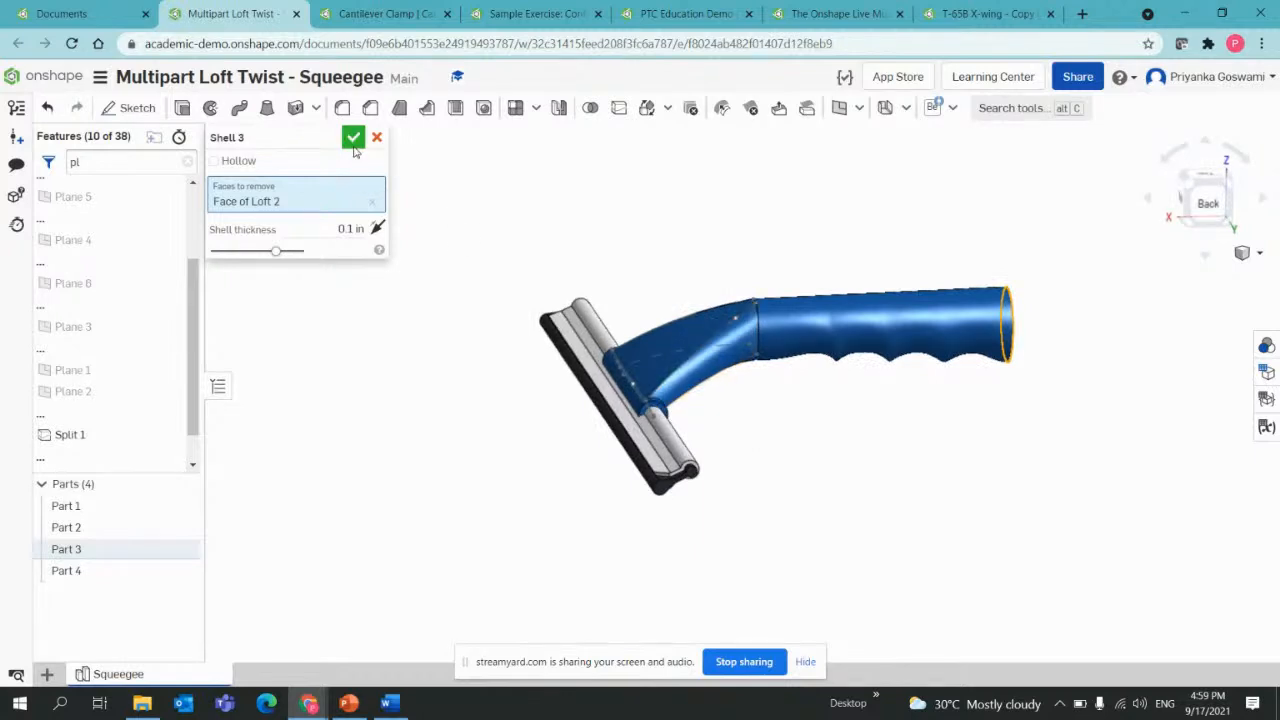
pyautogui.click(354, 140)
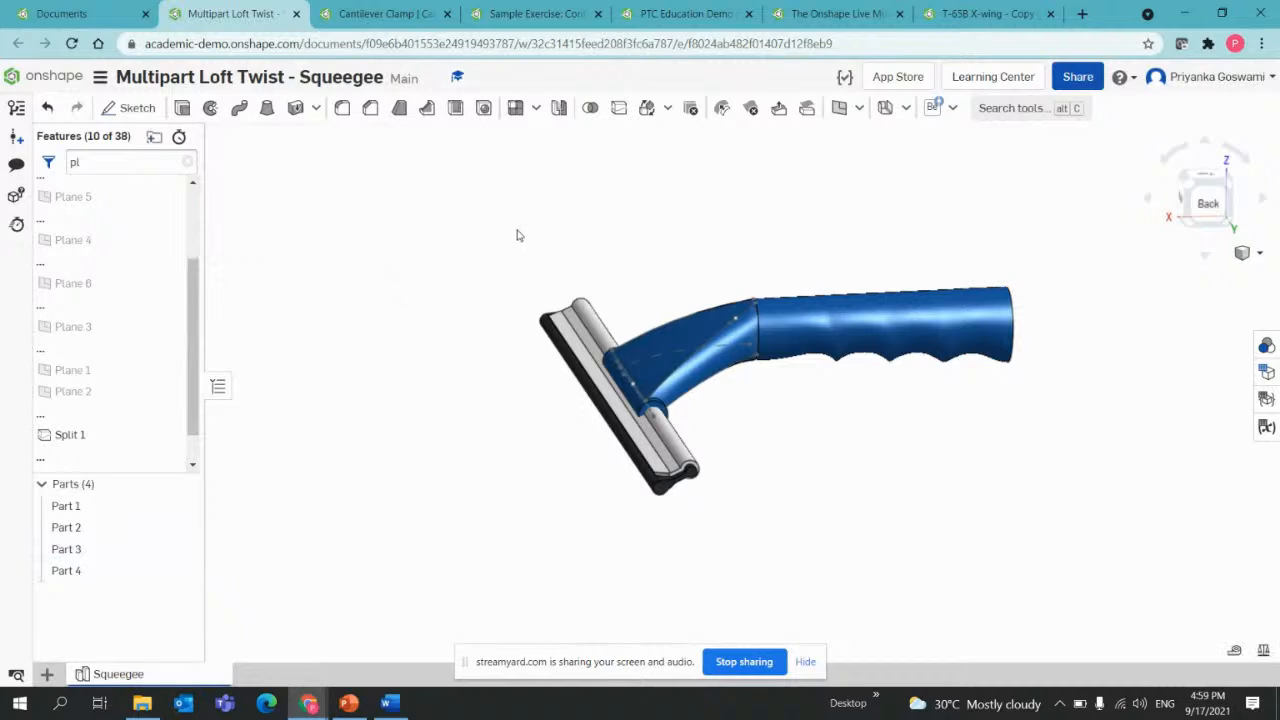
# Unite the shelled grip, Part 3, and the neck, Part 4, with a Boolean union.
pyautogui.moveTo(589, 243); pyautogui.dragTo(543, 277, button='right')
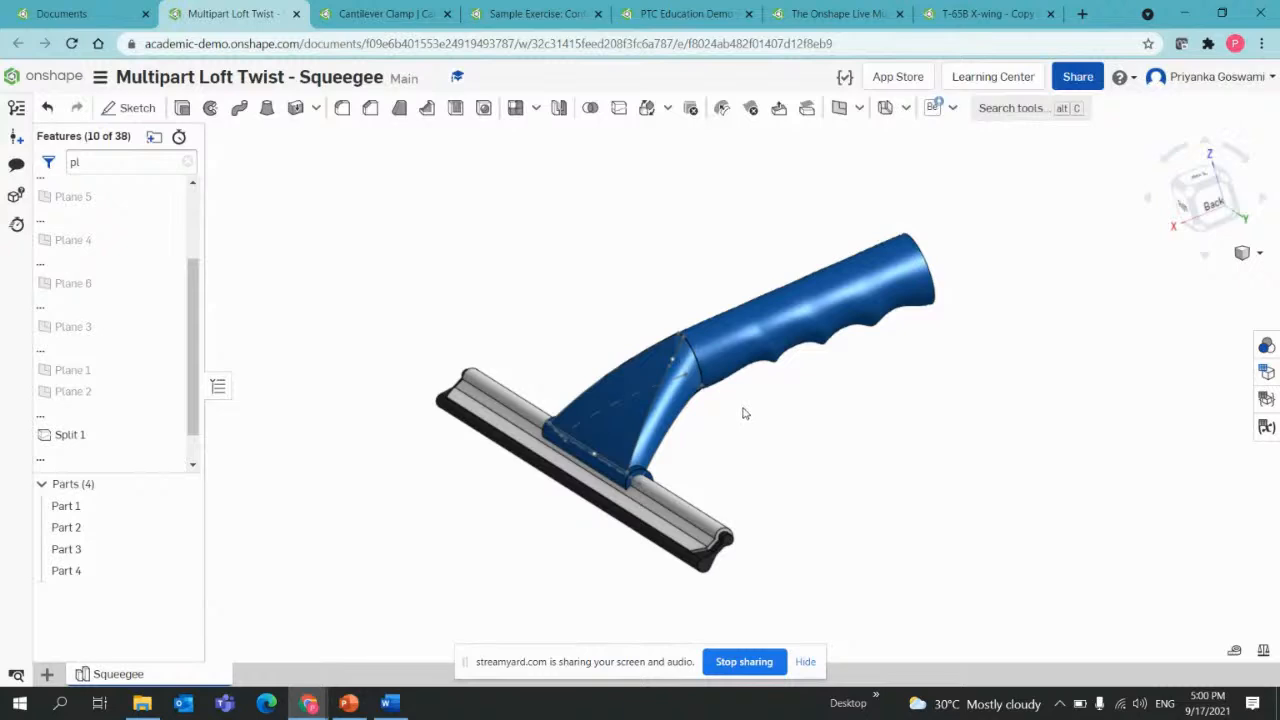
pyautogui.click(590, 108)
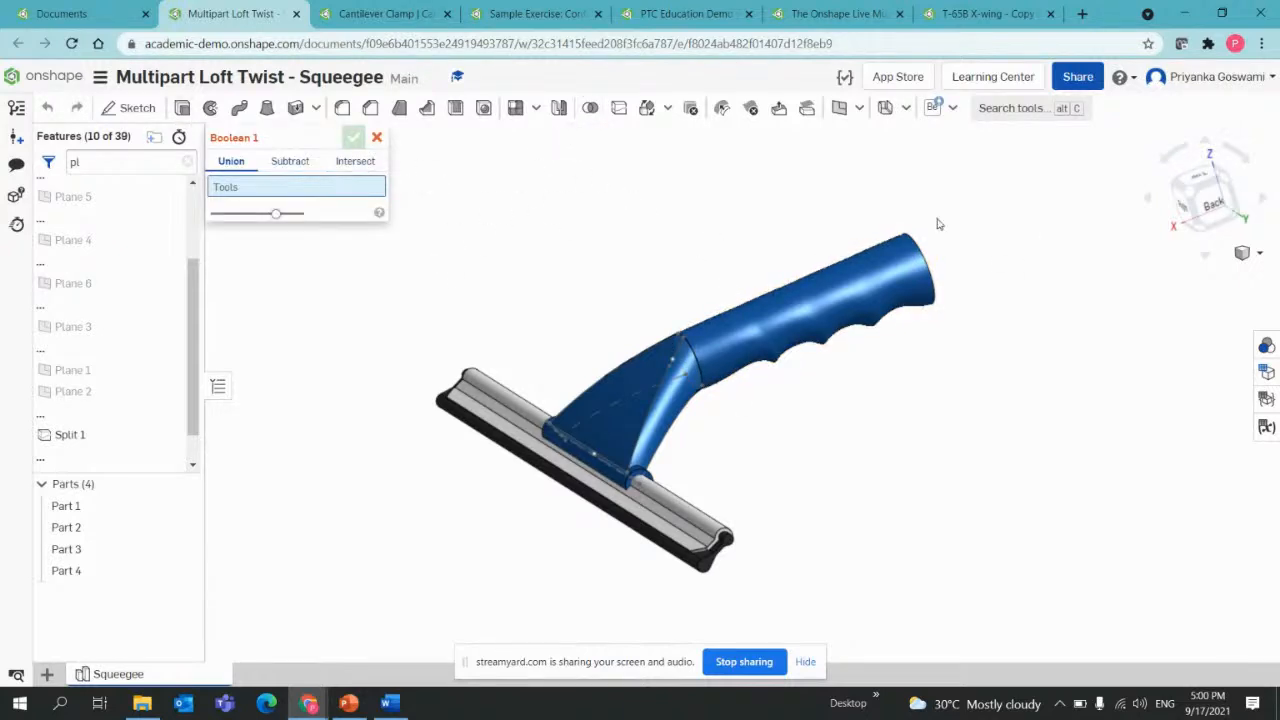
pyautogui.moveTo(937, 224); pyautogui.dragTo(924, 224, button='right')
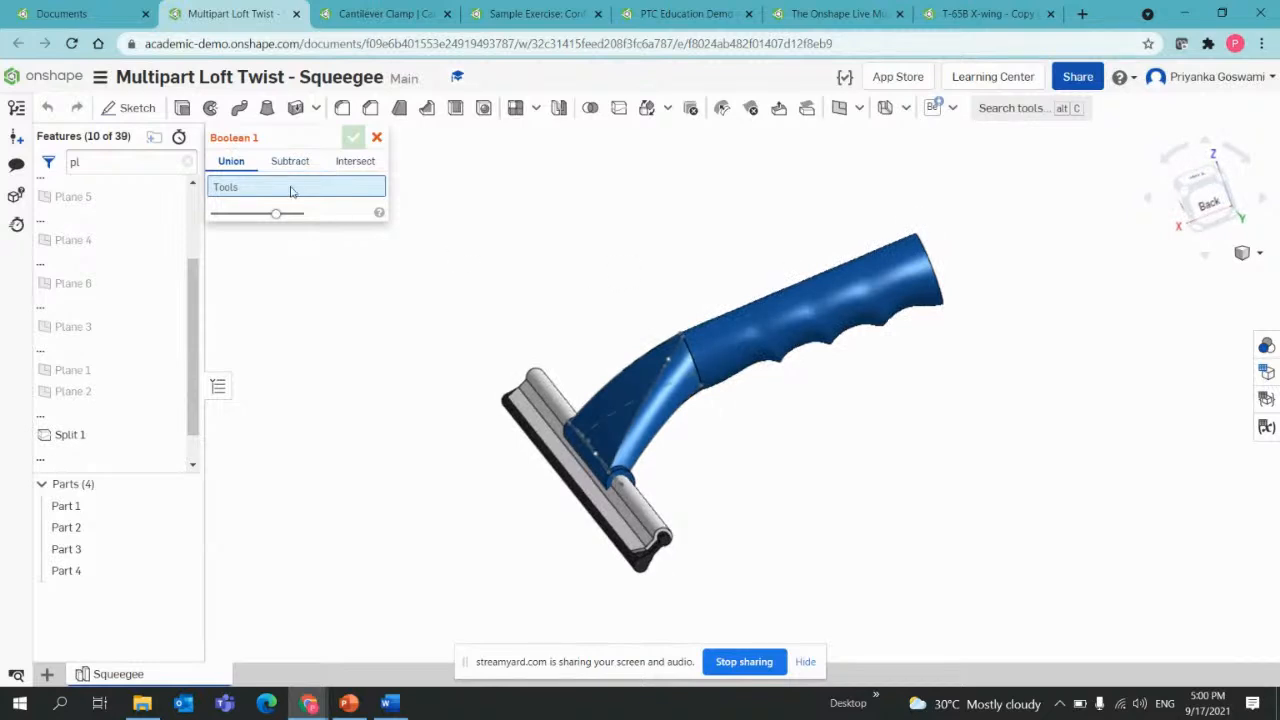
pyautogui.click(815, 328)
pyautogui.click(640, 404)
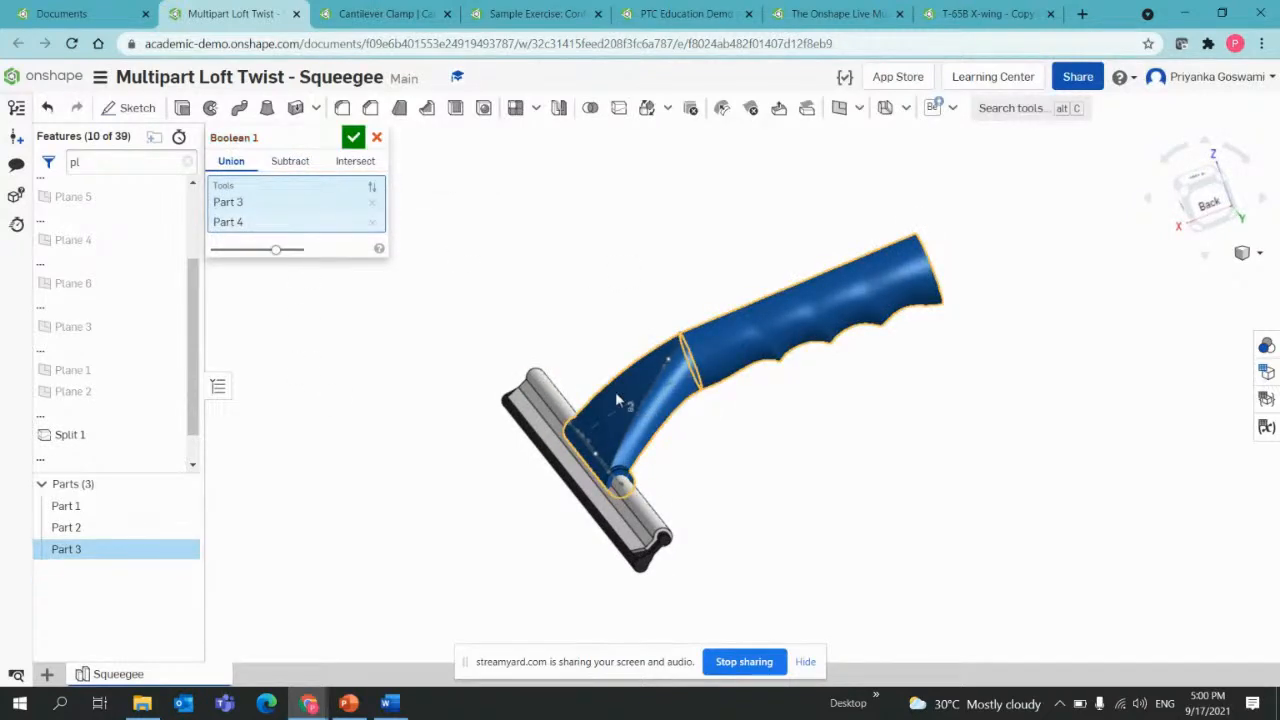
pyautogui.click(354, 138)
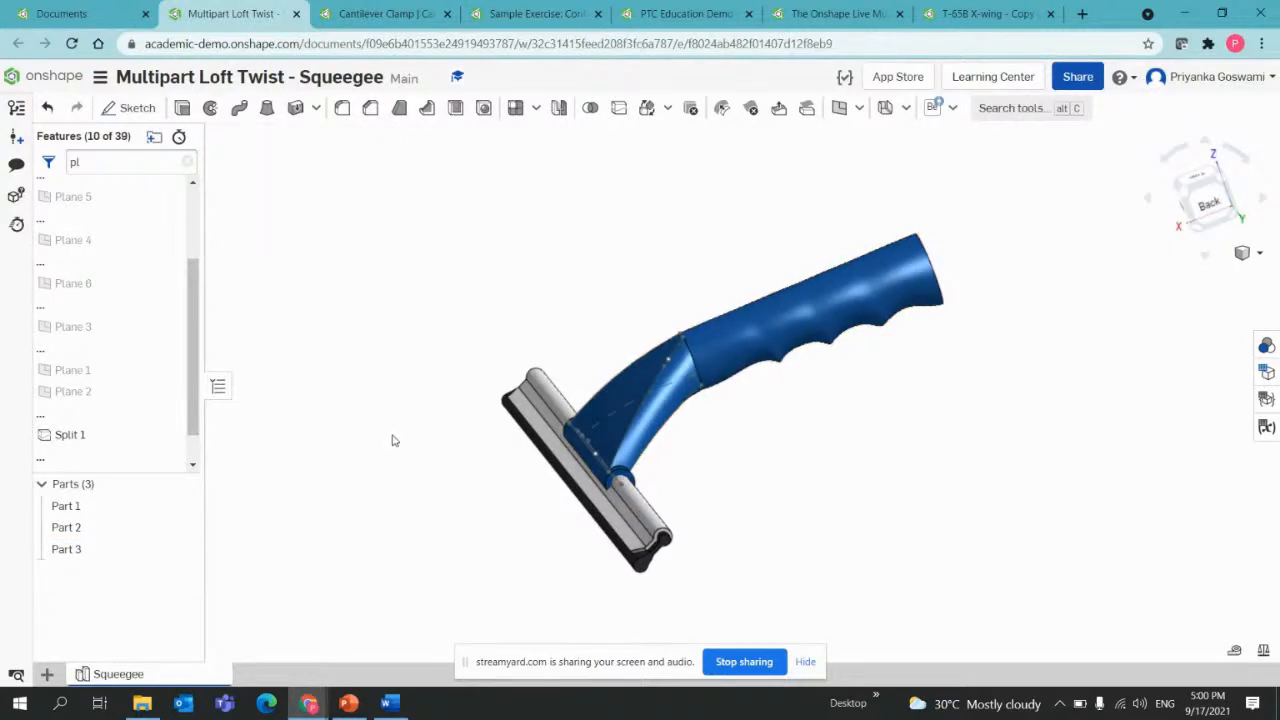
# Highlight the united handle part and inspect the grip's hollow opening and the solid neck.
pyautogui.moveTo(394, 437); pyautogui.dragTo(390, 424, button='right')
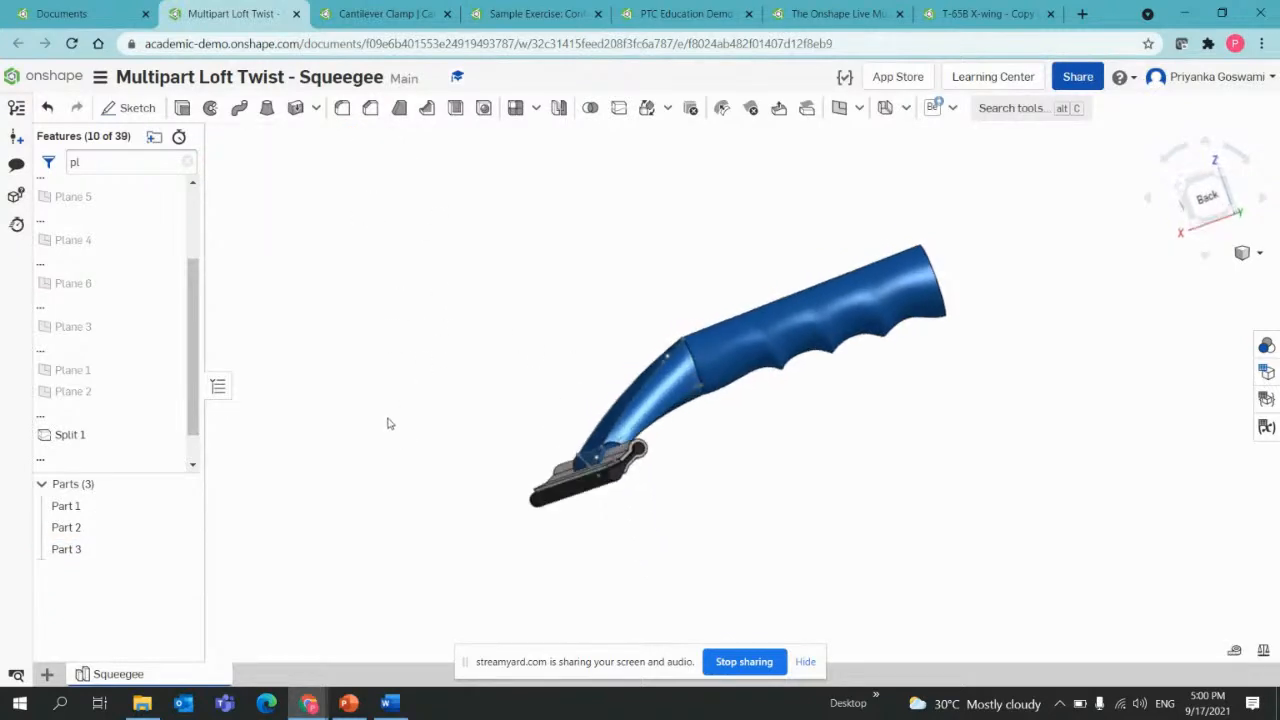
pyautogui.click(80, 550)
pyautogui.moveTo(723, 528); pyautogui.dragTo(765, 528, button='right')
pyautogui.moveTo(765, 528); pyautogui.dragTo(596, 510, button='middle')
pyautogui.moveTo(596, 510); pyautogui.dragTo(844, 352, button='right')
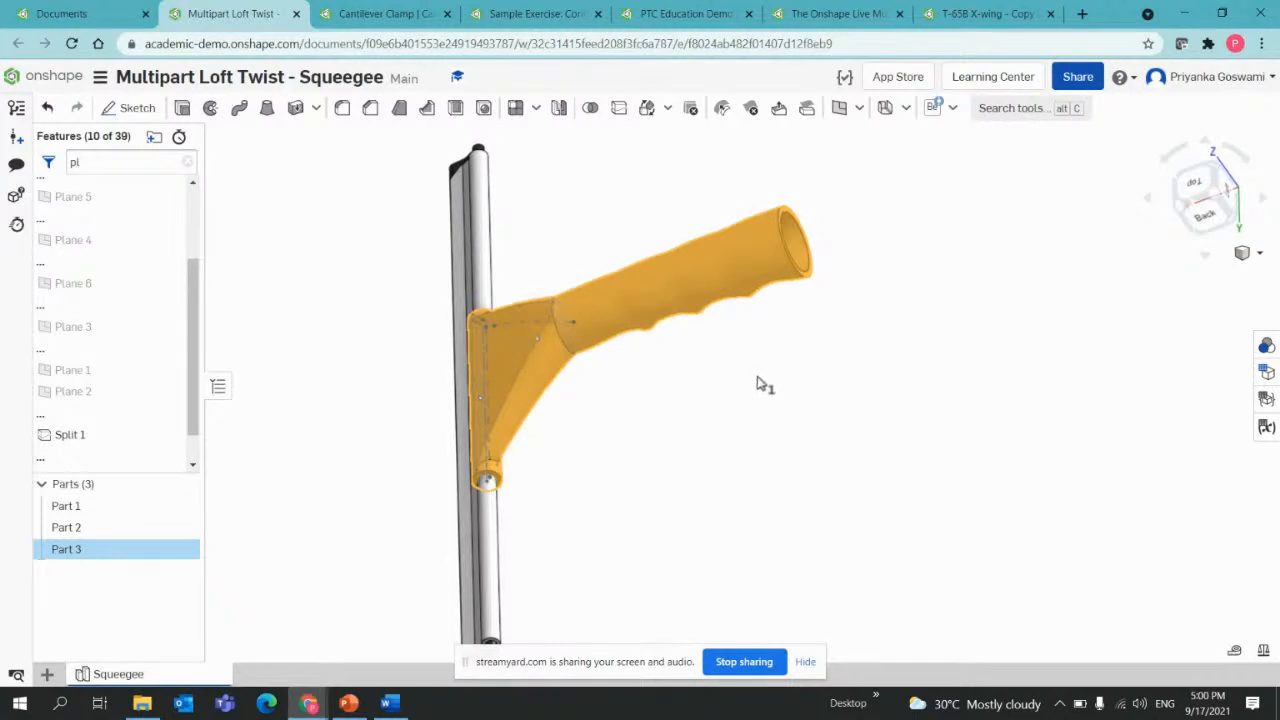
# Switch to the Cantilever Clamp document and hide the screen-sharing notice.
pyautogui.click(385, 14)
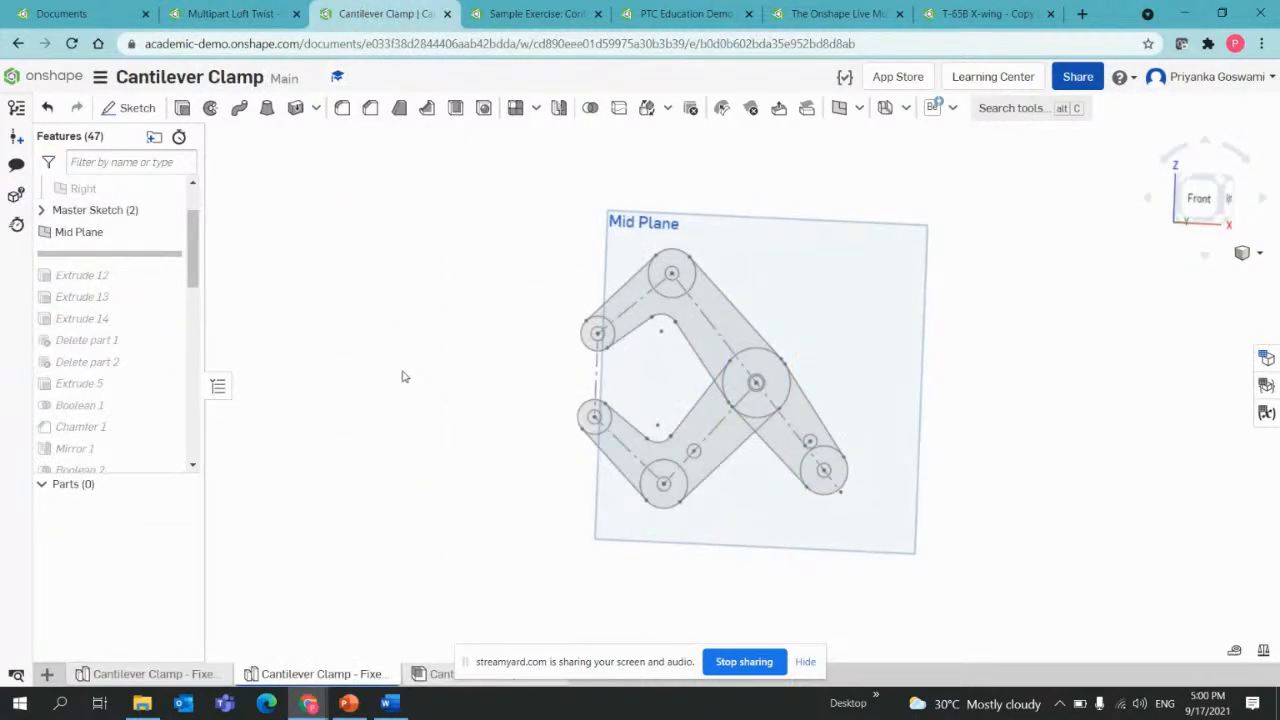
pyautogui.moveTo(402, 371)
pyautogui.mouseDown(button='right')
pyautogui.moveTo(371, 370)
pyautogui.moveTo(400, 355)
pyautogui.mouseUp(button='right')
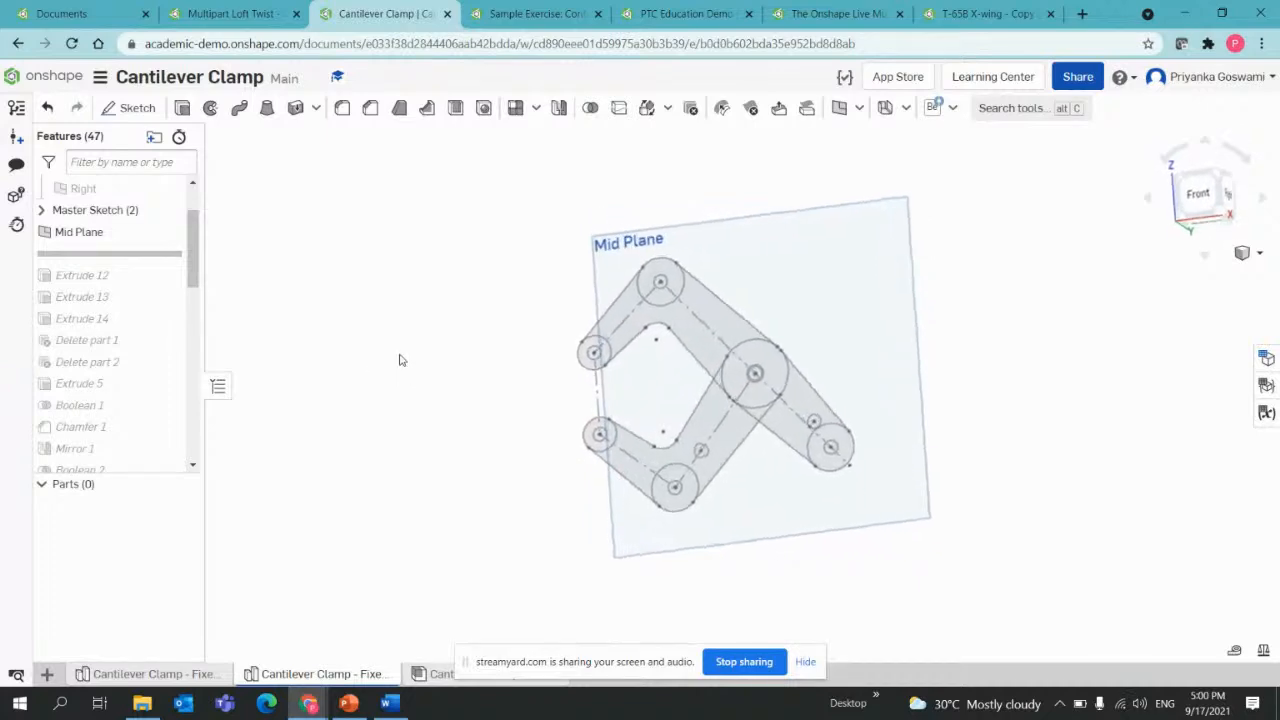
pyautogui.click(805, 663)
pyautogui.moveTo(466, 553)
pyautogui.mouseDown(button='right')
pyautogui.moveTo(446, 554)
pyautogui.moveTo(449, 565)
pyautogui.mouseUp(button='right')
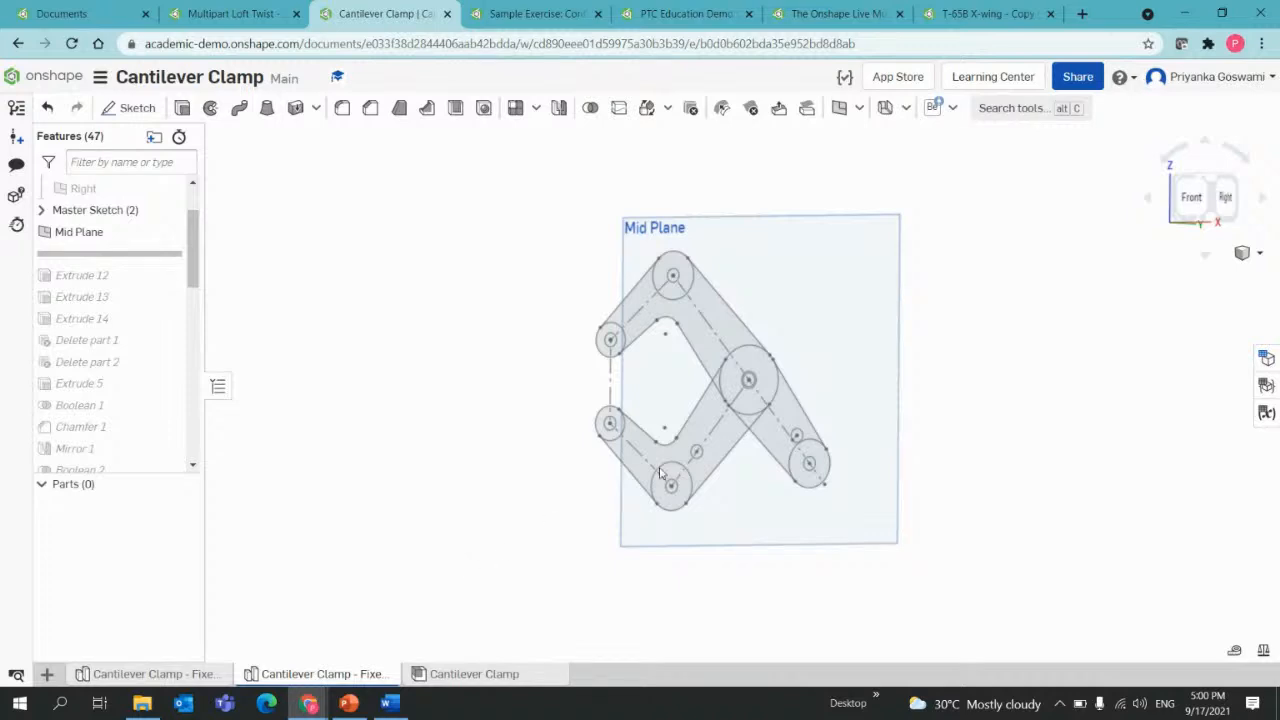
# Examine the clamp's layout sketch and Mid Plane in isometric and near-frontal orientations.
pyautogui.click(1244, 253)
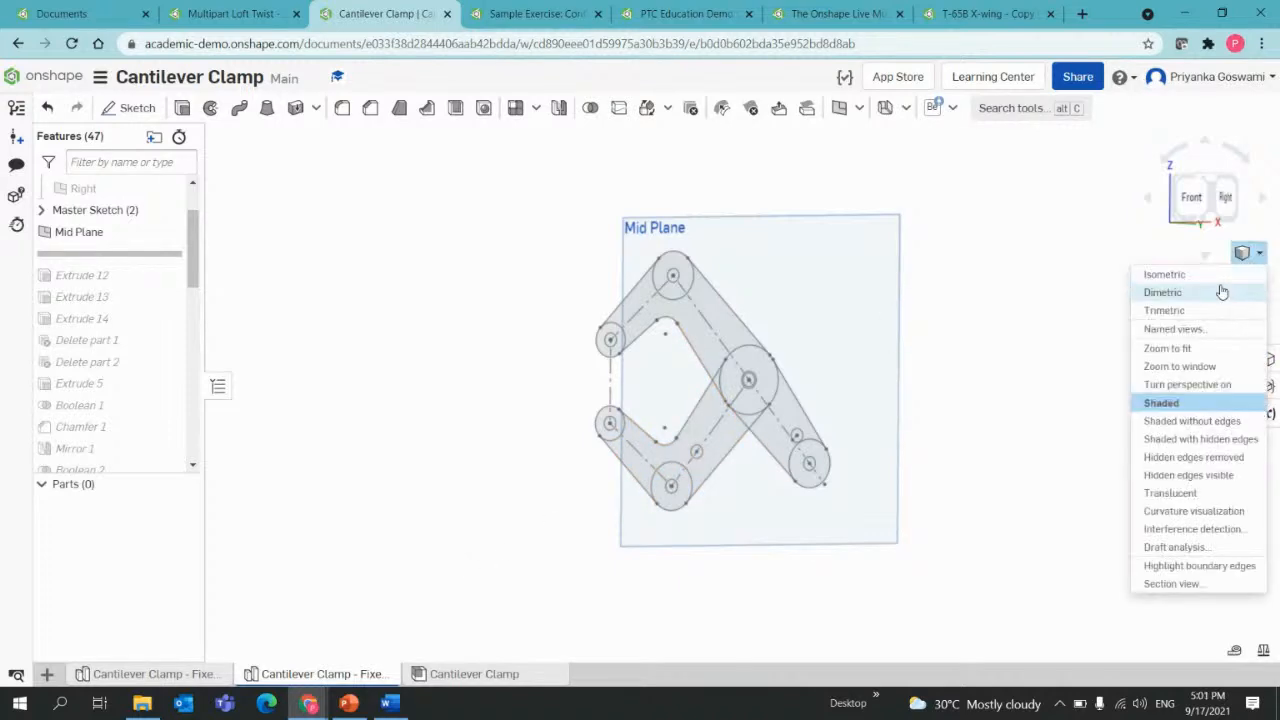
pyautogui.click(1224, 274)
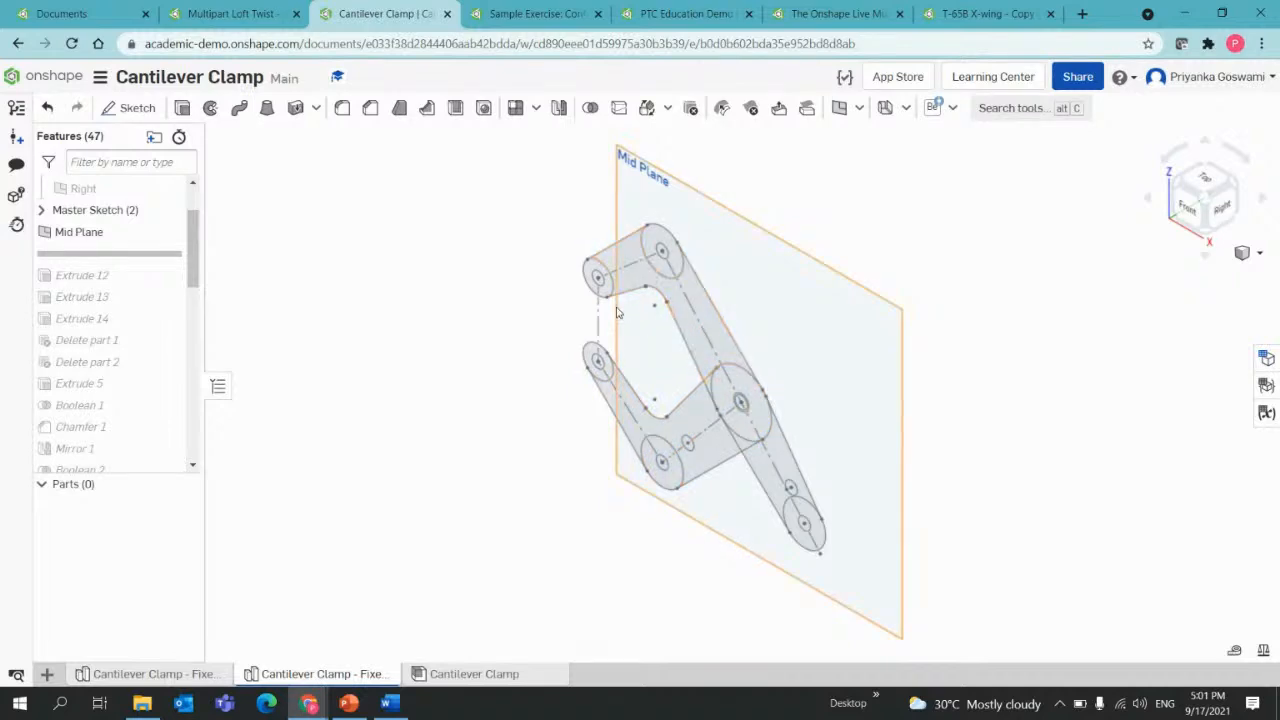
pyautogui.press('n')
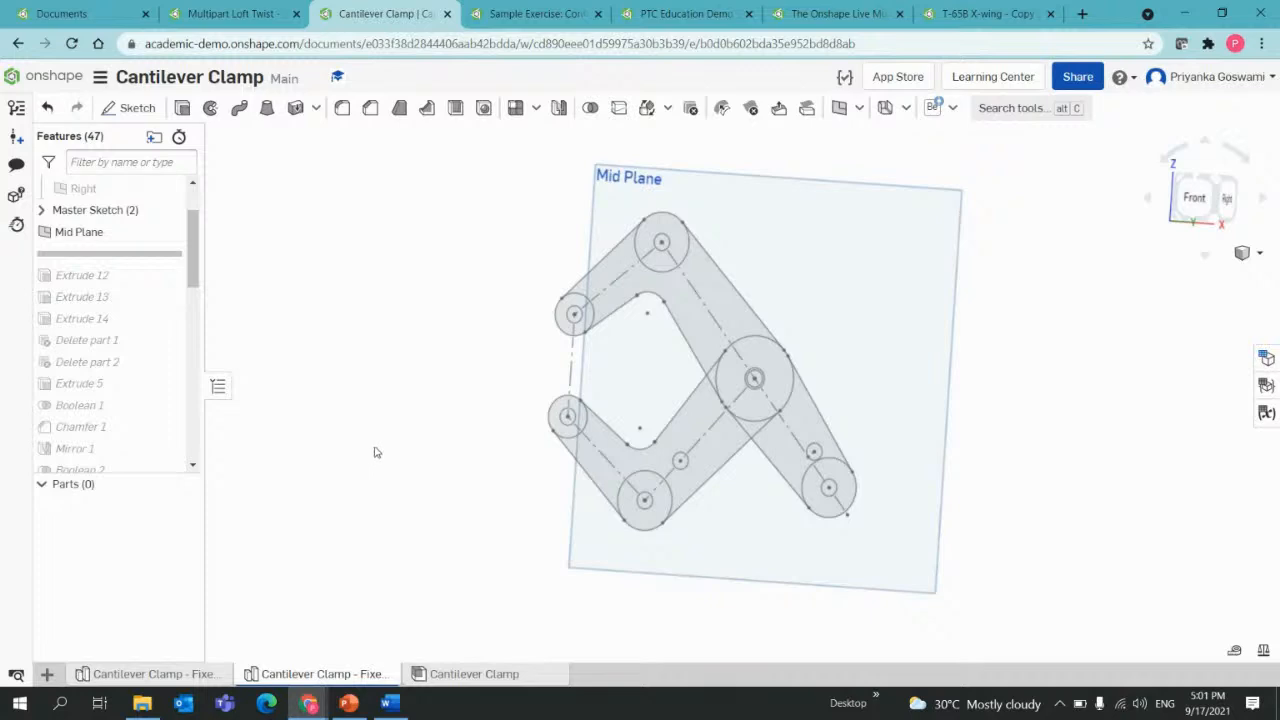
pyautogui.moveTo(377, 470)
pyautogui.mouseDown(button='right')
pyautogui.moveTo(401, 462)
pyautogui.moveTo(399, 478)
pyautogui.mouseUp(button='right')
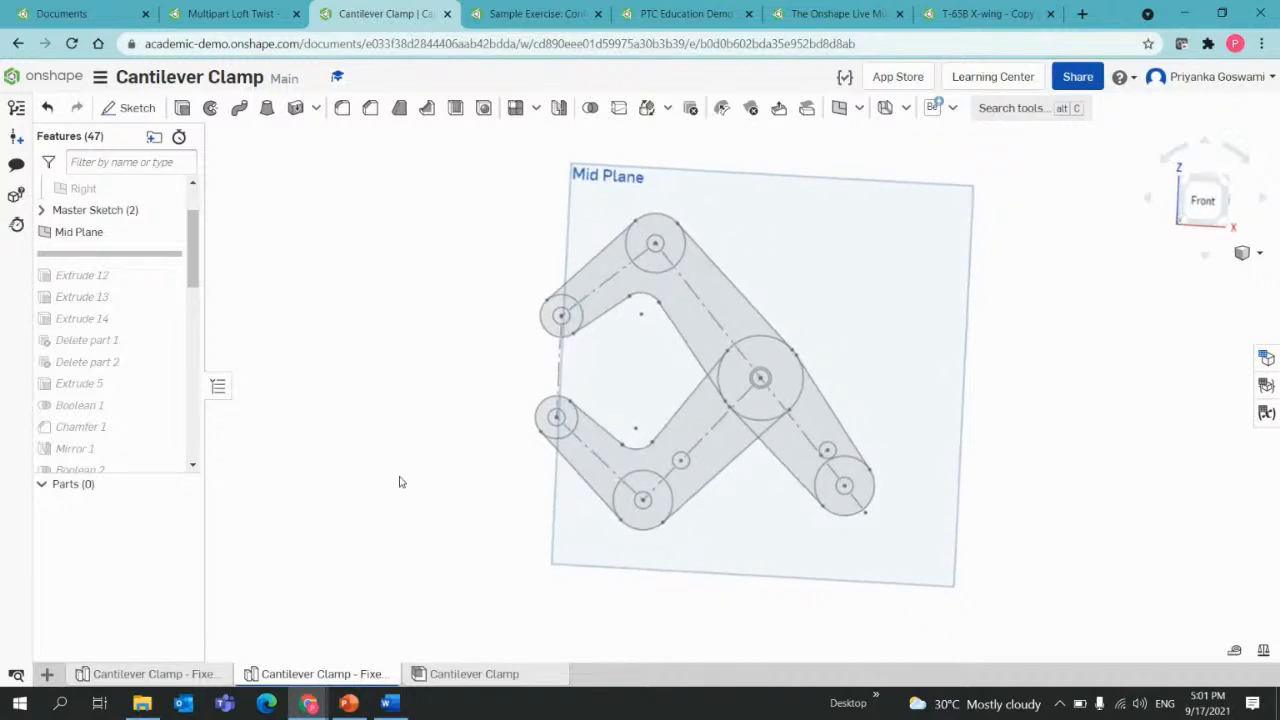
# Expand the Master Sketch folder and review its sketches and the actions available for the folder.
pyautogui.click(41, 210)
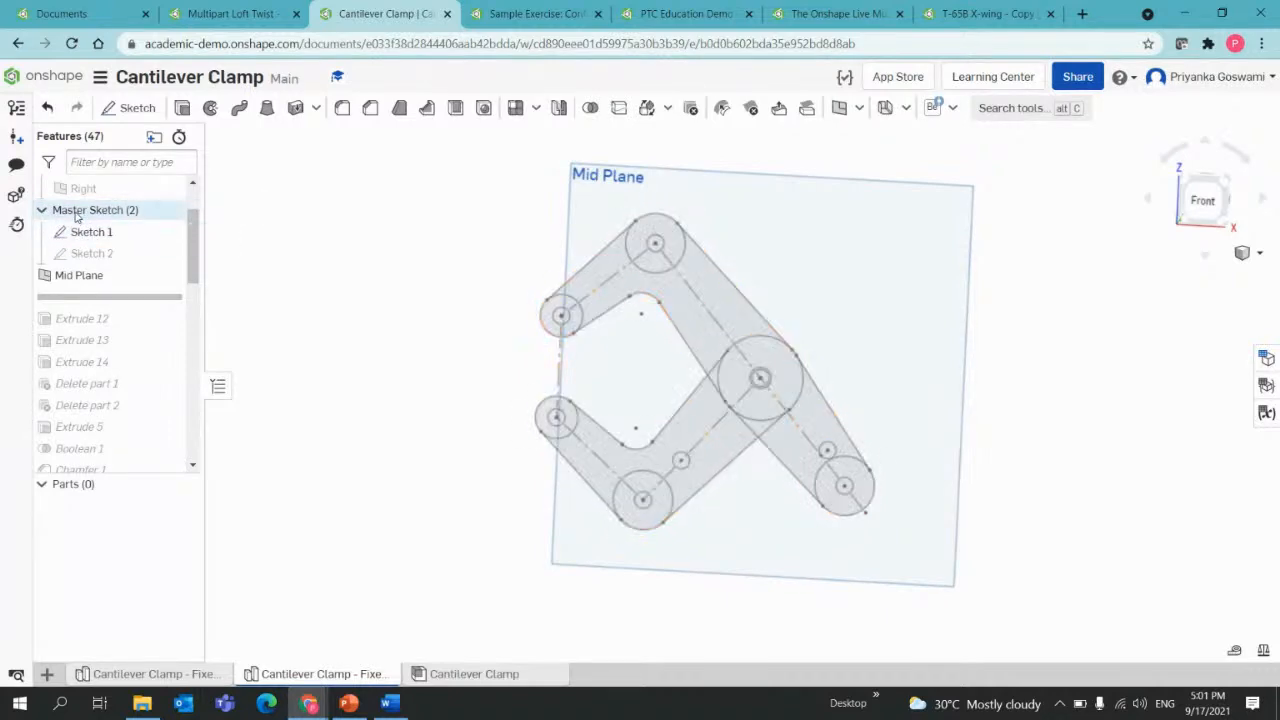
pyautogui.rightClick(76, 213)
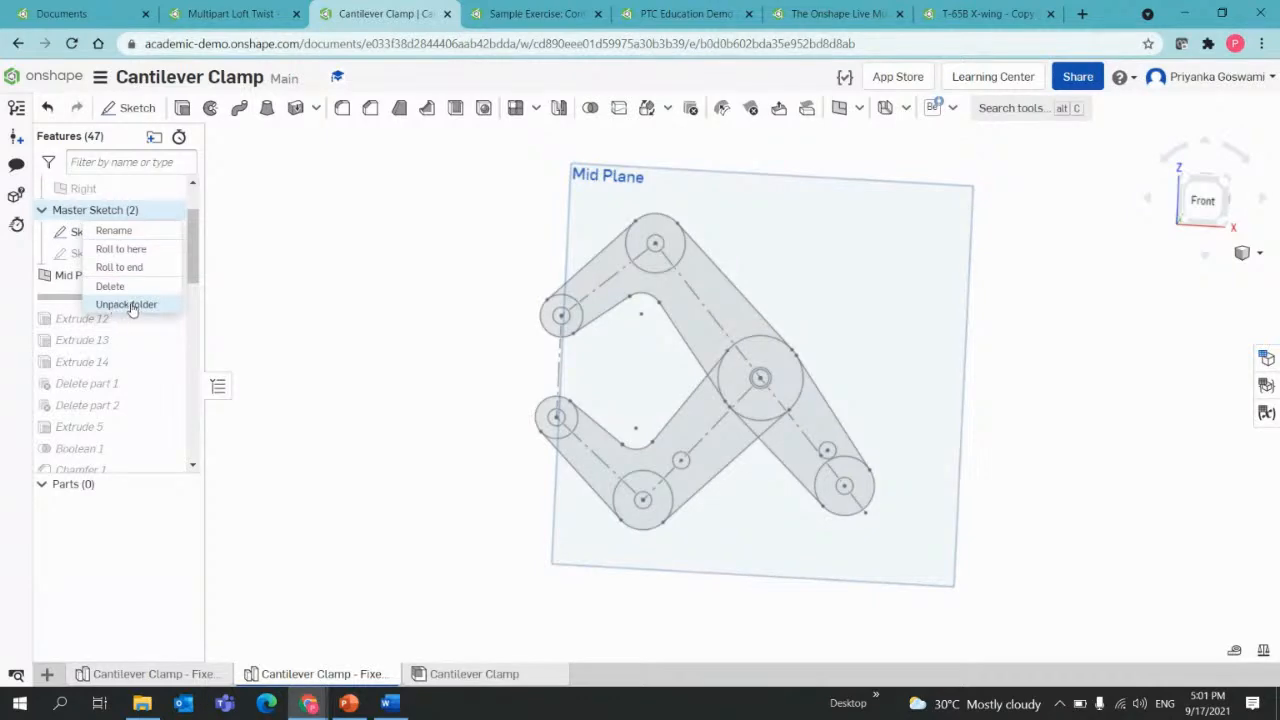
pyautogui.click(340, 305)
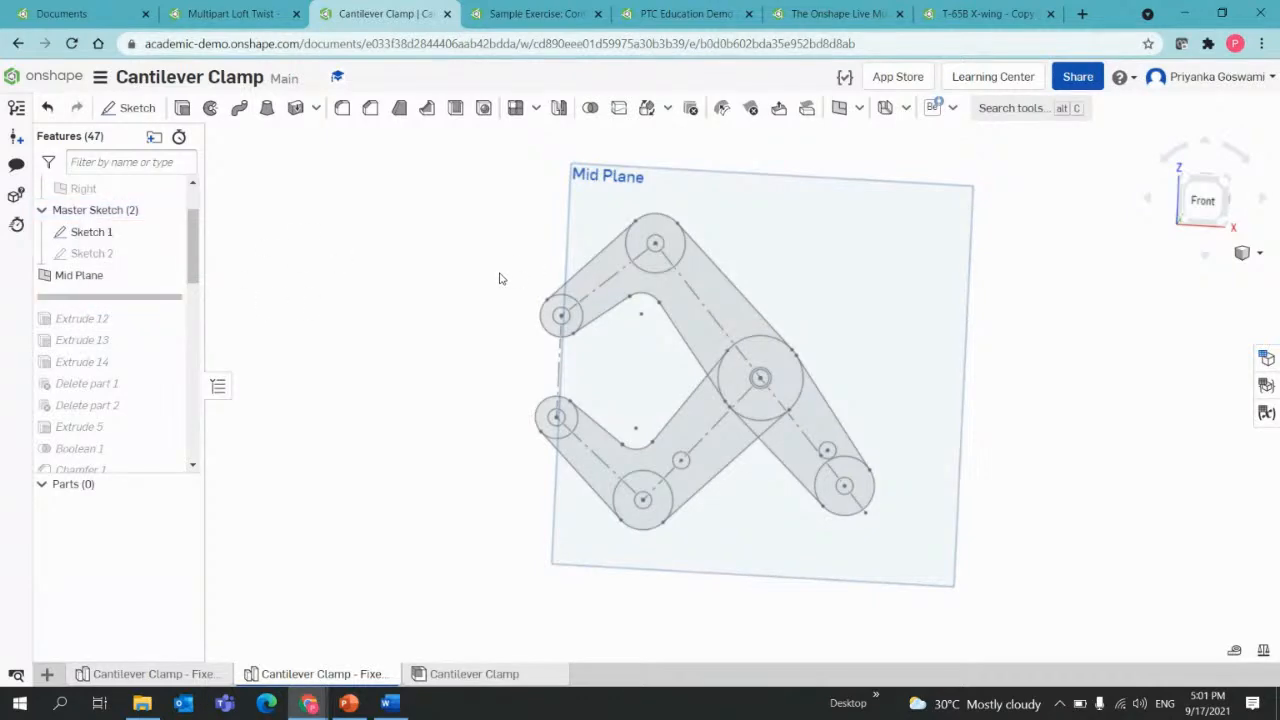
pyautogui.moveTo(501, 279); pyautogui.dragTo(462, 288, button='right')
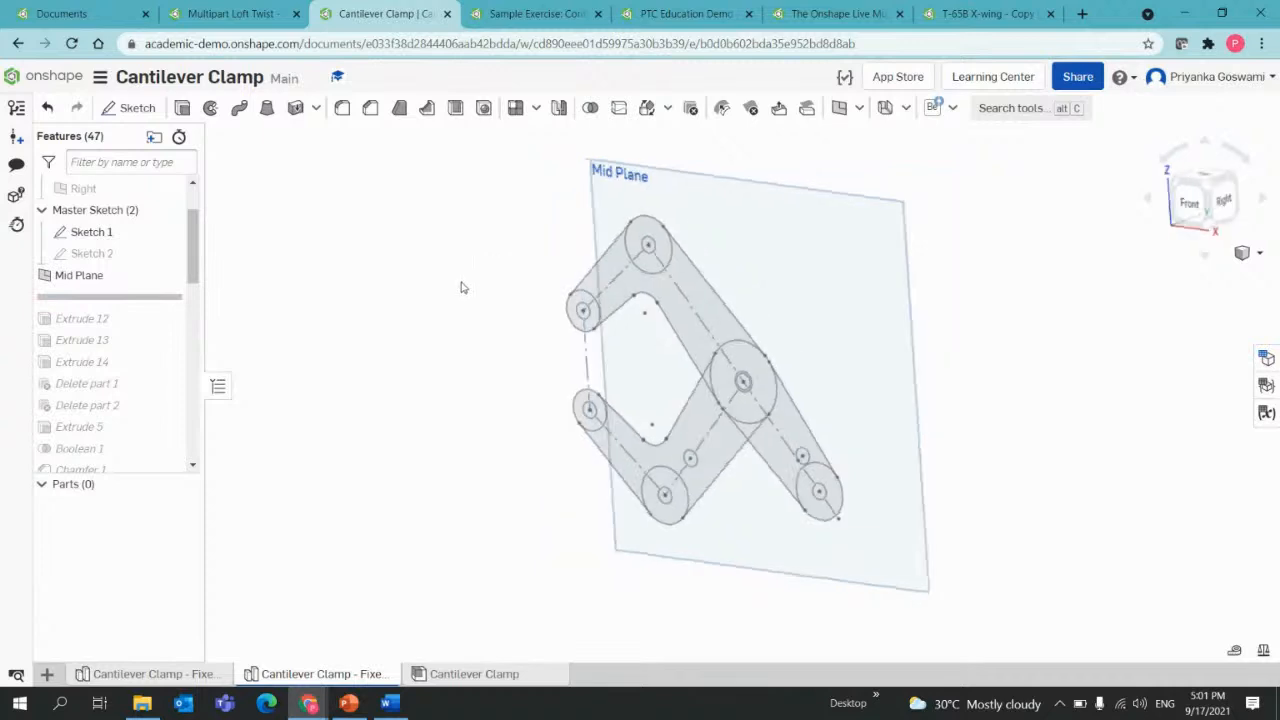
# Start a new solid extrusion, try it on all of Sketch 1, and clear that selection.
pyautogui.click(182, 108)
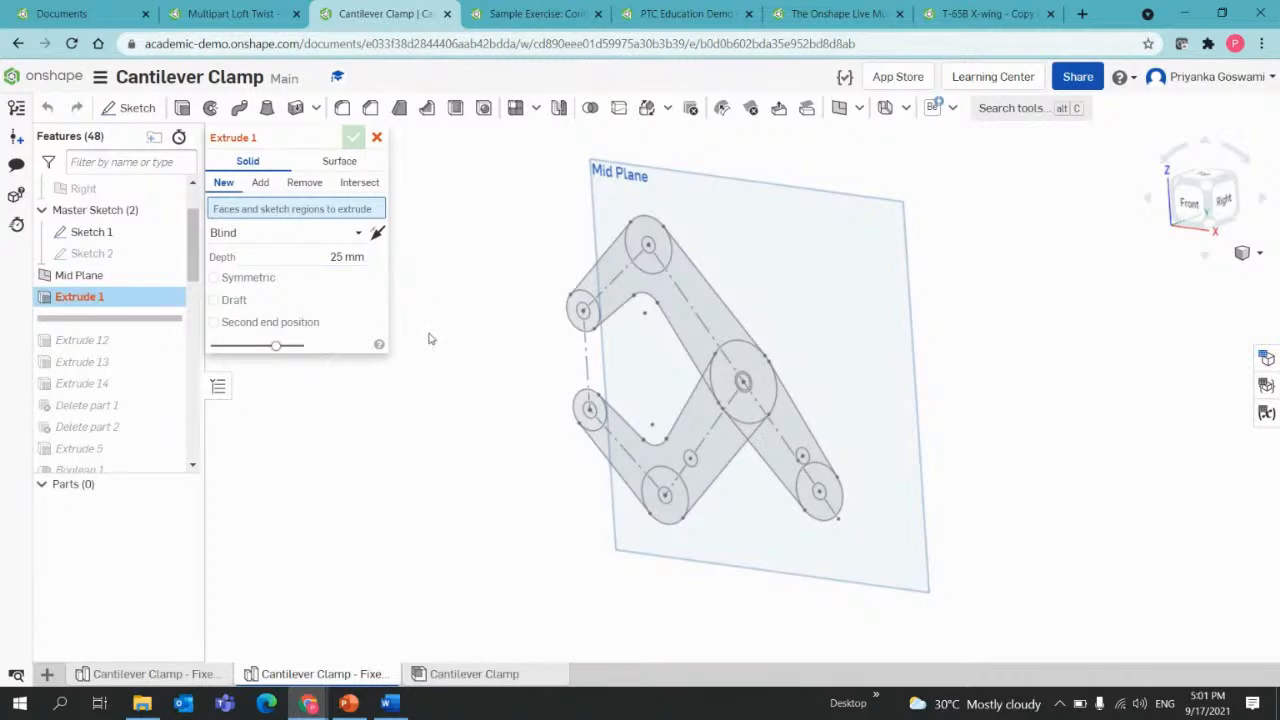
pyautogui.moveTo(431, 339); pyautogui.dragTo(453, 333, button='right')
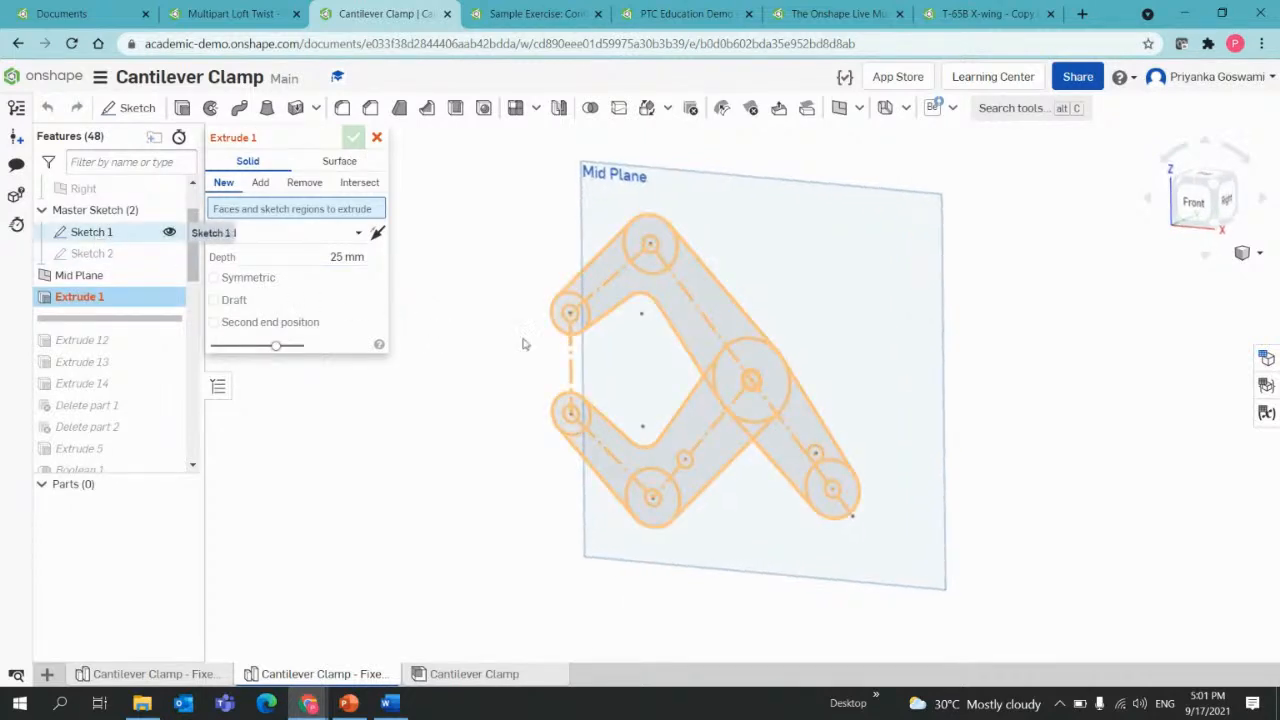
pyautogui.moveTo(519, 365)
pyautogui.mouseDown(button='right')
pyautogui.moveTo(557, 363)
pyautogui.moveTo(525, 345)
pyautogui.moveTo(510, 367)
pyautogui.moveTo(553, 366)
pyautogui.moveTo(551, 352)
pyautogui.moveTo(530, 350)
pyautogui.mouseUp(button='right')
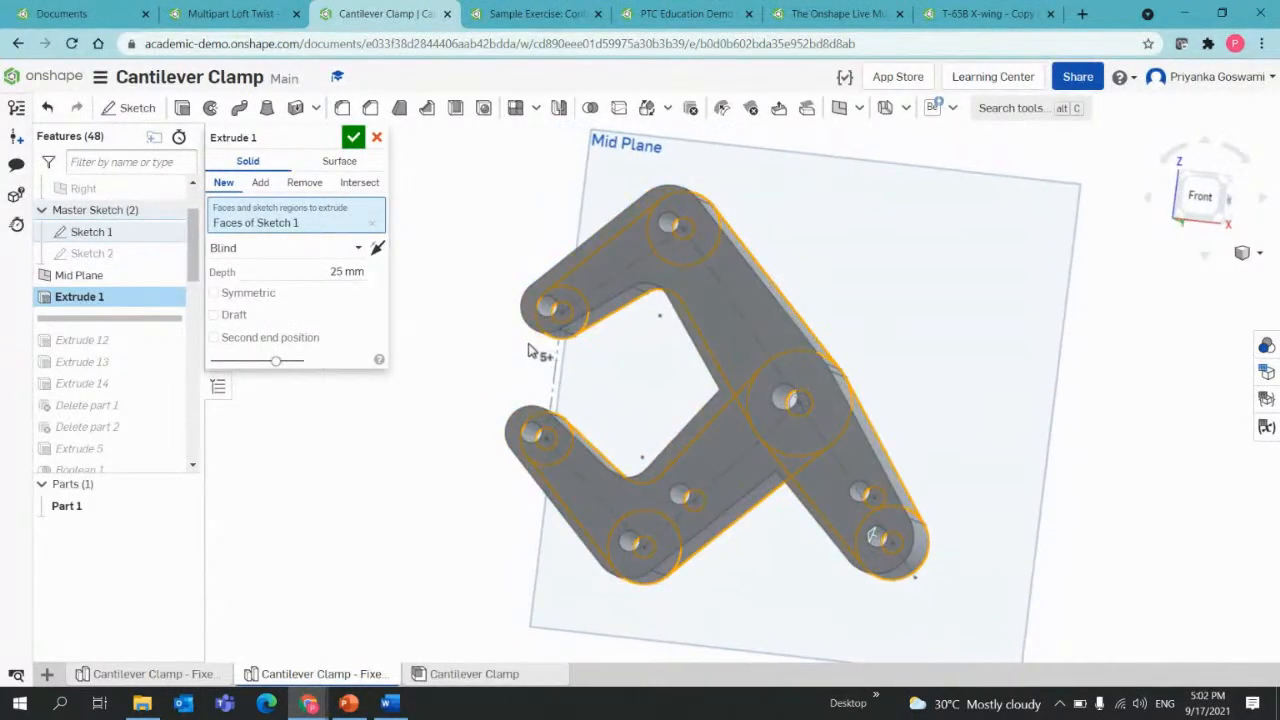
pyautogui.click(374, 226)
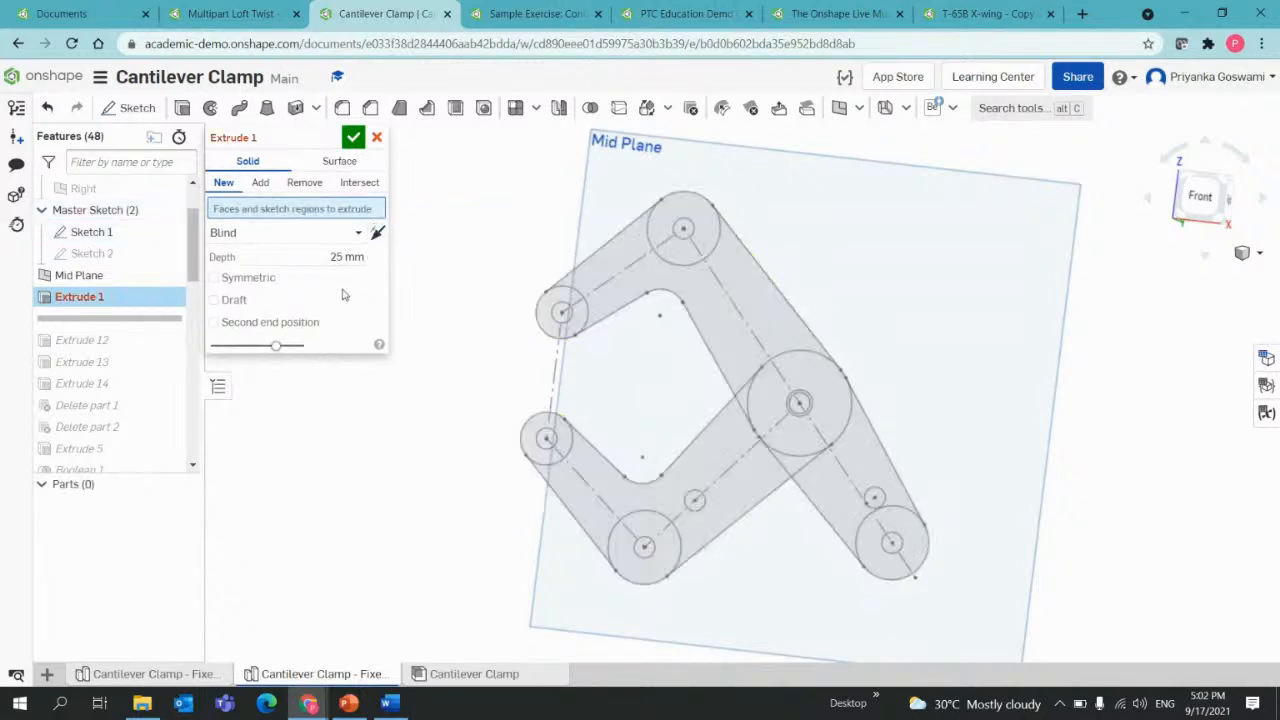
# Select the Sketch 1 regions forming the long upper clamp arm, from its jaw end through the central pivot to the far end, for the extrusion.
pyautogui.moveTo(530, 305)
pyautogui.mouseDown(button='right')
pyautogui.moveTo(503, 309)
pyautogui.moveTo(537, 286)
pyautogui.moveTo(541, 318)
pyautogui.mouseUp(button='right')
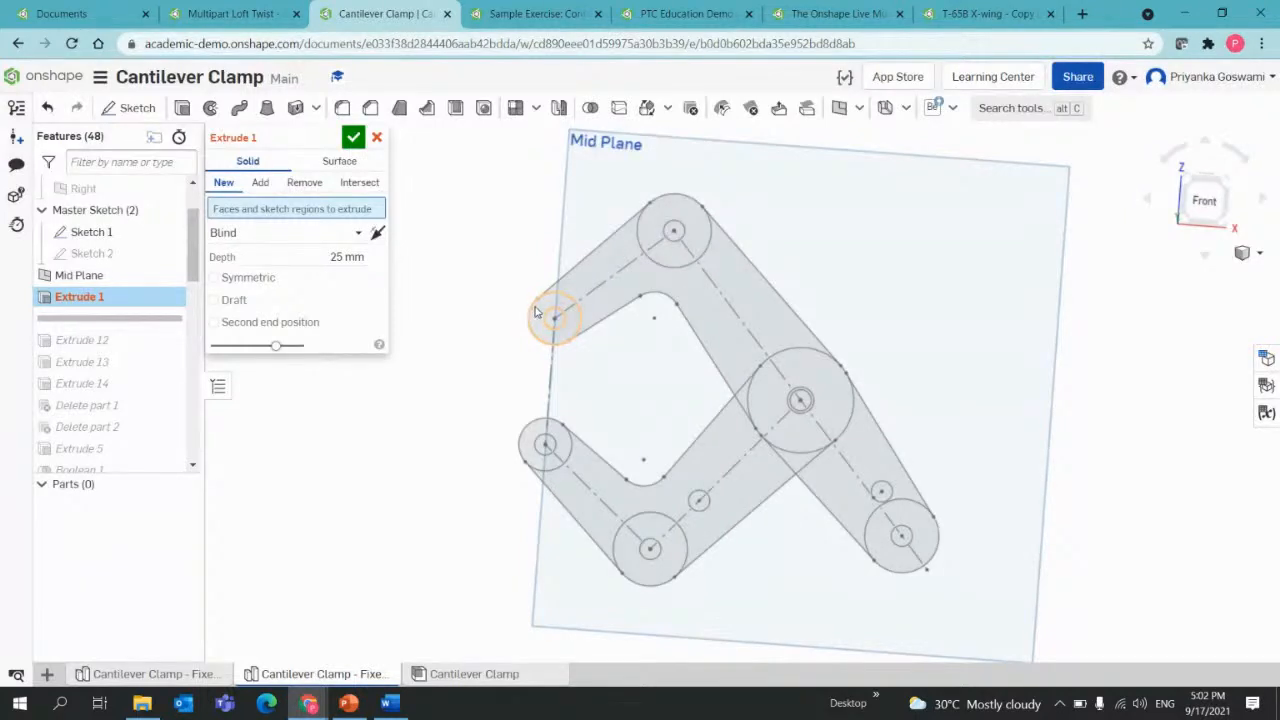
pyautogui.click(538, 313)
pyautogui.click(583, 286)
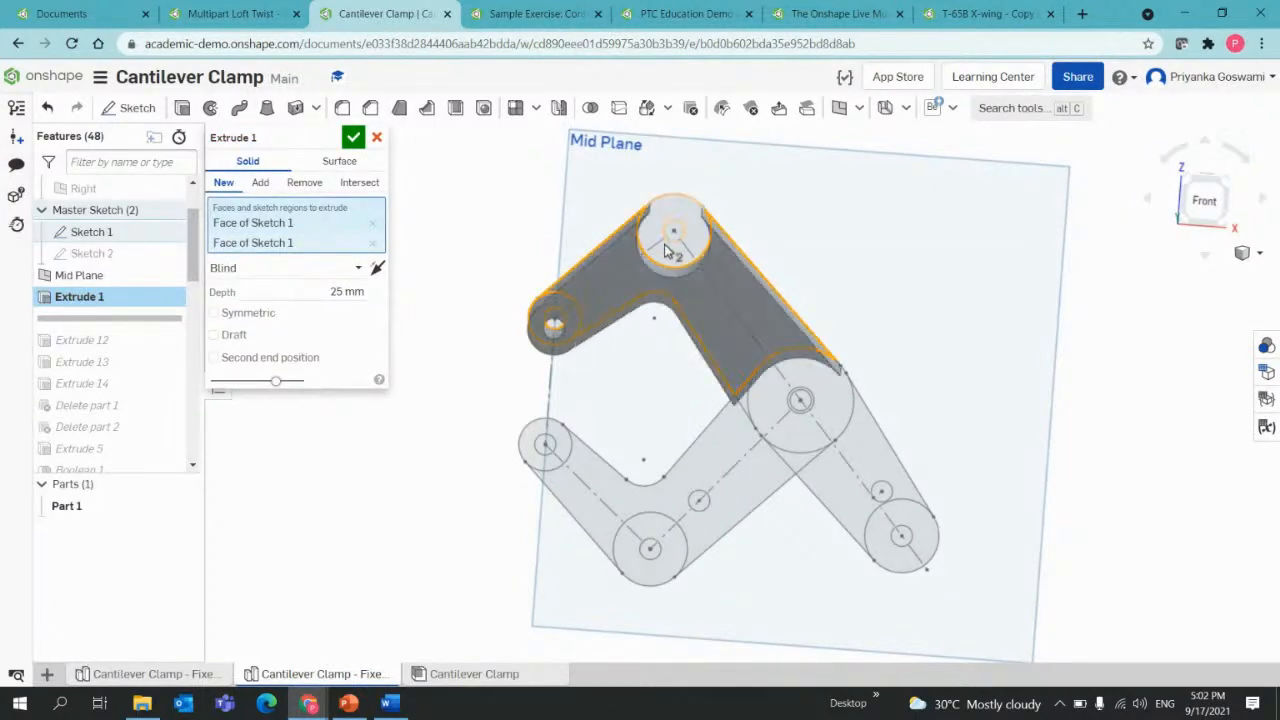
pyautogui.click(667, 250)
pyautogui.click(838, 424)
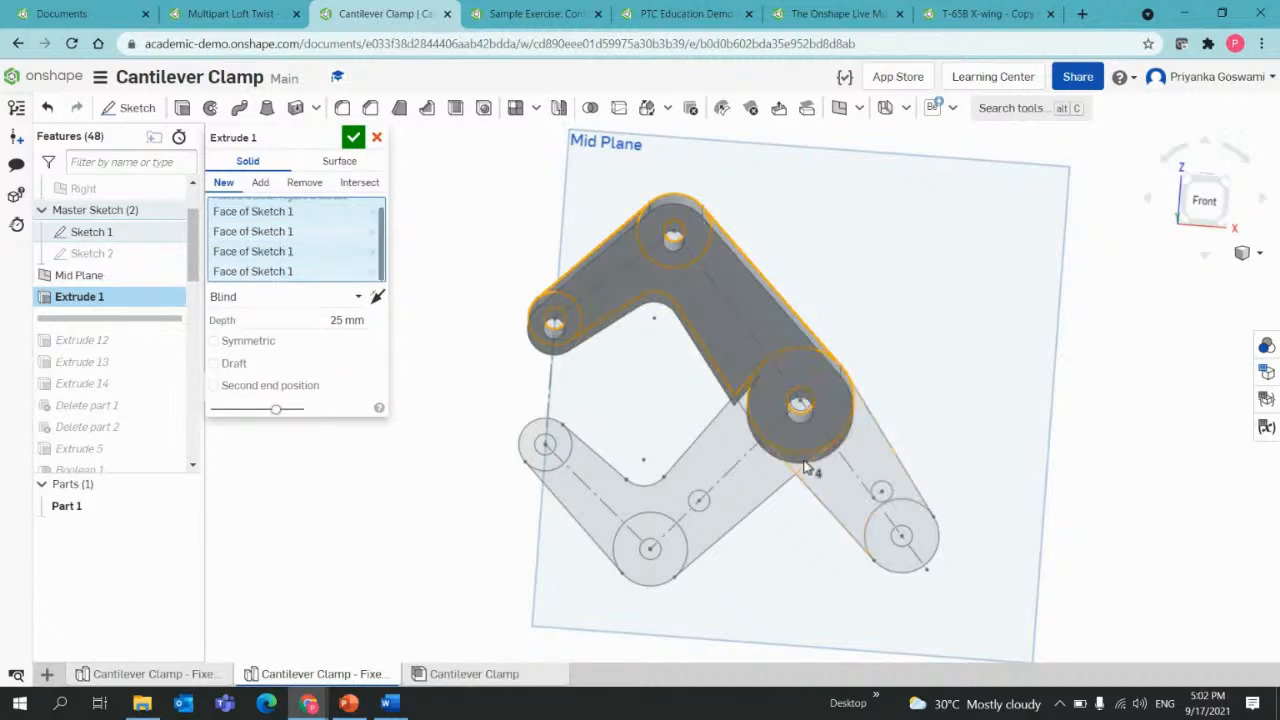
pyautogui.click(805, 467)
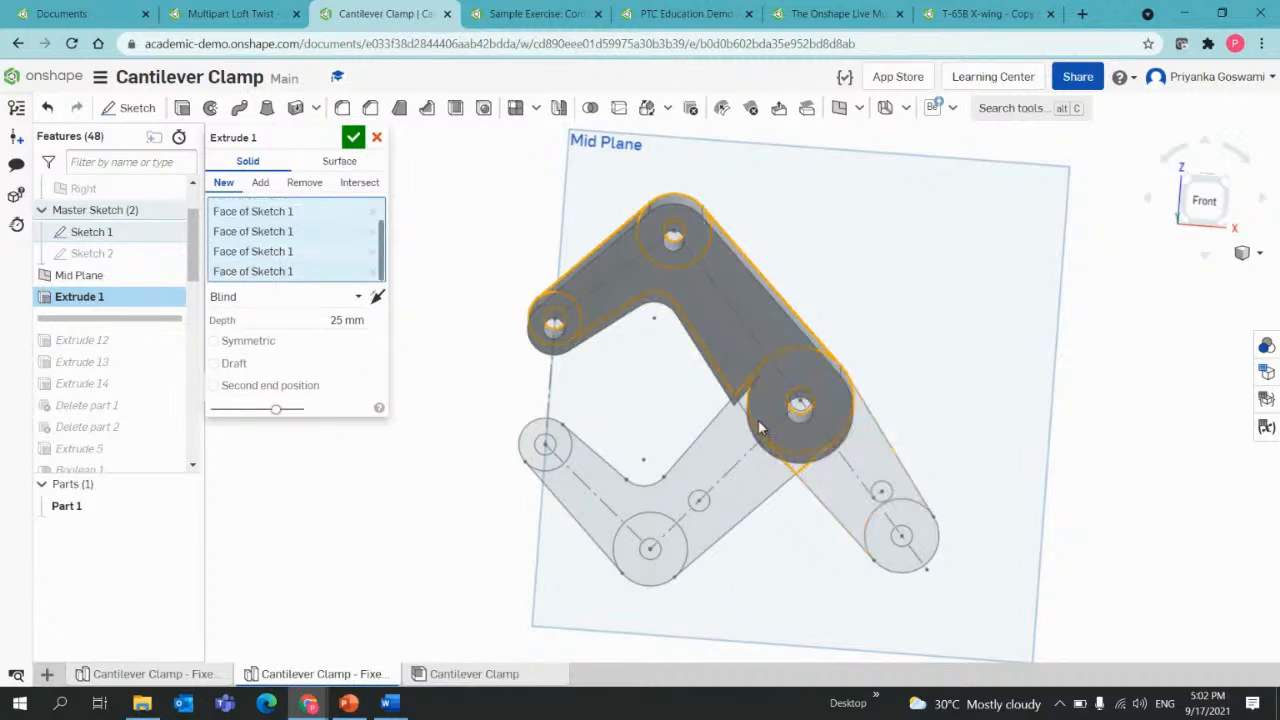
pyautogui.click(872, 452)
pyautogui.click(920, 540)
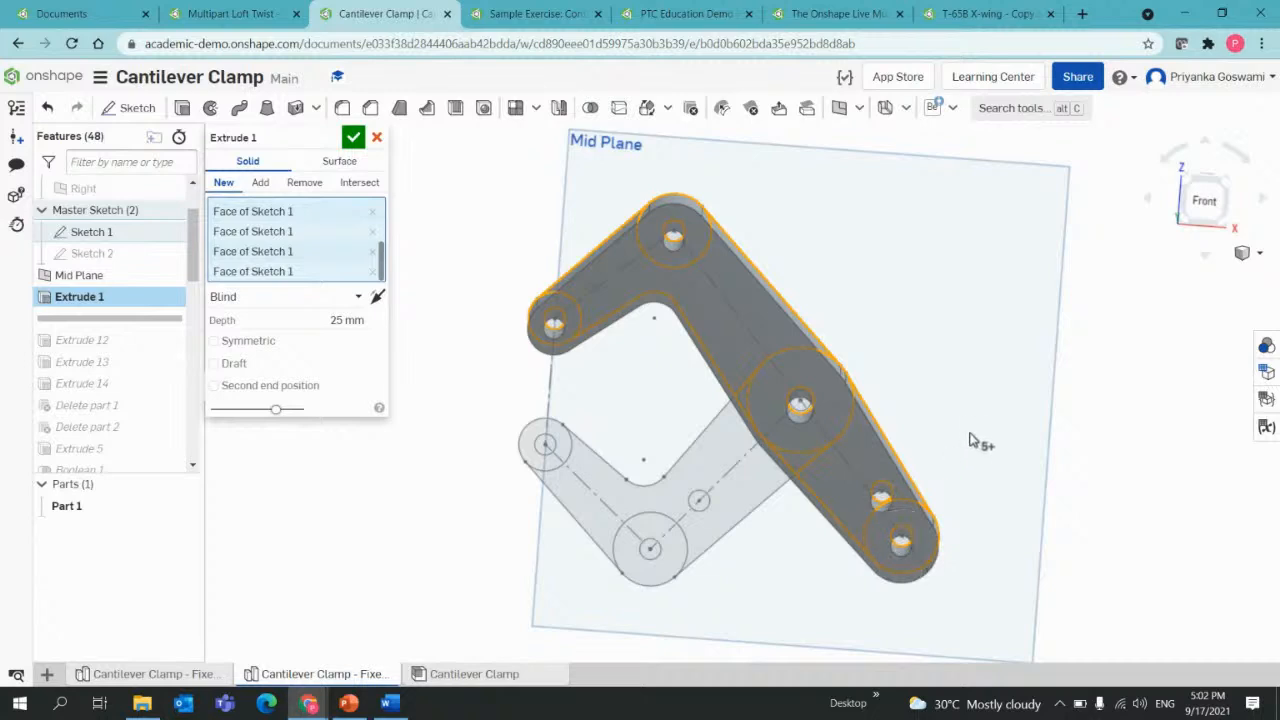
pyautogui.moveTo(969, 440); pyautogui.dragTo(953, 415, button='right')
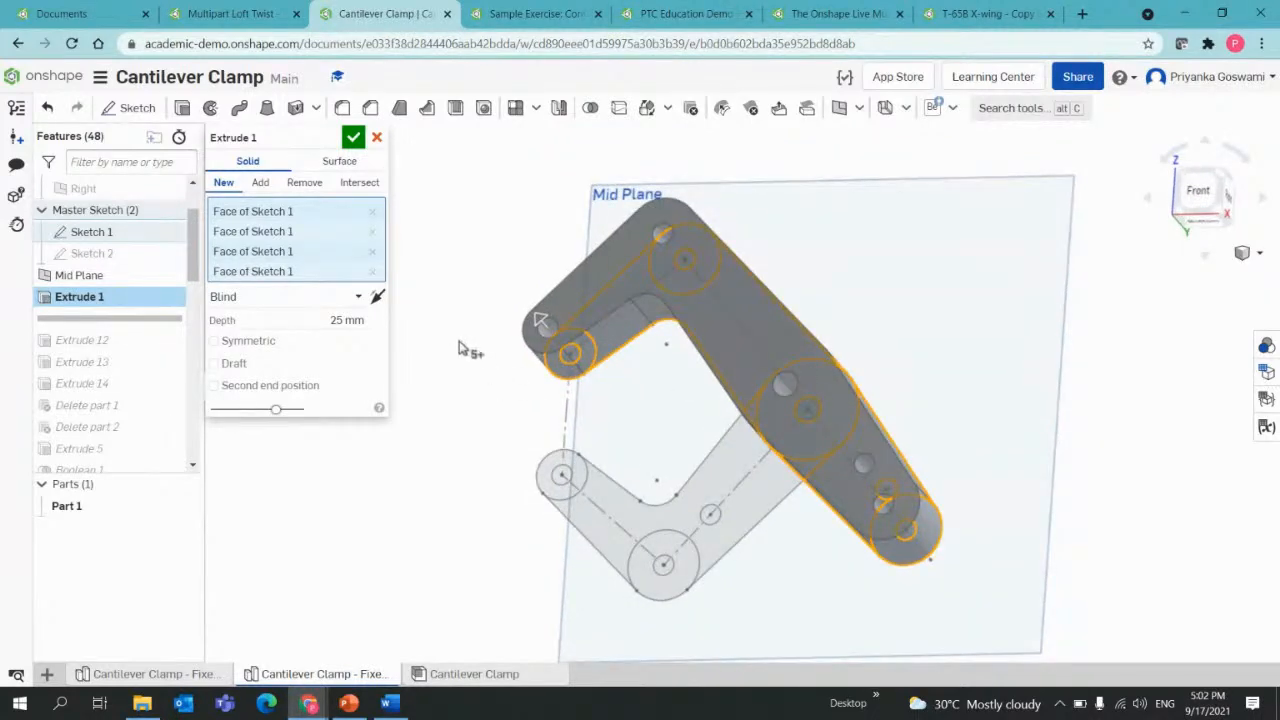
# Extrude the long arm 5 mm as a new solid, including the thin ring around the central pivot hole.
pyautogui.click(355, 321)
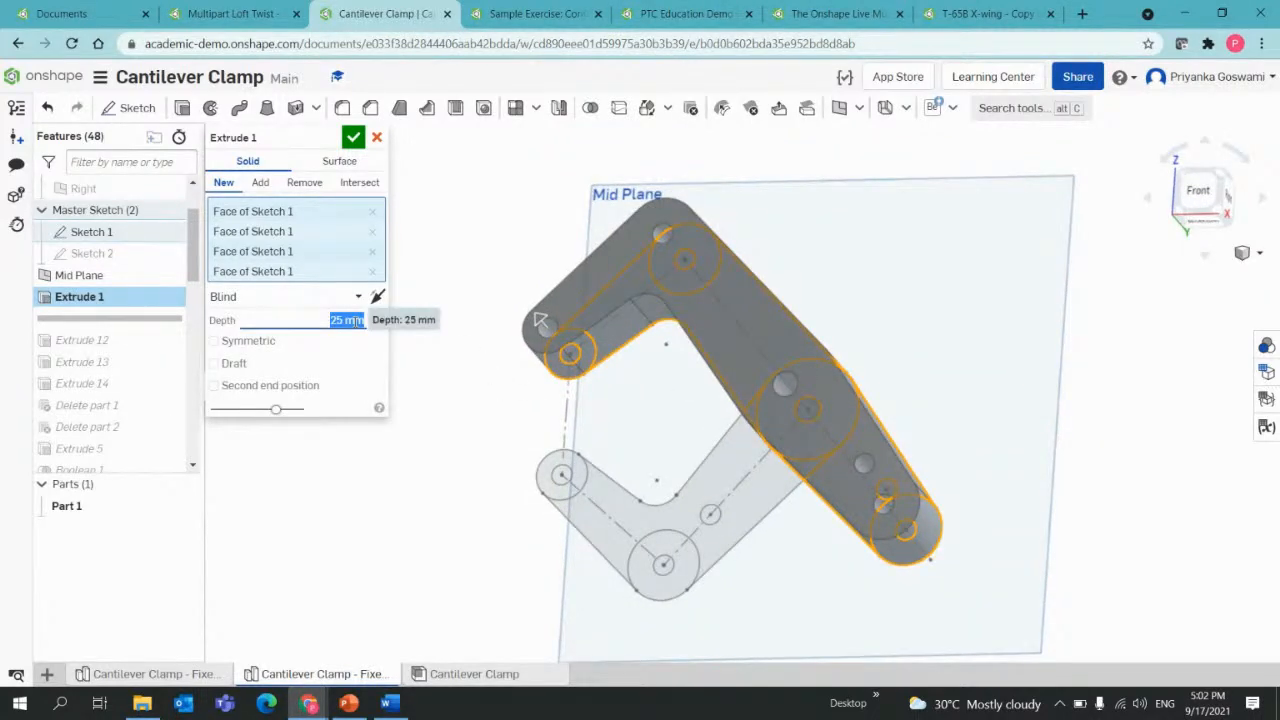
pyautogui.write('5')
pyautogui.press('Return')
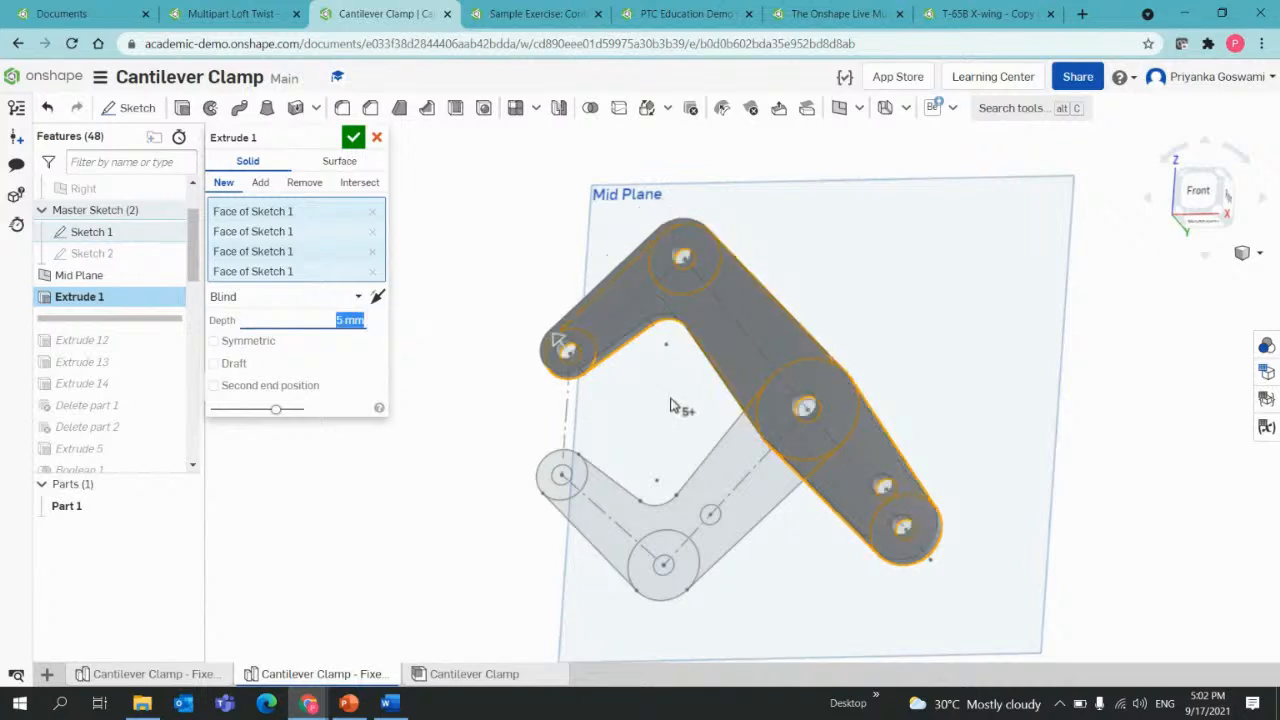
pyautogui.scroll(5, 697, 422)
pyautogui.moveTo(966, 436); pyautogui.dragTo(987, 430, button='right')
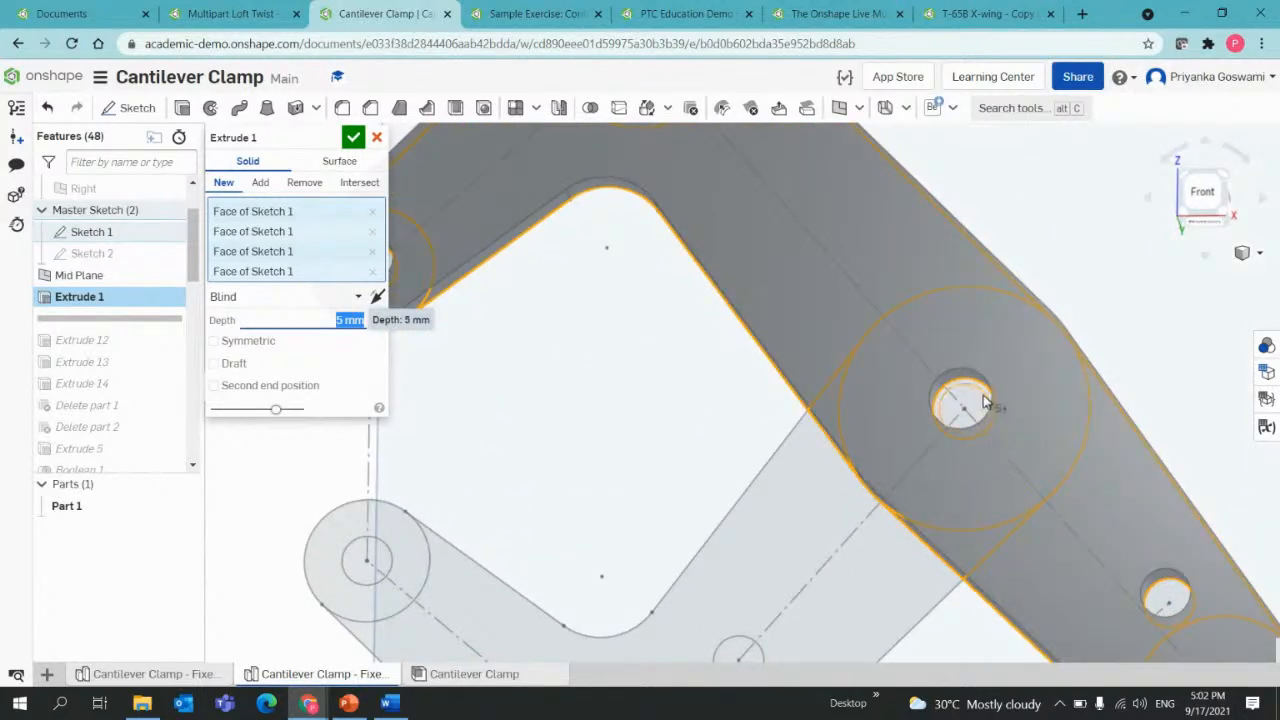
pyautogui.click(985, 398)
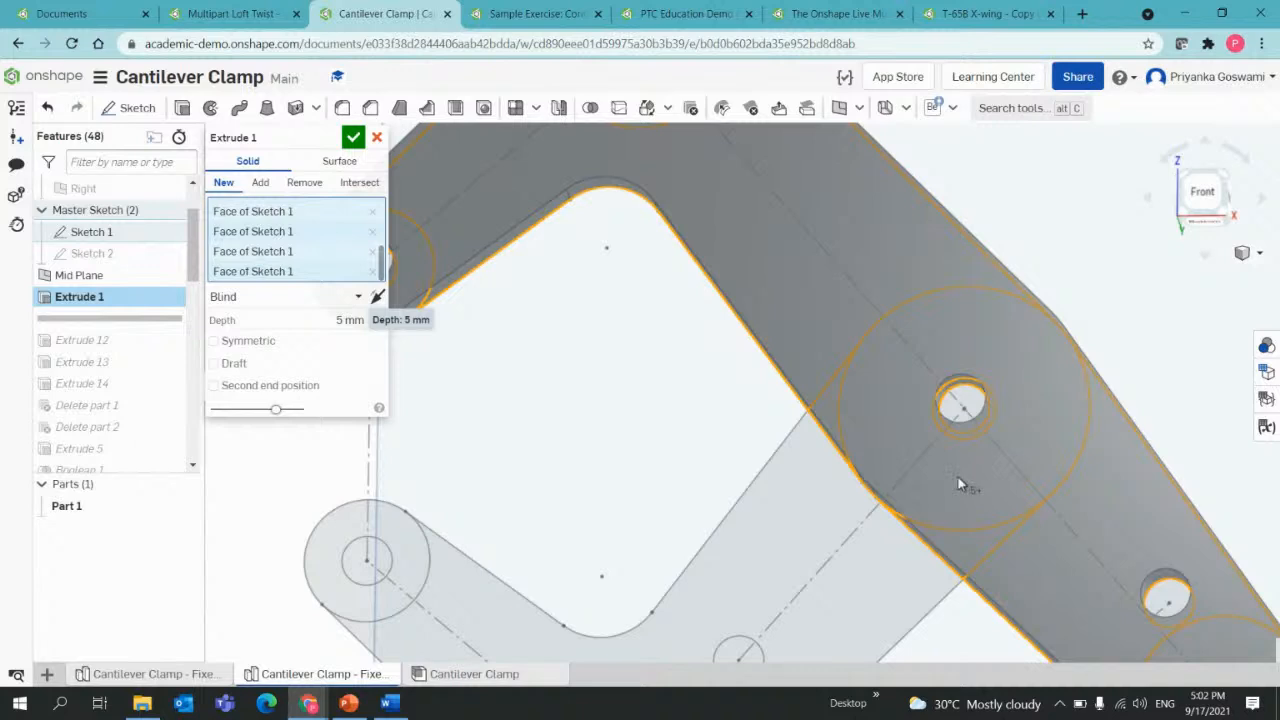
pyautogui.scroll(-5, 962, 483)
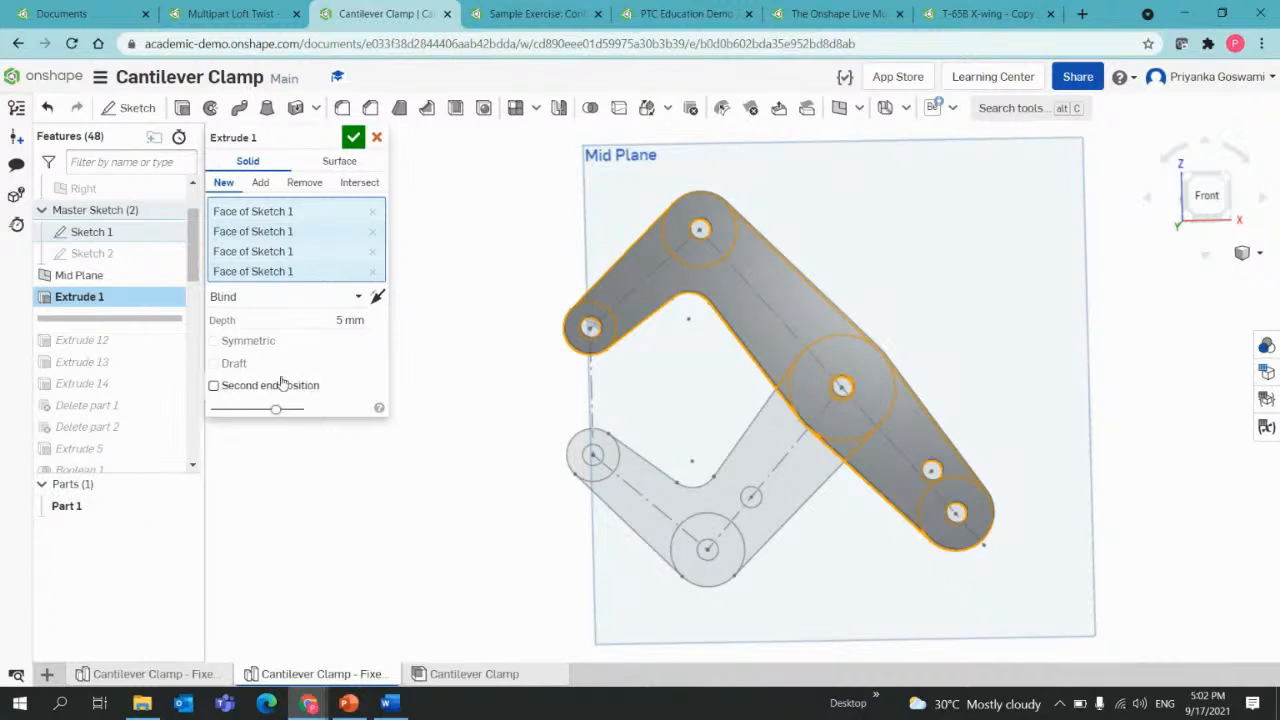
pyautogui.click(352, 139)
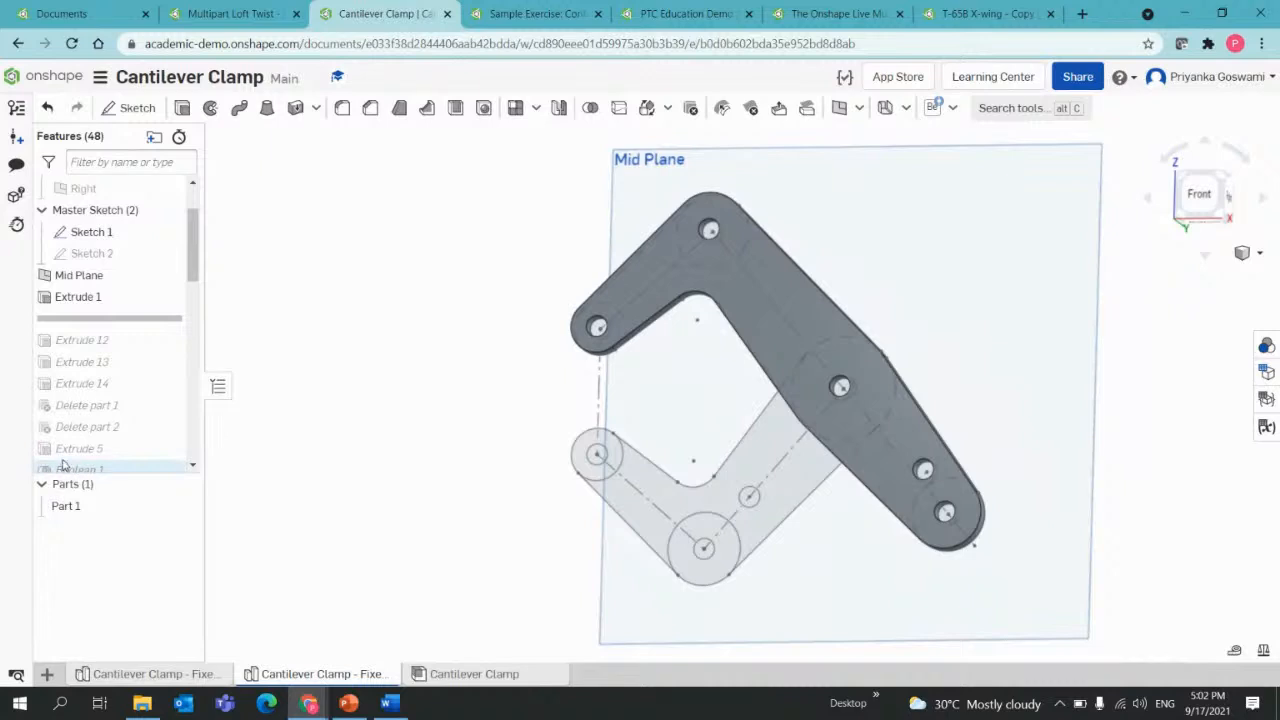
# Start a second extrusion and select the Sketch 1 regions of the shorter lower arm, including its jaw end, corner disc and shared pivot disc.
pyautogui.click(182, 110)
pyautogui.moveTo(416, 512)
pyautogui.mouseDown(button='right')
pyautogui.moveTo(431, 490)
pyautogui.moveTo(434, 515)
pyautogui.mouseUp(button='right')
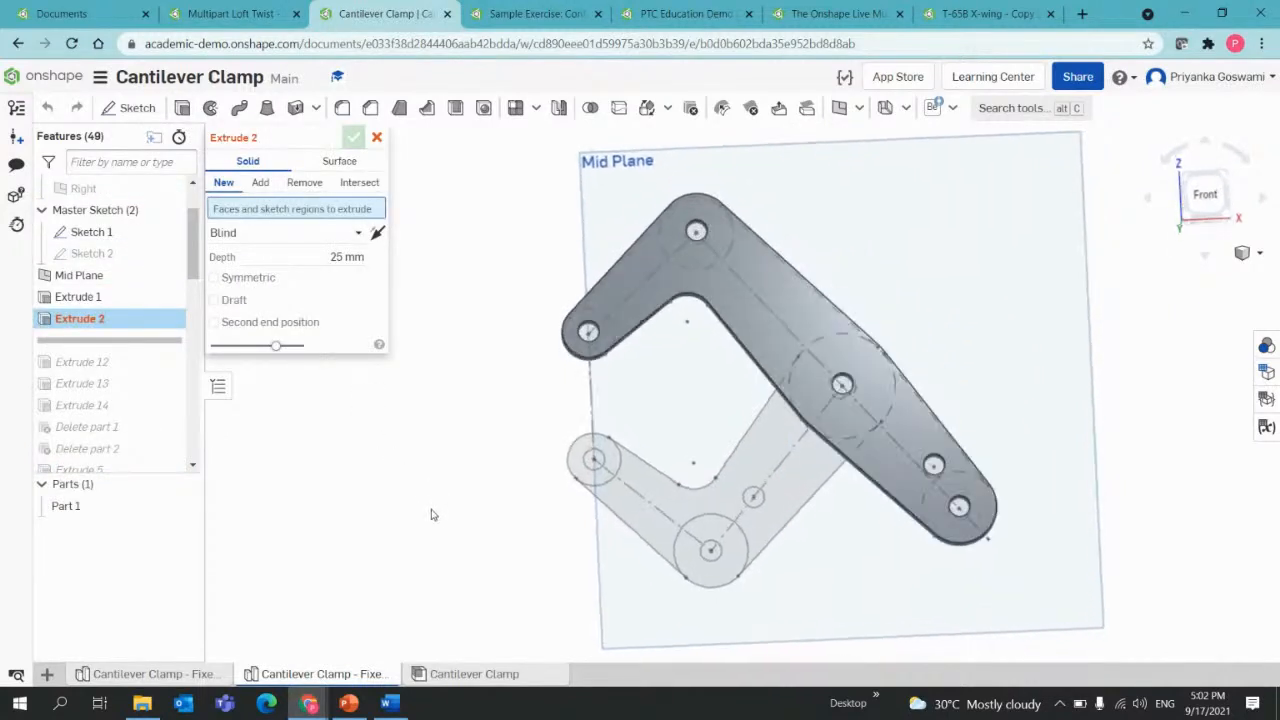
pyautogui.click(602, 483)
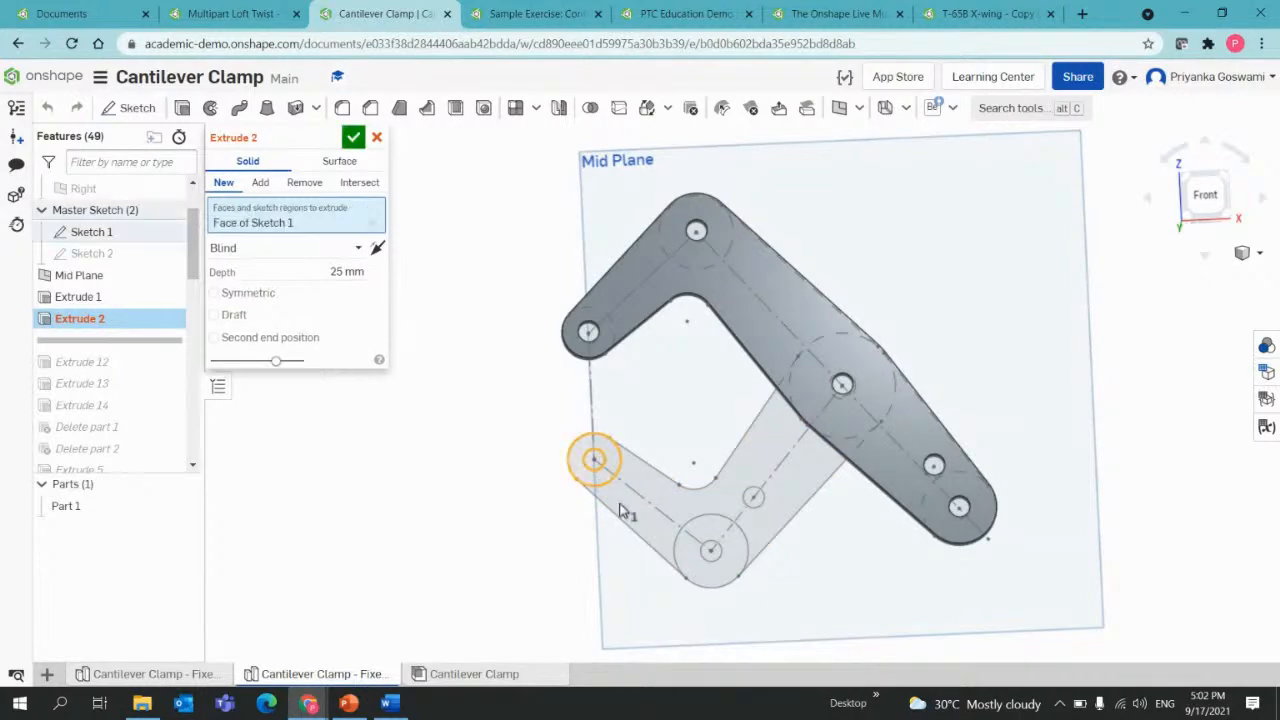
pyautogui.click(621, 507)
pyautogui.click(723, 568)
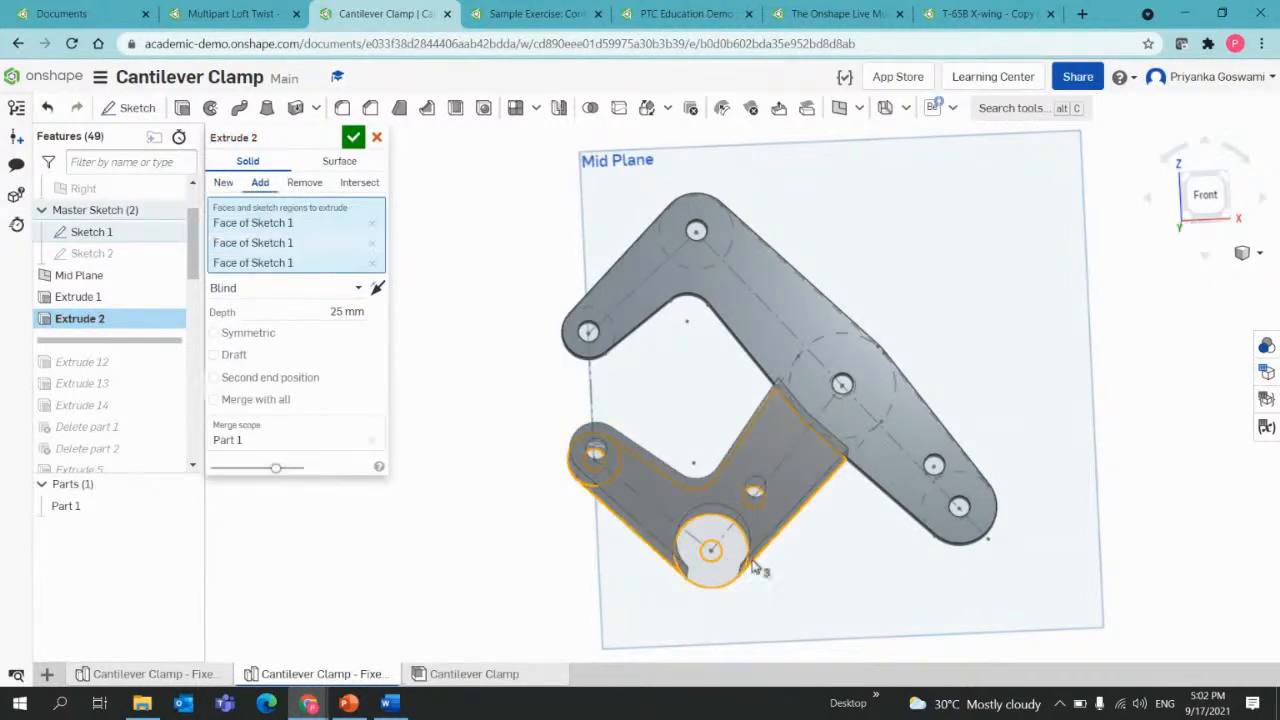
pyautogui.moveTo(794, 563); pyautogui.dragTo(640, 560, button='right')
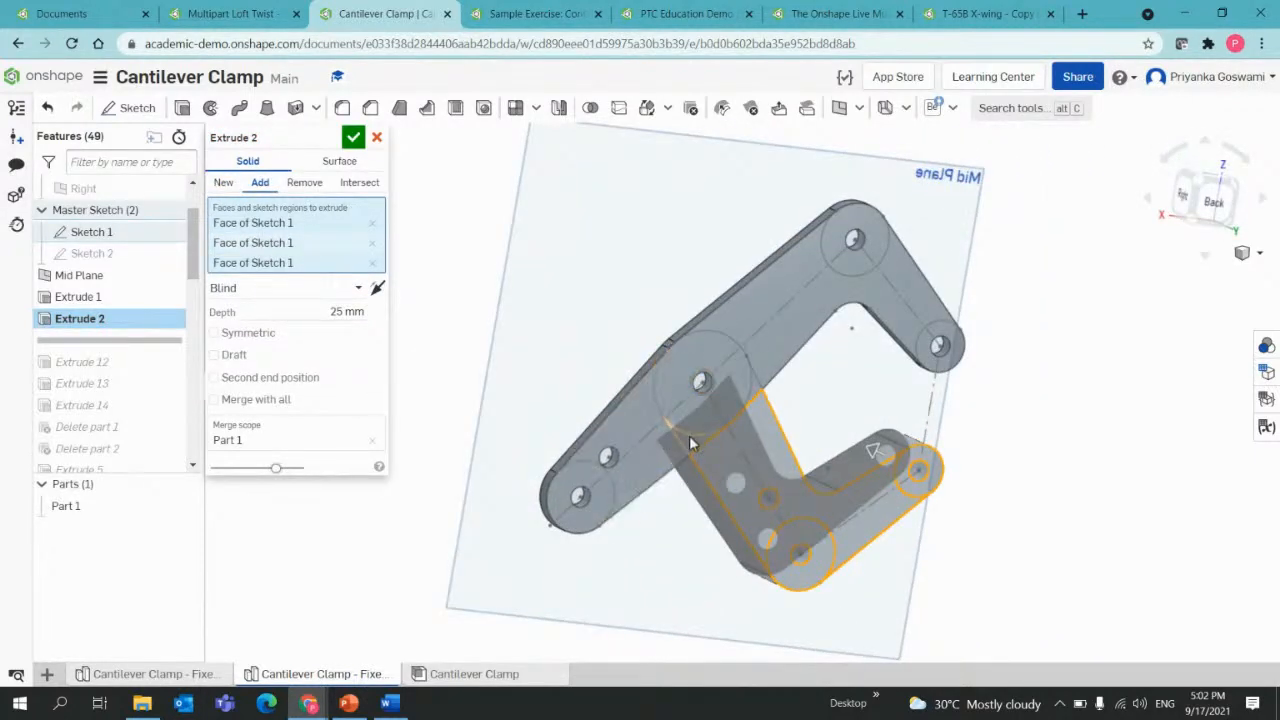
pyautogui.click(708, 400)
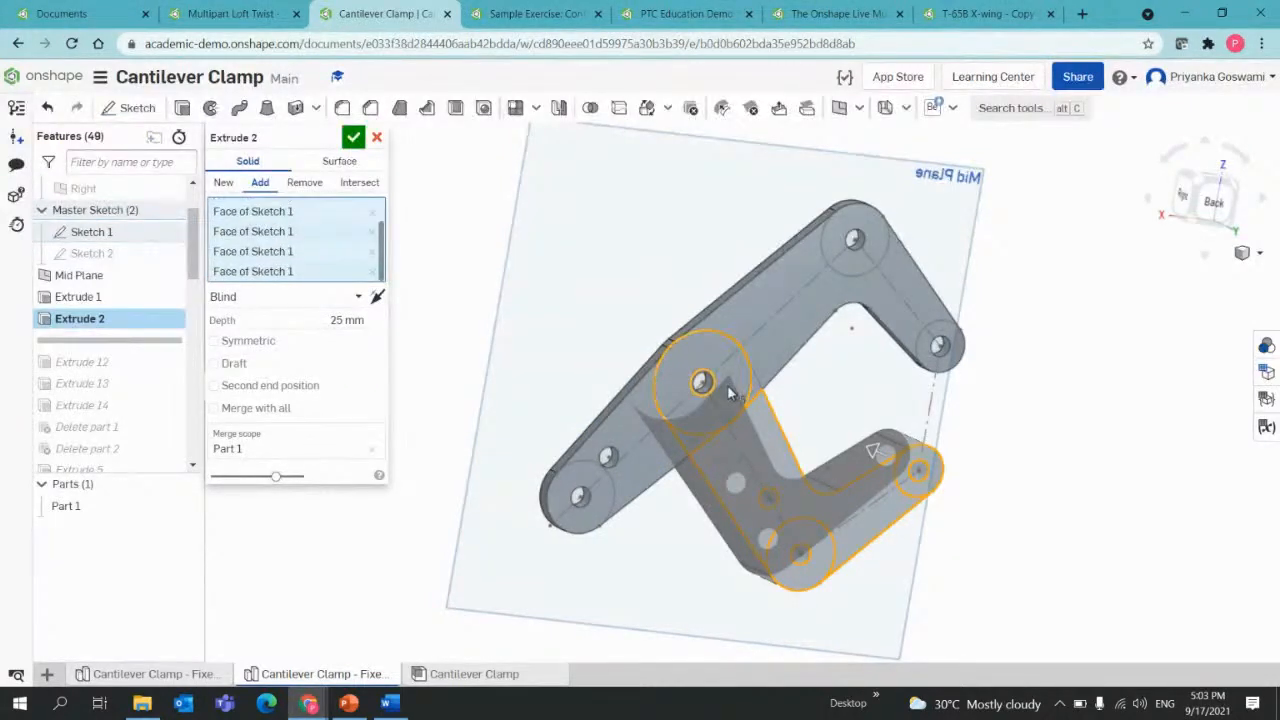
# Set the shorter arm's extrusion depth to 5 mm and inspect its overlap with the long arm.
pyautogui.moveTo(728, 393); pyautogui.dragTo(735, 432, button='right')
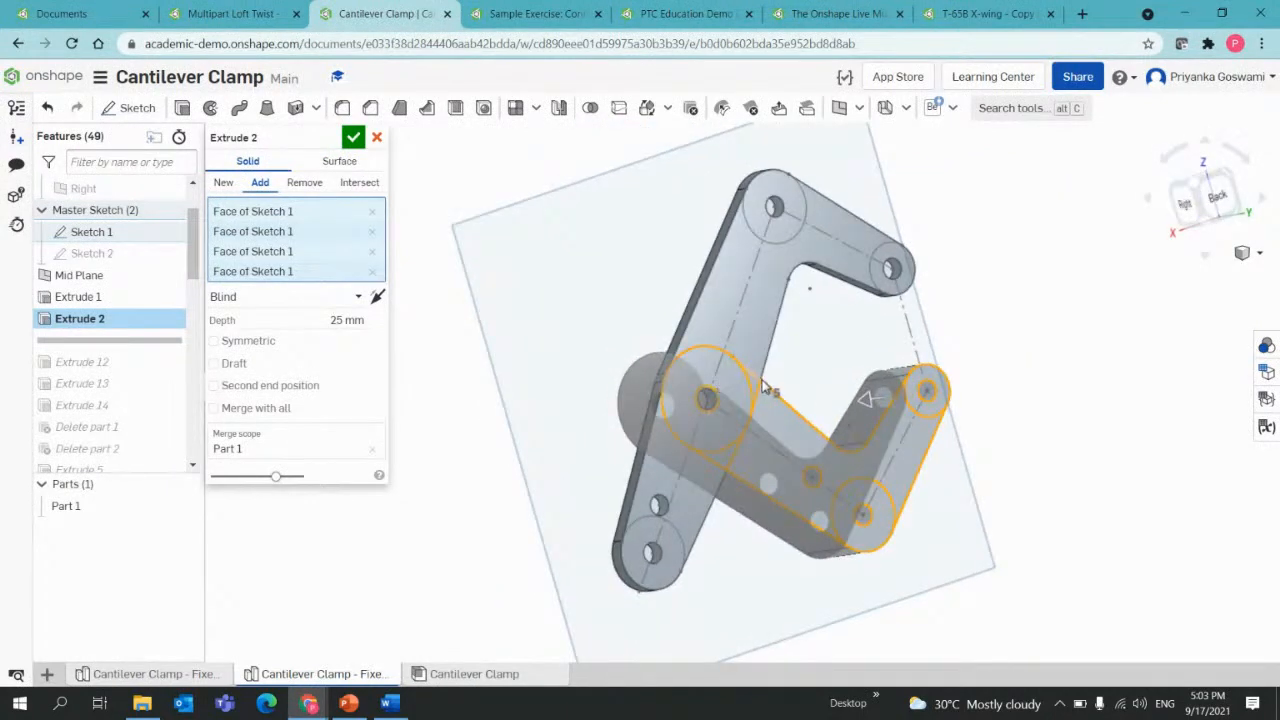
pyautogui.moveTo(810, 390); pyautogui.dragTo(946, 391, button='right')
pyautogui.click(368, 321)
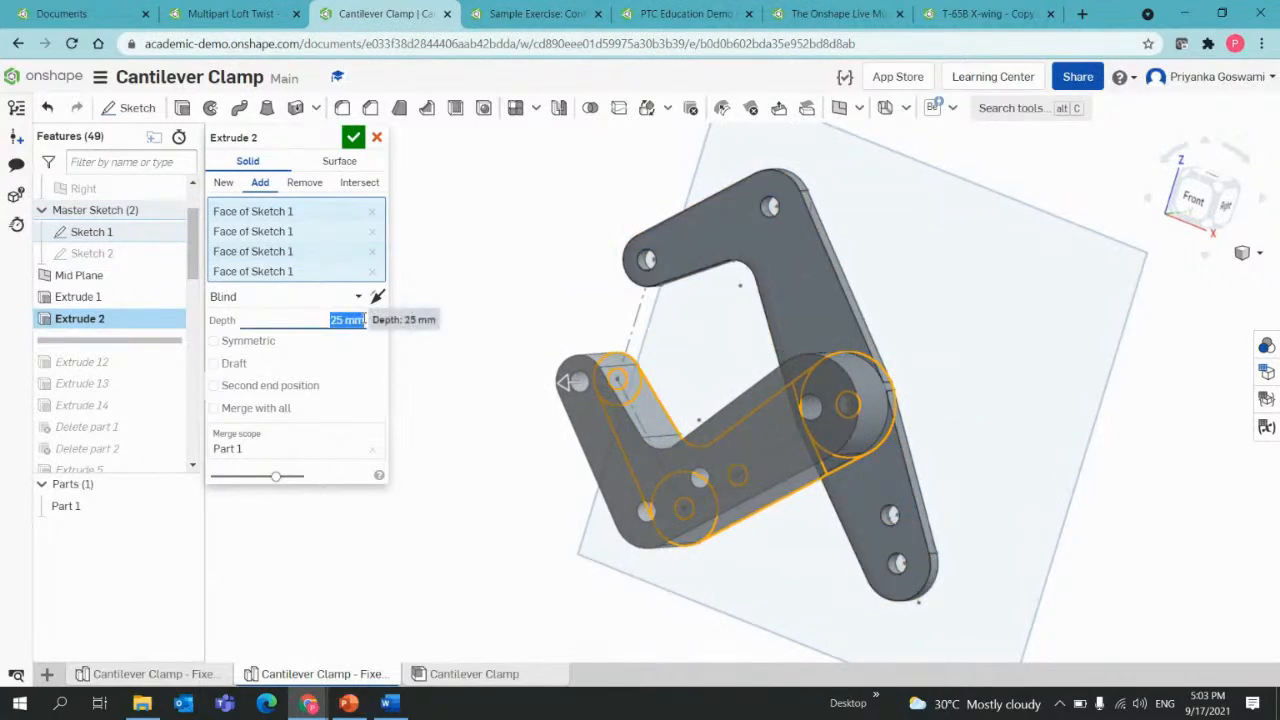
pyautogui.press('BackSpace')
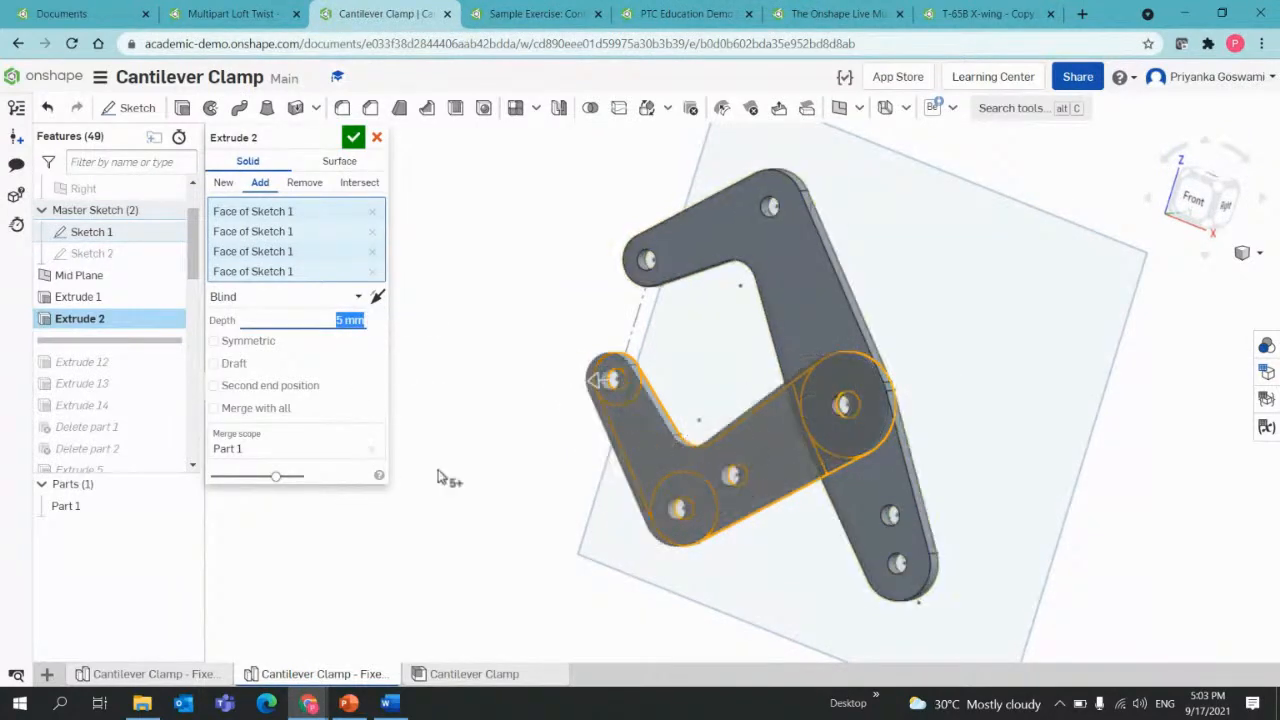
pyautogui.moveTo(439, 471); pyautogui.dragTo(438, 437, button='right')
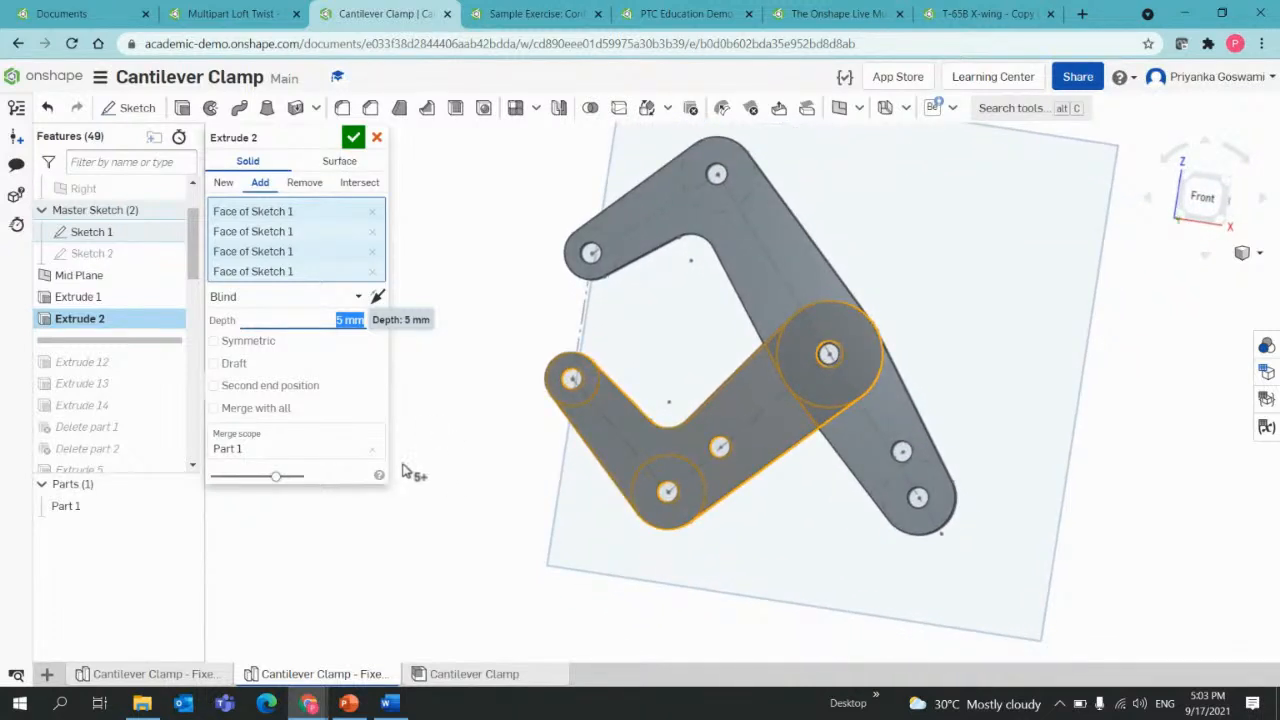
pyautogui.moveTo(520, 420); pyautogui.dragTo(528, 381, button='right')
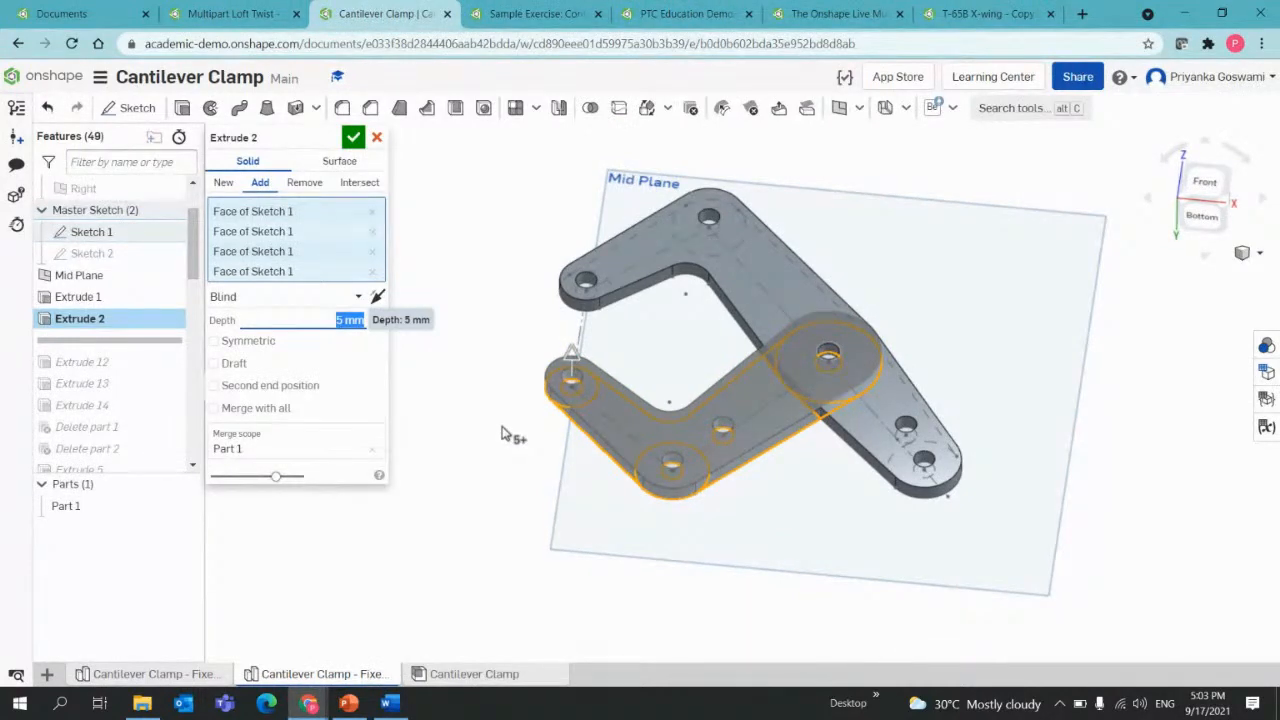
pyautogui.moveTo(503, 433)
pyautogui.mouseDown(button='right')
pyautogui.moveTo(520, 429)
pyautogui.moveTo(497, 450)
pyautogui.mouseUp(button='right')
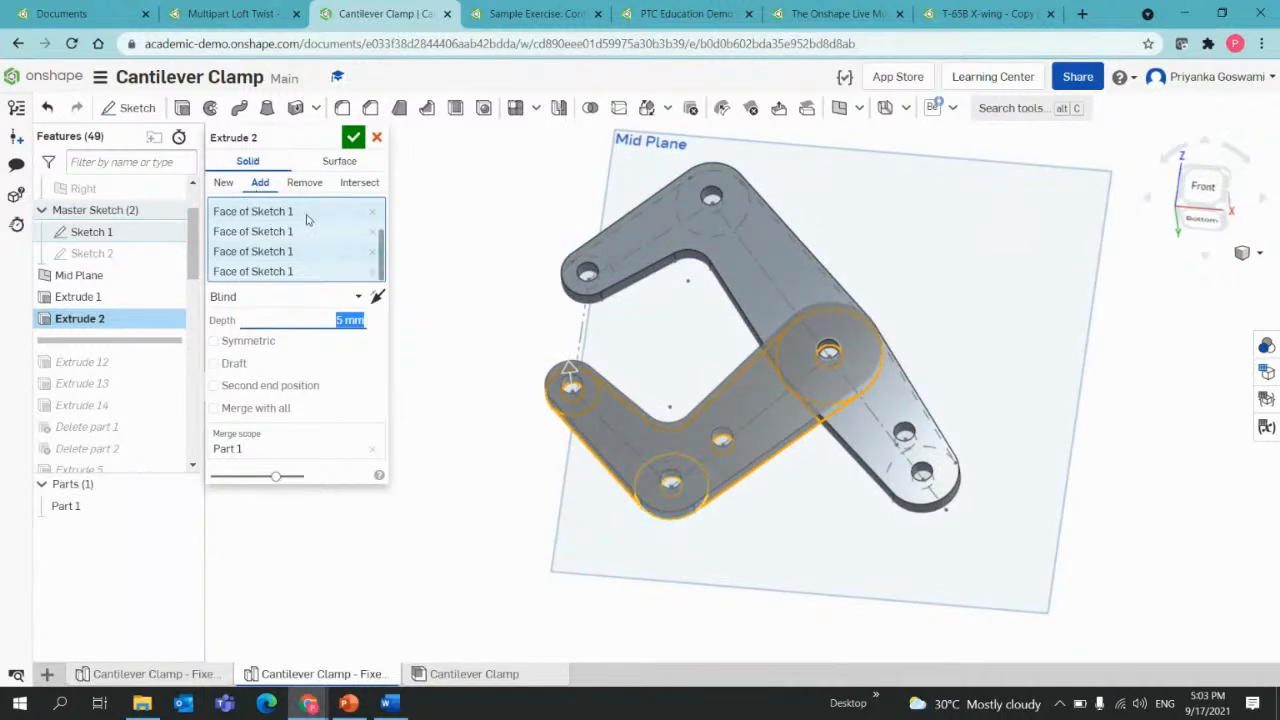
# Make the shorter arm's extrusion a new part, flip it to the opposite side of the sketch plane, and accept it.
pyautogui.click(224, 183)
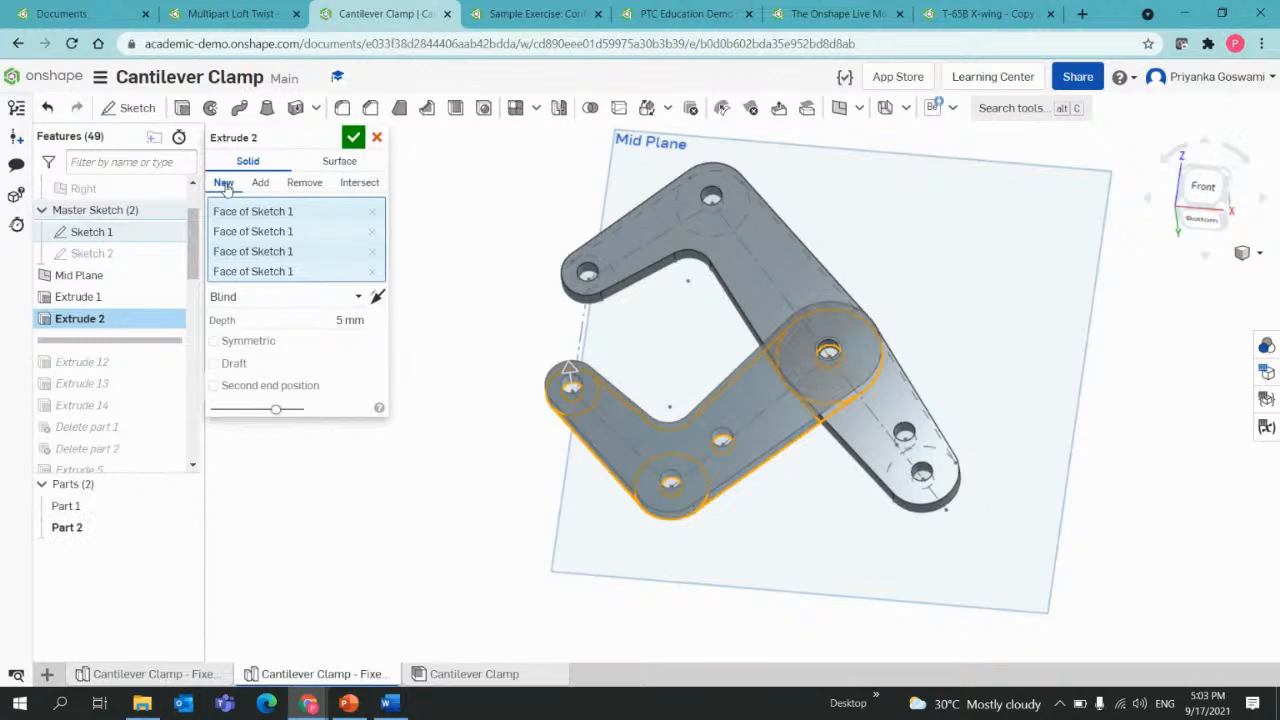
pyautogui.moveTo(408, 498); pyautogui.dragTo(318, 450, button='right')
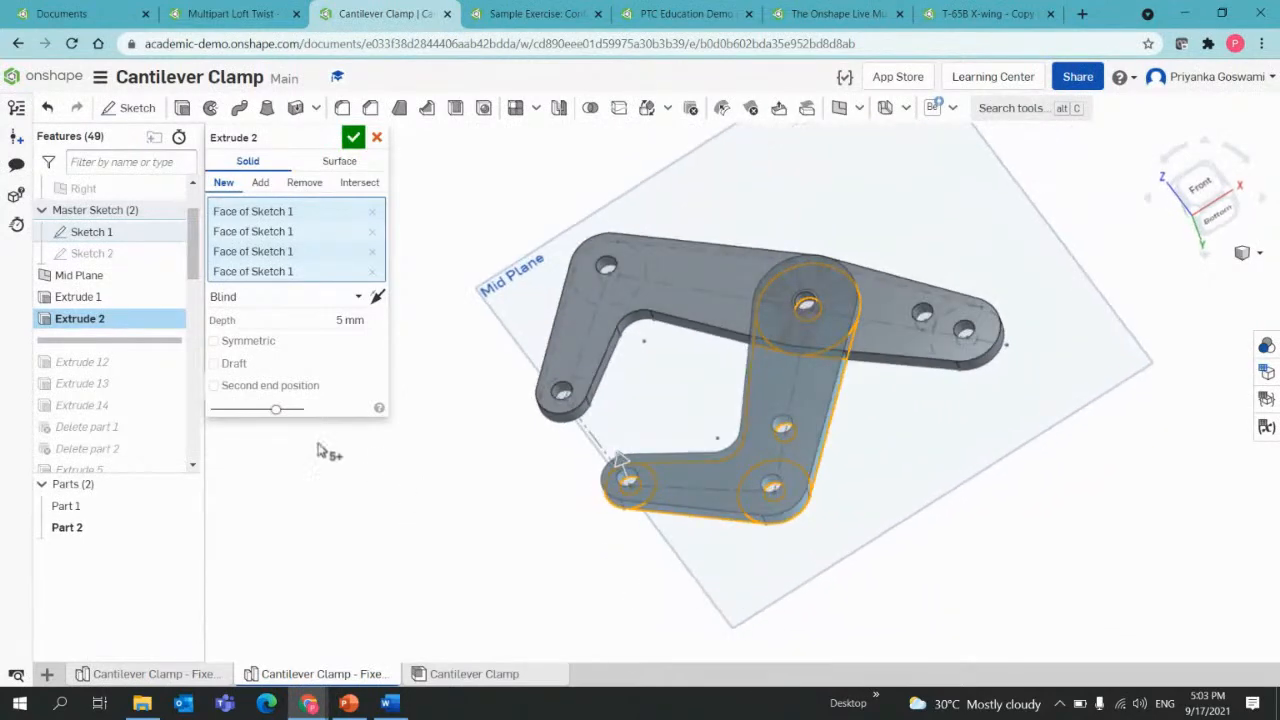
pyautogui.click(378, 297)
pyautogui.moveTo(434, 380); pyautogui.dragTo(404, 436, button='right')
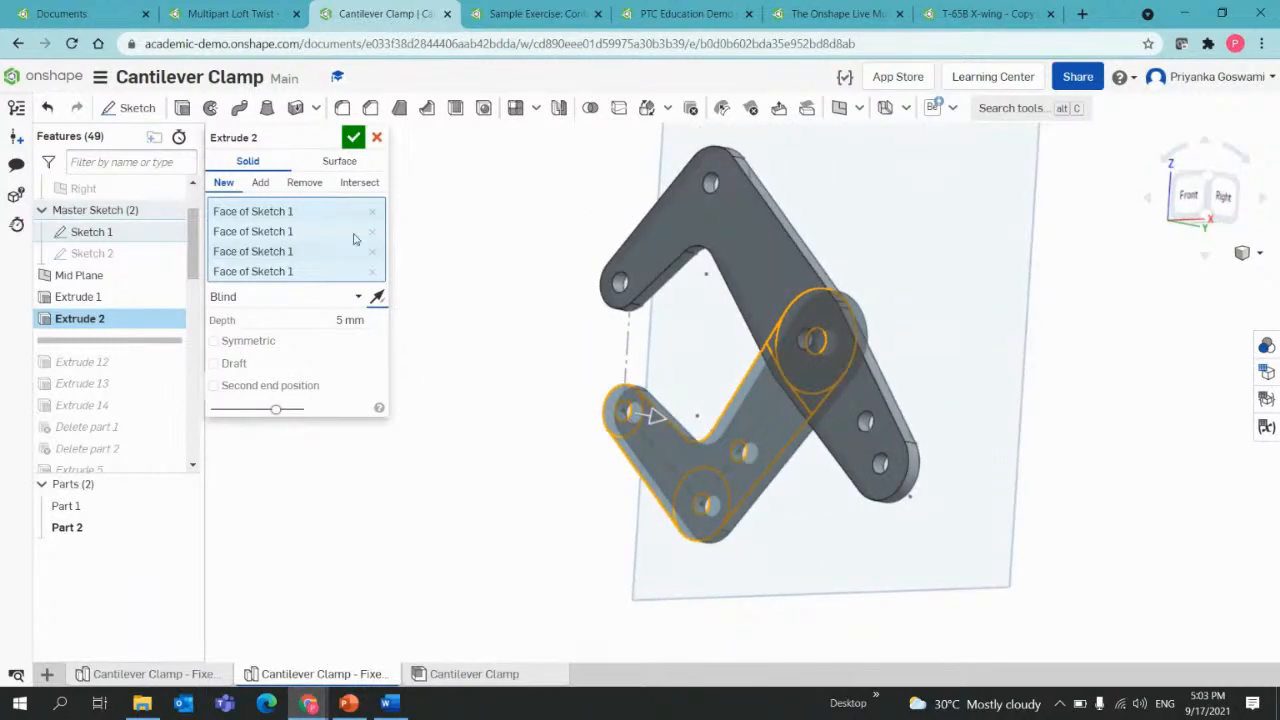
pyautogui.click(353, 139)
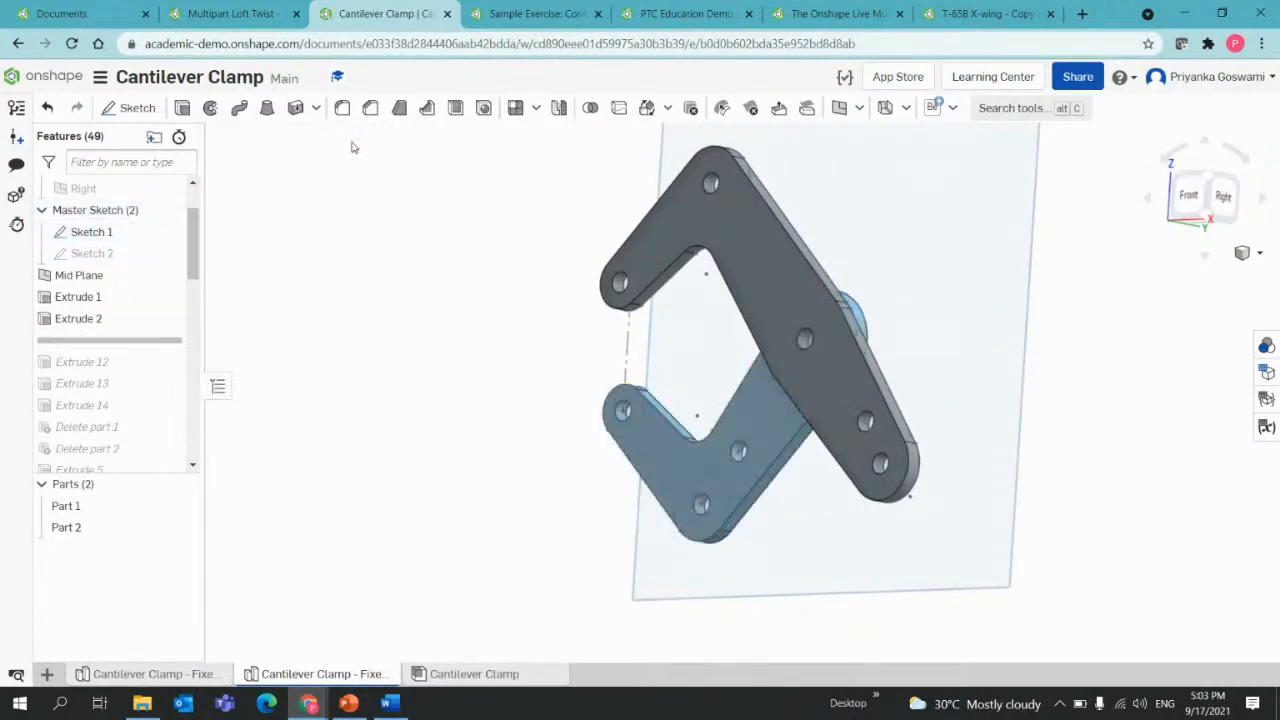
# Rename the long upper arm's part, Part 1, as "large arm".
pyautogui.rightClick(67, 507)
pyautogui.click(128, 189)
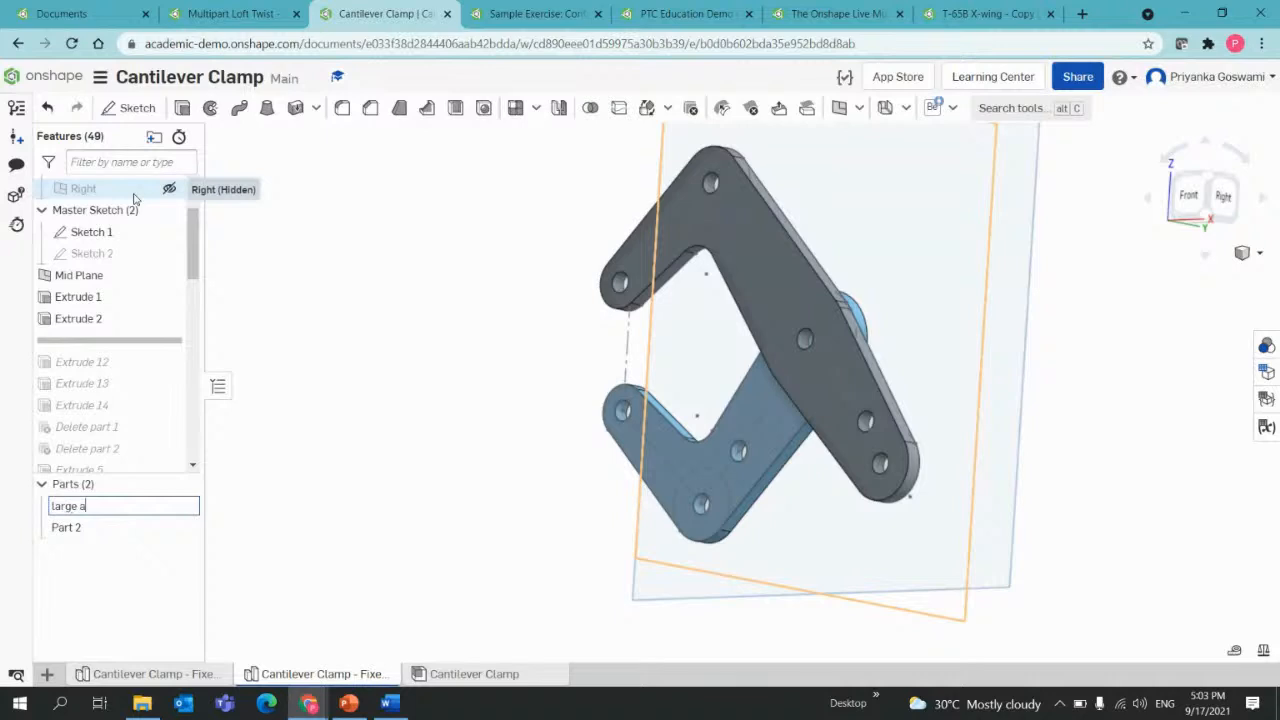
pyautogui.press('Return')
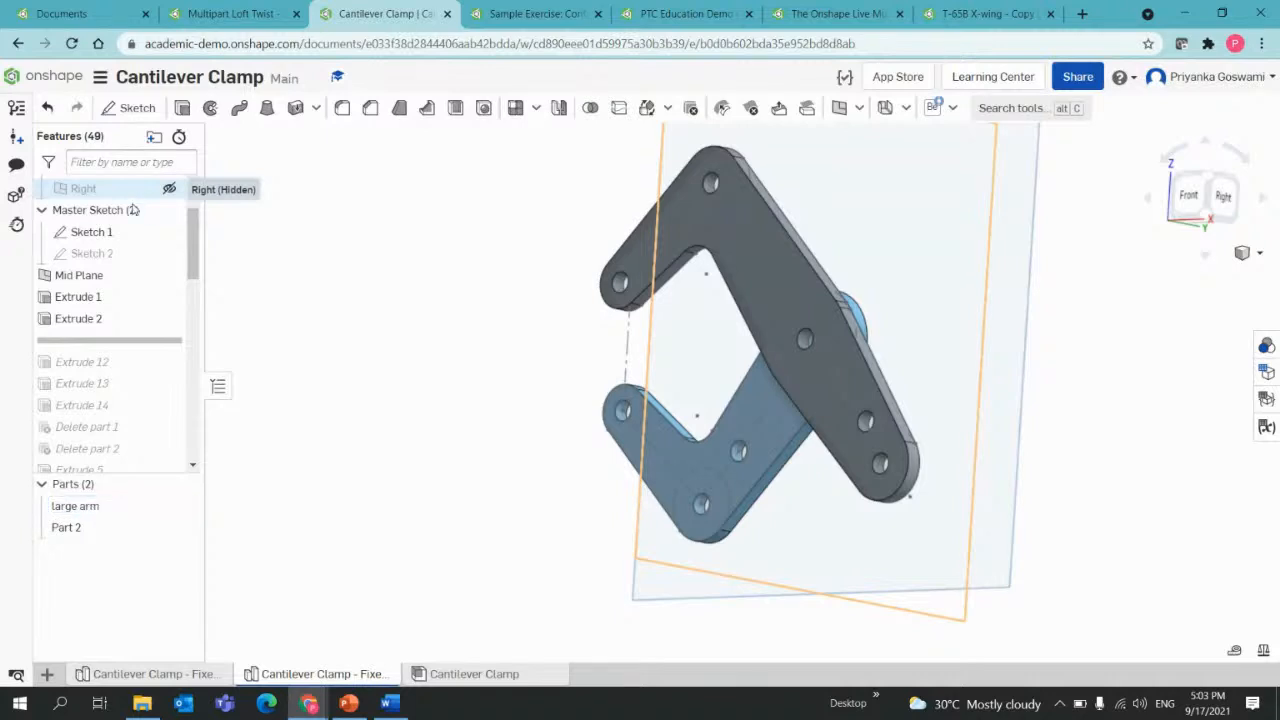
# Rename the lower arm's part, Part 2, as "smaller arm".
pyautogui.rightClick(62, 529)
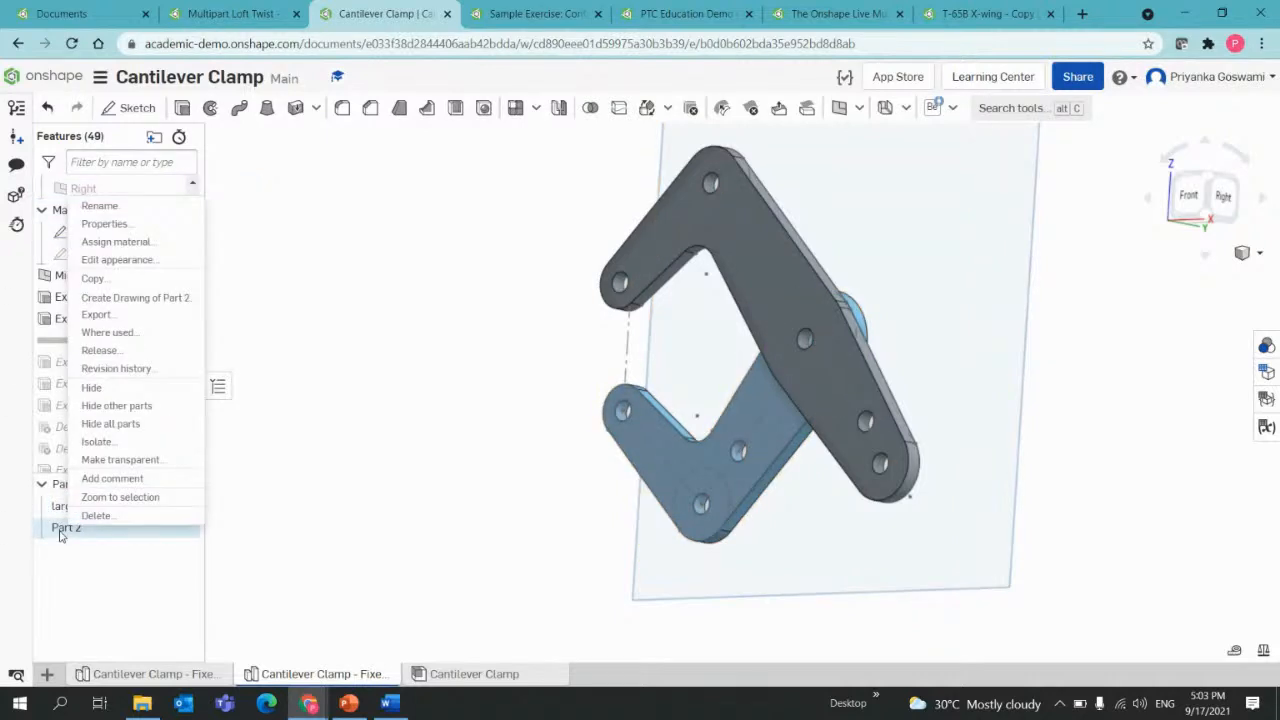
pyautogui.click(140, 206)
pyautogui.write('smaller arm')
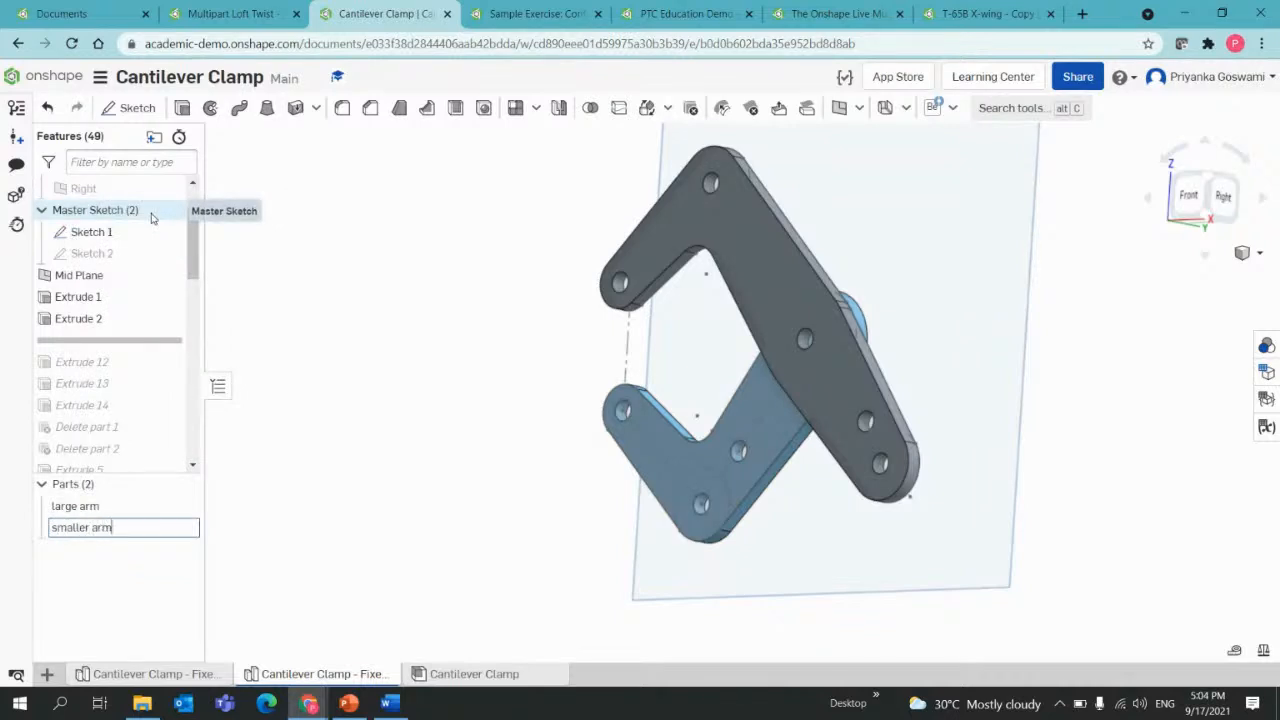
pyautogui.press('Return')
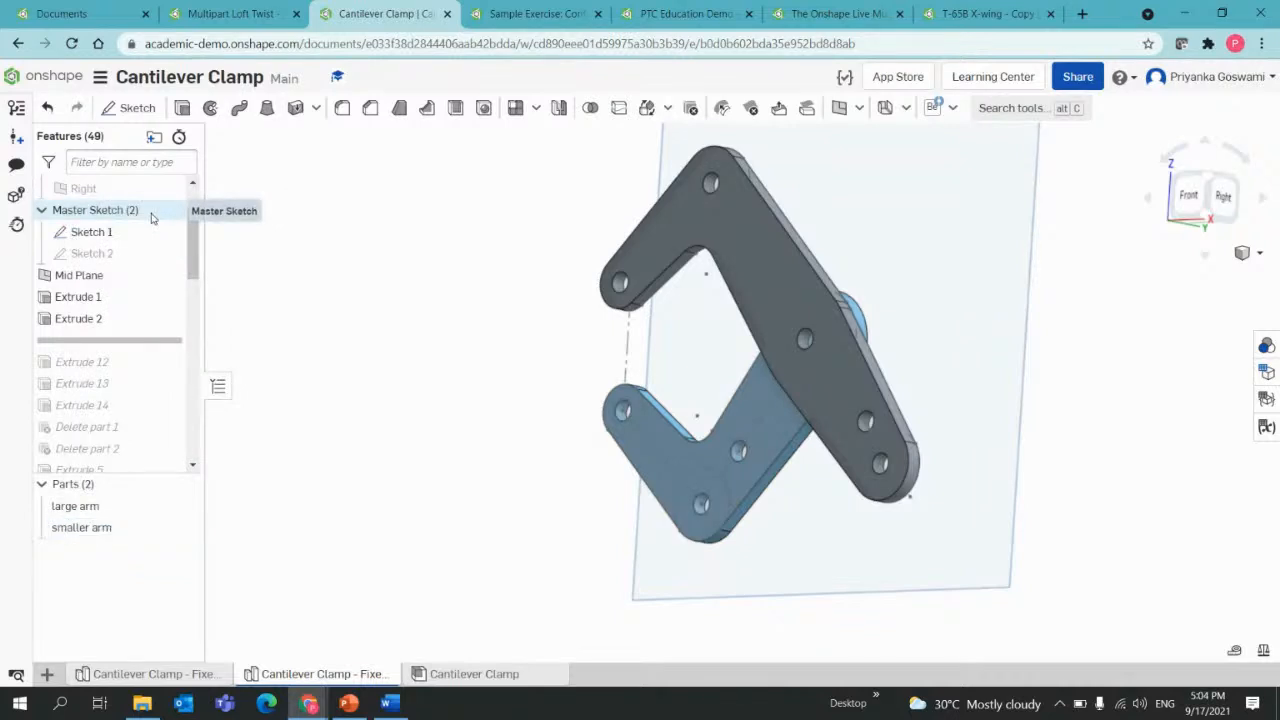
# Start a new sketch on the front face of the large arm.
pyautogui.moveTo(422, 289); pyautogui.dragTo(459, 297, button='right')
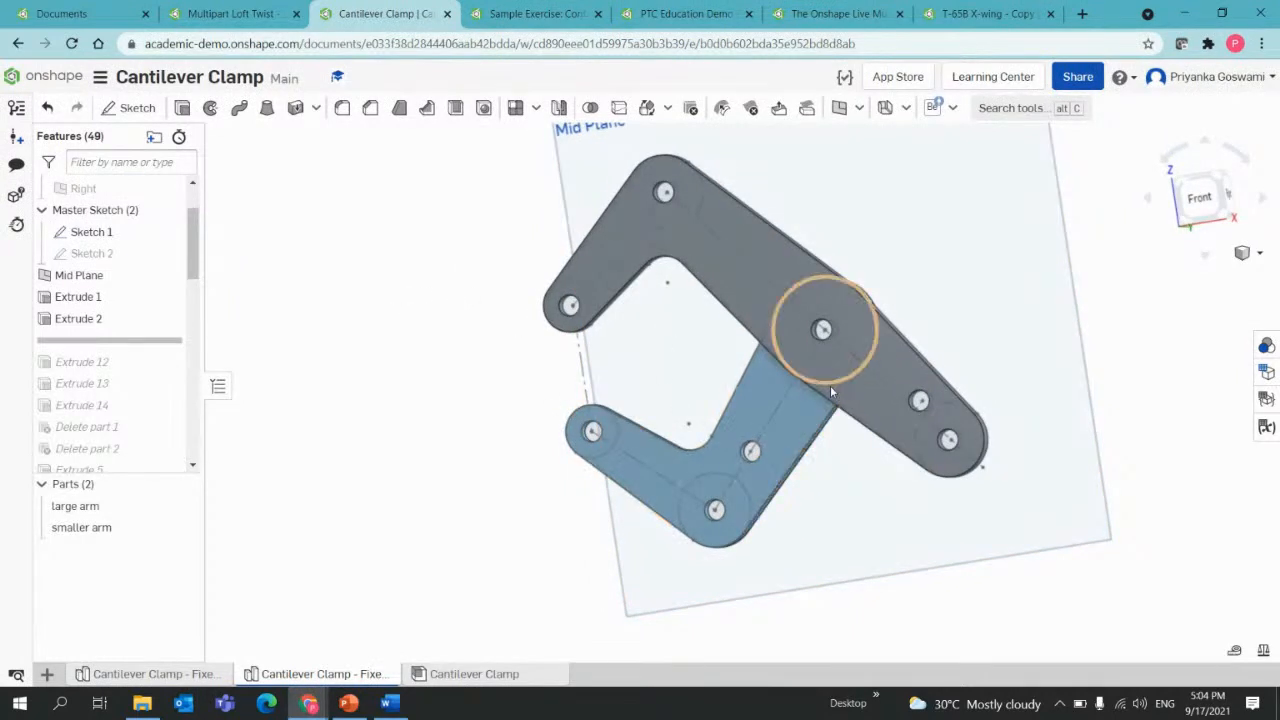
pyautogui.moveTo(714, 397); pyautogui.dragTo(648, 419, button='right')
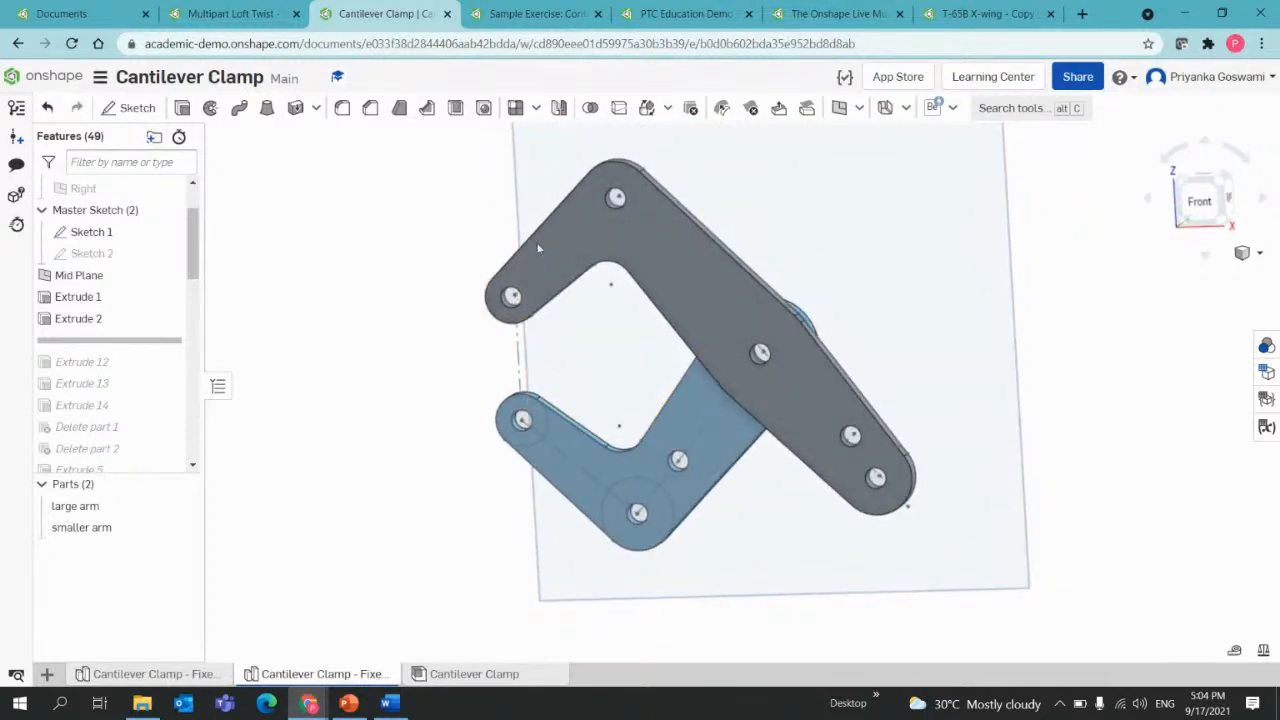
pyautogui.click(590, 255)
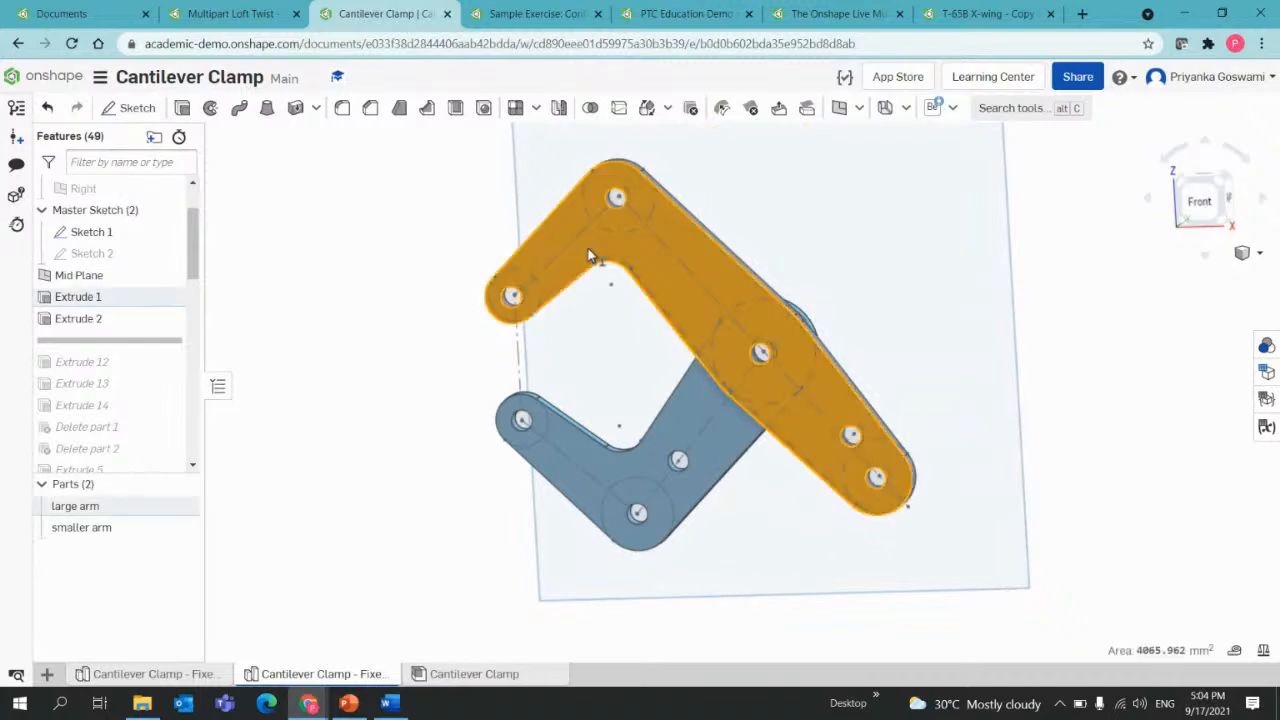
pyautogui.click(130, 107)
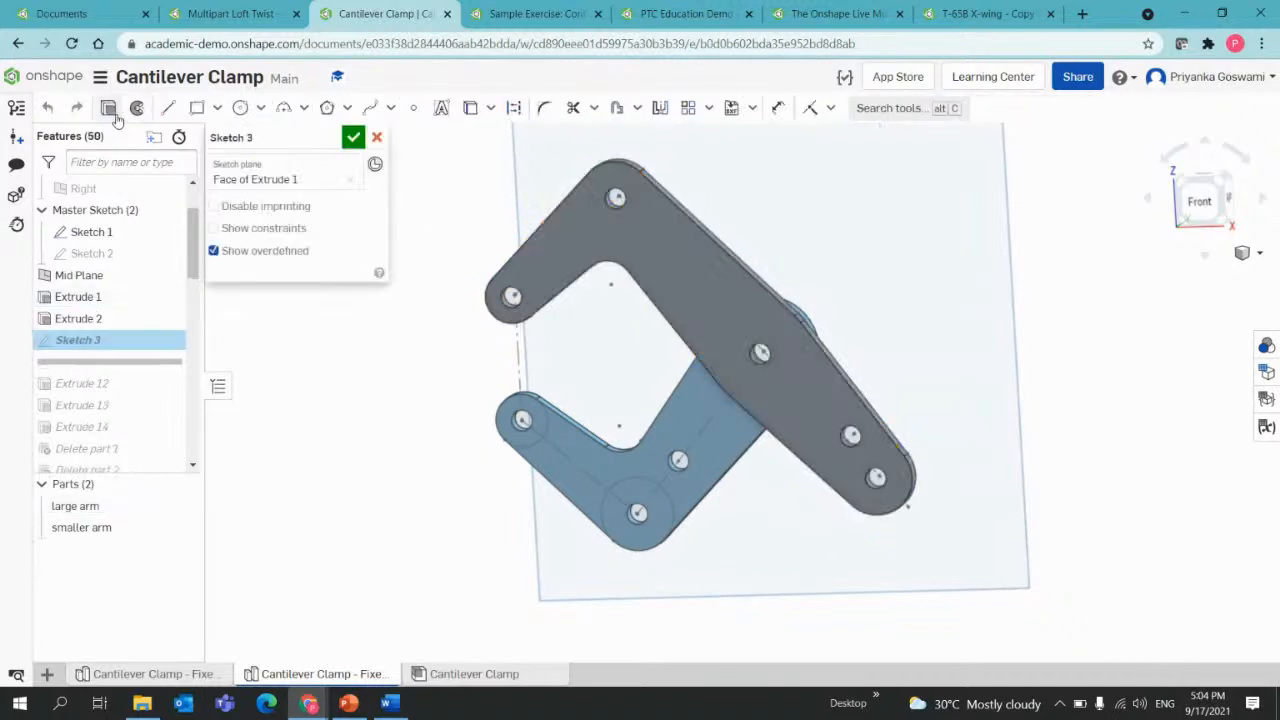
pyautogui.moveTo(366, 446)
pyautogui.mouseDown(button='right')
pyautogui.moveTo(383, 429)
pyautogui.moveTo(362, 437)
pyautogui.mouseUp(button='right')
pyautogui.scroll(5, 502, 400)
pyautogui.scroll(-4, 502, 405)
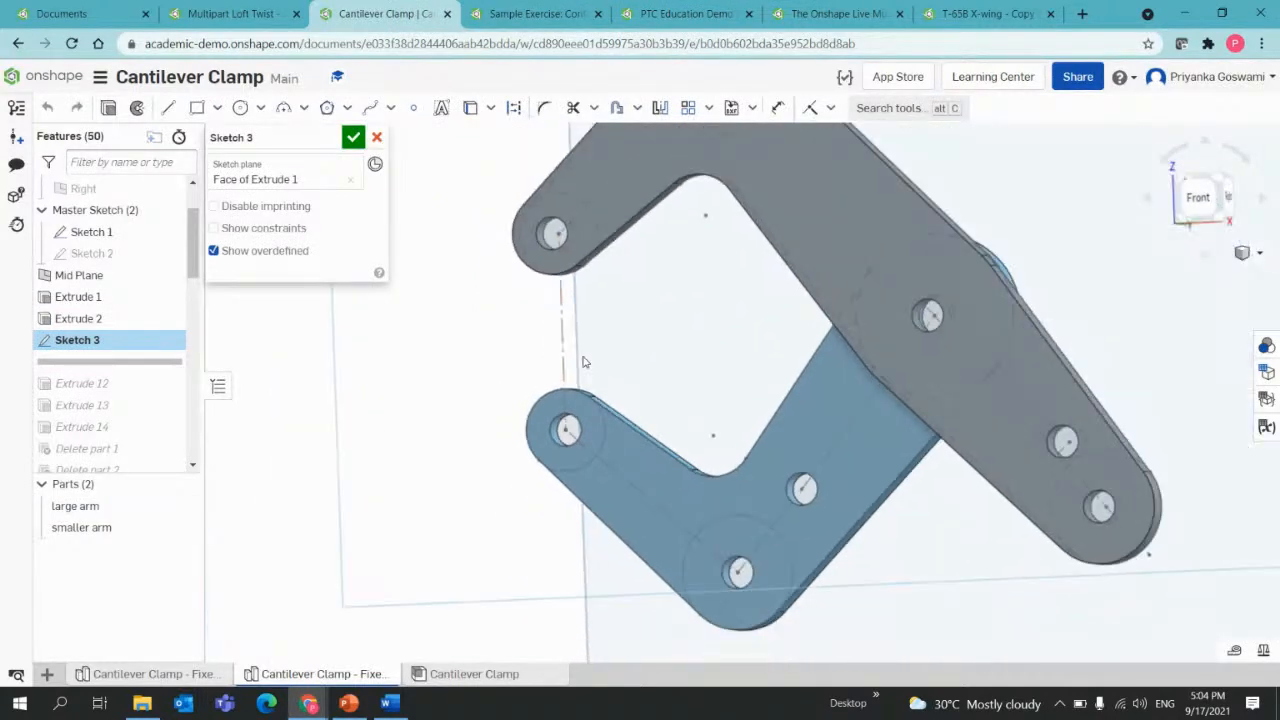
pyautogui.moveTo(497, 415)
pyautogui.mouseDown(button='right')
pyautogui.moveTo(526, 409)
pyautogui.moveTo(505, 407)
pyautogui.mouseUp(button='right')
# Draw a circle centred on the large arm's jaw-end hole and another, about 18 mm in diameter, centred on its opposite end hole.
pyautogui.click(260, 108)
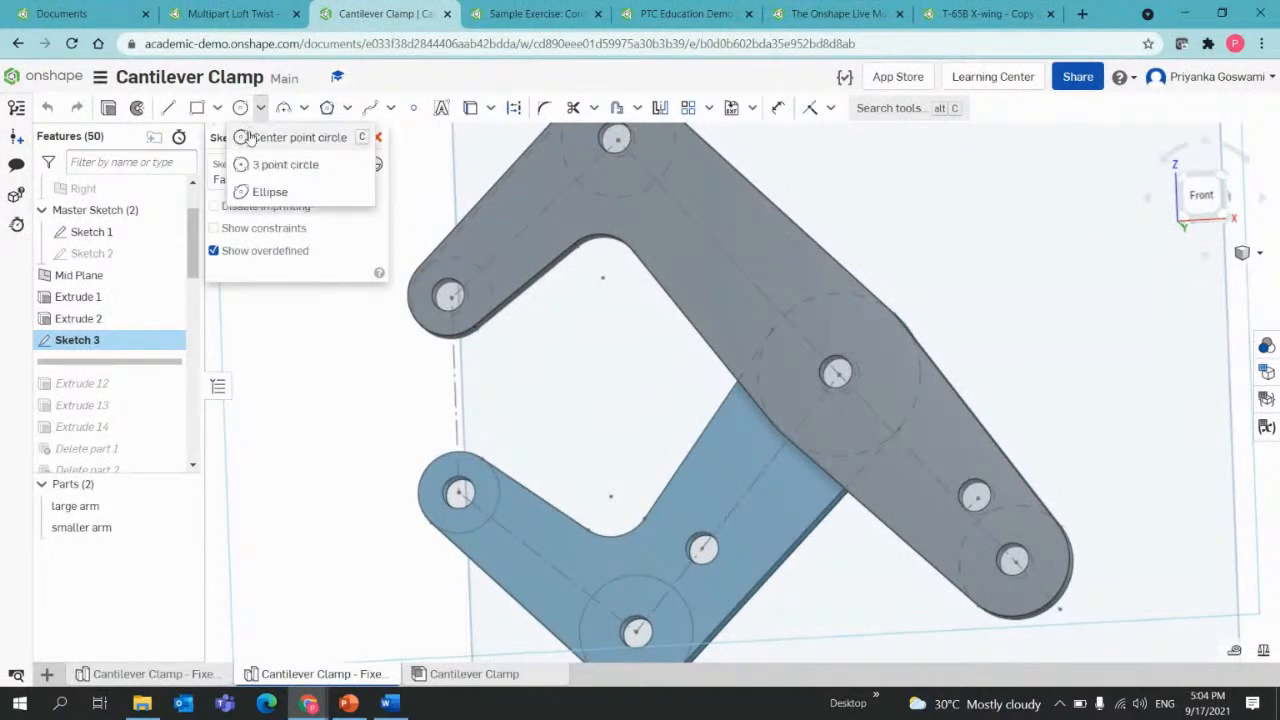
pyautogui.click(343, 320)
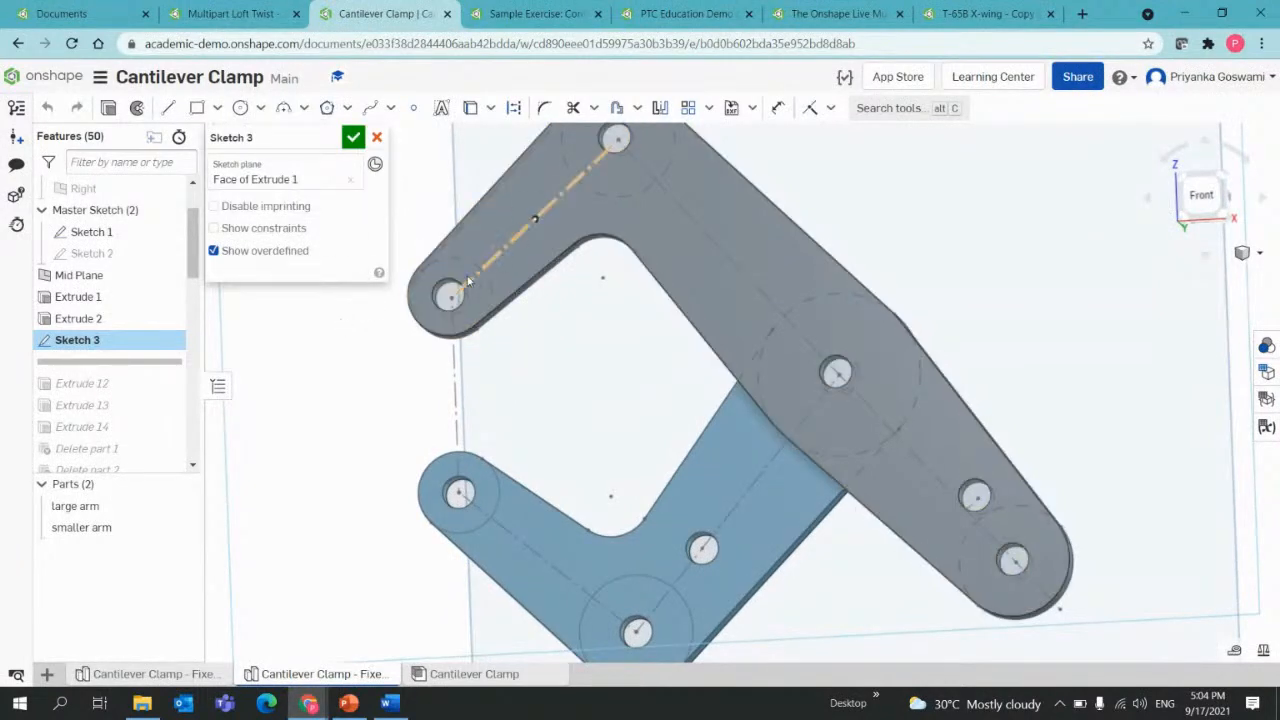
pyautogui.moveTo(475, 298); pyautogui.dragTo(483, 306, button='right')
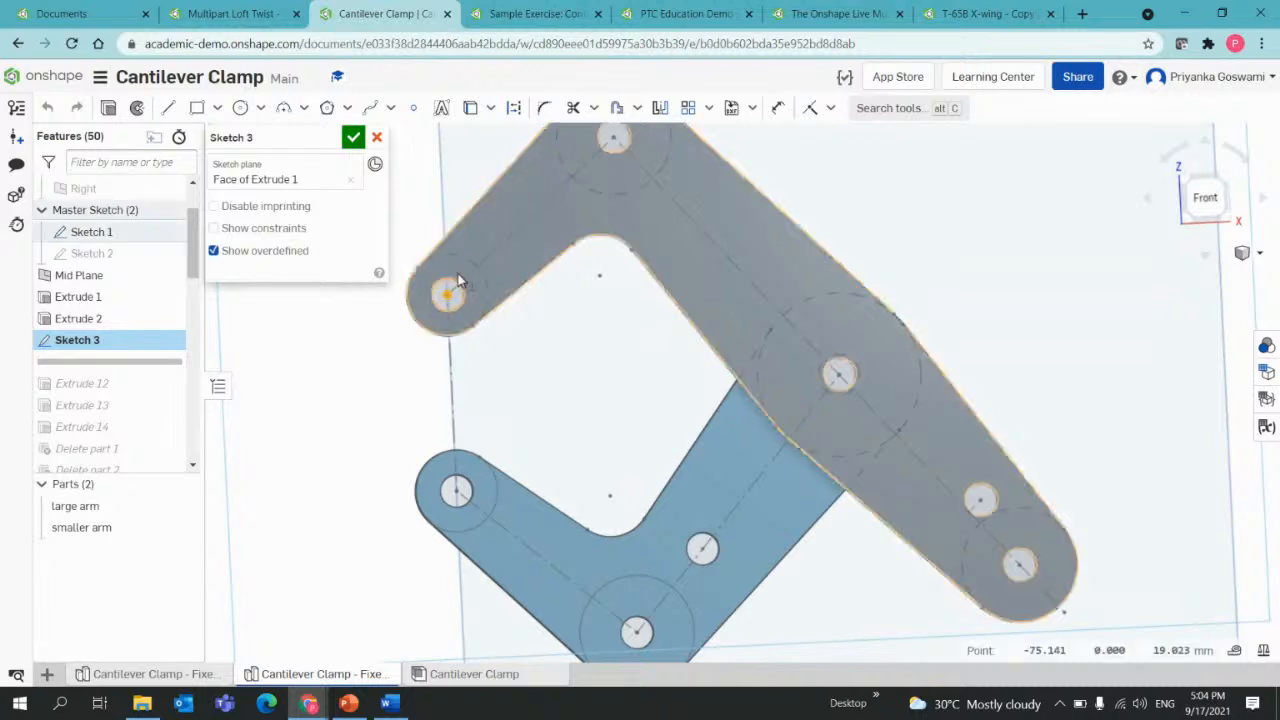
pyautogui.click(240, 108)
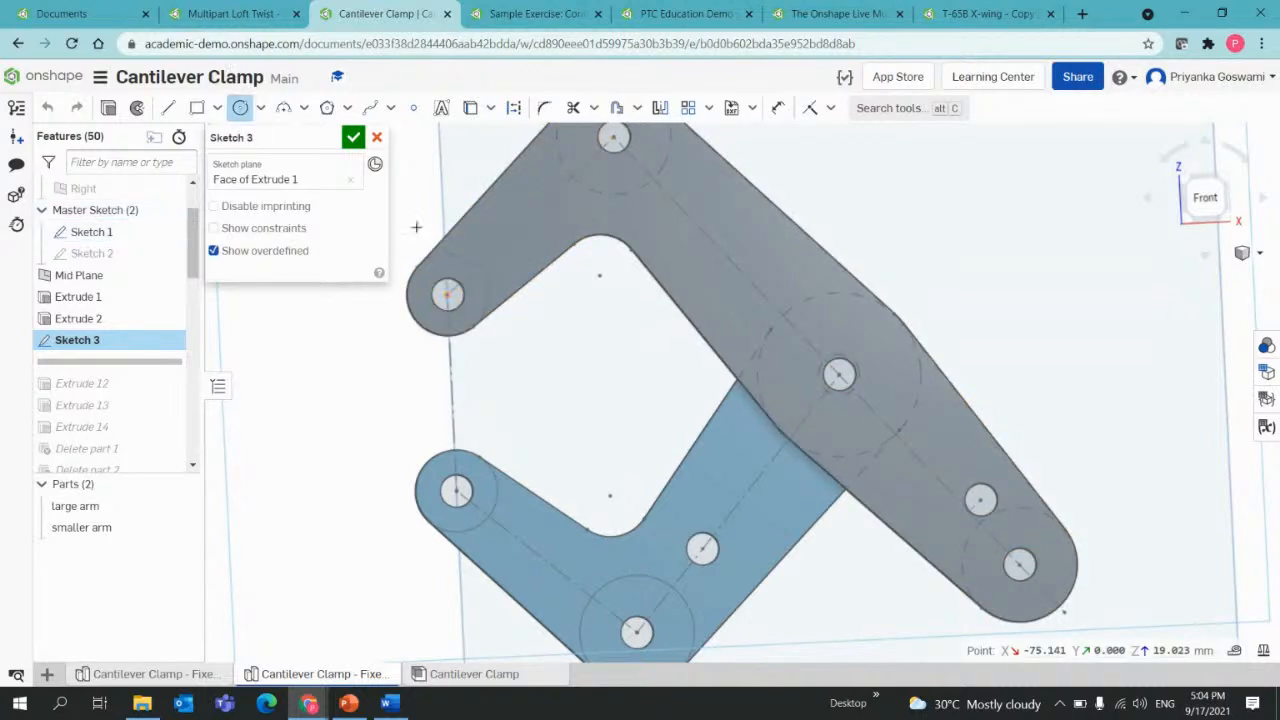
pyautogui.click(448, 293)
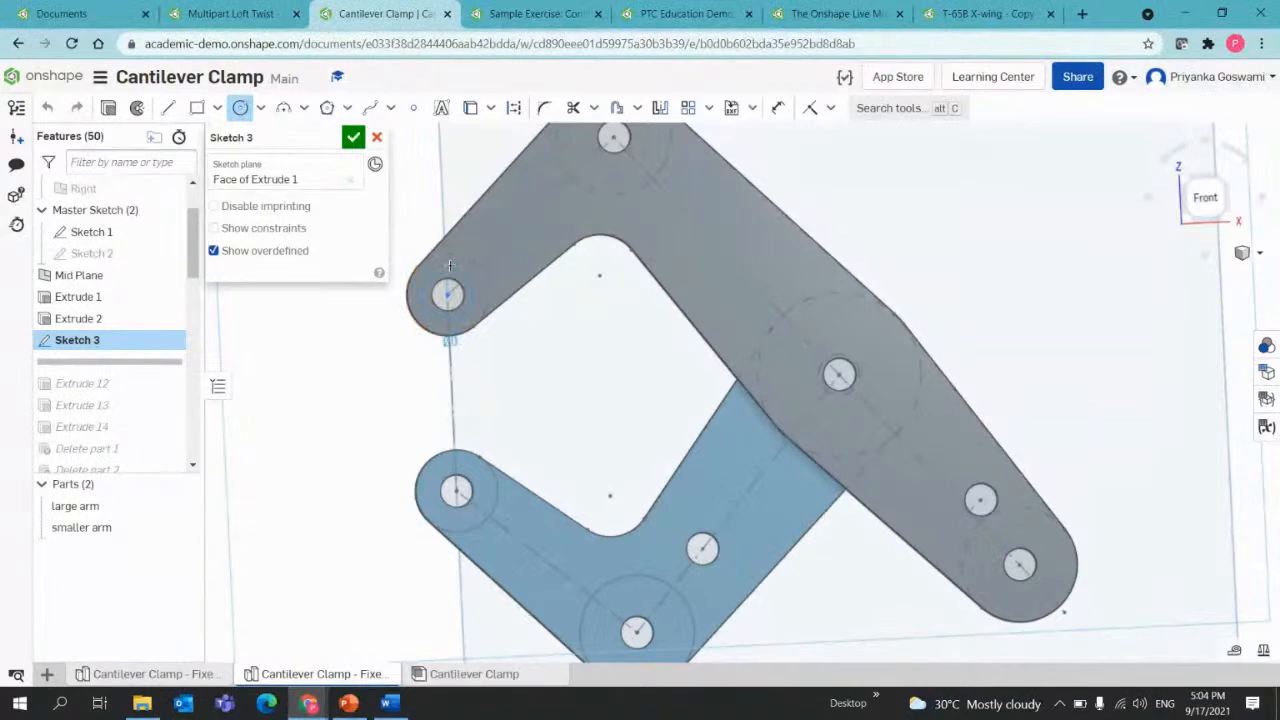
pyautogui.click(523, 263)
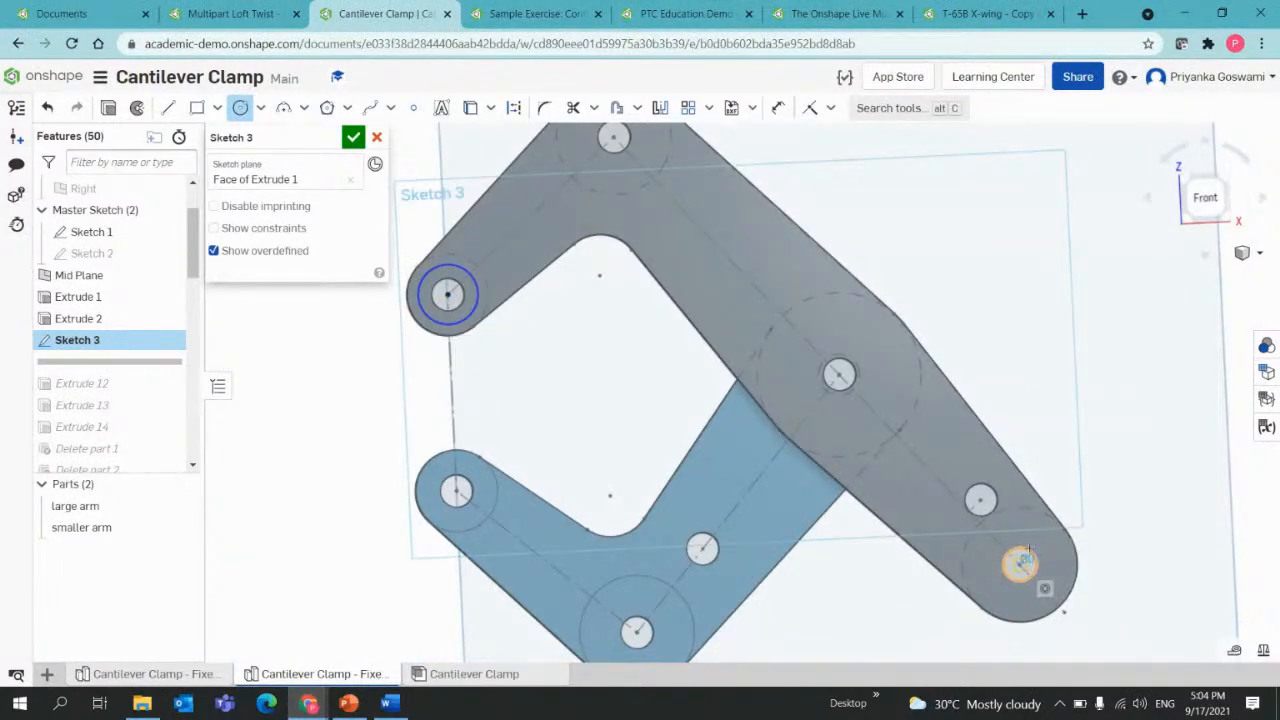
pyautogui.click(1030, 517)
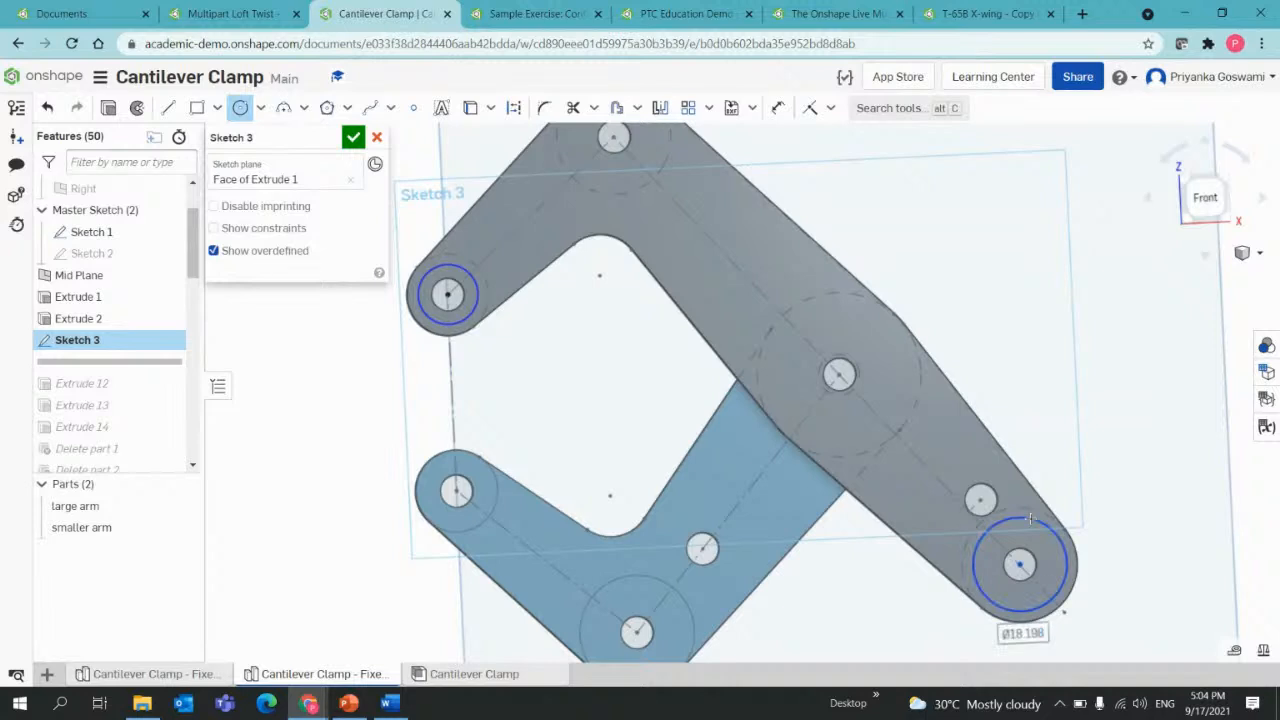
pyautogui.press('Escape')
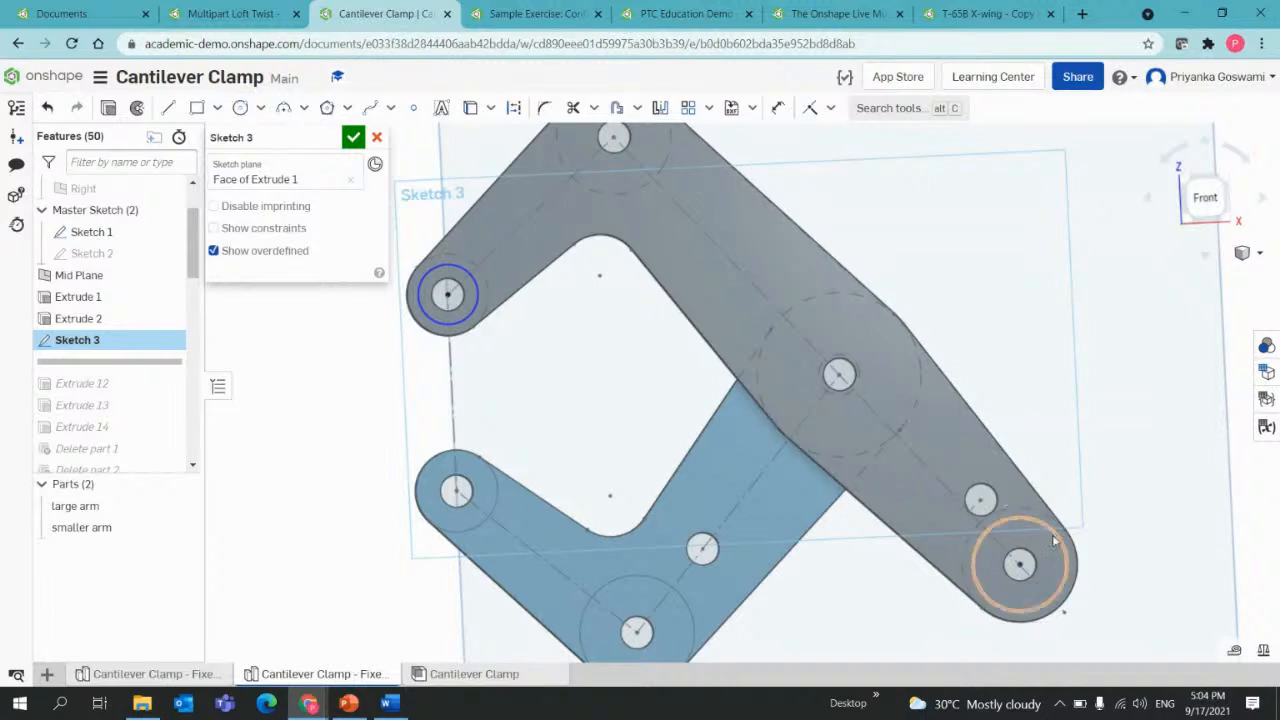
# Make the circle at the large arm's non-jaw end equal to the surrounding Sketch 1 disc circle, and accept the sketch.
pyautogui.click(1058, 531)
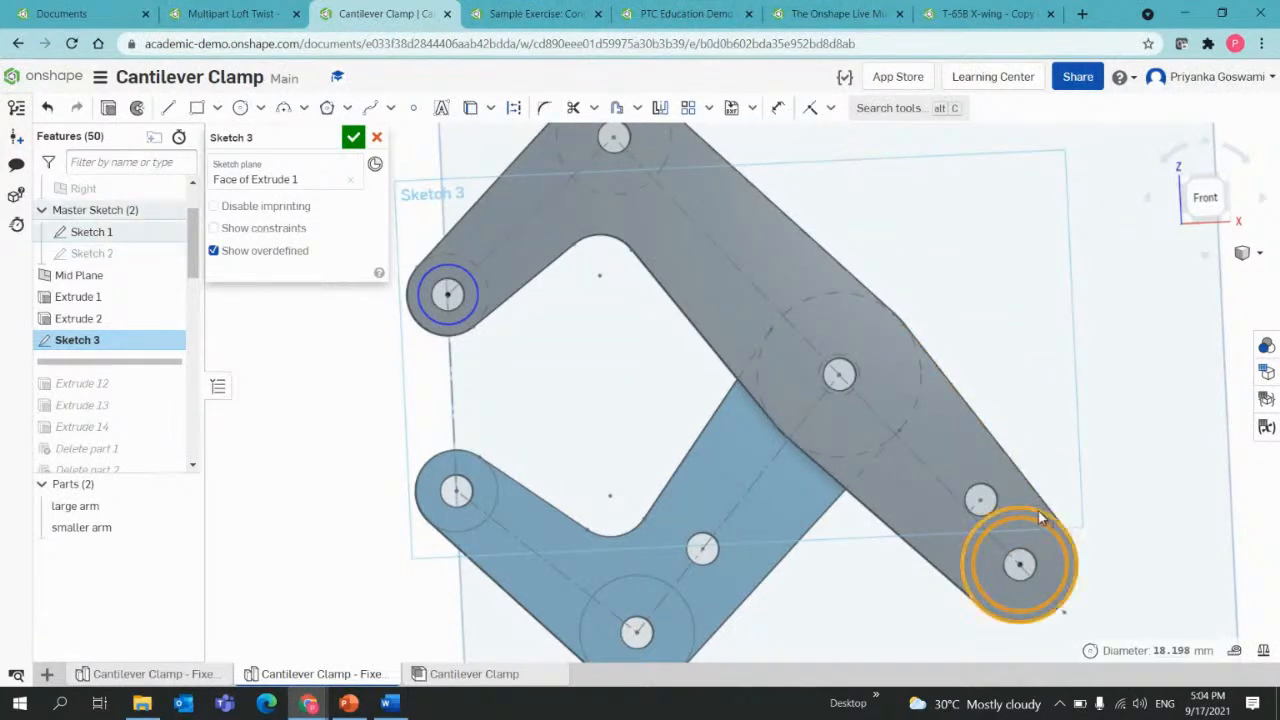
pyautogui.press('e')
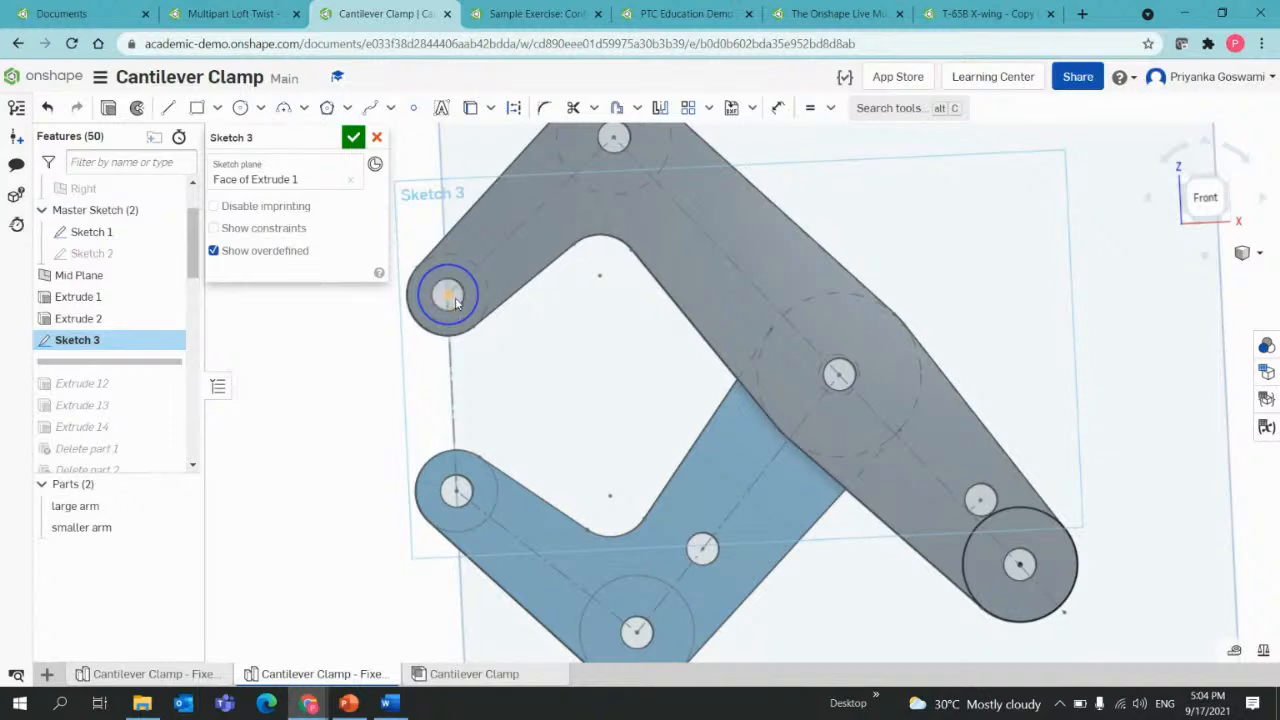
pyautogui.scroll(3, 507, 445)
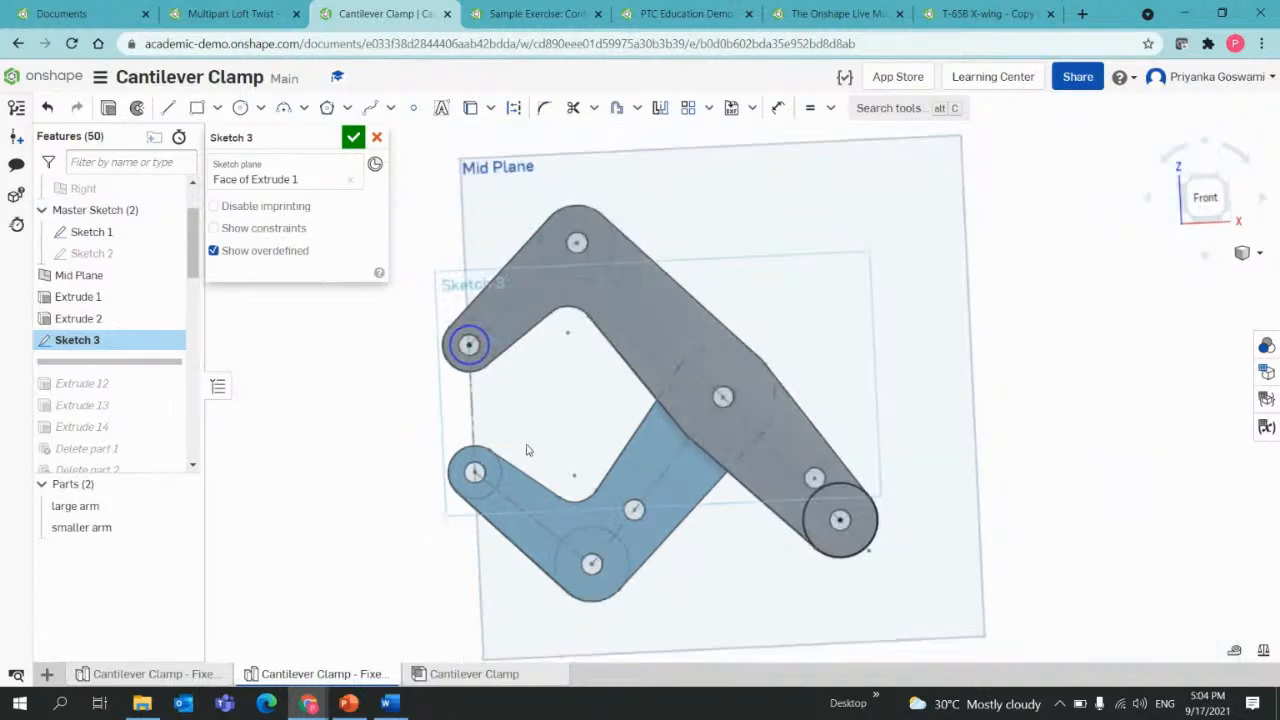
pyautogui.moveTo(528, 450); pyautogui.dragTo(555, 397, button='middle')
pyautogui.click(353, 137)
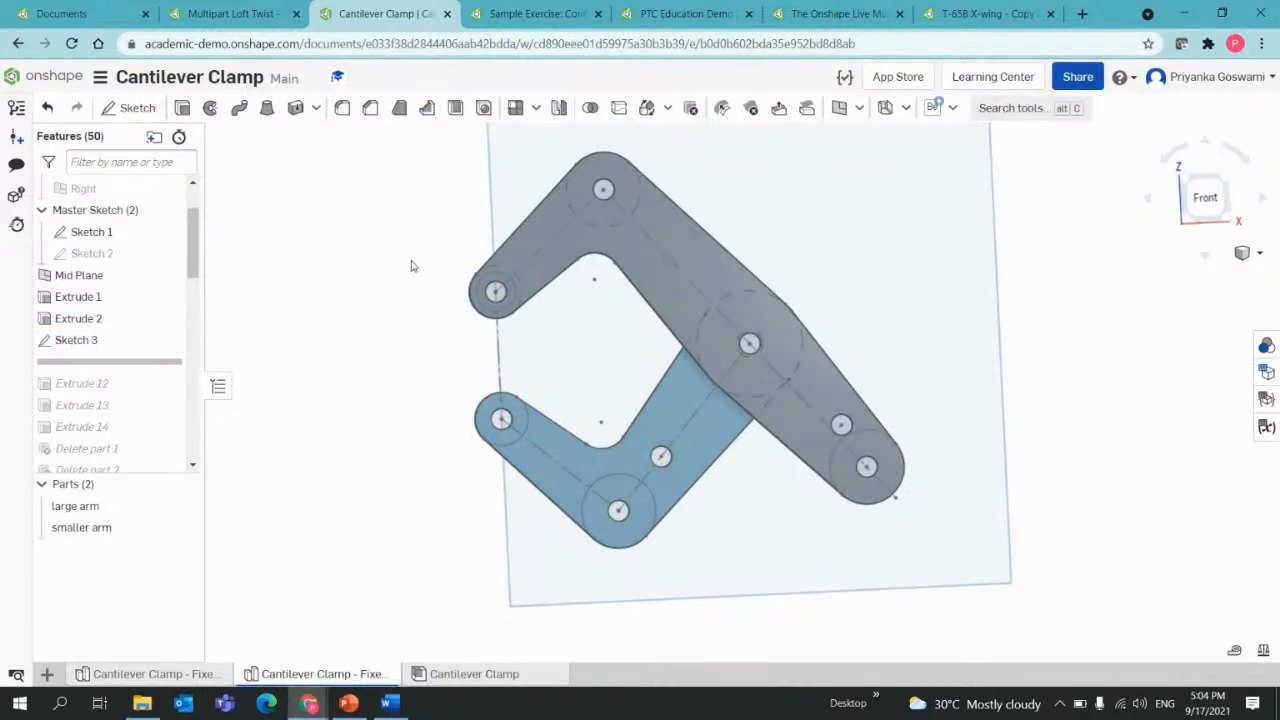
# Start a new sketch on the Sketch 1 region of the smaller arm.
pyautogui.moveTo(411, 262)
pyautogui.mouseDown(button='right')
pyautogui.moveTo(415, 229)
pyautogui.moveTo(397, 255)
pyautogui.moveTo(409, 257)
pyautogui.mouseUp(button='right')
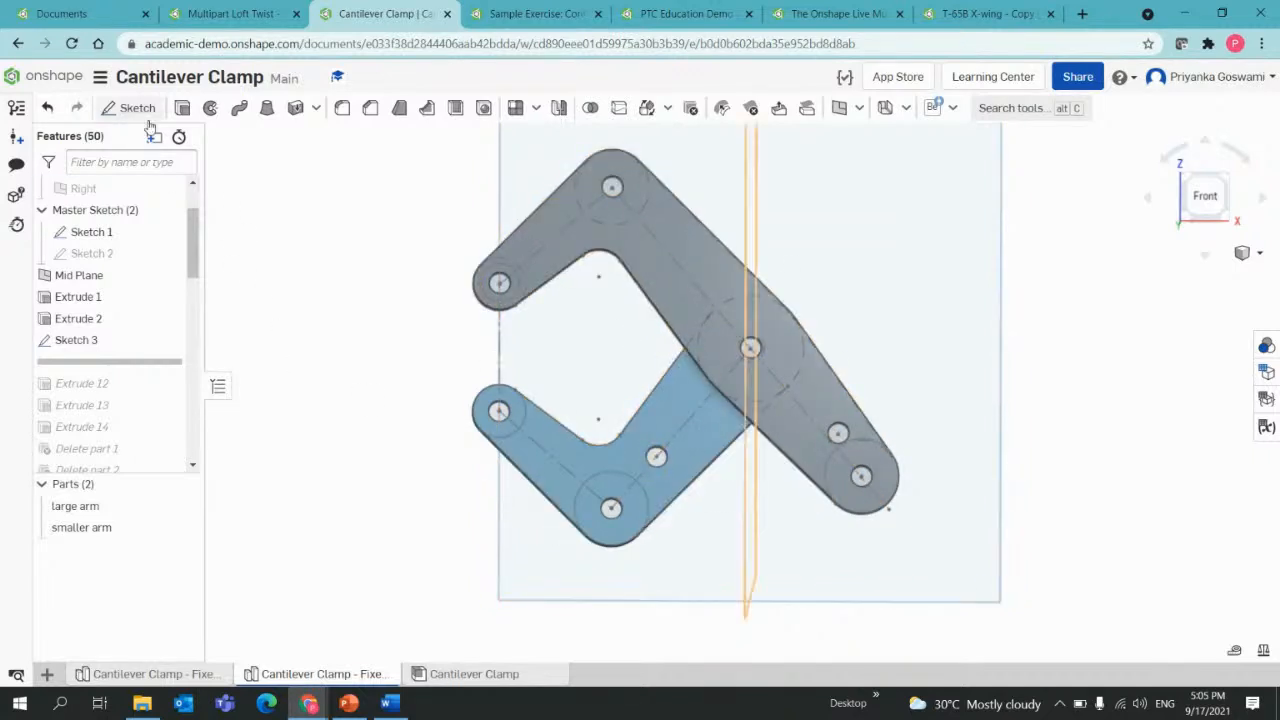
pyautogui.click(579, 474)
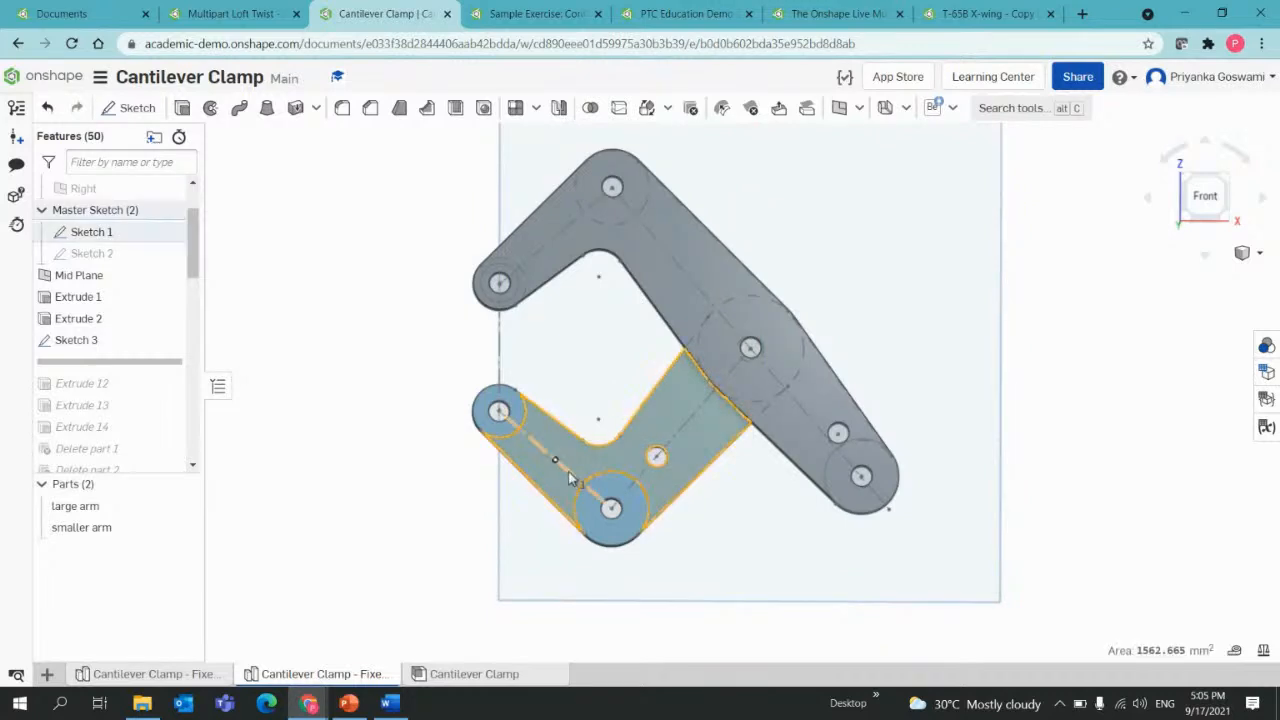
pyautogui.click(129, 107)
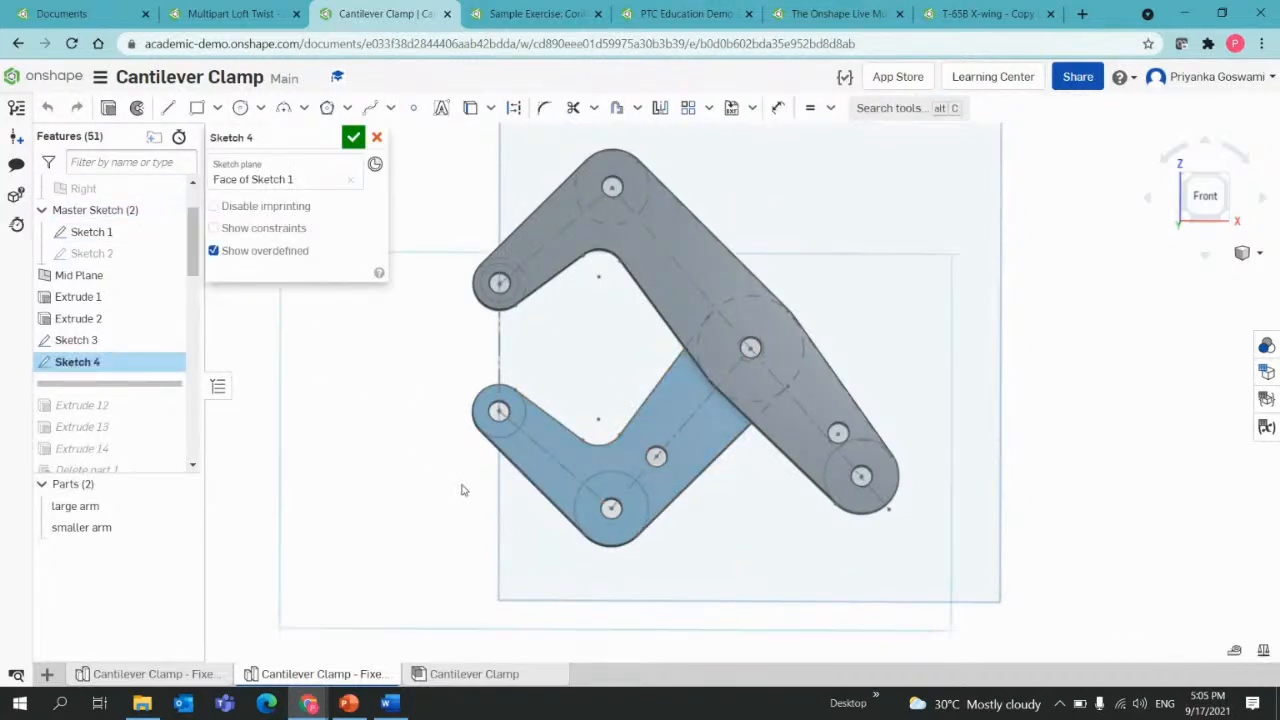
pyautogui.scroll(3, 527, 459)
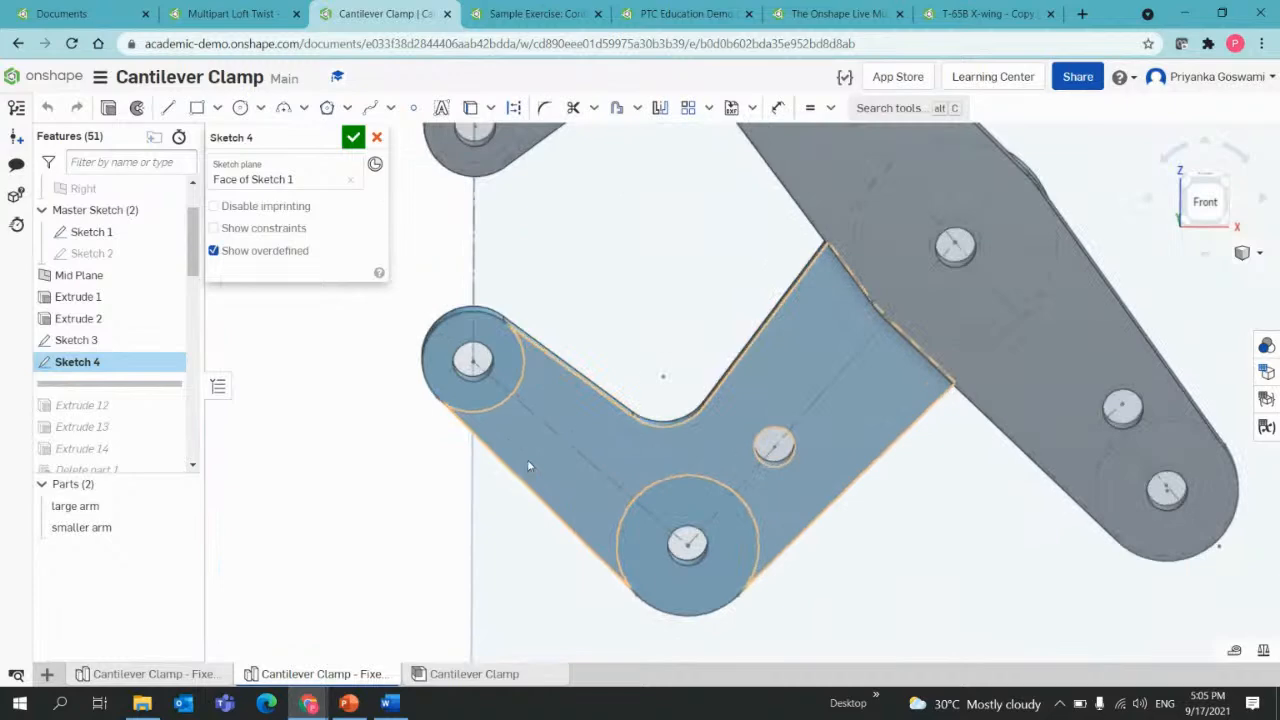
# Draw a circle about 10 mm in diameter around the smaller arm's jaw-end hole and one about 18 mm around its corner hole.
pyautogui.click(240, 107)
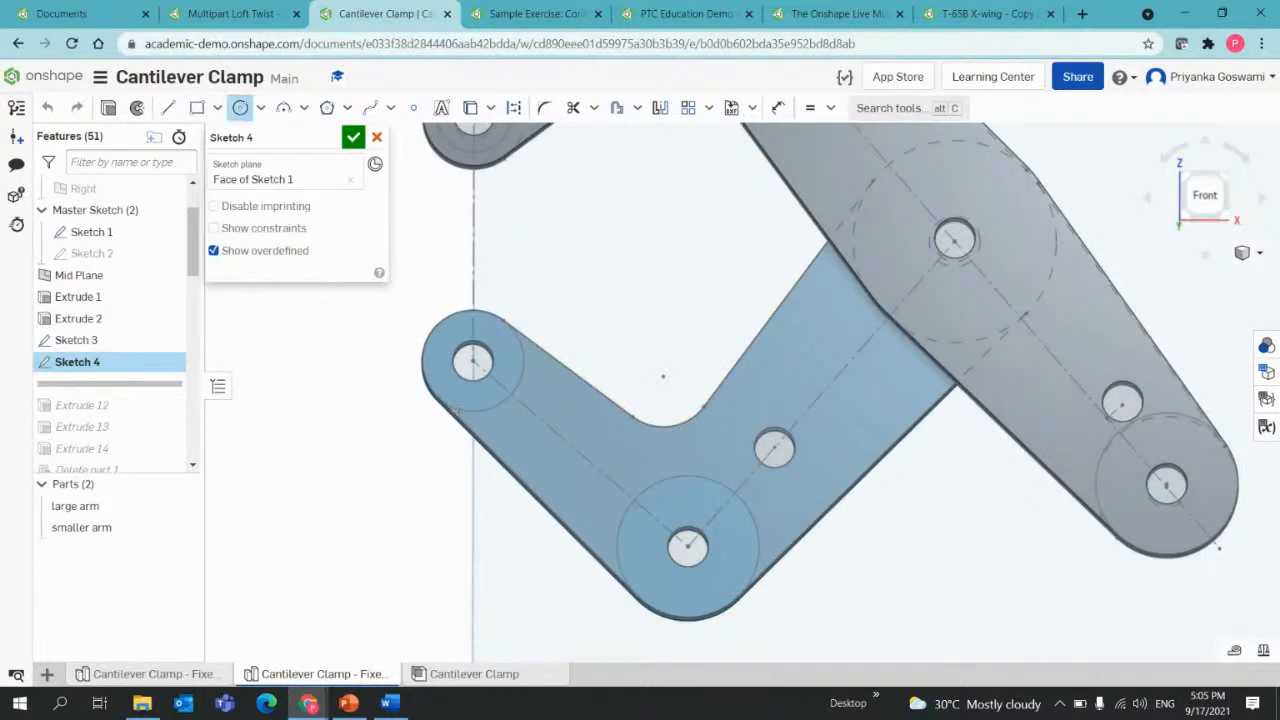
pyautogui.click(473, 362)
pyautogui.click(474, 328)
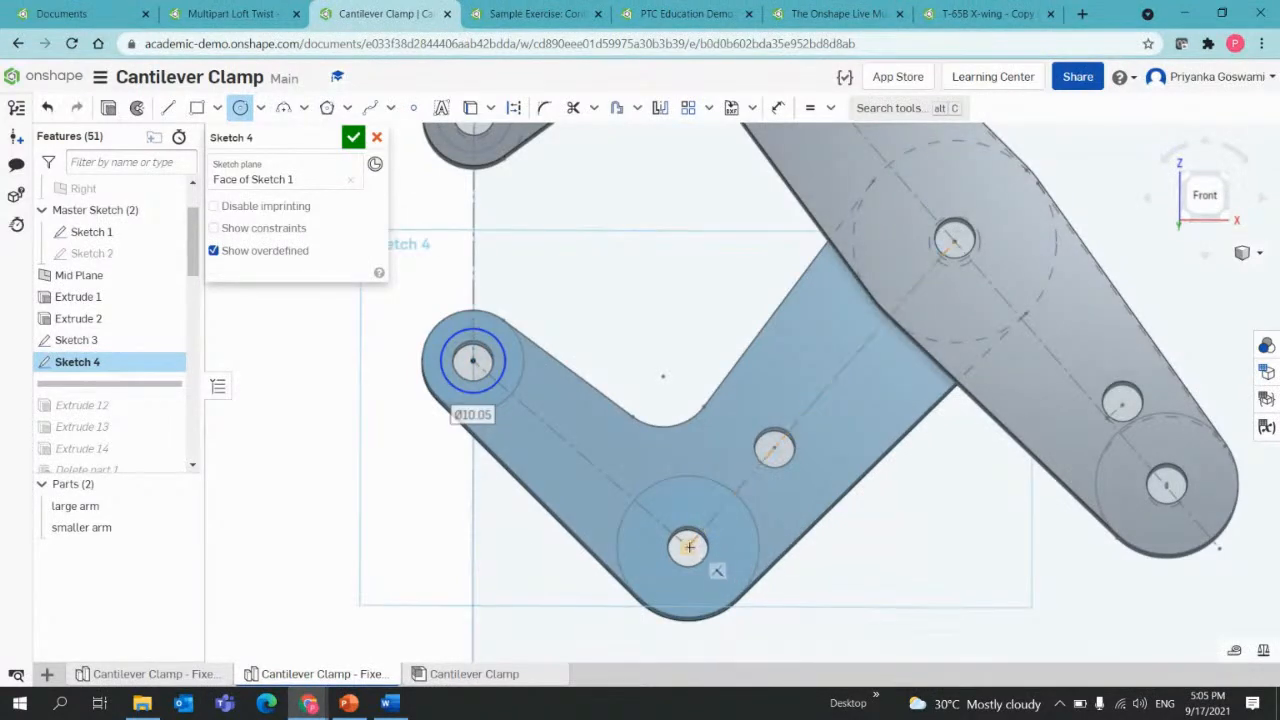
pyautogui.click(698, 489)
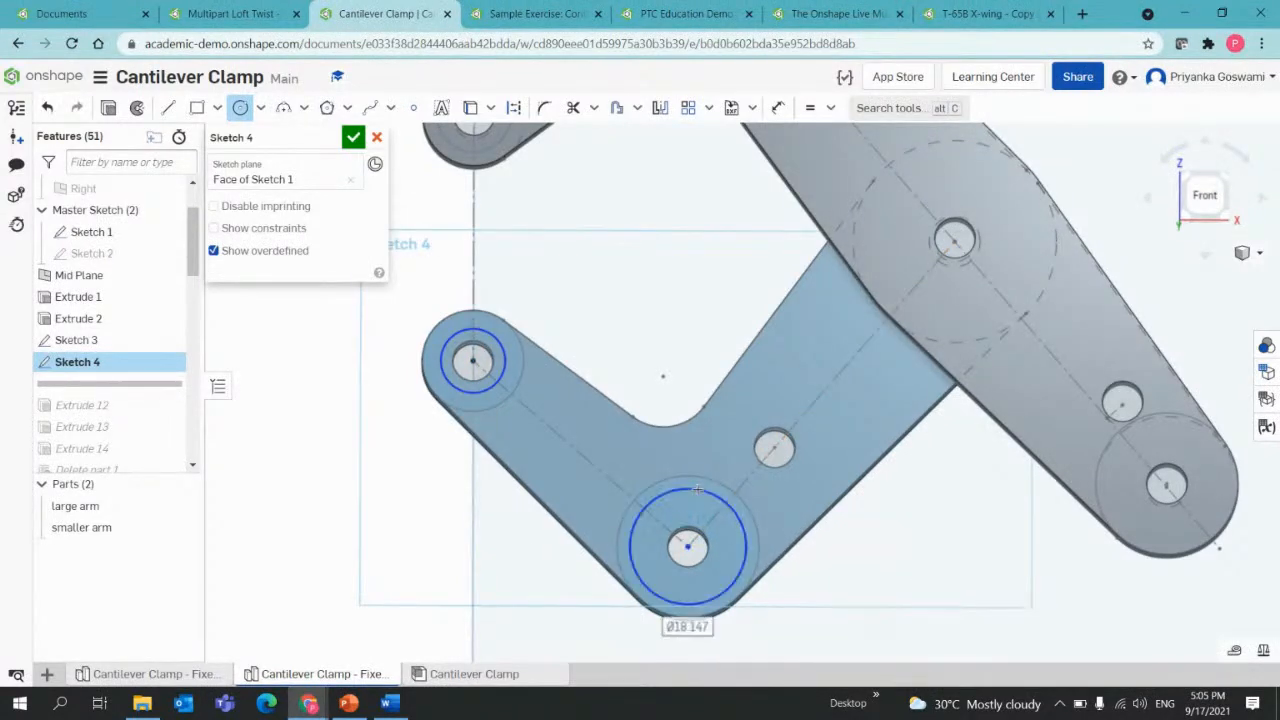
pyautogui.press('Escape')
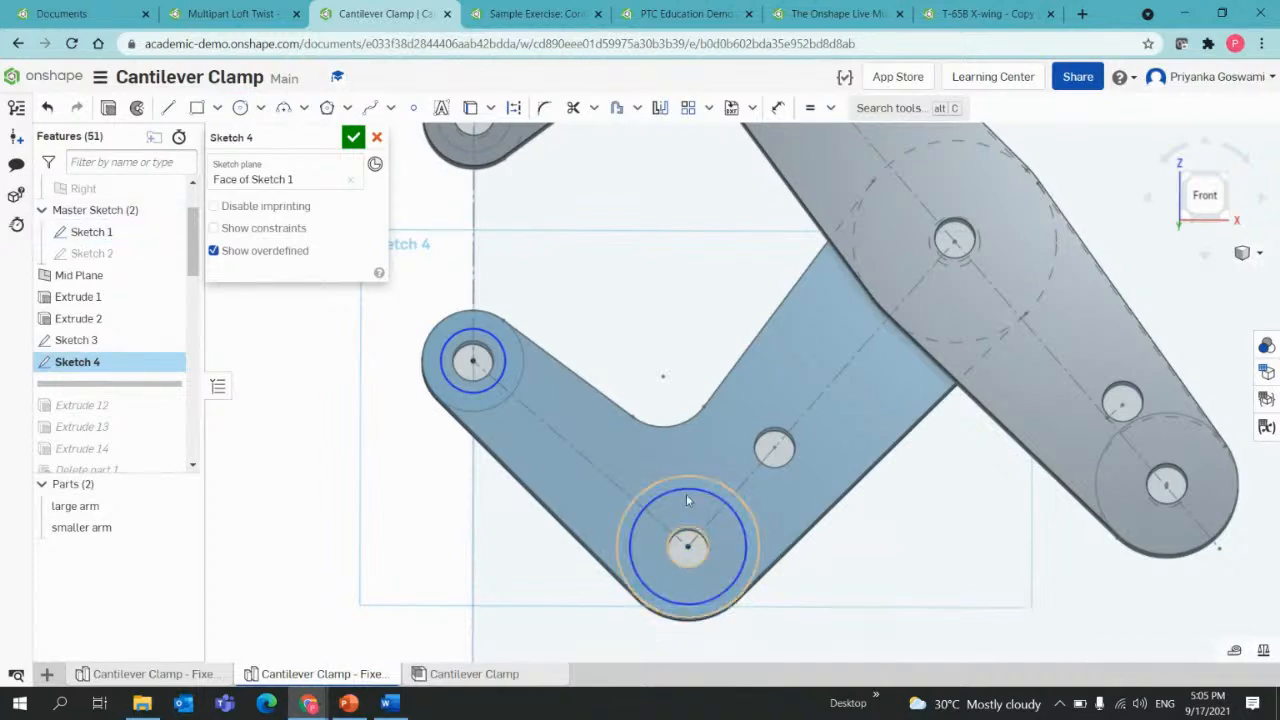
# Make the corner circle equal to the Sketch 1 corner disc and the jaw-end circle equal to the large arm's jaw circle, and accept the sketch.
pyautogui.scroll(-3, 471, 455)
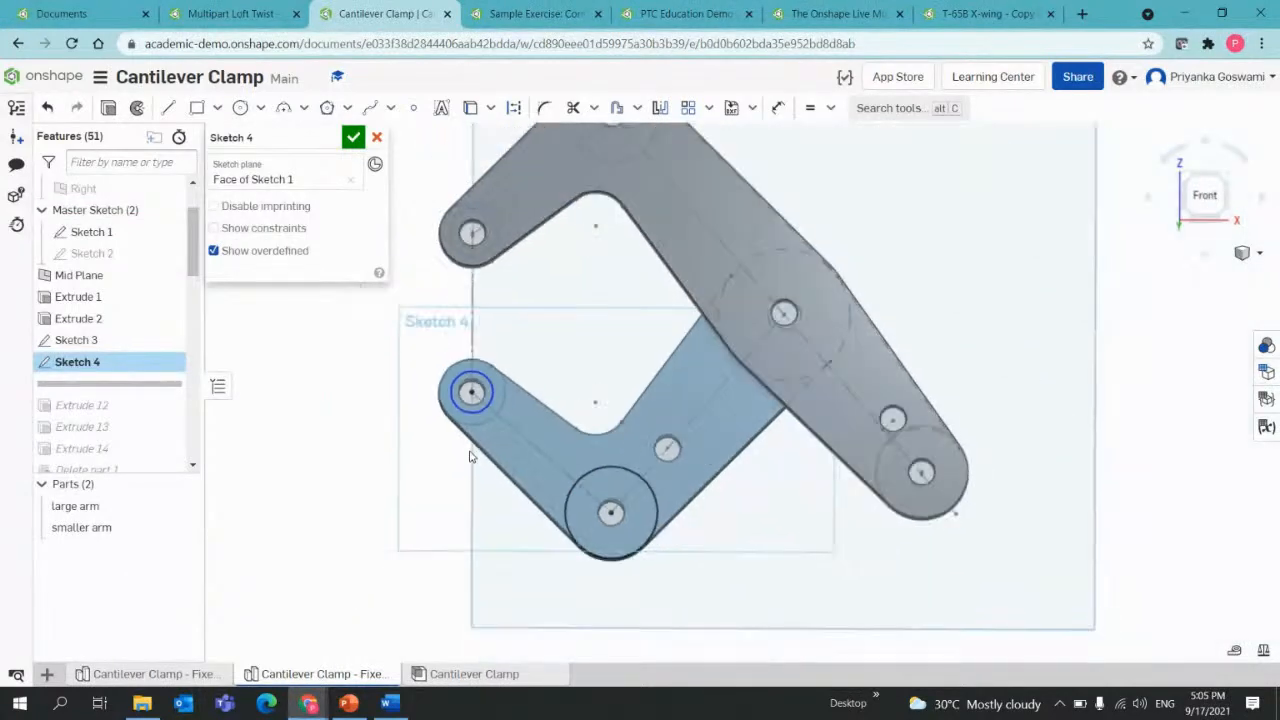
pyautogui.moveTo(493, 437); pyautogui.dragTo(519, 469, button='middle')
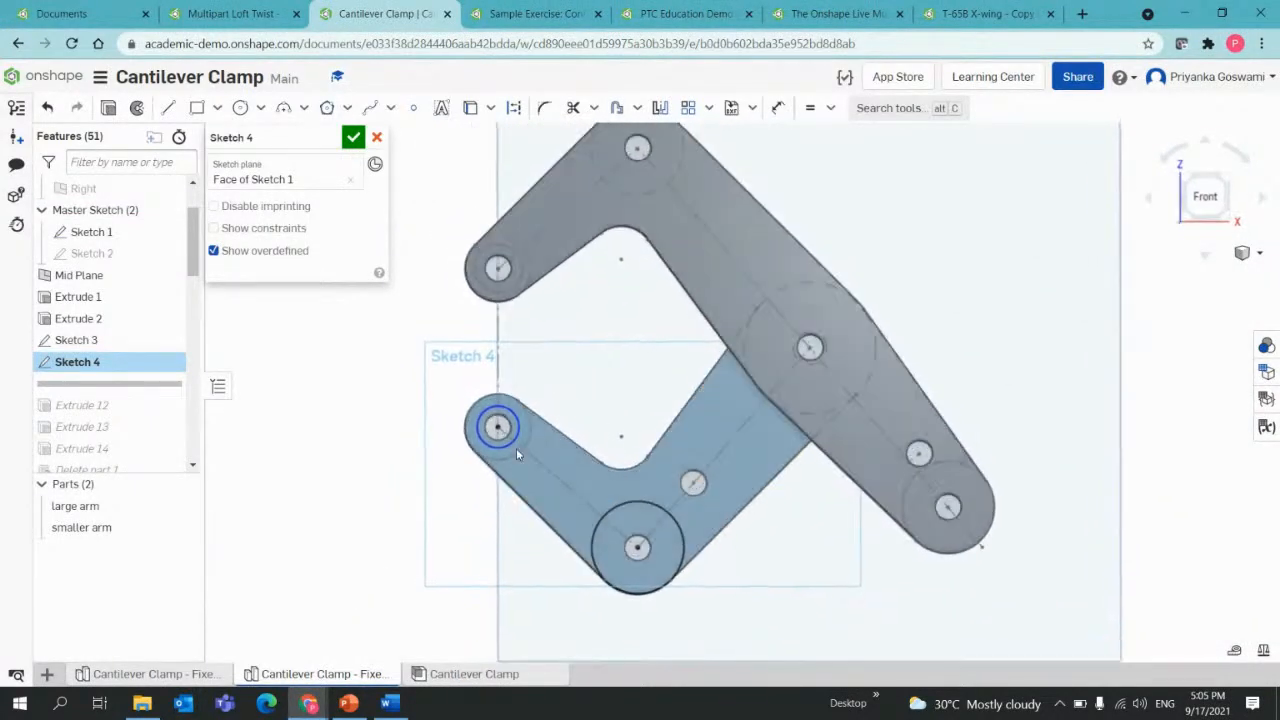
pyautogui.click(506, 449)
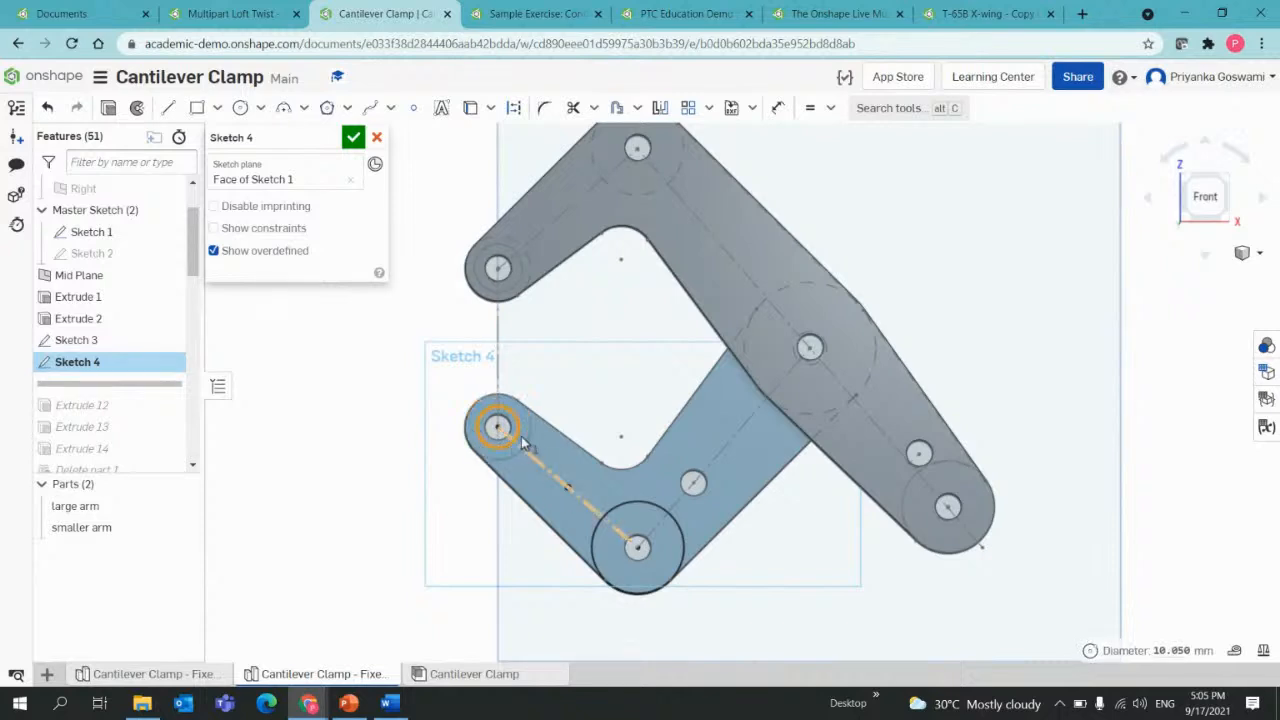
pyautogui.click(510, 284)
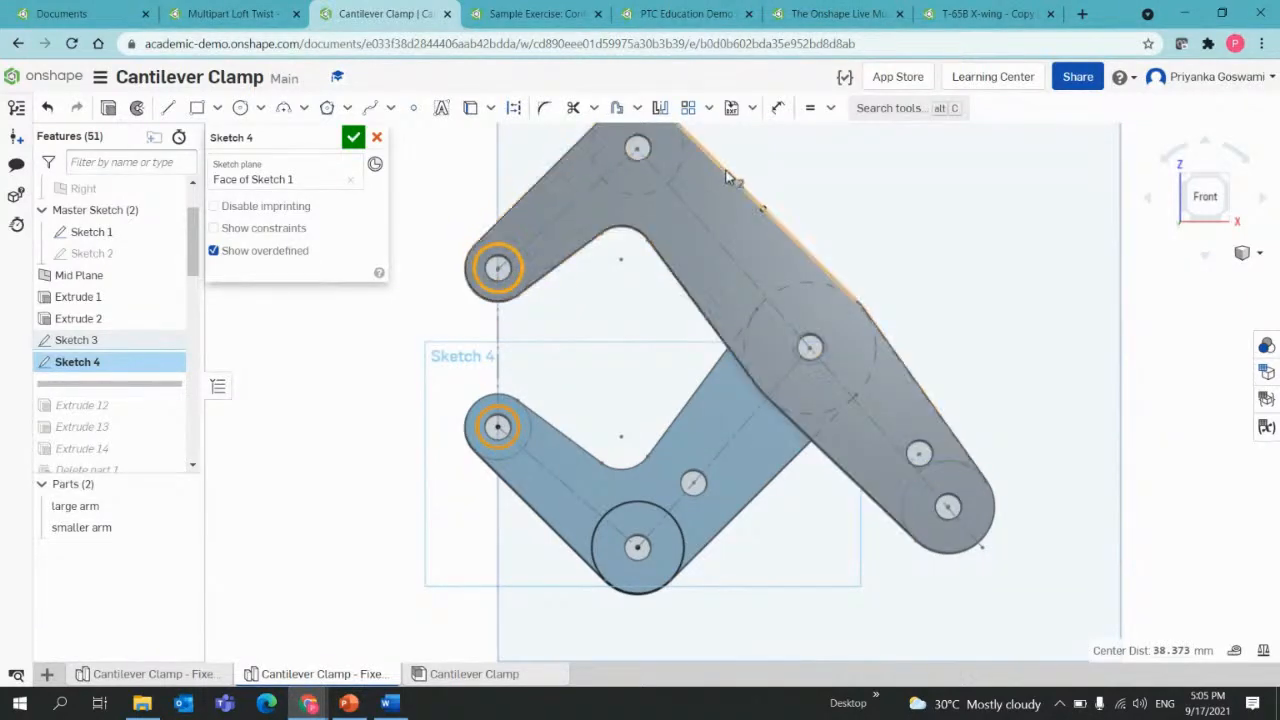
pyautogui.click(810, 108)
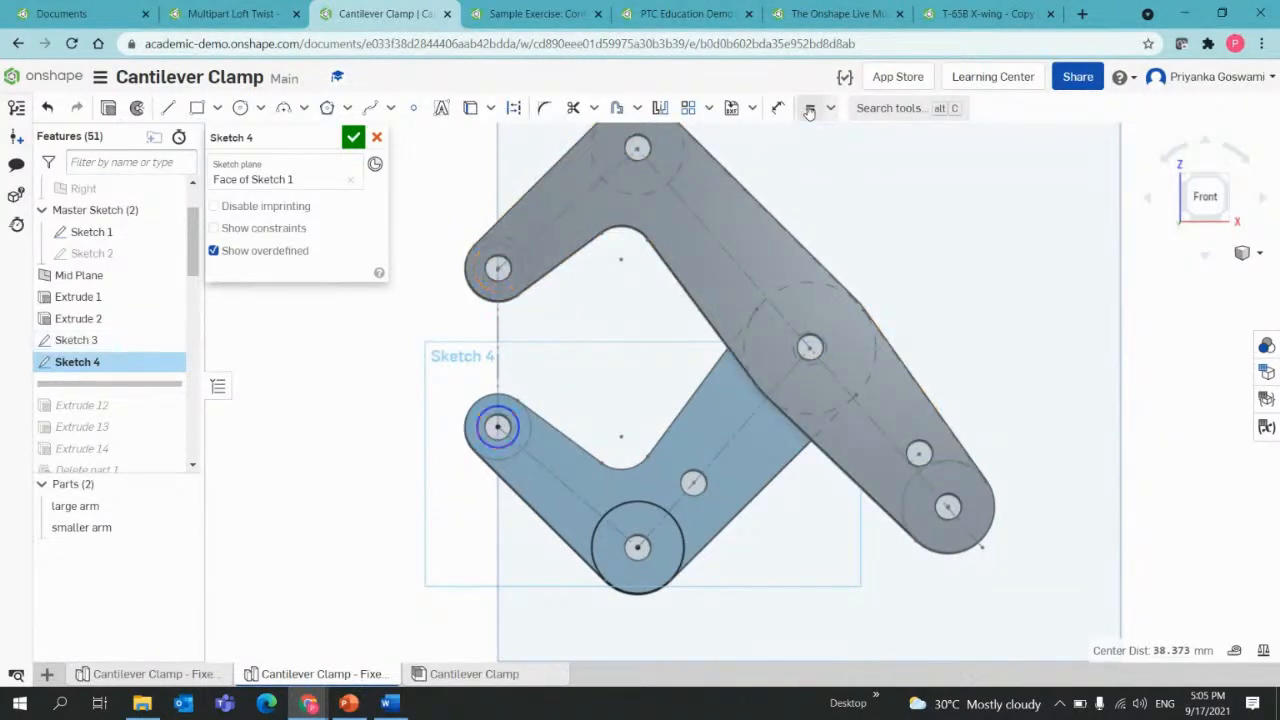
pyautogui.moveTo(666, 264)
pyautogui.mouseDown(button='right')
pyautogui.moveTo(680, 234)
pyautogui.moveTo(659, 274)
pyautogui.moveTo(674, 275)
pyautogui.mouseUp(button='right')
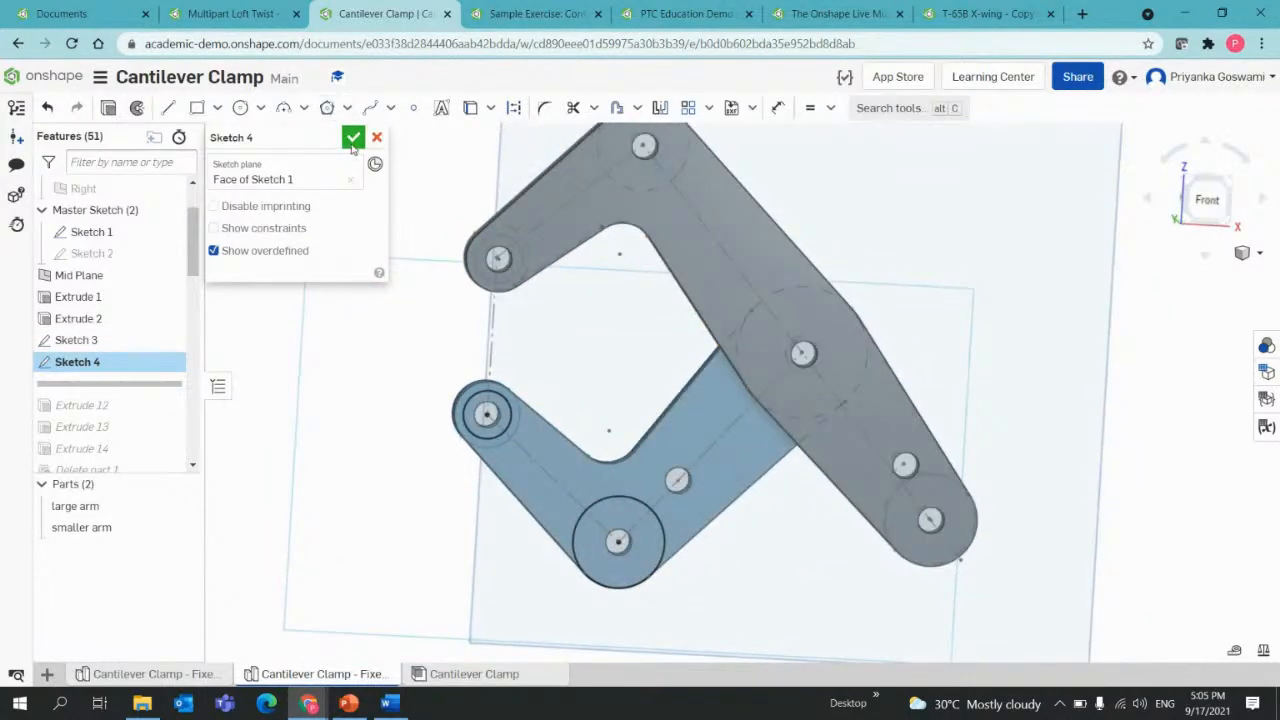
pyautogui.click(353, 138)
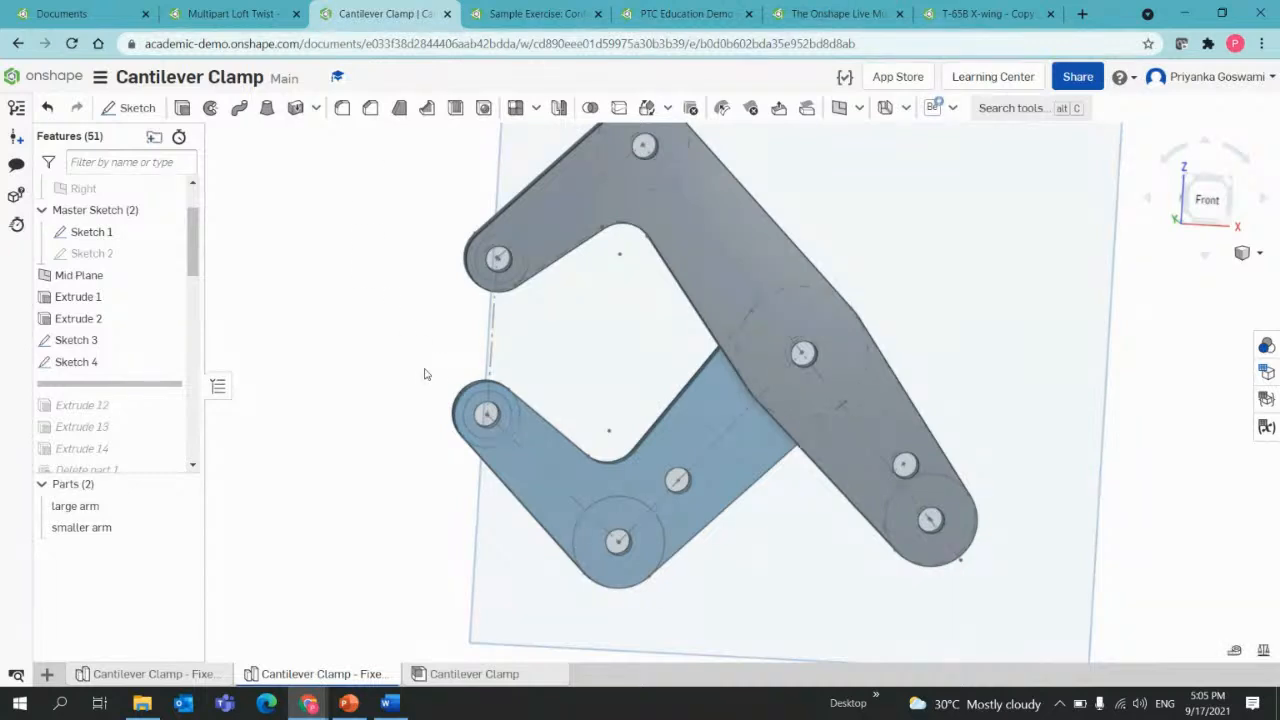
pyautogui.moveTo(427, 374)
pyautogui.mouseDown(button='right')
pyautogui.moveTo(402, 352)
pyautogui.moveTo(432, 352)
pyautogui.mouseUp(button='right')
pyautogui.moveTo(430, 352); pyautogui.dragTo(422, 351, button='right')
pyautogui.moveTo(422, 351); pyautogui.dragTo(438, 362, button='middle')
pyautogui.moveTo(437, 357); pyautogui.dragTo(437, 363, button='right')
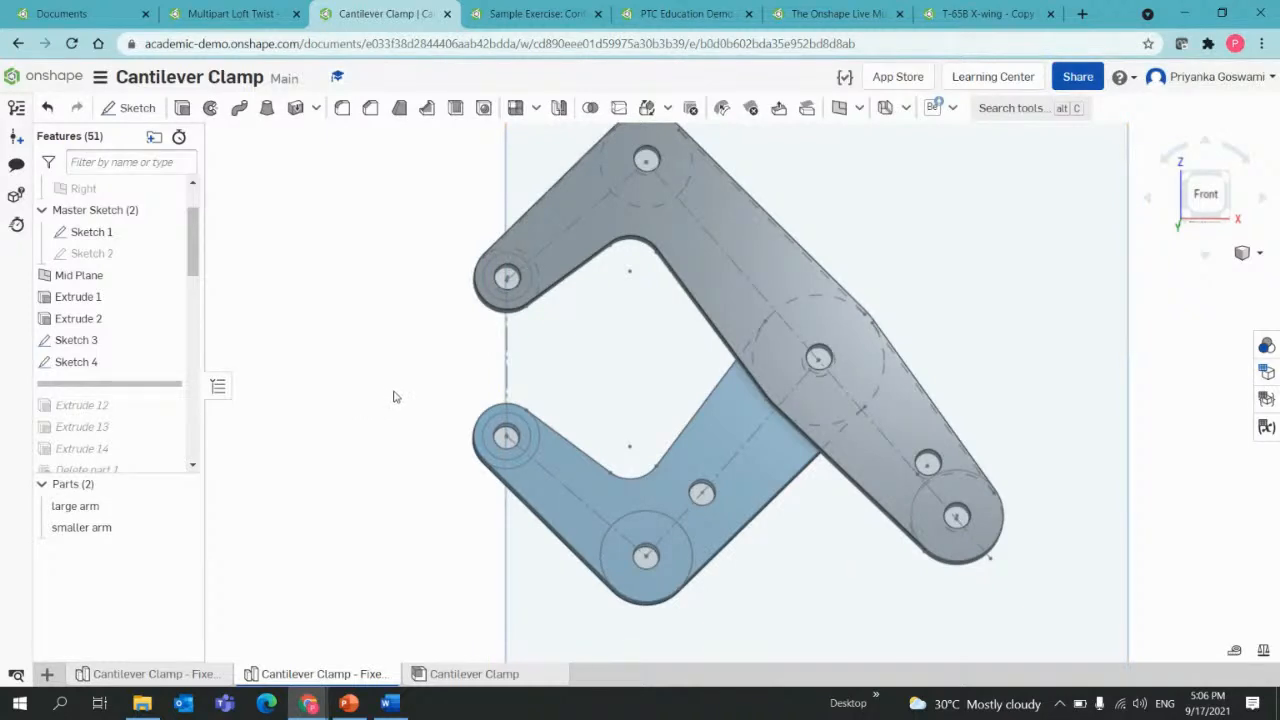
pyautogui.moveTo(415, 408); pyautogui.dragTo(409, 427, button='middle')
pyautogui.moveTo(409, 420)
pyautogui.mouseDown(button='right')
pyautogui.moveTo(410, 445)
pyautogui.moveTo(407, 429)
pyautogui.mouseUp(button='right')
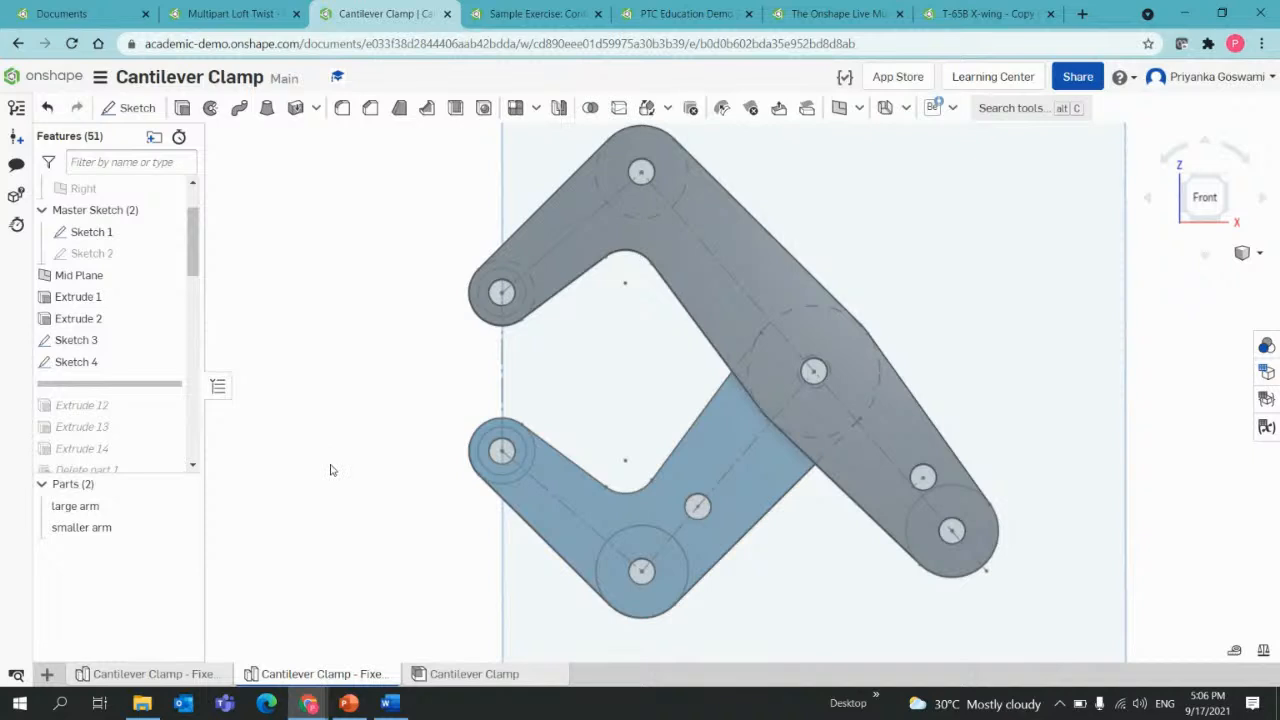
# Start a new-part solid extrude using the circle regions of Sketch 3 and Sketch 4.
pyautogui.click(182, 108)
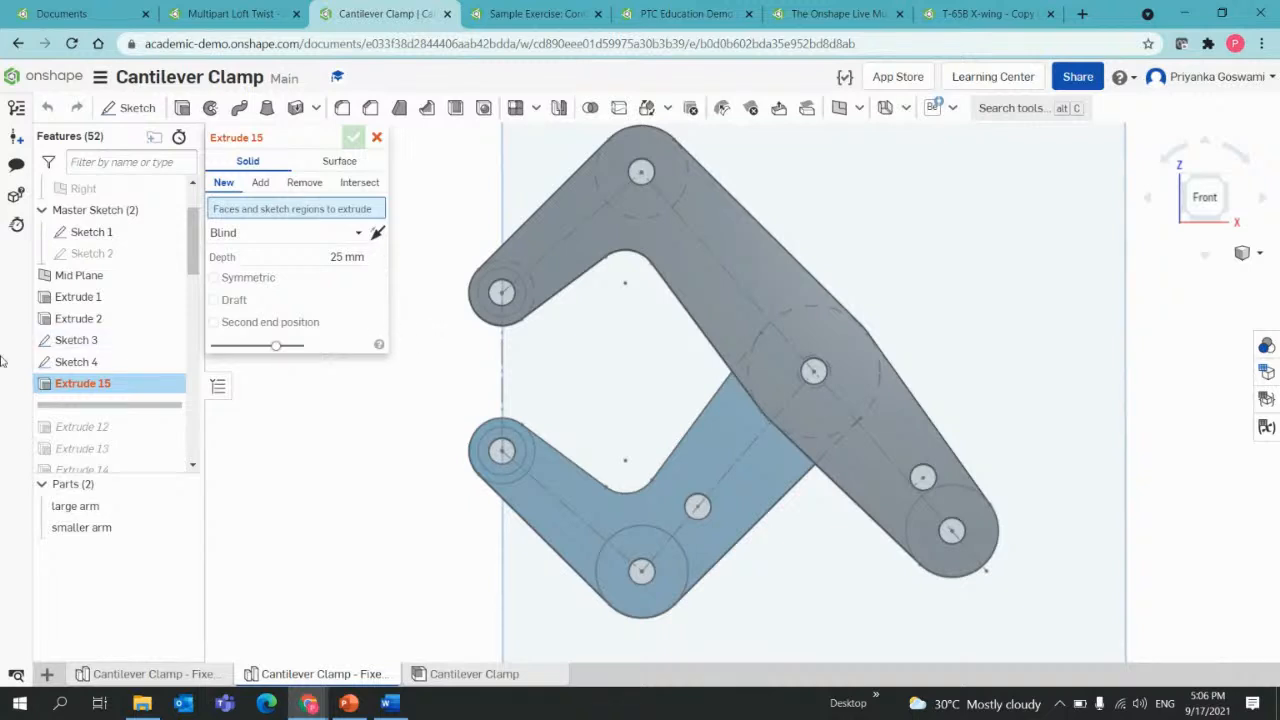
pyautogui.click(86, 340)
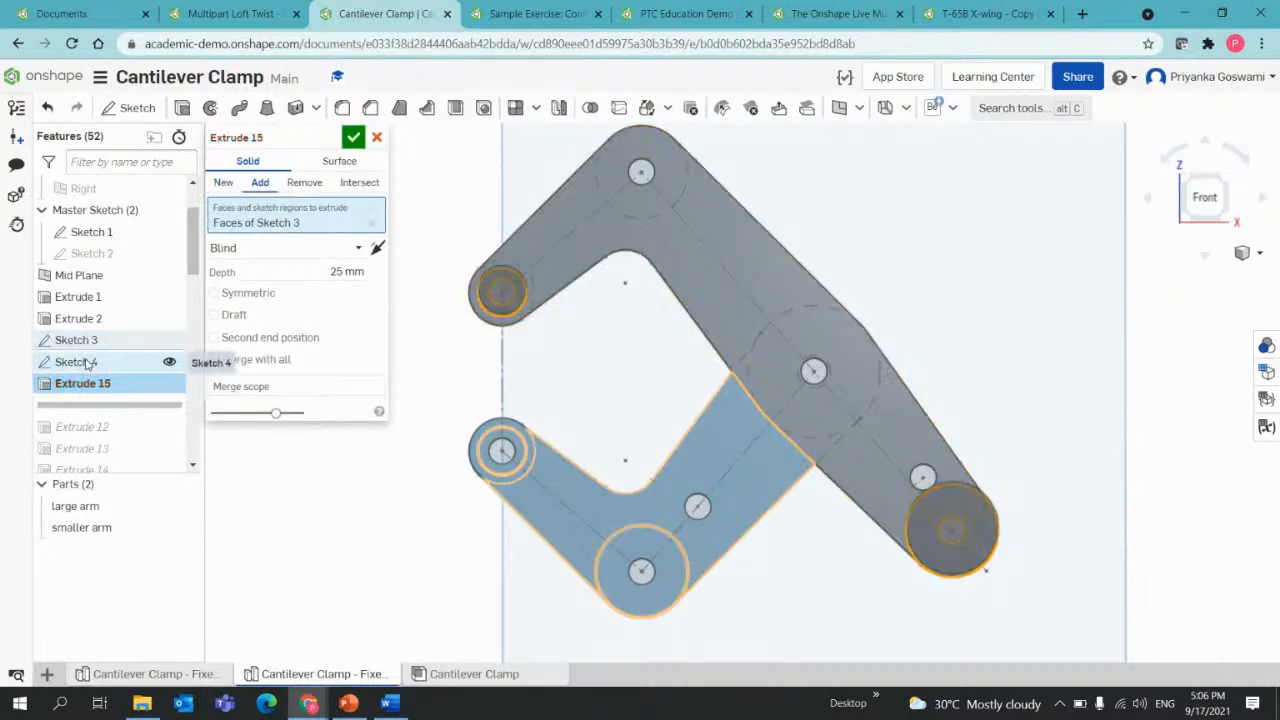
pyautogui.click(86, 363)
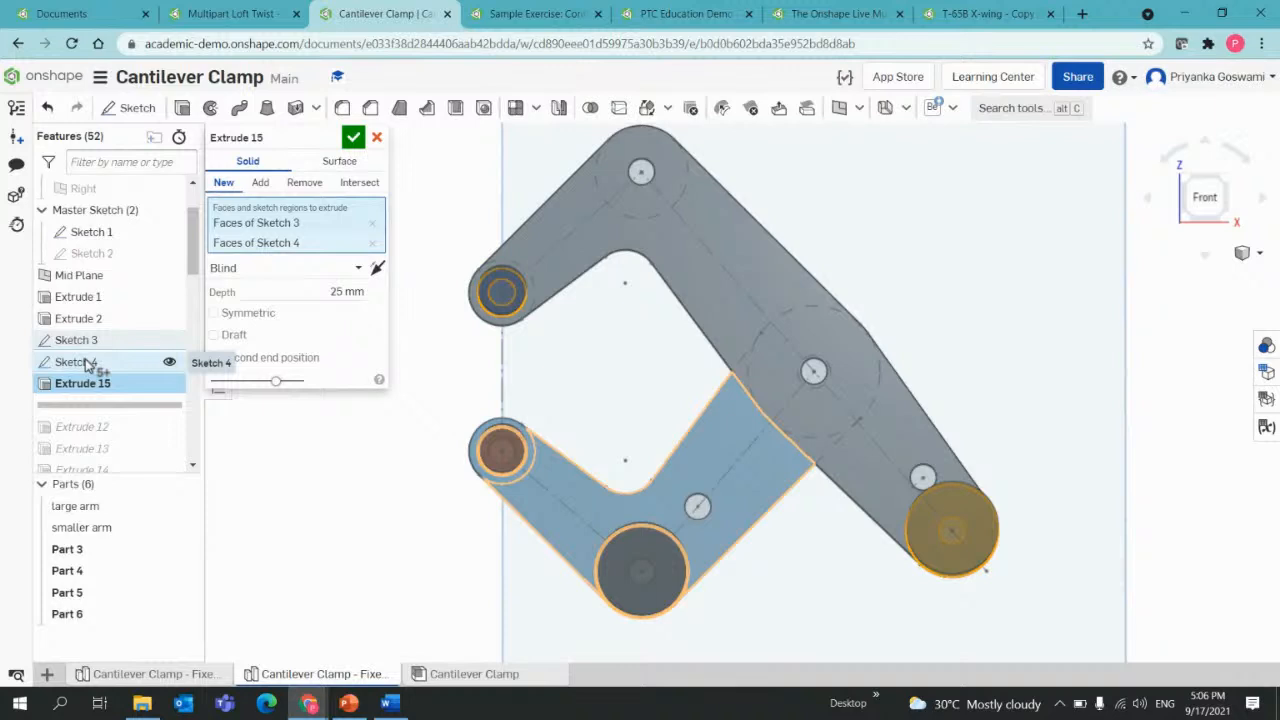
# End the extrusion with Up to face at the Mid Plane, check the cylinders from several angles, and accept it.
pyautogui.click(246, 268)
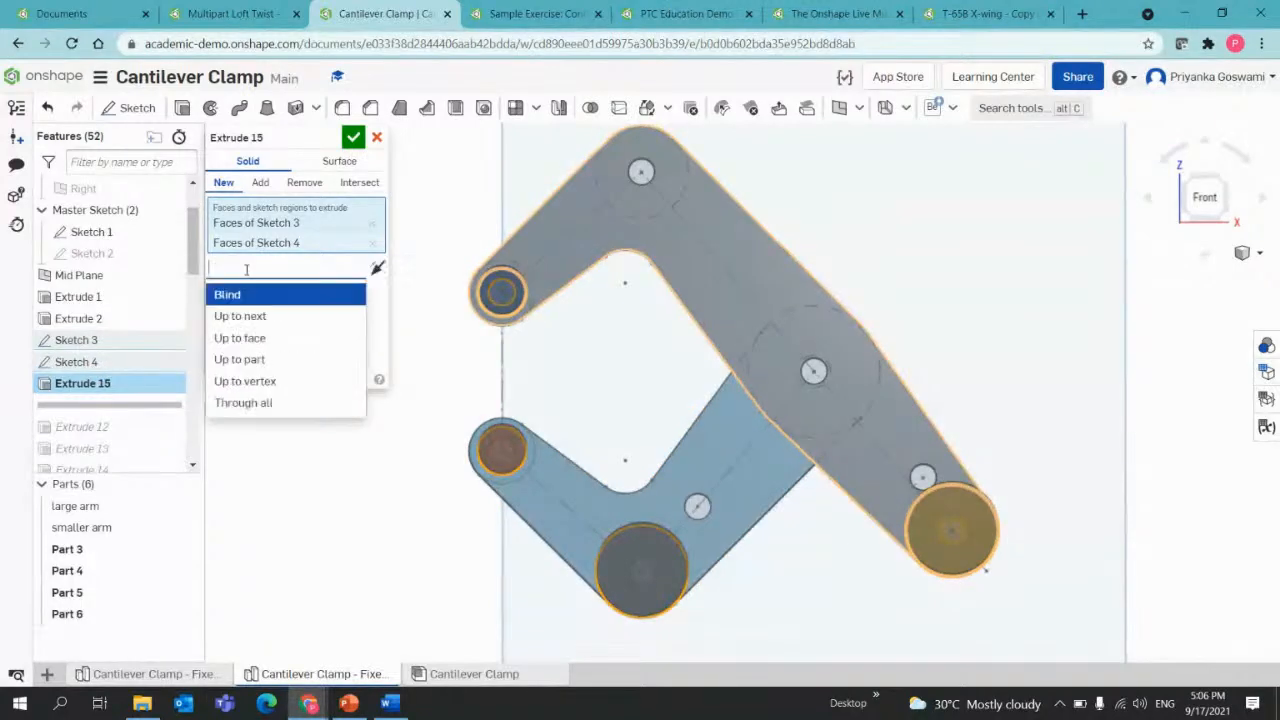
pyautogui.click(239, 338)
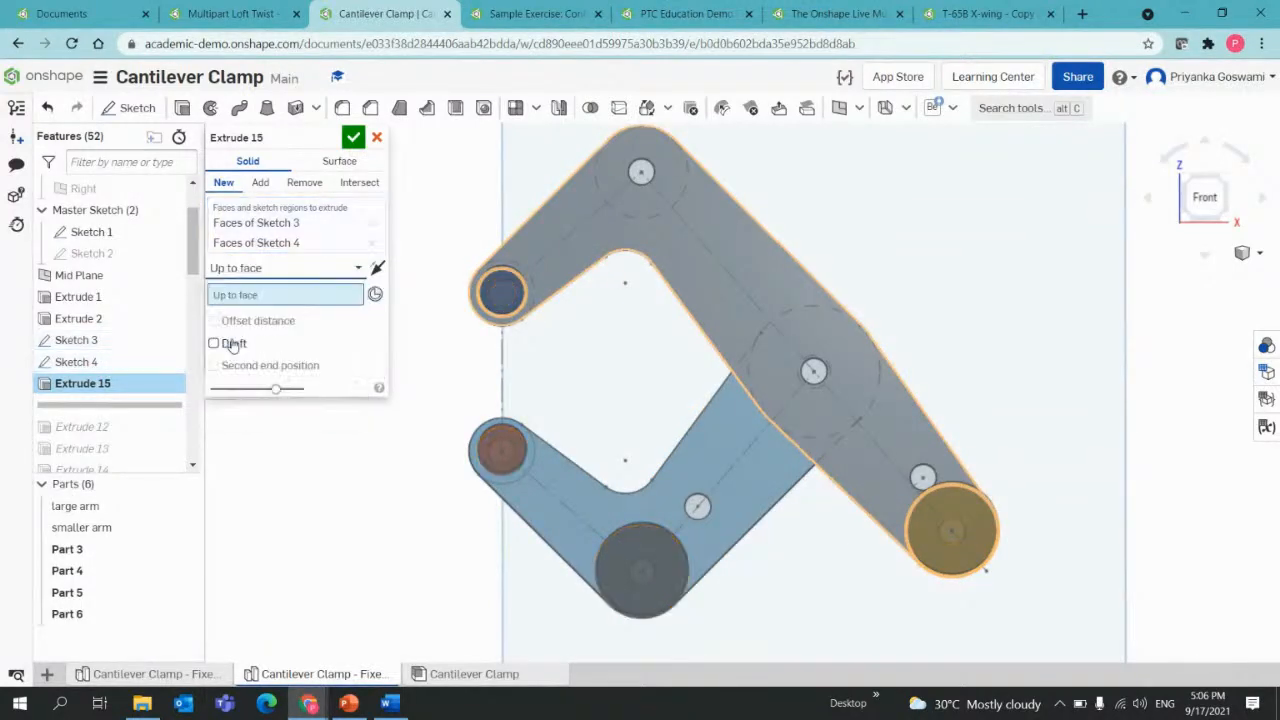
pyautogui.scroll(-1, 440, 374)
pyautogui.scroll(-1, 440, 374)
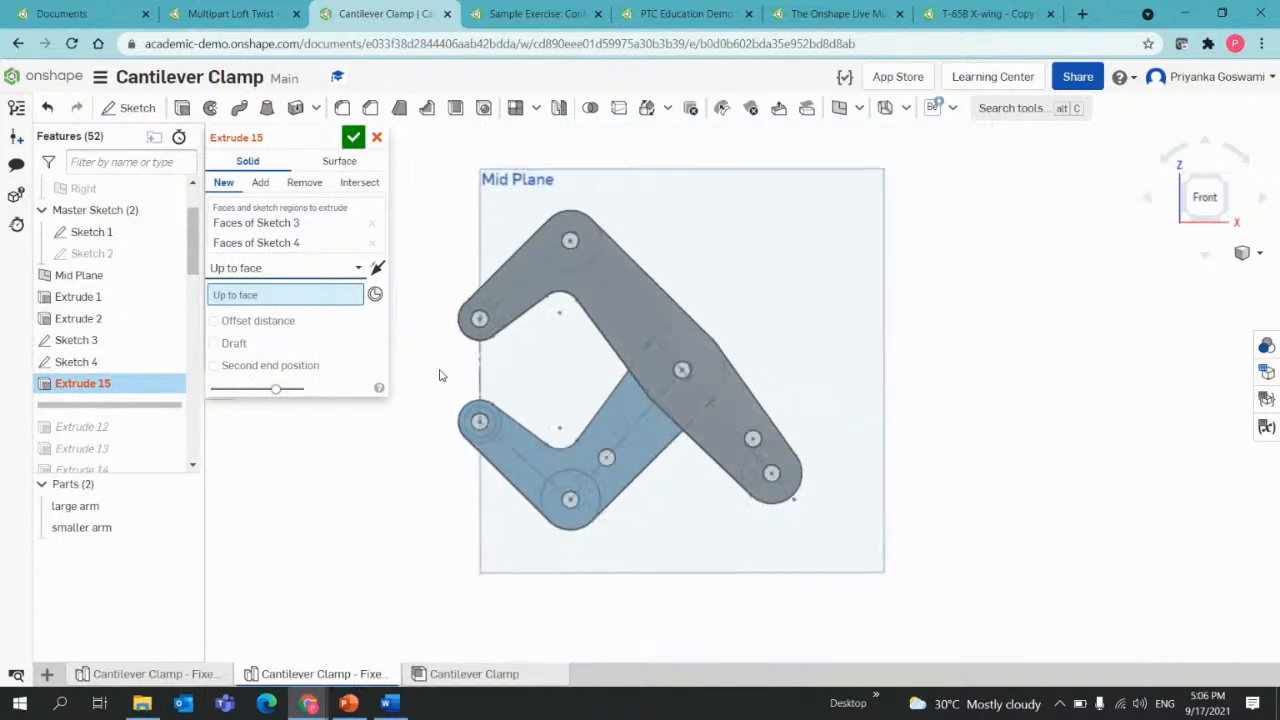
pyautogui.moveTo(440, 374); pyautogui.dragTo(434, 410, button='middle')
pyautogui.click(237, 294)
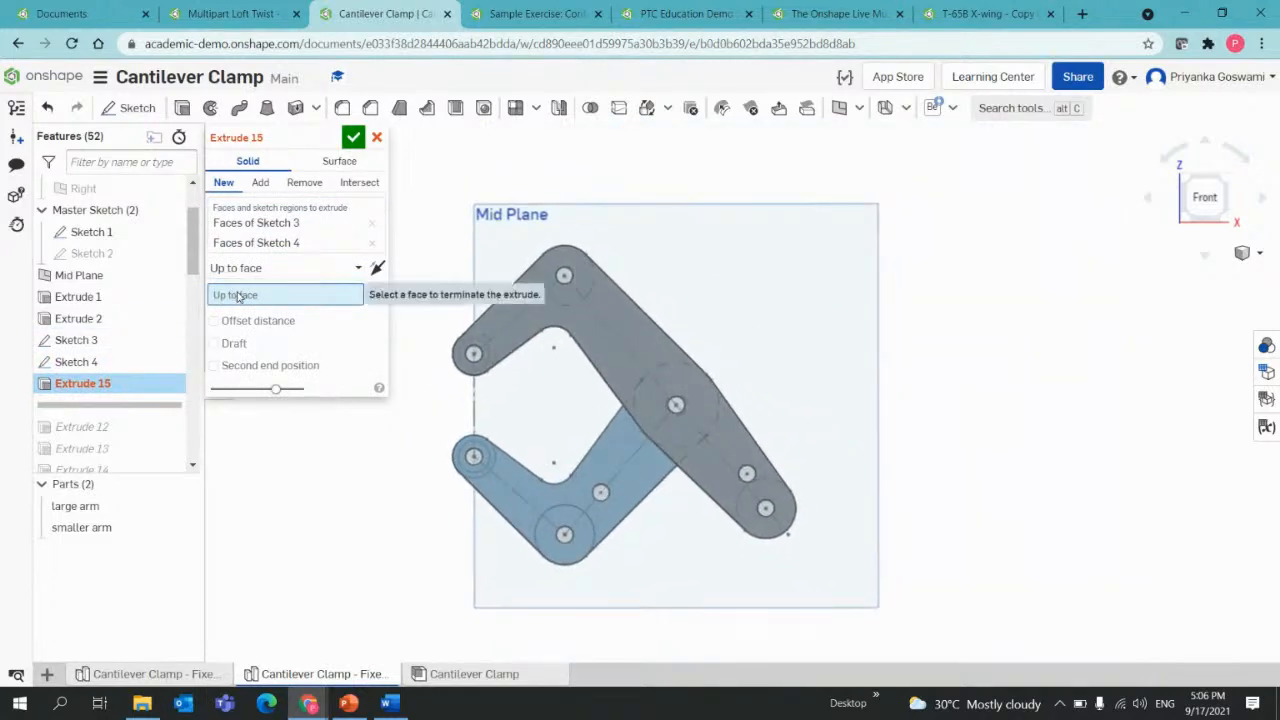
pyautogui.click(640, 240)
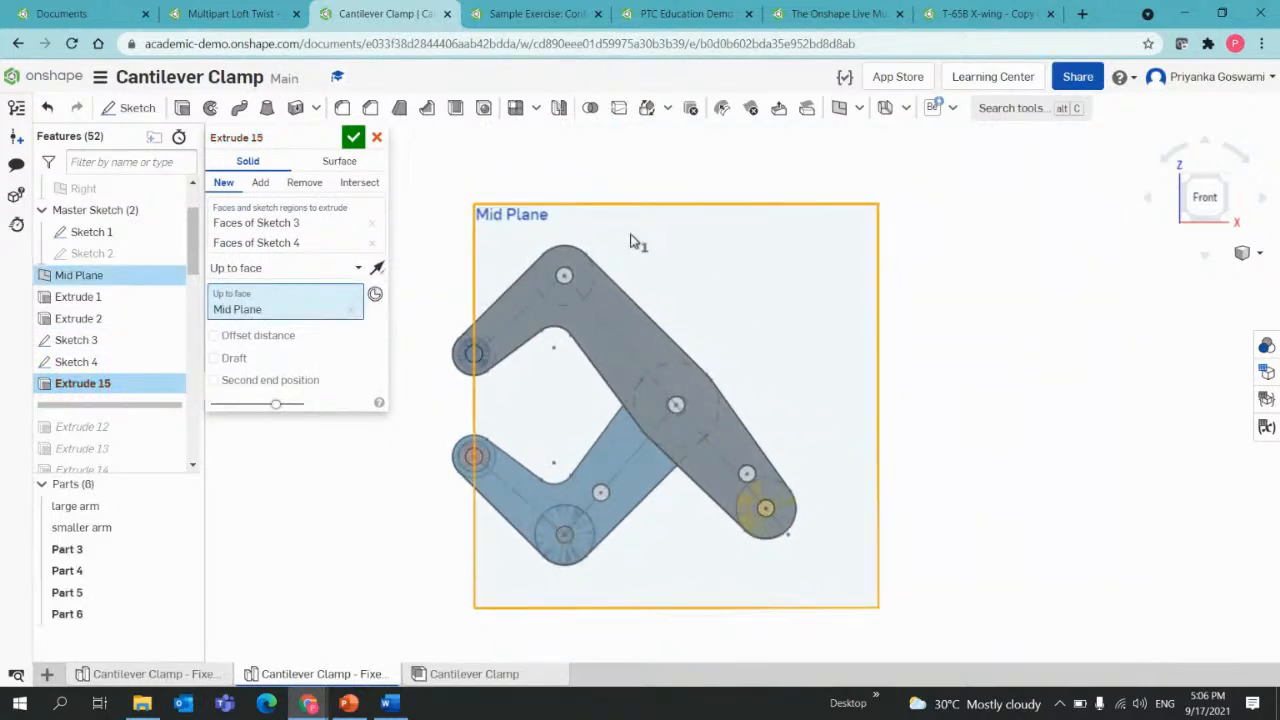
pyautogui.moveTo(640, 243); pyautogui.dragTo(637, 280, button='right')
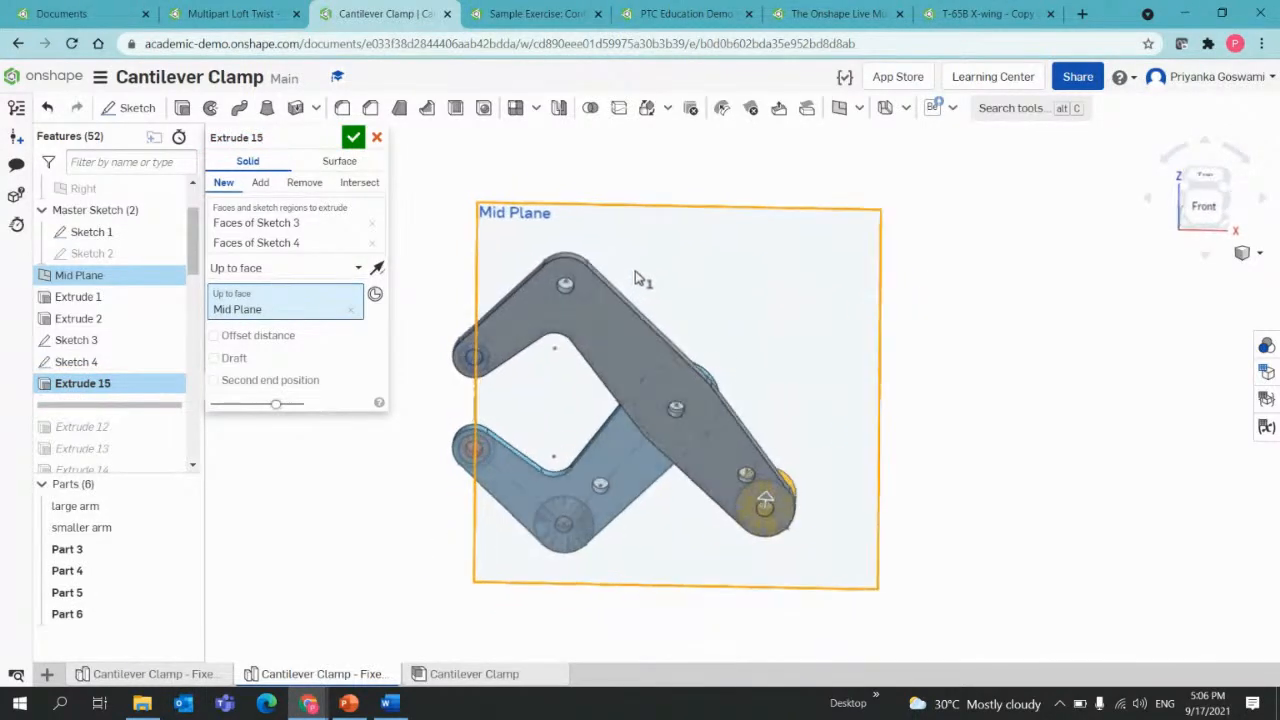
pyautogui.moveTo(511, 417)
pyautogui.mouseDown(button='right')
pyautogui.moveTo(660, 405)
pyautogui.moveTo(514, 392)
pyautogui.mouseUp(button='right')
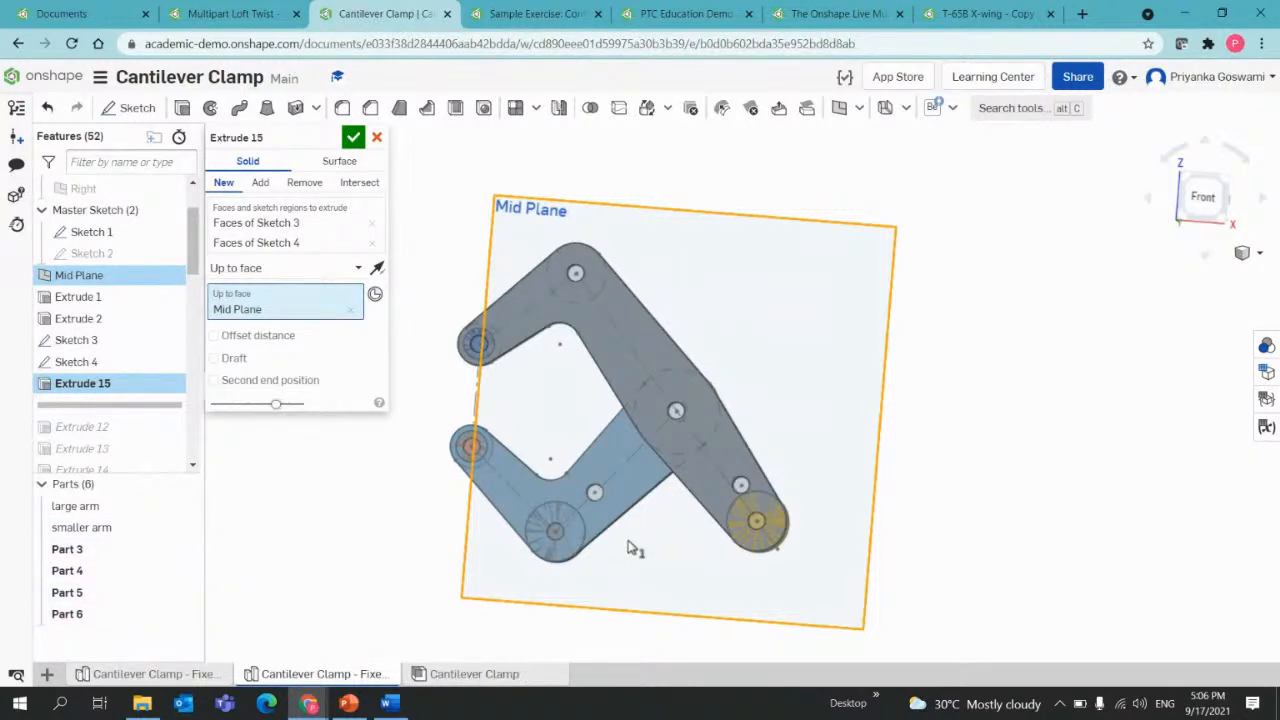
pyautogui.moveTo(628, 548)
pyautogui.mouseDown(button='right')
pyautogui.moveTo(518, 564)
pyautogui.moveTo(612, 552)
pyautogui.mouseUp(button='right')
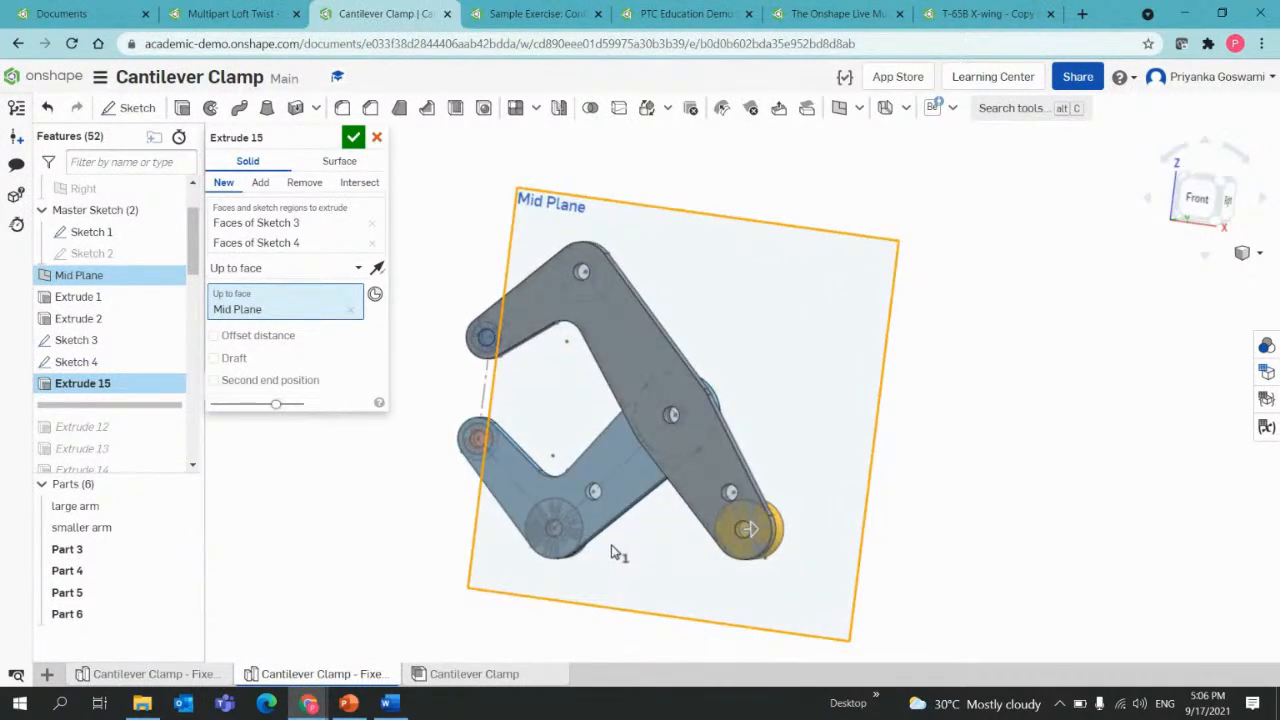
pyautogui.moveTo(612, 552); pyautogui.dragTo(658, 527, button='middle')
pyautogui.moveTo(646, 532)
pyautogui.mouseDown(button='right')
pyautogui.moveTo(583, 534)
pyautogui.moveTo(651, 531)
pyautogui.mouseUp(button='right')
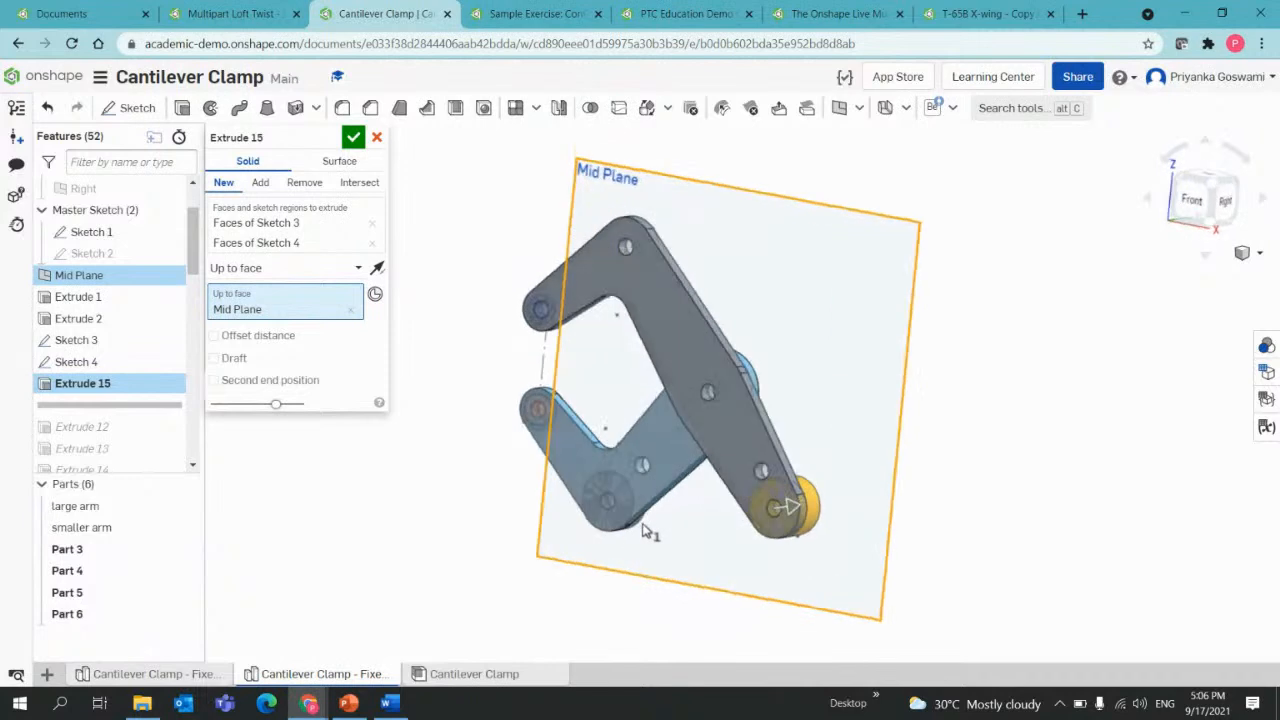
pyautogui.click(353, 140)
# Start a Boolean subtract with the large arm and the smaller arm as the tools.
pyautogui.moveTo(449, 426); pyautogui.dragTo(480, 414, button='right')
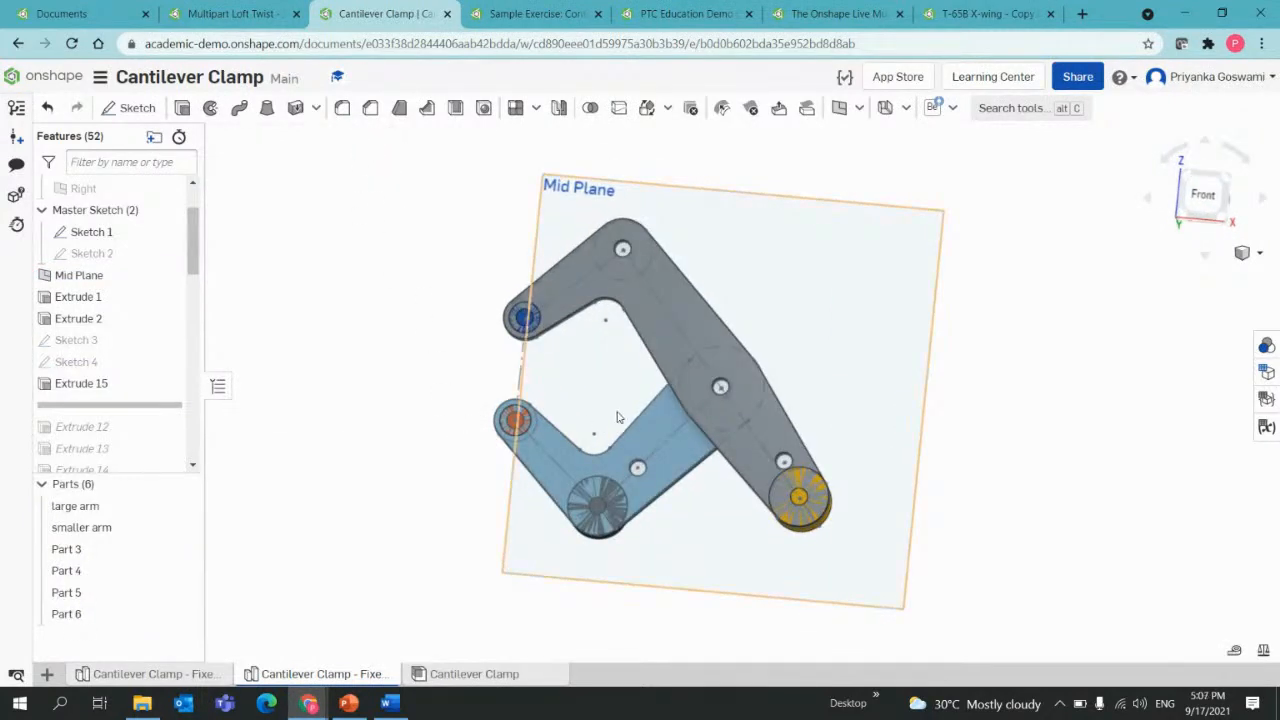
pyautogui.scroll(6, 617, 418)
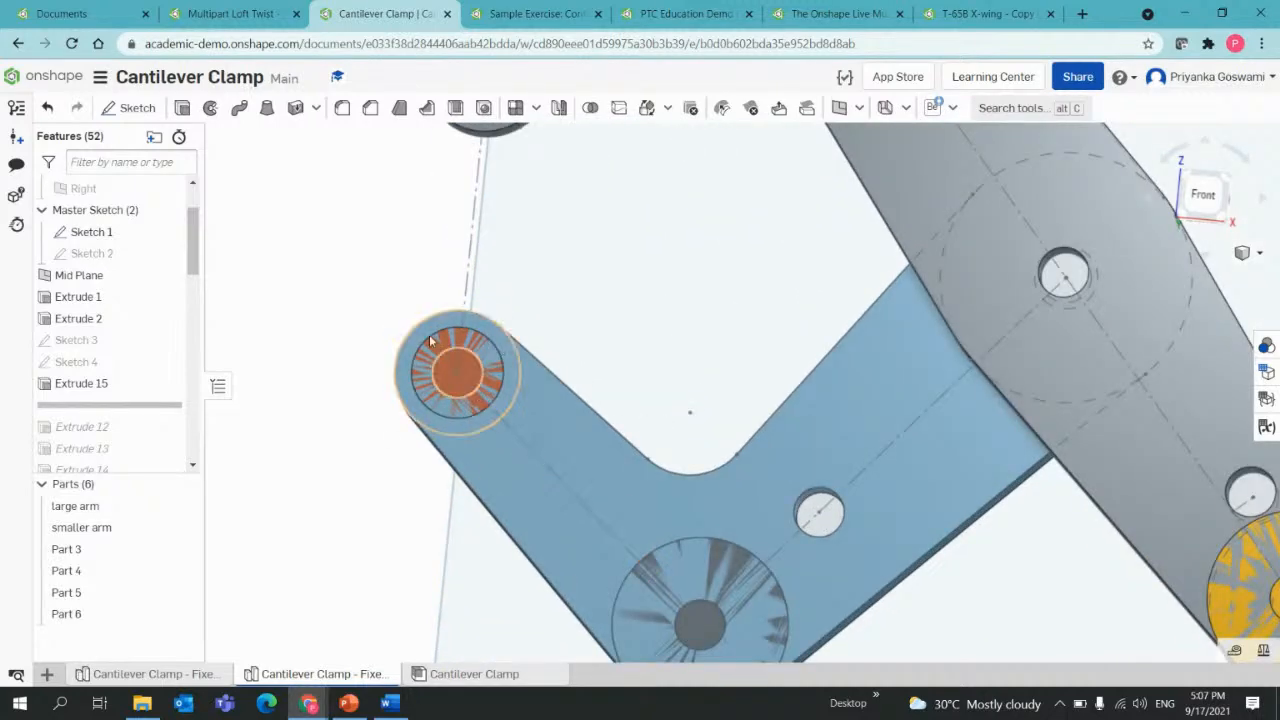
pyautogui.scroll(-5, 755, 562)
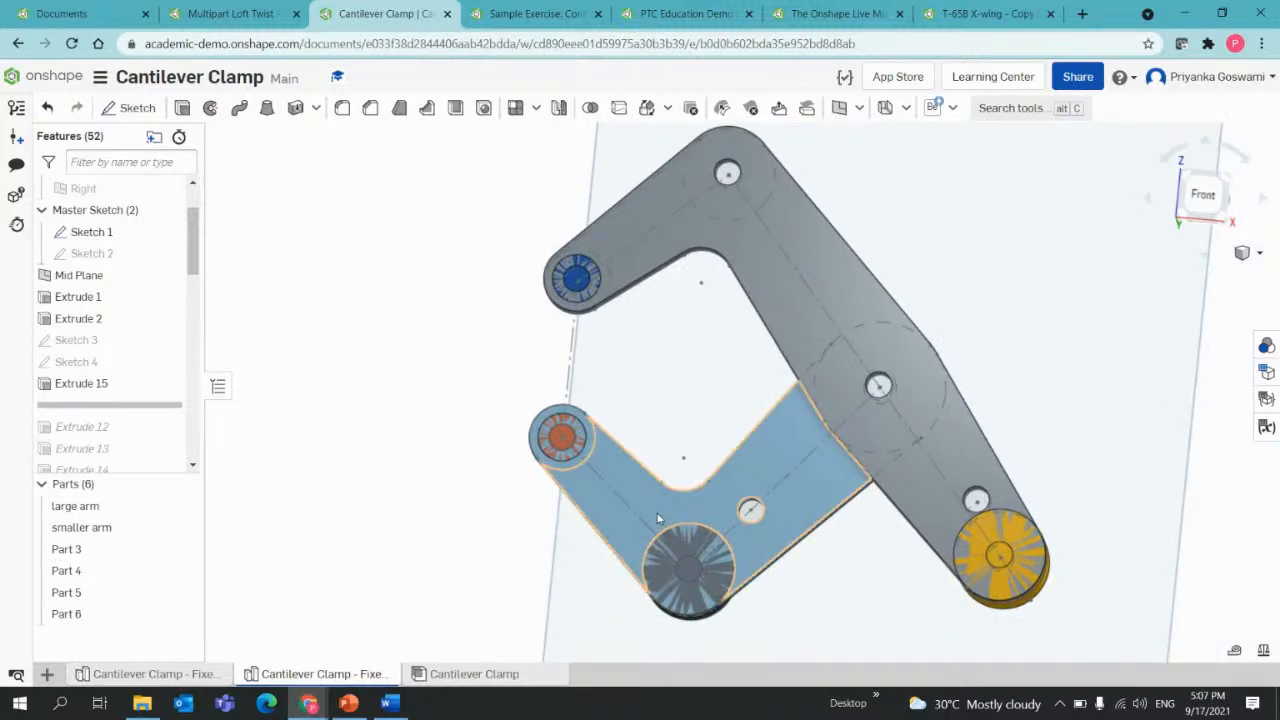
pyautogui.moveTo(658, 518)
pyautogui.mouseDown(button='right')
pyautogui.moveTo(649, 495)
pyautogui.moveTo(675, 479)
pyautogui.moveTo(650, 501)
pyautogui.mouseUp(button='right')
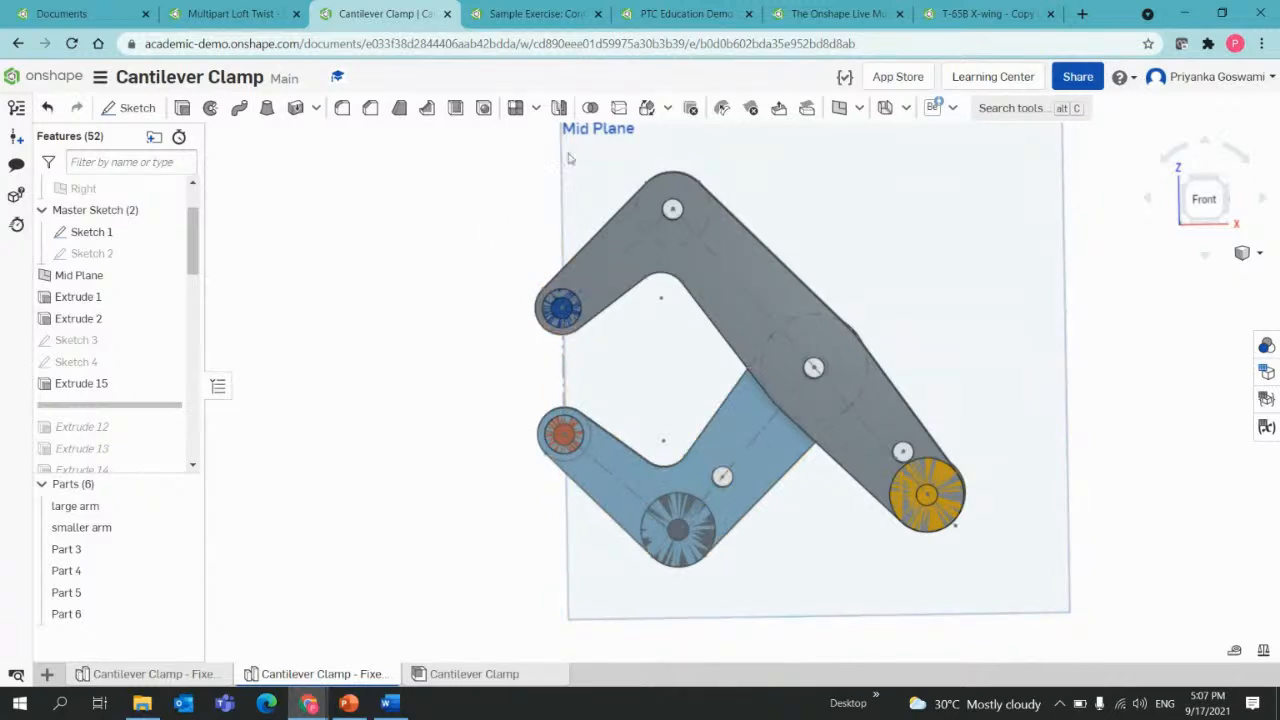
pyautogui.click(590, 108)
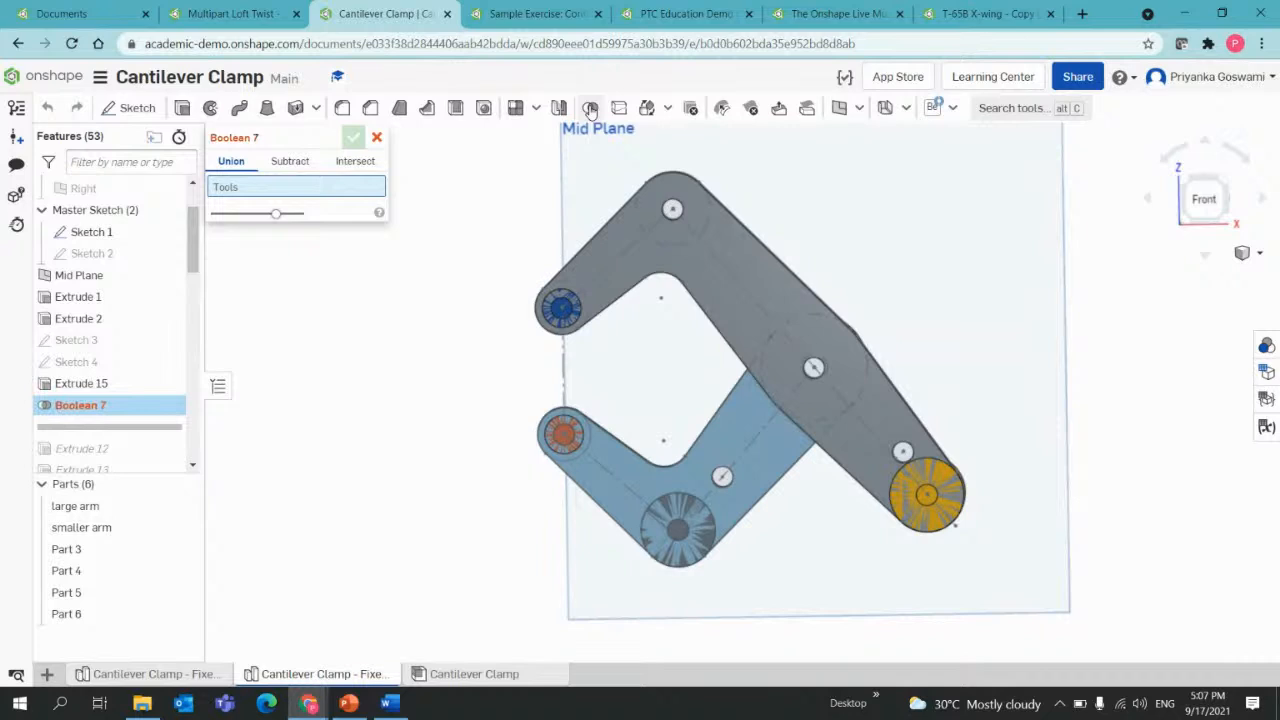
pyautogui.click(290, 162)
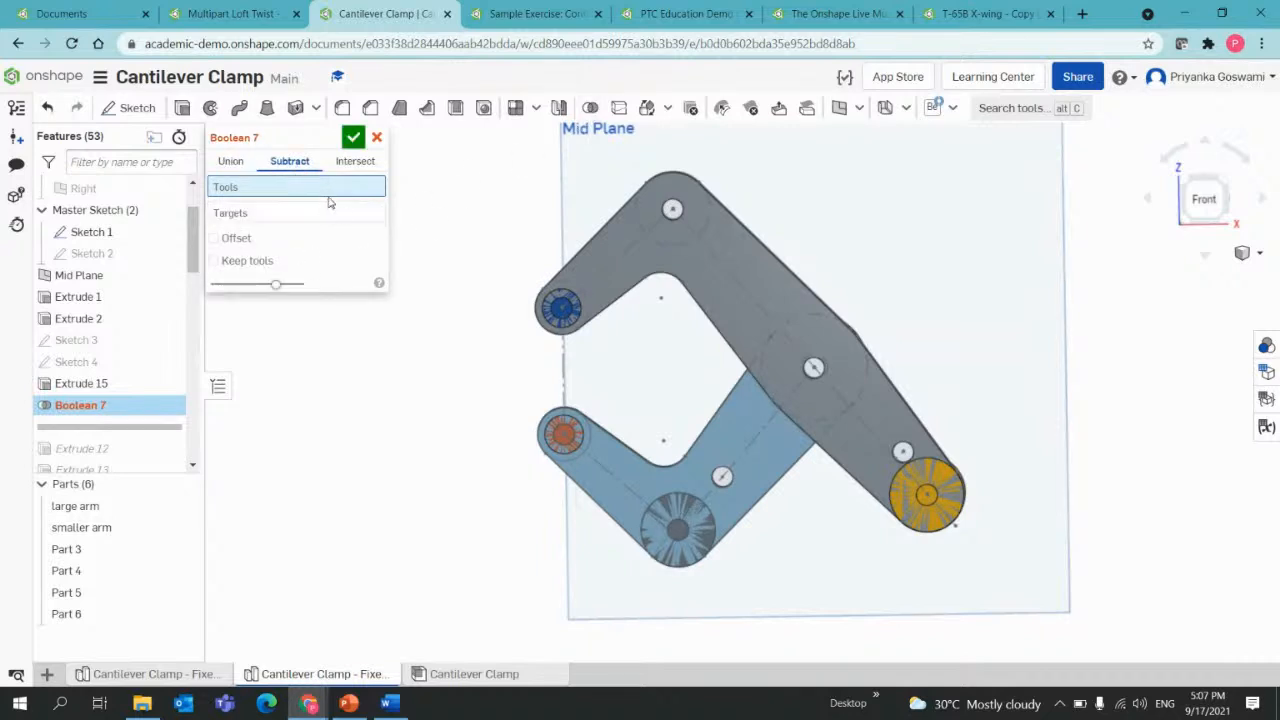
pyautogui.click(614, 258)
pyautogui.click(733, 466)
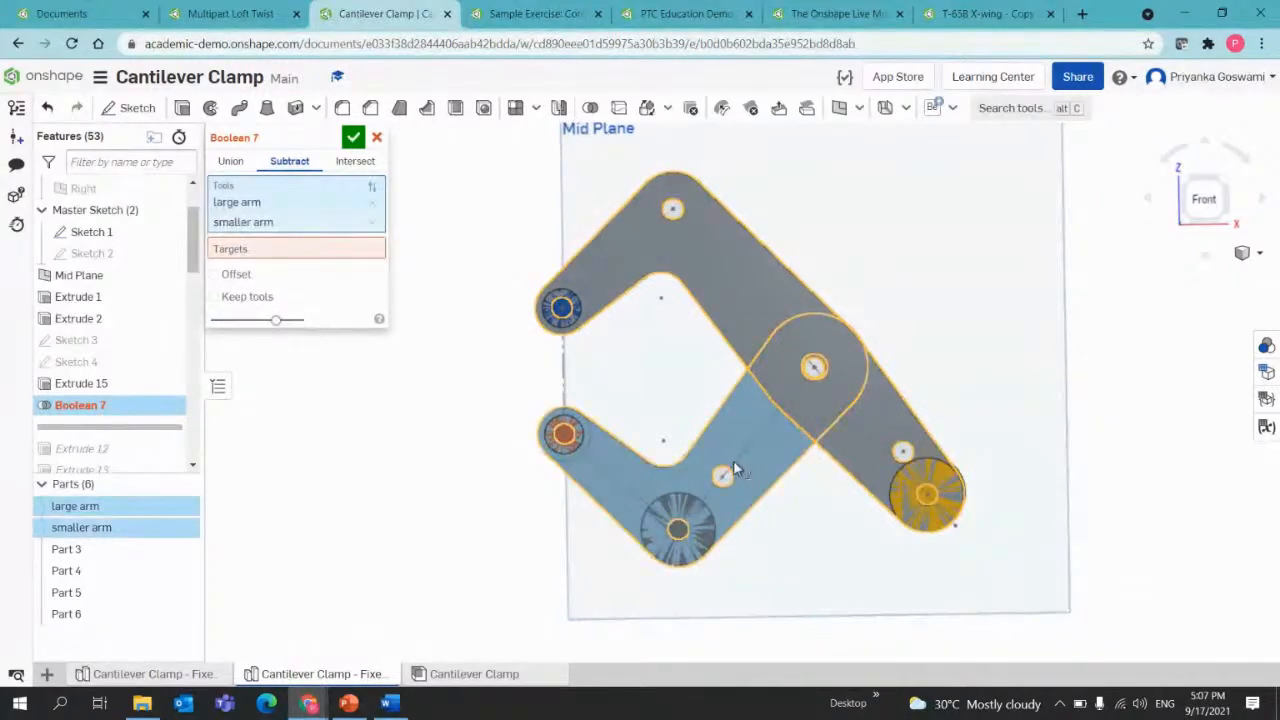
# Set all four extruded cylinders, Part 3 through Part 6, as the targets of the subtraction.
pyautogui.click(267, 252)
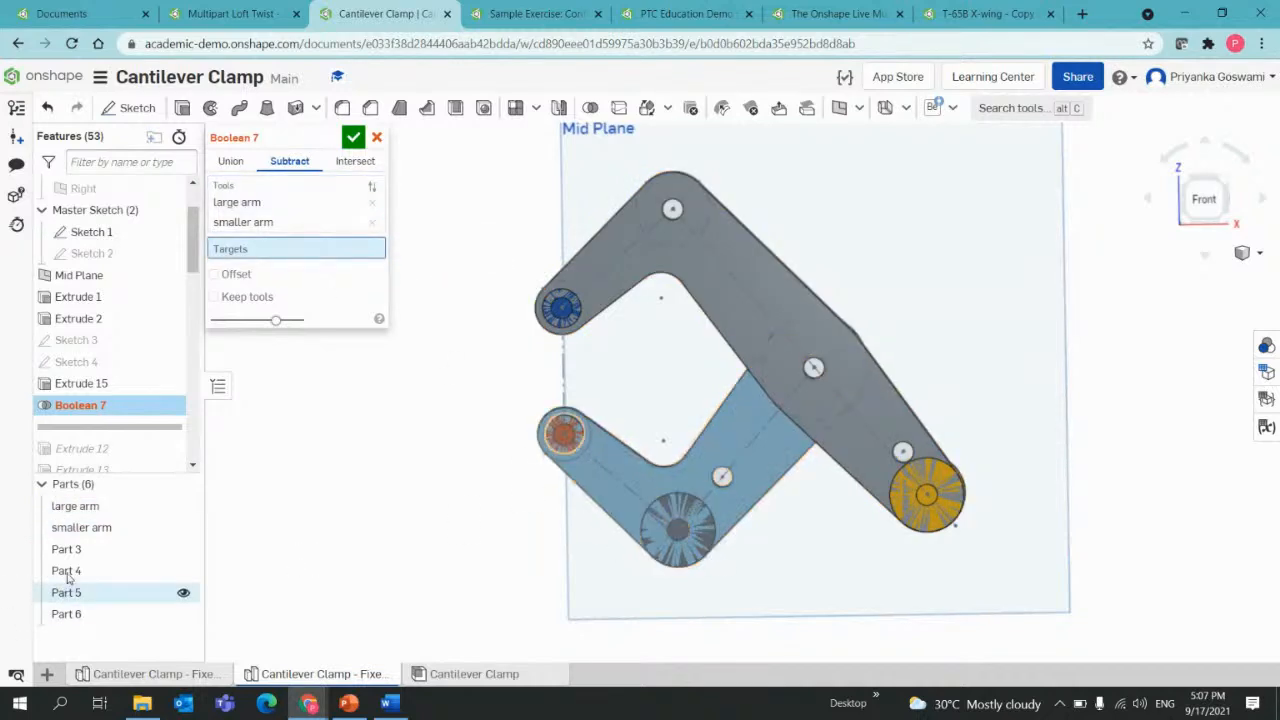
pyautogui.click(66, 571)
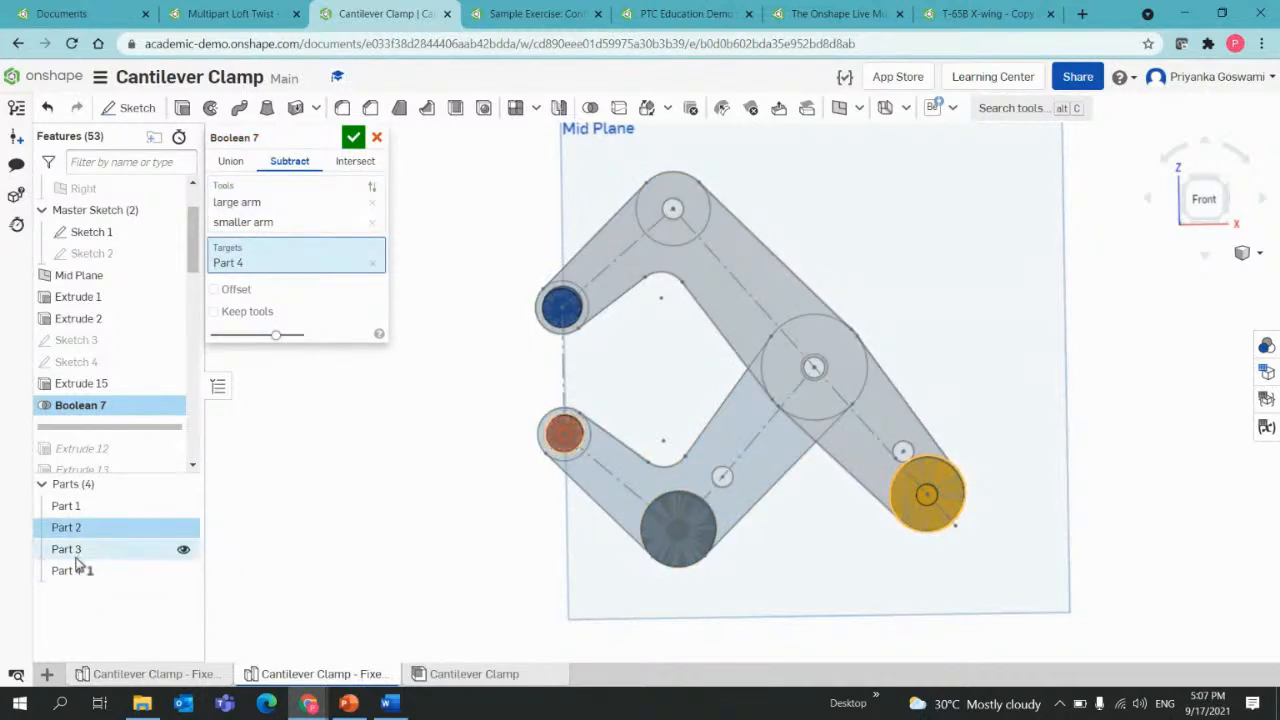
pyautogui.click(71, 571)
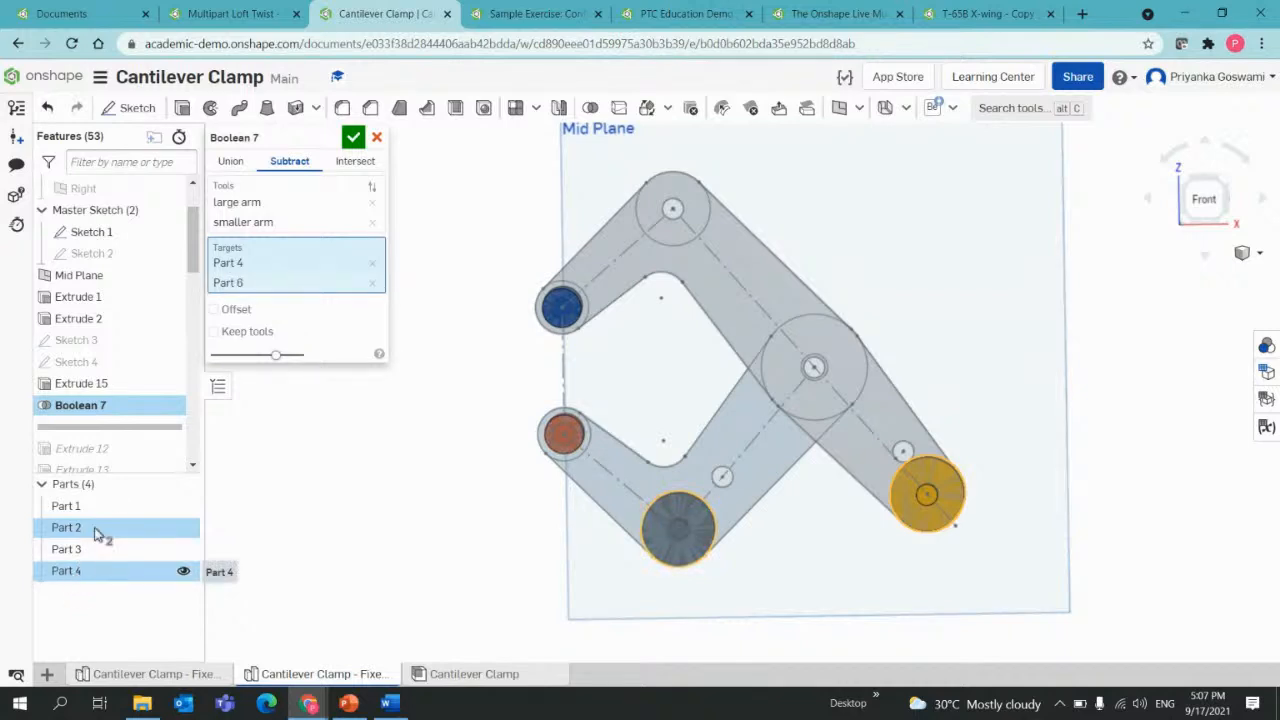
pyautogui.click(70, 549)
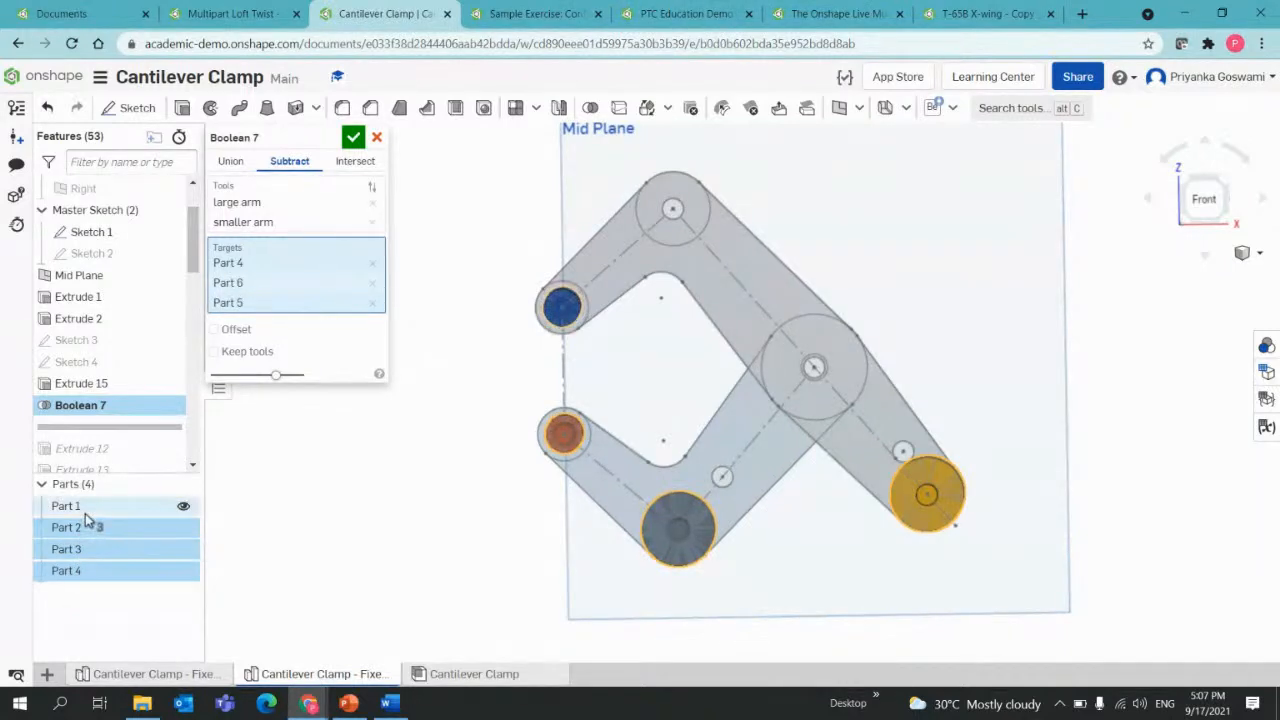
pyautogui.click(85, 513)
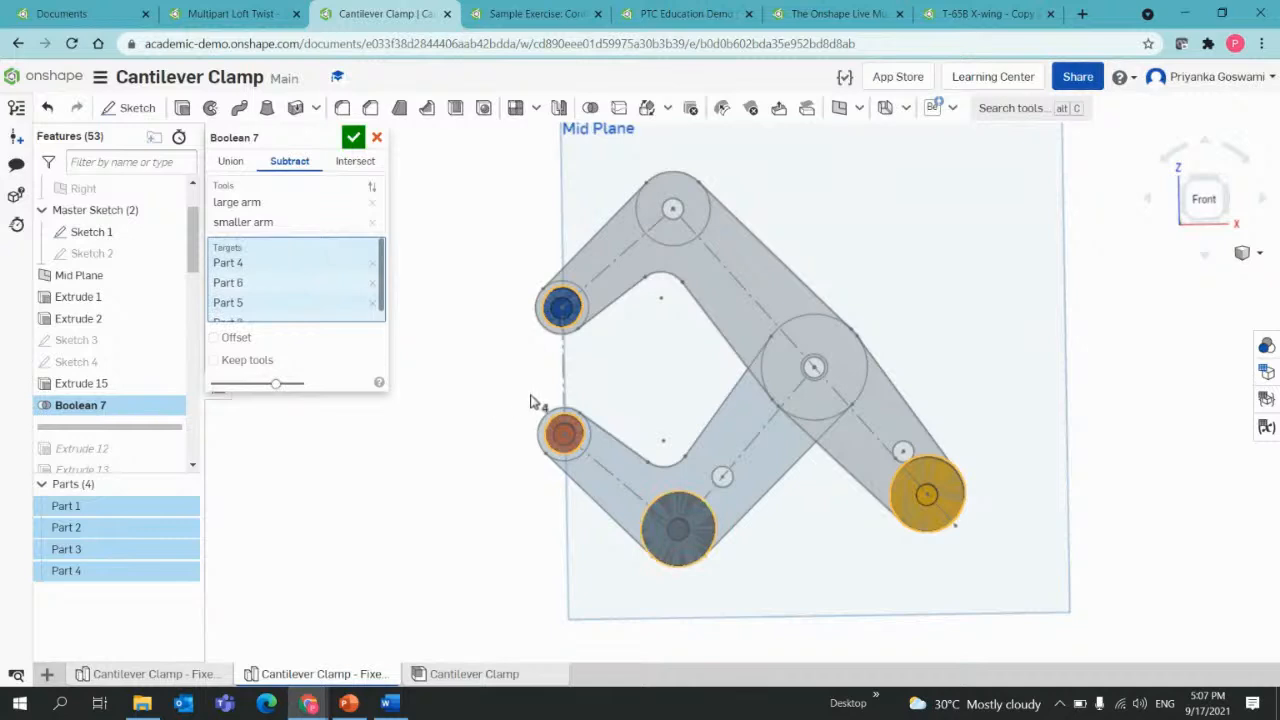
# Enable Keep tools so the arms are preserved, preview the final subtraction result, and accept the Boolean.
pyautogui.moveTo(530, 400); pyautogui.dragTo(560, 428, button='right')
pyautogui.scroll(-1, 547, 388)
pyautogui.scroll(2, 542, 391)
pyautogui.moveTo(563, 514); pyautogui.dragTo(600, 483, button='right')
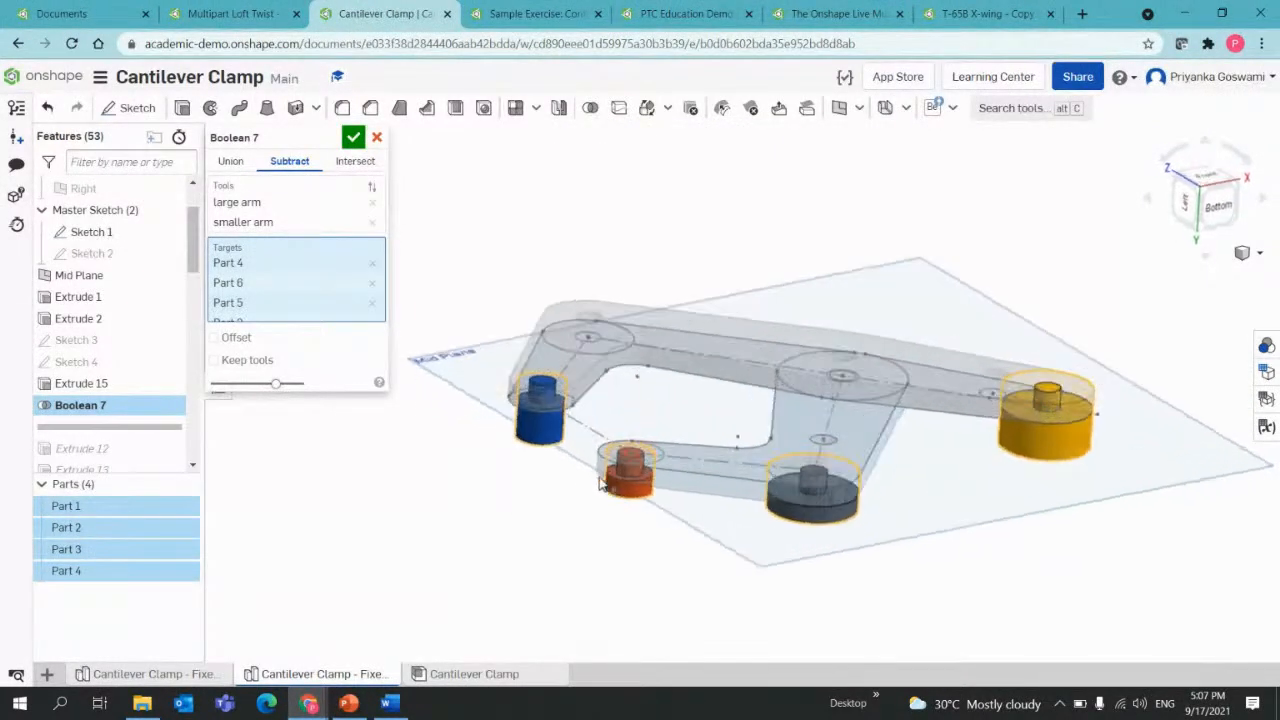
pyautogui.scroll(6, 585, 490)
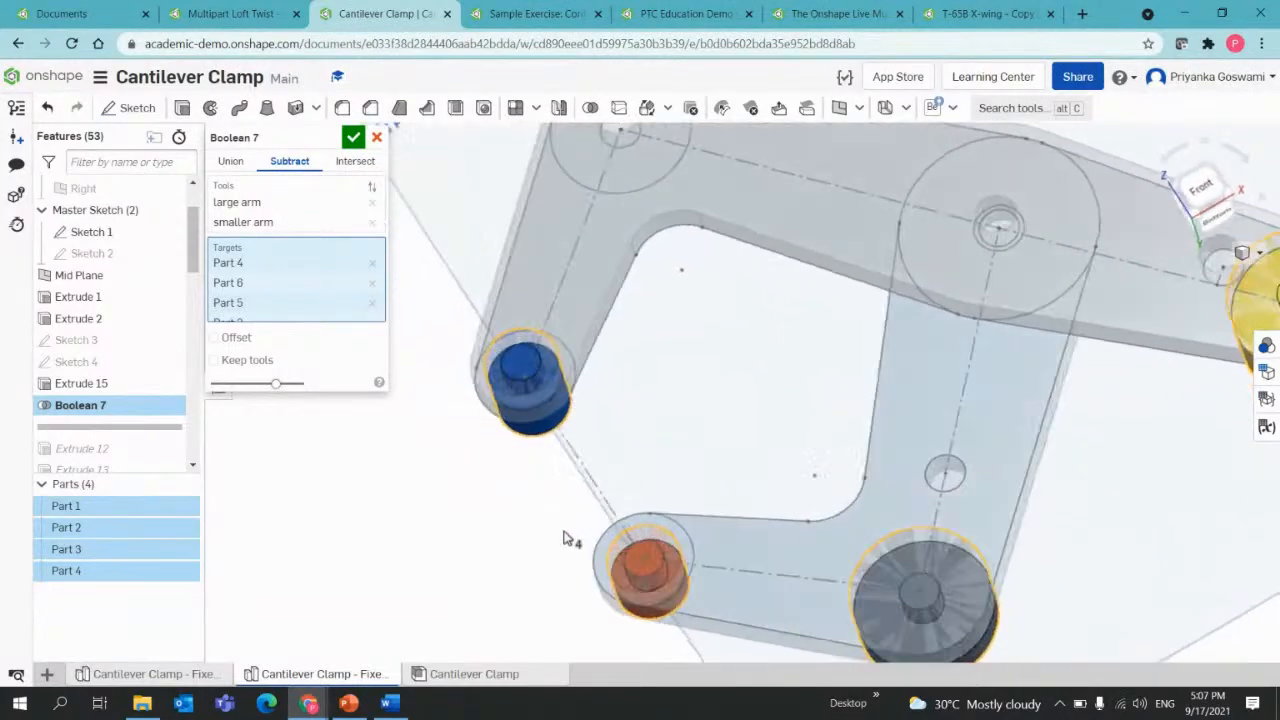
pyautogui.scroll(-5, 569, 534)
pyautogui.moveTo(586, 537); pyautogui.dragTo(579, 573, button='right')
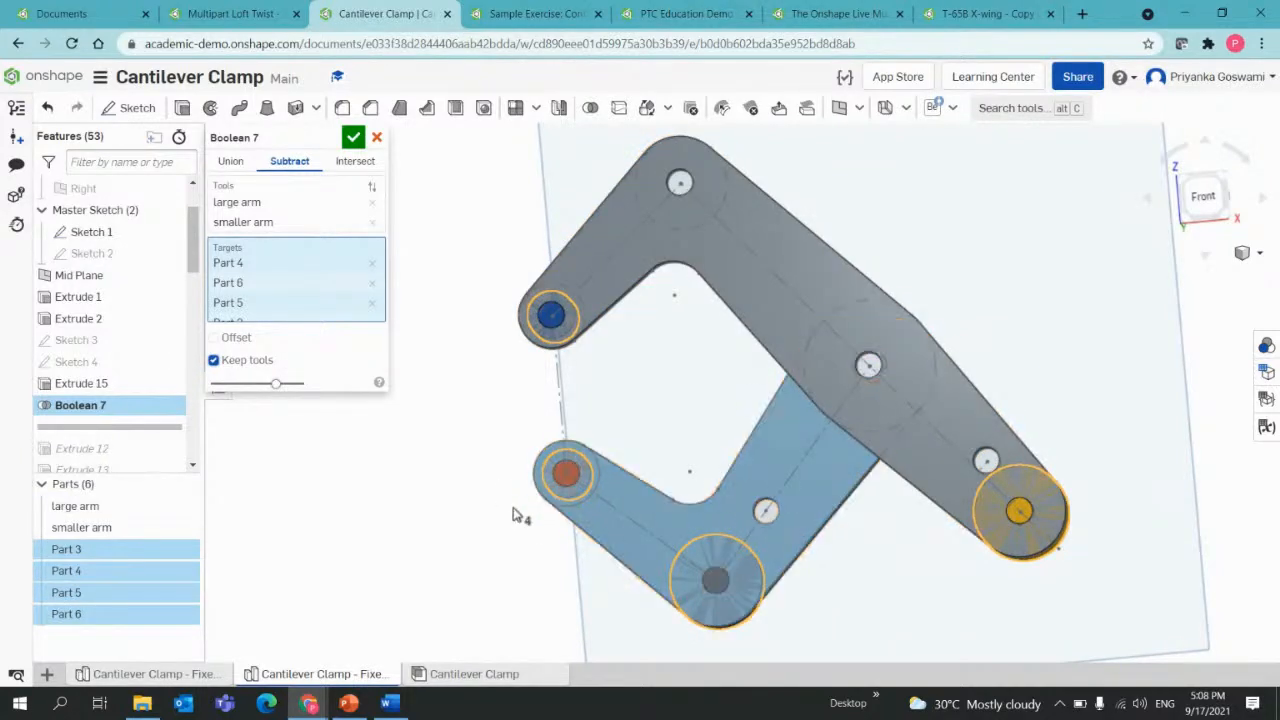
pyautogui.moveTo(277, 386); pyautogui.dragTo(315, 393)
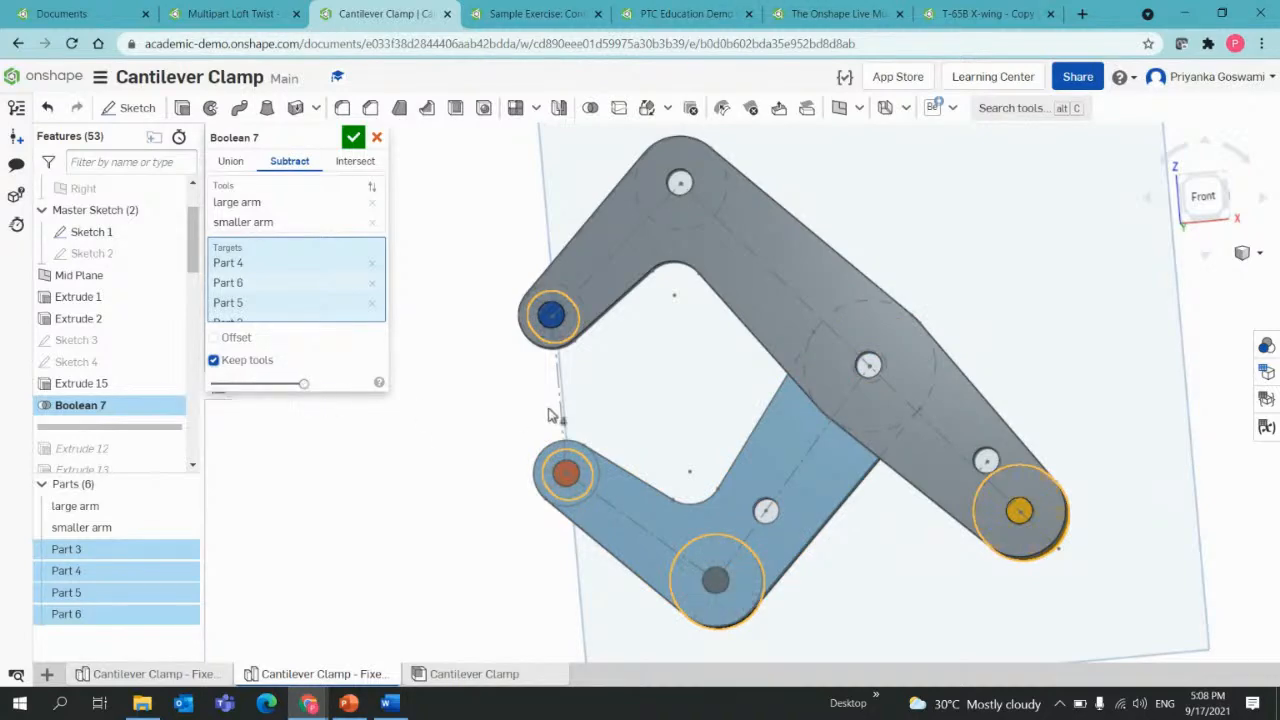
pyautogui.moveTo(559, 386); pyautogui.dragTo(661, 393, button='right')
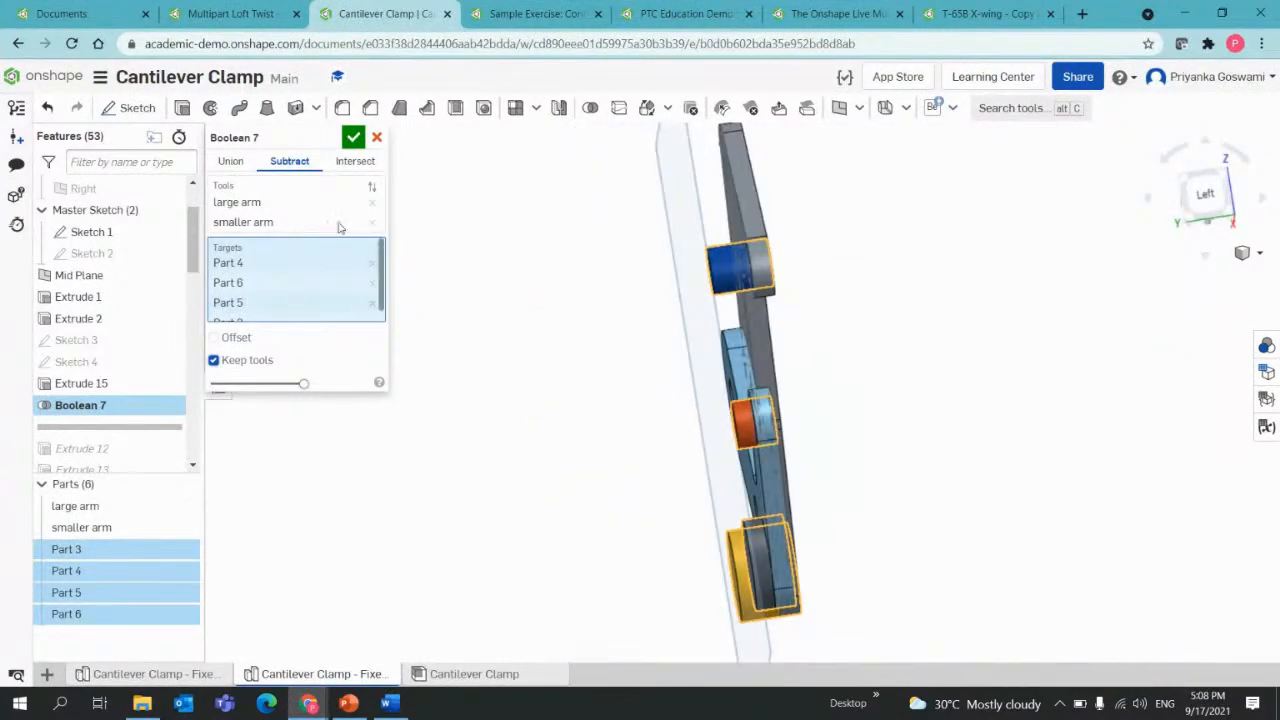
pyautogui.click(355, 139)
# Hide the large arm and the smaller arm so that only the four cylindrical parts are shown.
pyautogui.hotkey('shift', '1')
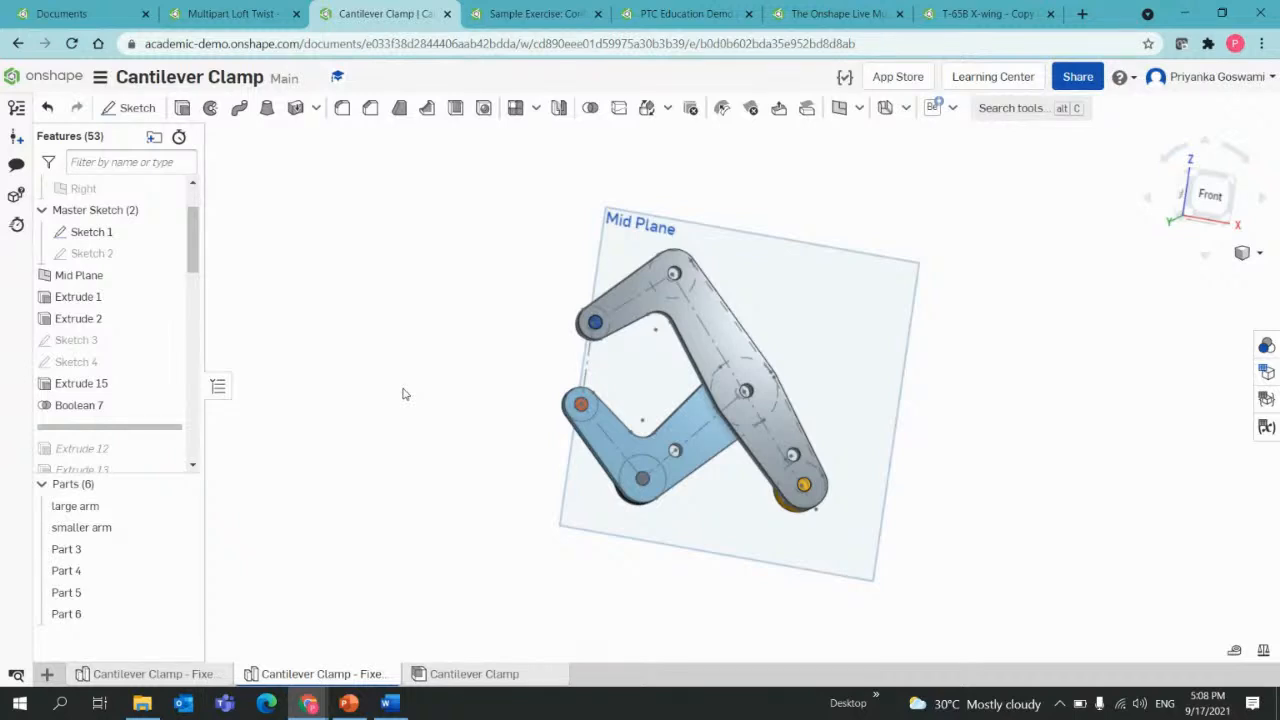
pyautogui.moveTo(405, 394); pyautogui.dragTo(402, 420, button='right')
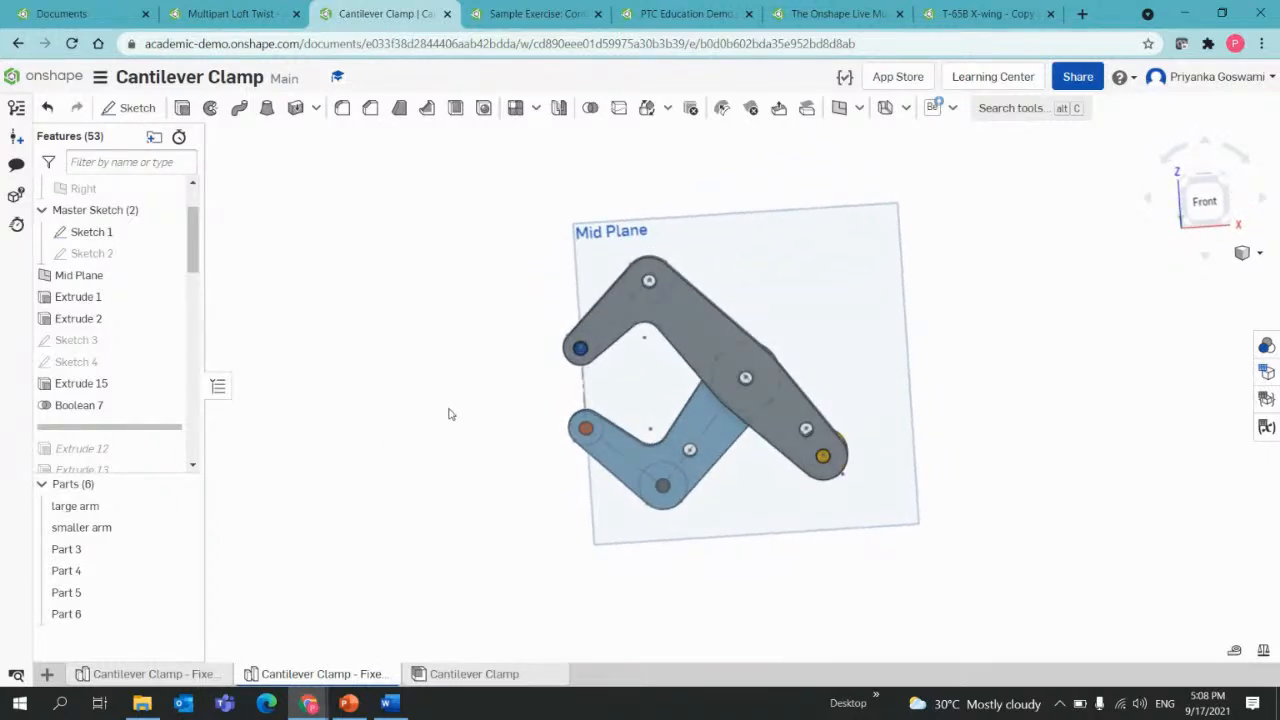
pyautogui.scroll(2, 464, 425)
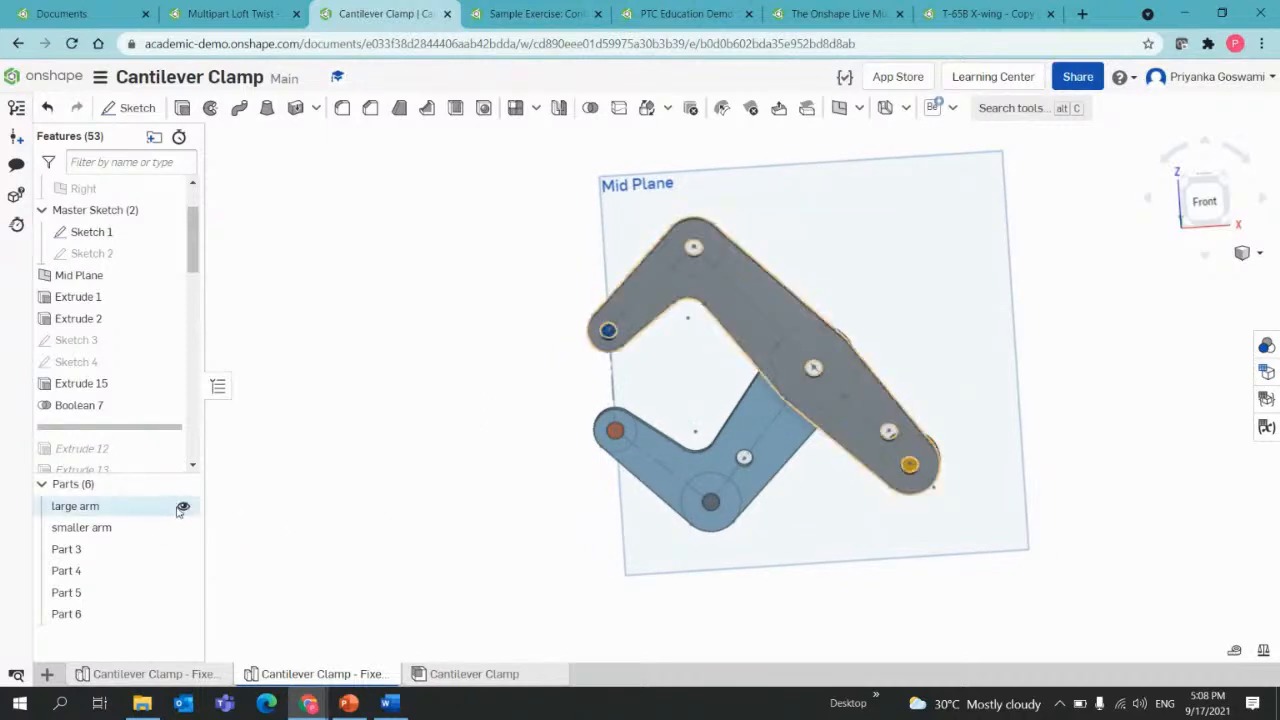
pyautogui.click(180, 506)
pyautogui.click(183, 527)
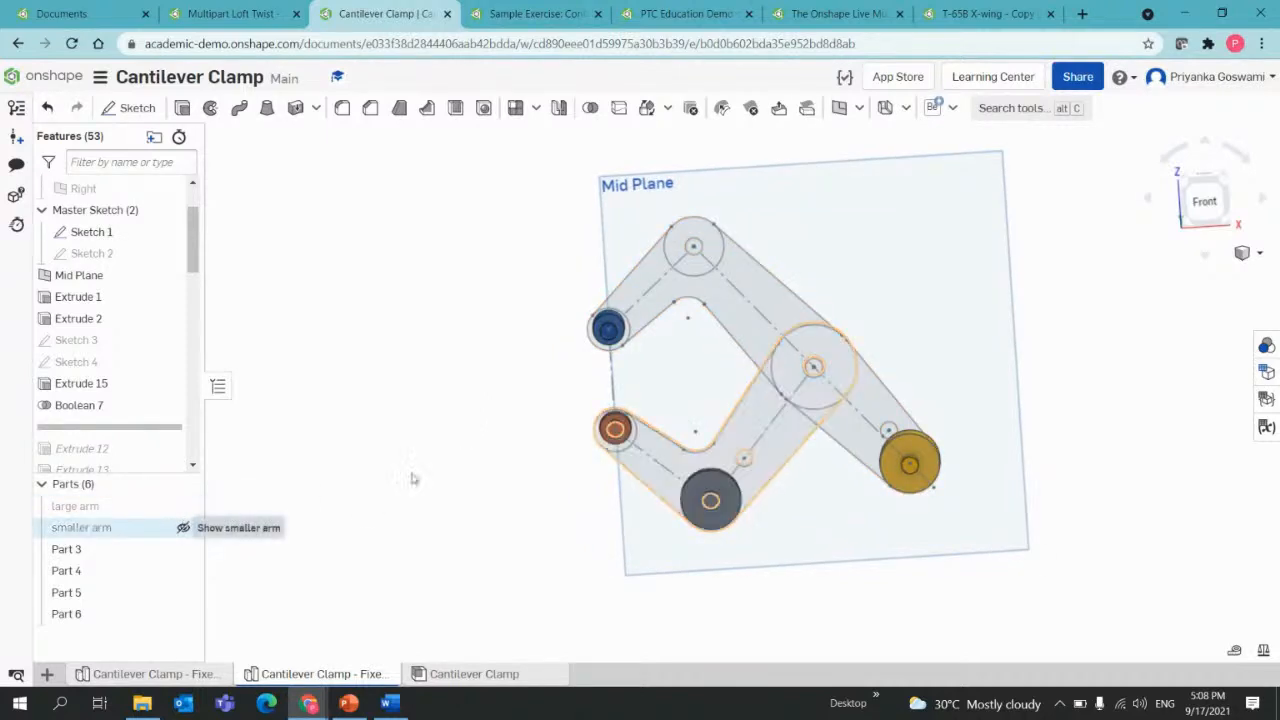
# Hide Sketch 1 so that the master sketch no longer overlays the four cylindrical parts.
pyautogui.moveTo(469, 434); pyautogui.dragTo(518, 443, button='right')
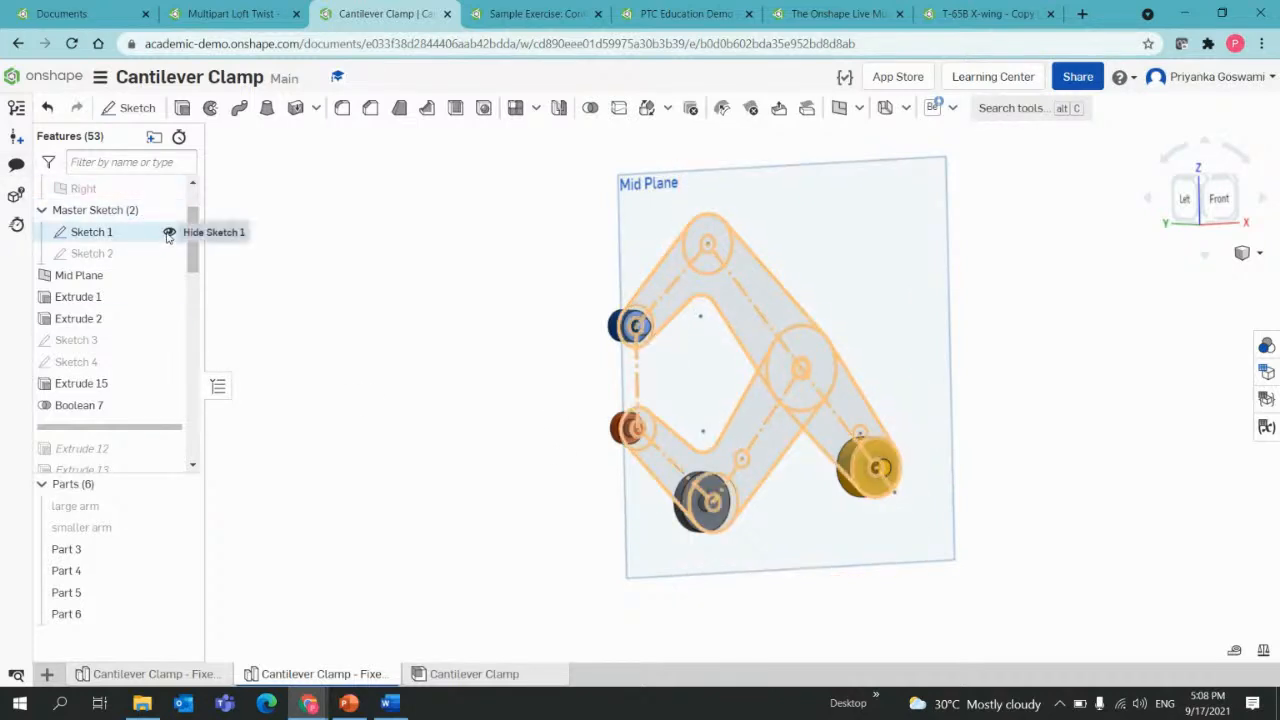
pyautogui.click(169, 234)
pyautogui.moveTo(441, 286)
pyautogui.mouseDown(button='right')
pyautogui.moveTo(421, 332)
pyautogui.moveTo(455, 331)
pyautogui.moveTo(443, 351)
pyautogui.moveTo(437, 300)
pyautogui.mouseUp(button='right')
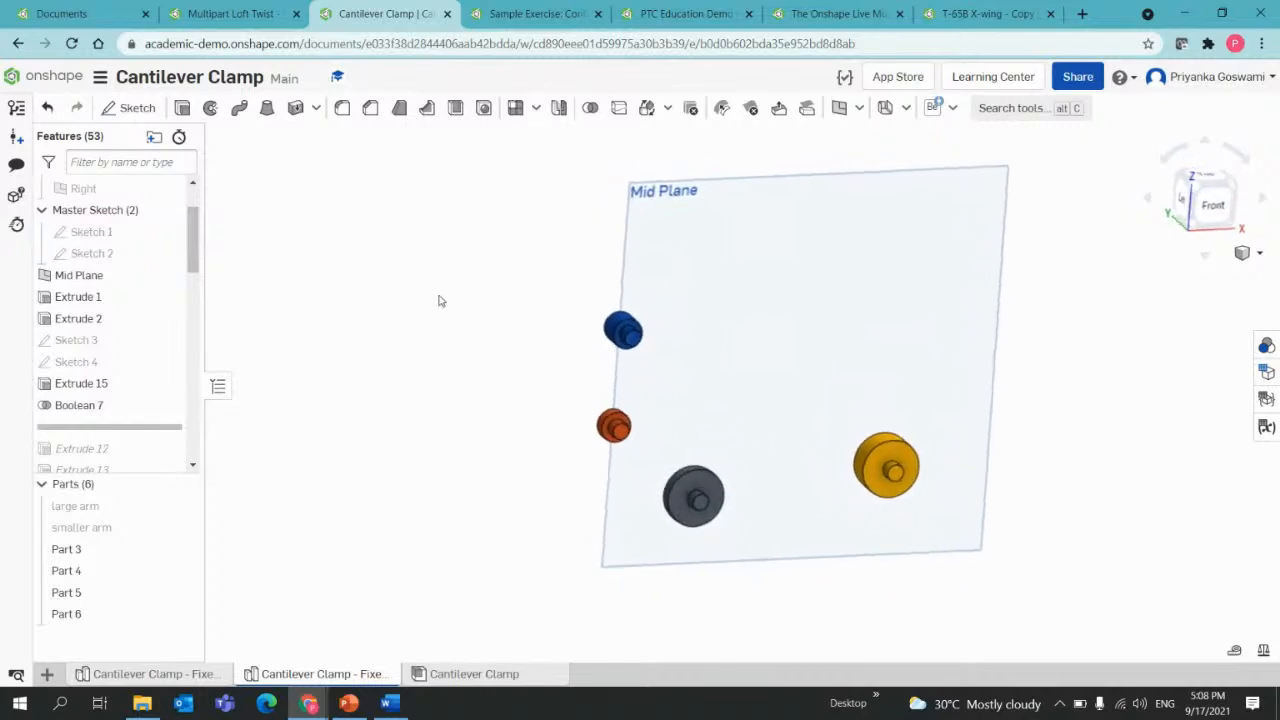
# Mirror the four cylindrical parts, Part 3 through Part 6, about the Mid Plane with the result set to New.
pyautogui.moveTo(466, 236); pyautogui.dragTo(1060, 603)
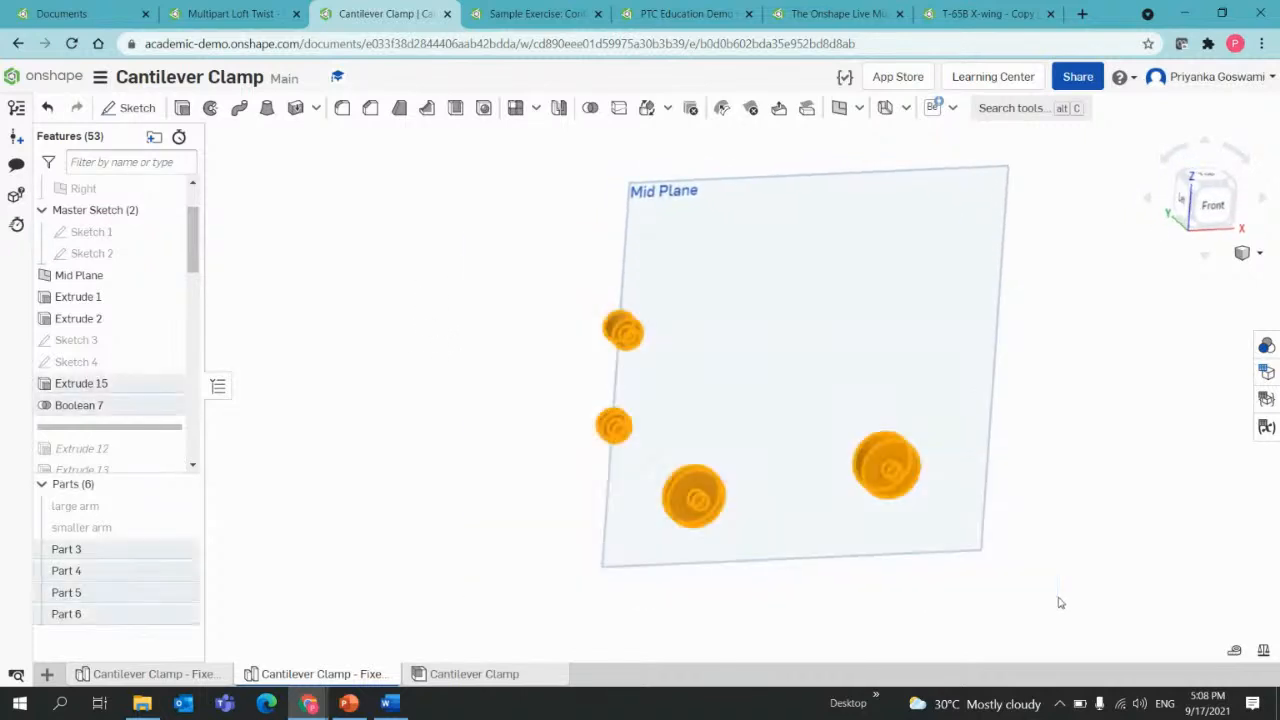
pyautogui.click(560, 108)
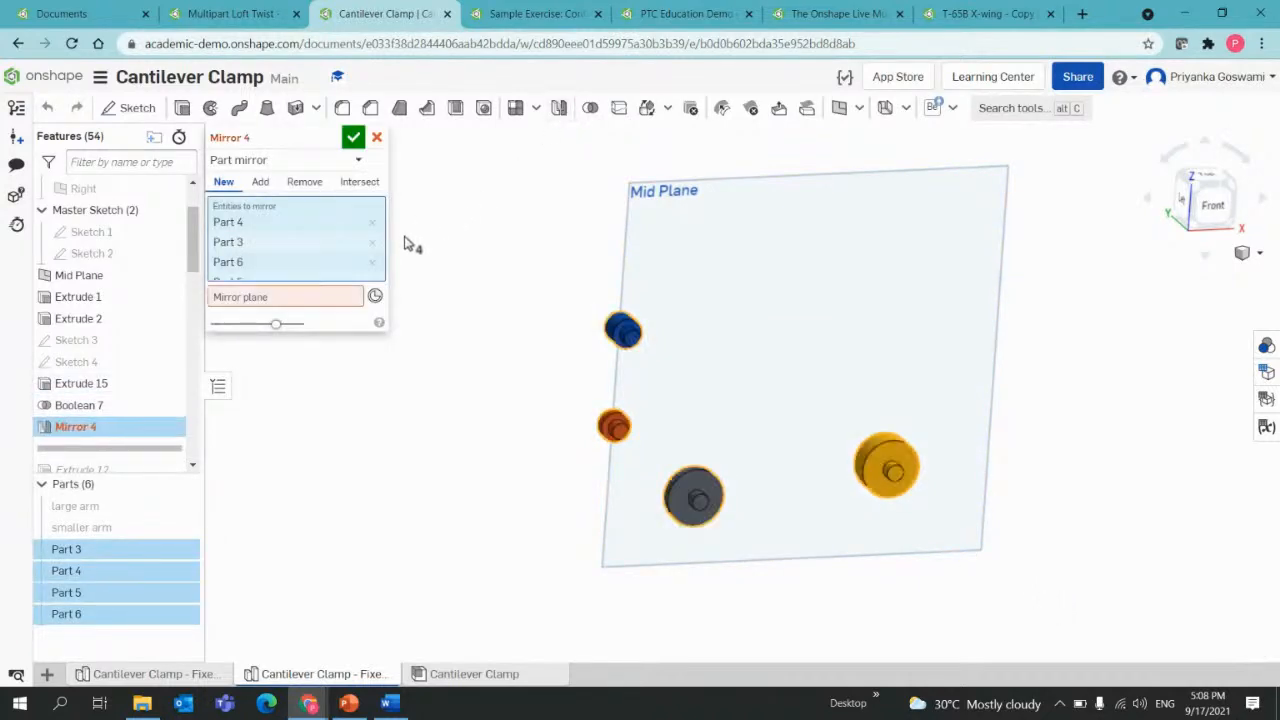
pyautogui.moveTo(511, 377); pyautogui.dragTo(543, 320, button='right')
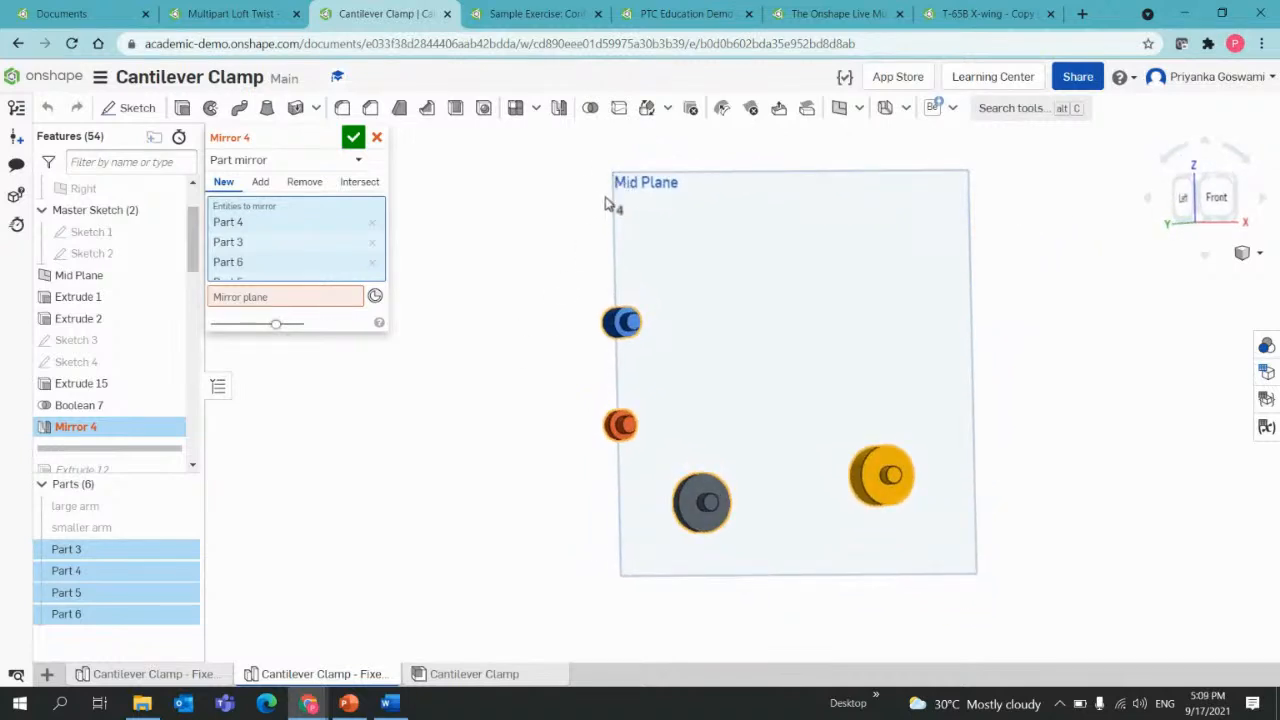
pyautogui.click(326, 295)
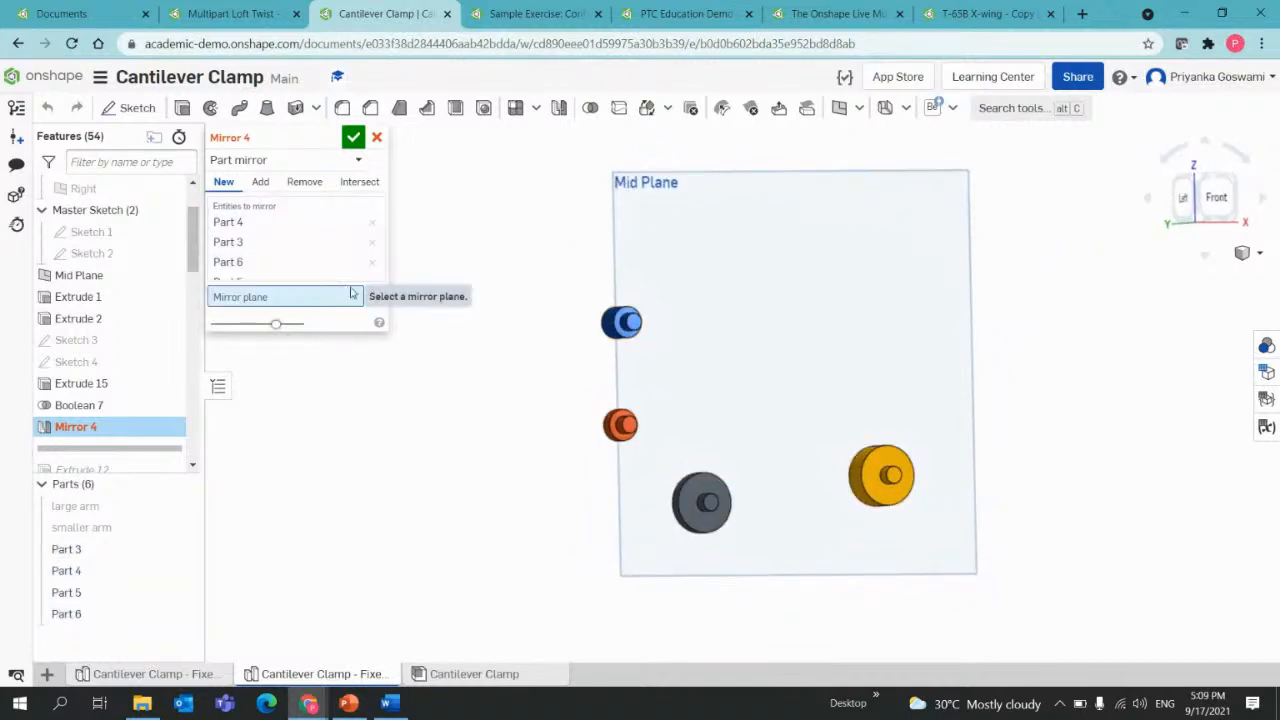
pyautogui.click(624, 204)
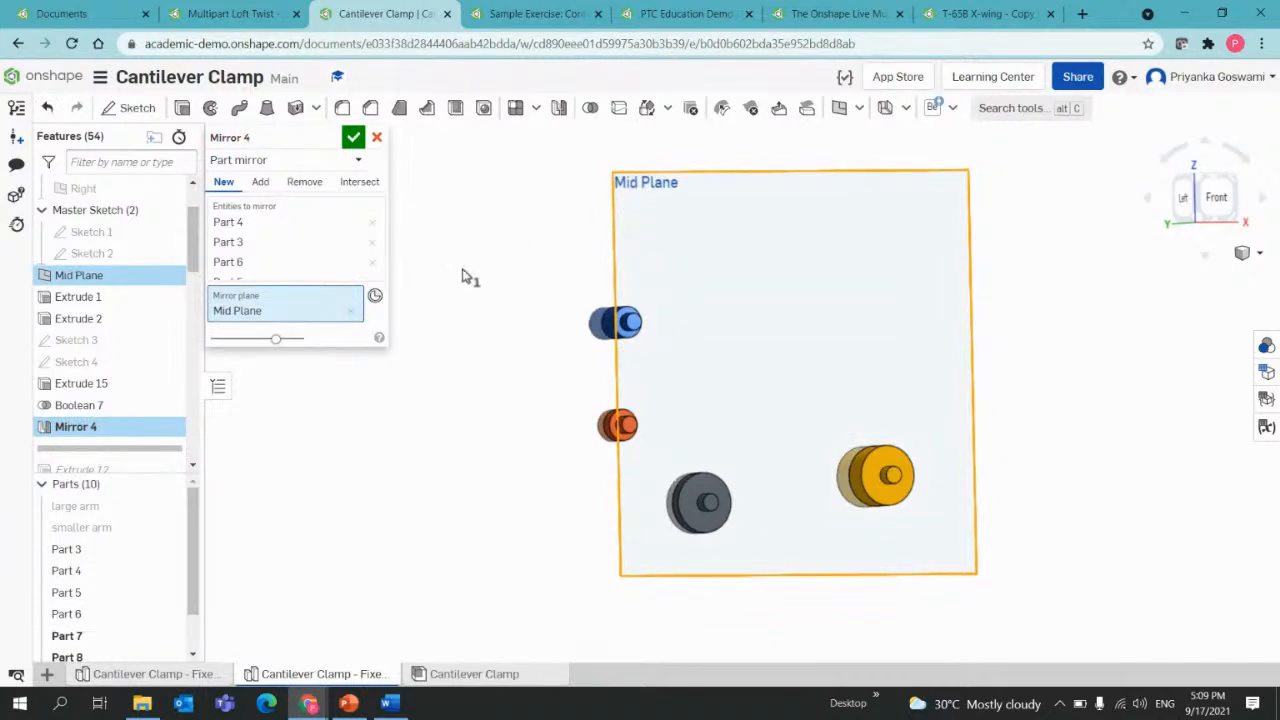
pyautogui.moveTo(462, 276); pyautogui.dragTo(533, 281, button='right')
pyautogui.scroll(-6, 706, 404)
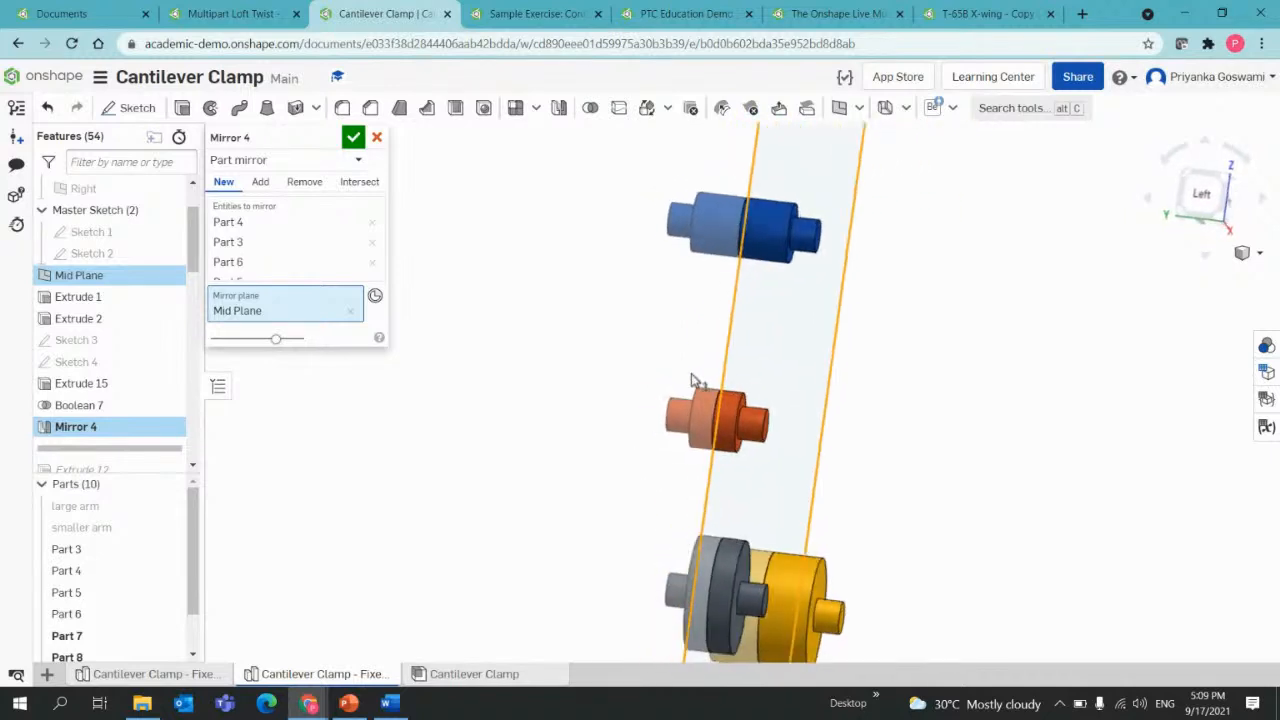
pyautogui.scroll(3, 698, 385)
pyautogui.scroll(-1, 45, 590)
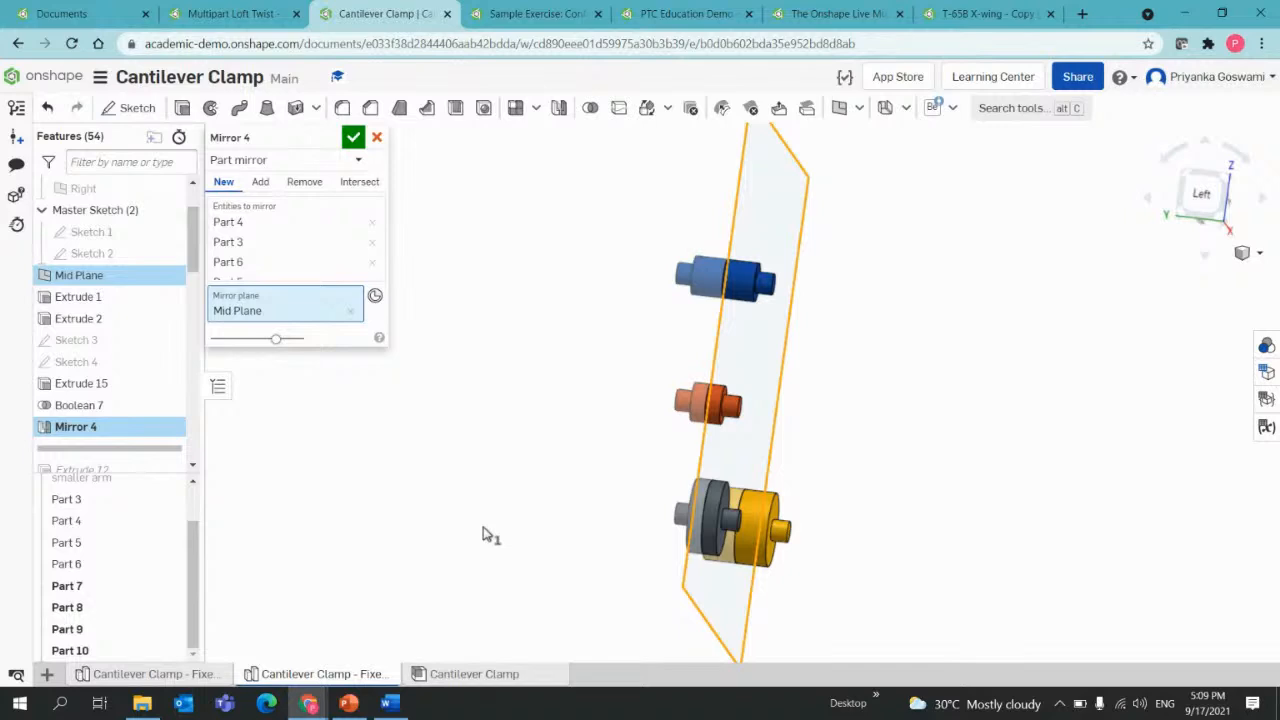
# Switch the mirror to Add with Part 3 through Part 6 as the merge scope, and accept it.
pyautogui.click(261, 182)
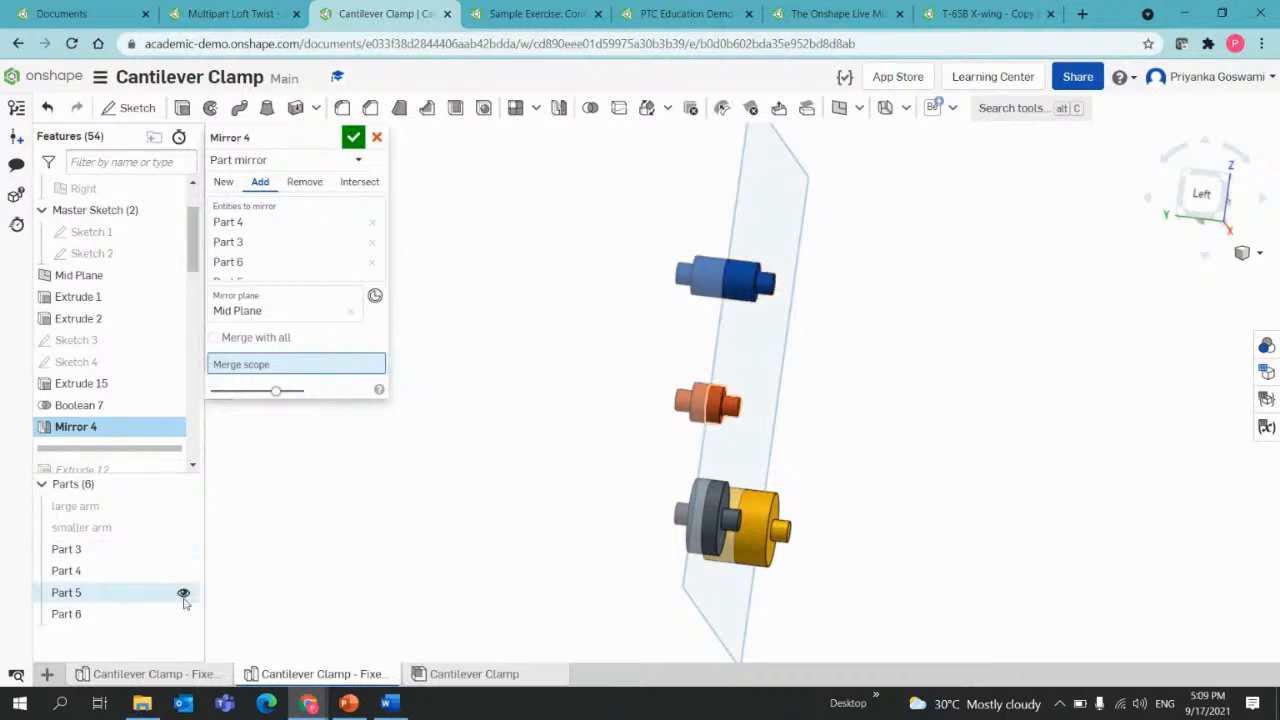
pyautogui.click(90, 615)
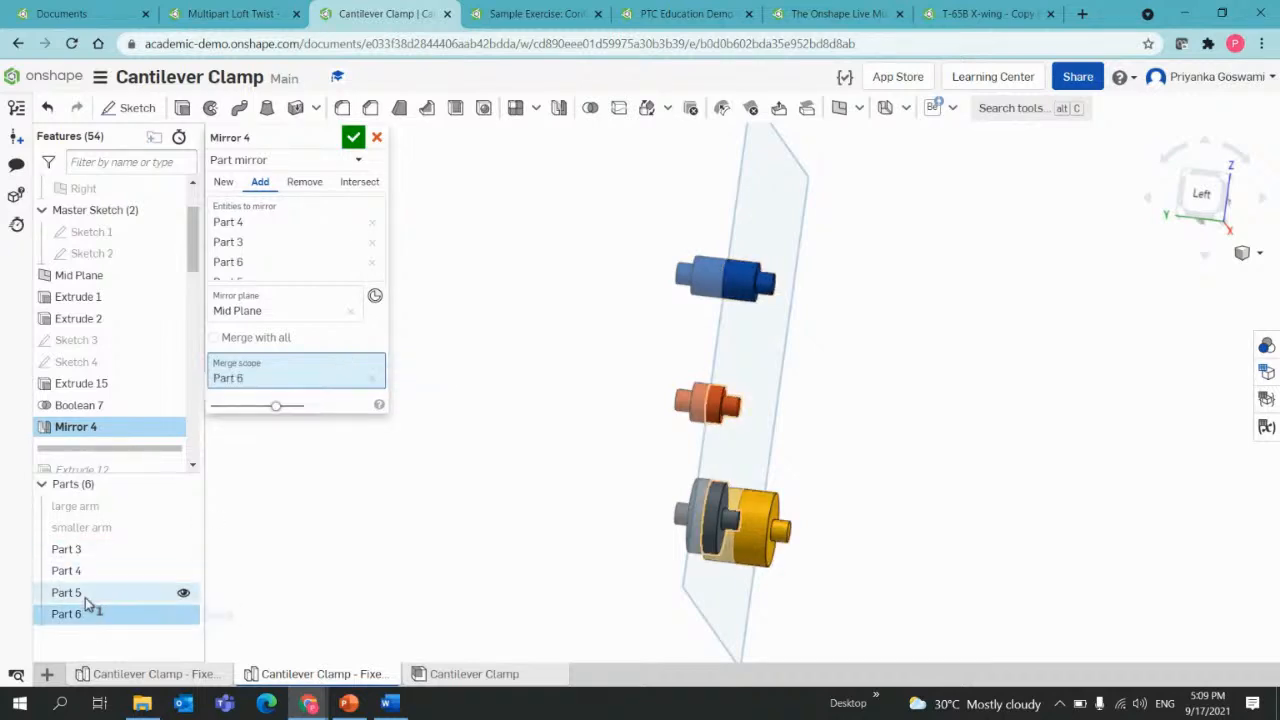
pyautogui.click(85, 593)
pyautogui.click(83, 570)
pyautogui.click(83, 553)
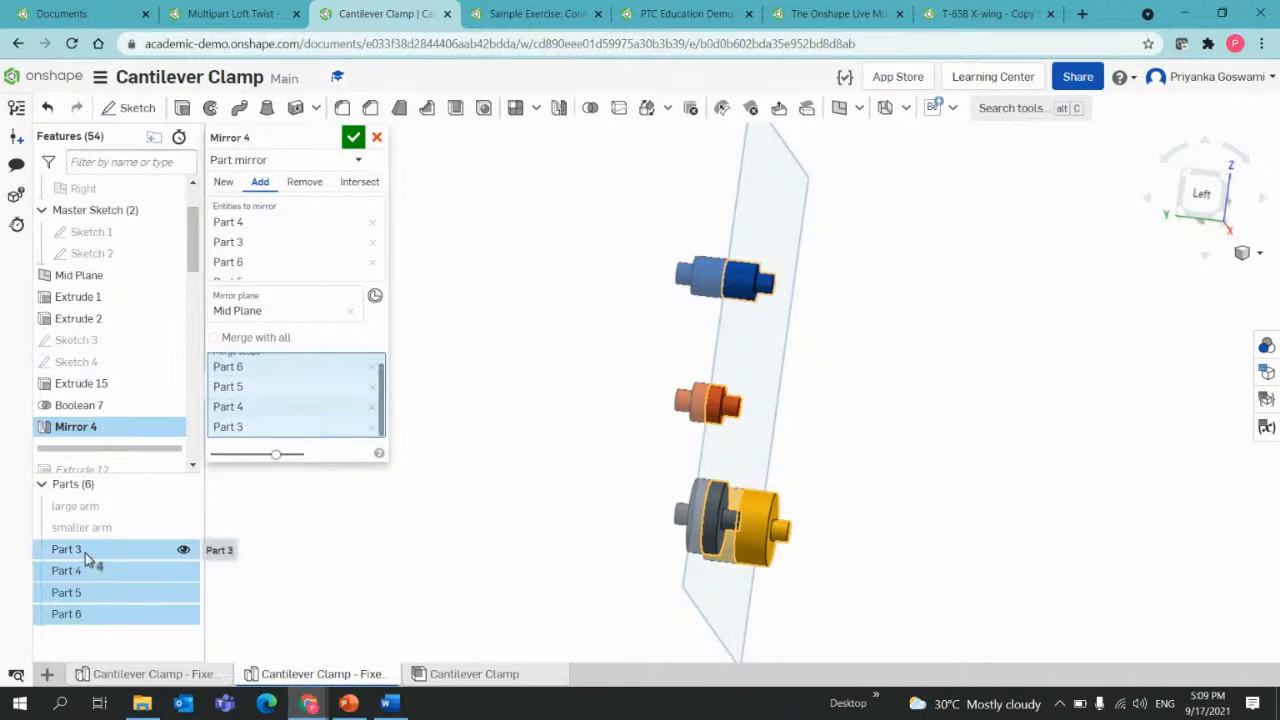
pyautogui.moveTo(417, 572); pyautogui.dragTo(445, 587, button='right')
pyautogui.scroll(1, 613, 565)
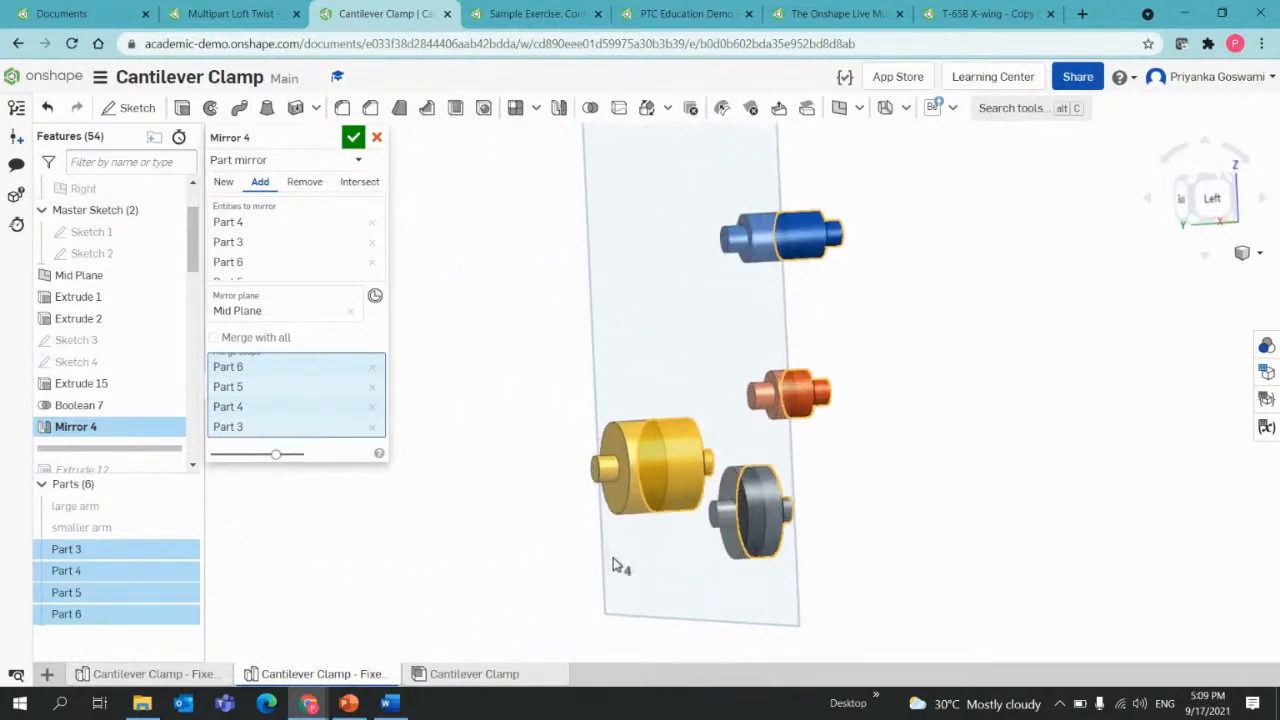
pyautogui.scroll(-2, 613, 565)
pyautogui.moveTo(613, 565)
pyautogui.mouseDown(button='right')
pyautogui.moveTo(669, 563)
pyautogui.moveTo(634, 563)
pyautogui.mouseUp(button='right')
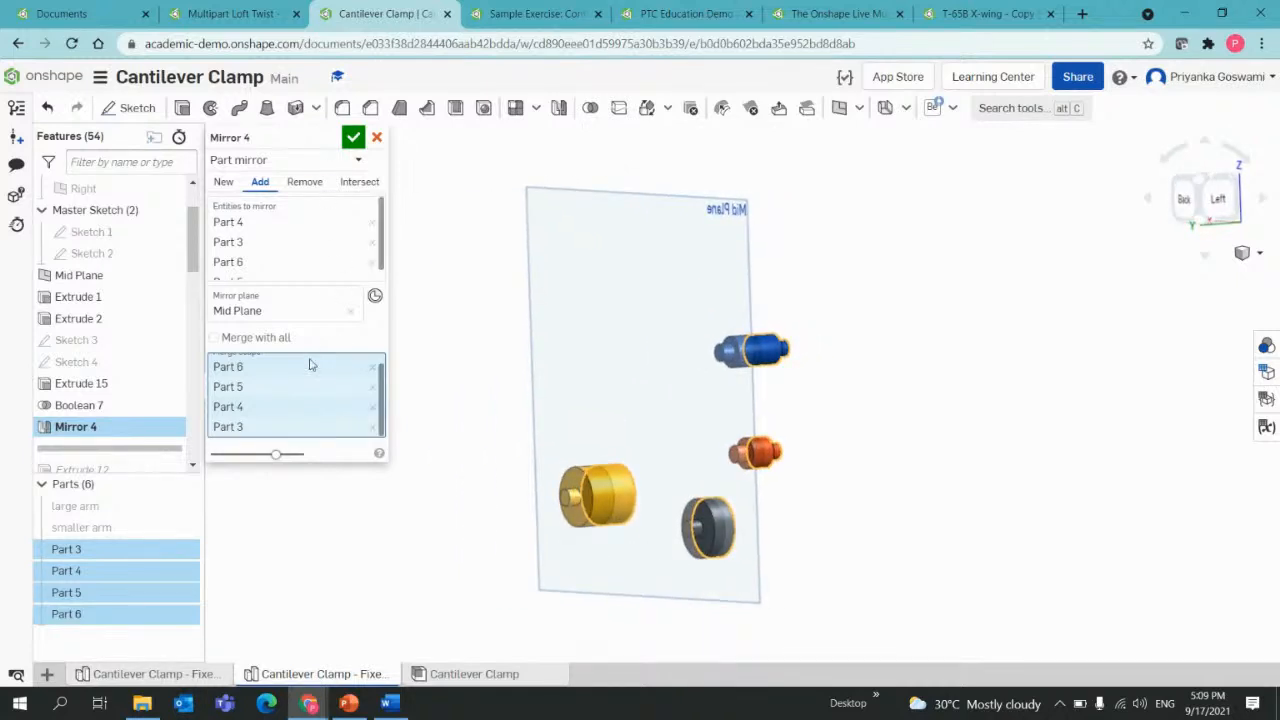
pyautogui.moveTo(280, 461)
pyautogui.mouseDown()
pyautogui.moveTo(311, 457)
pyautogui.moveTo(284, 459)
pyautogui.mouseUp()
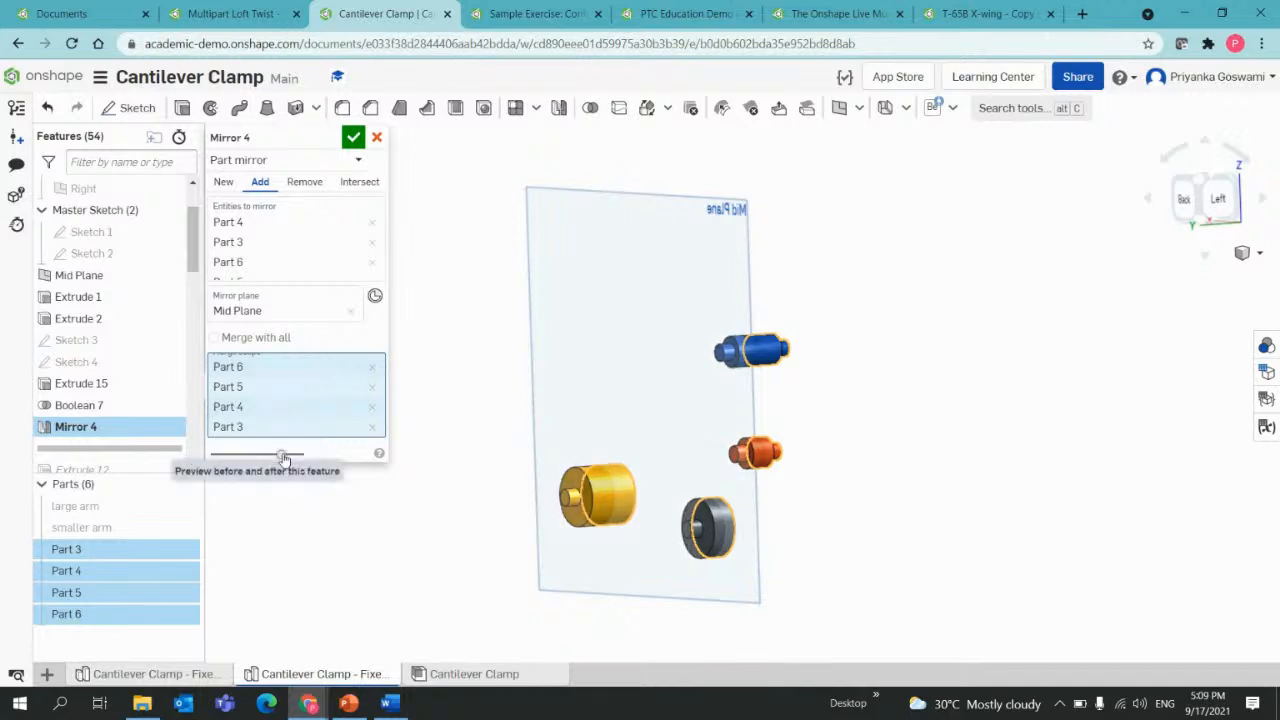
pyautogui.click(353, 137)
pyautogui.moveTo(410, 553); pyautogui.dragTo(366, 527, button='right')
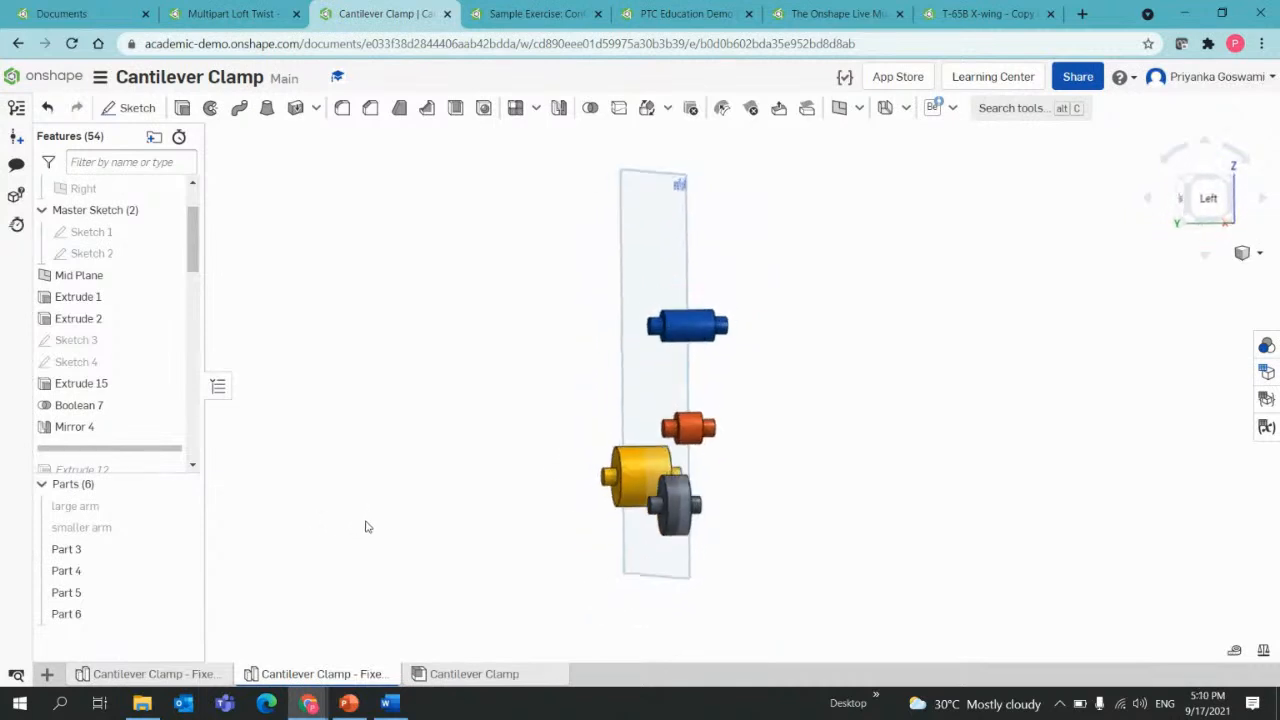
# Edit Mirror 4 to create the mirrored halves as New parts instead, and accept the change.
pyautogui.doubleClick(108, 427)
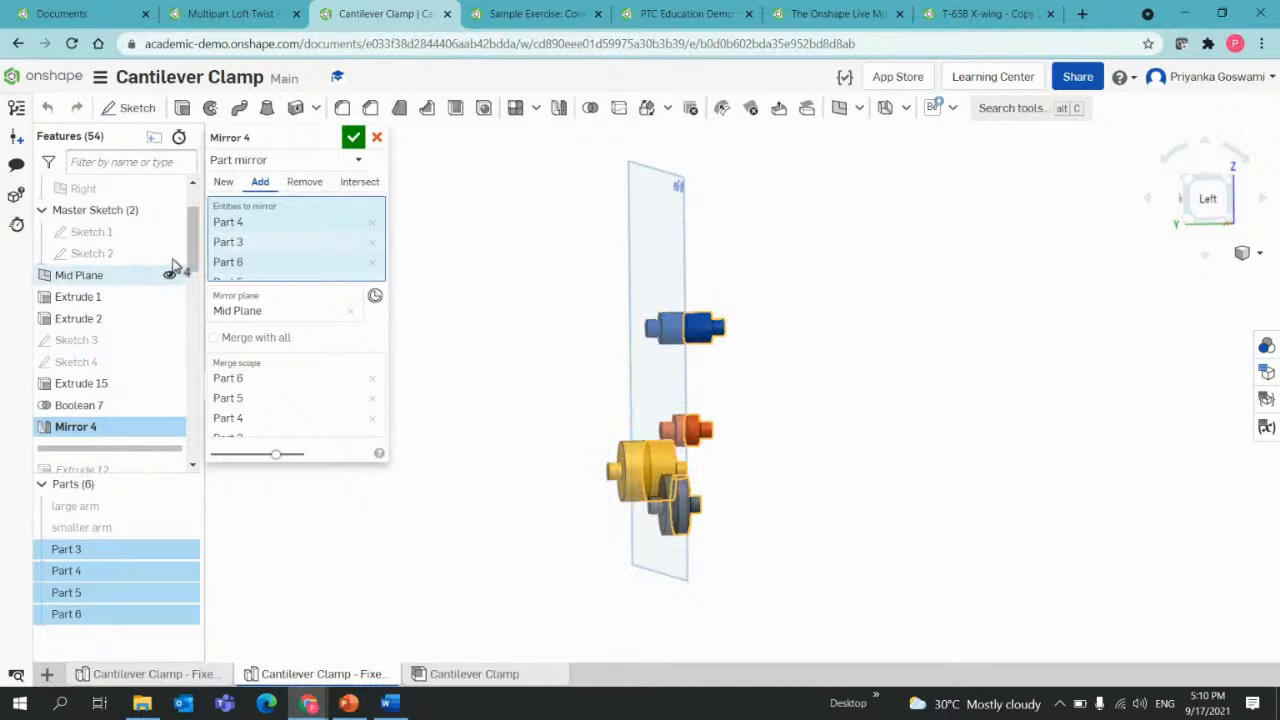
pyautogui.click(226, 186)
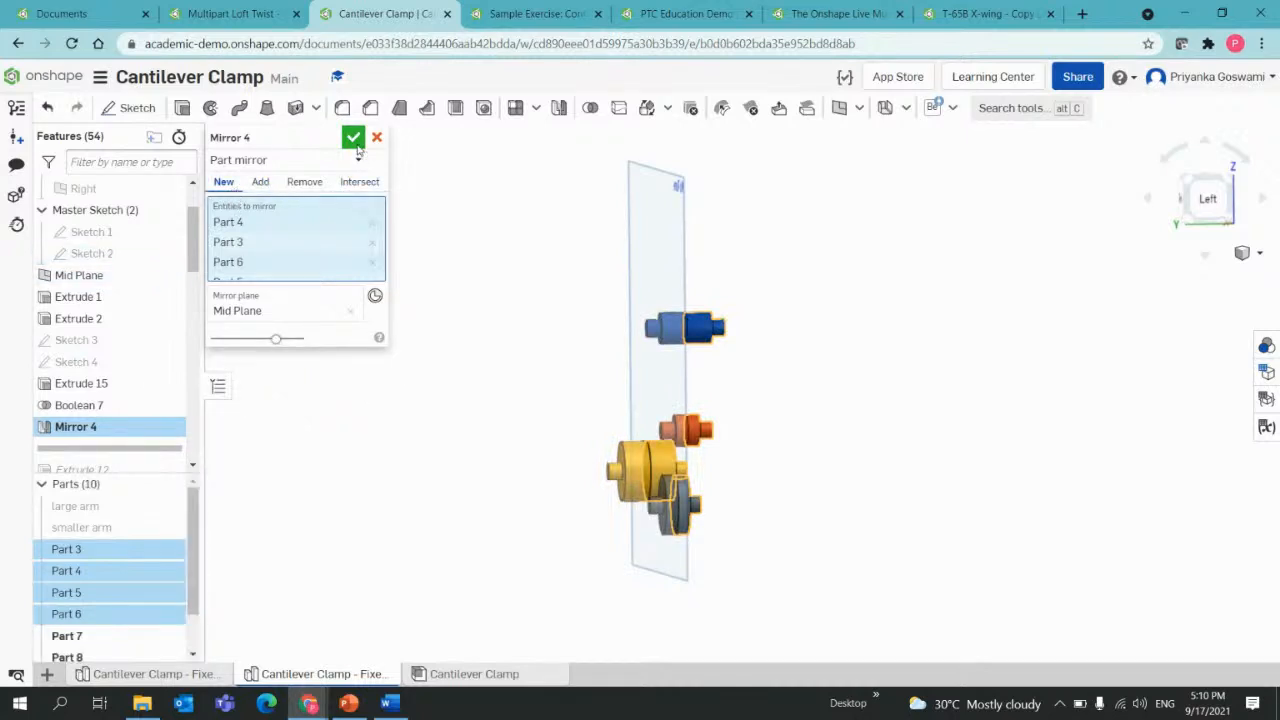
pyautogui.scroll(-2, 80, 652)
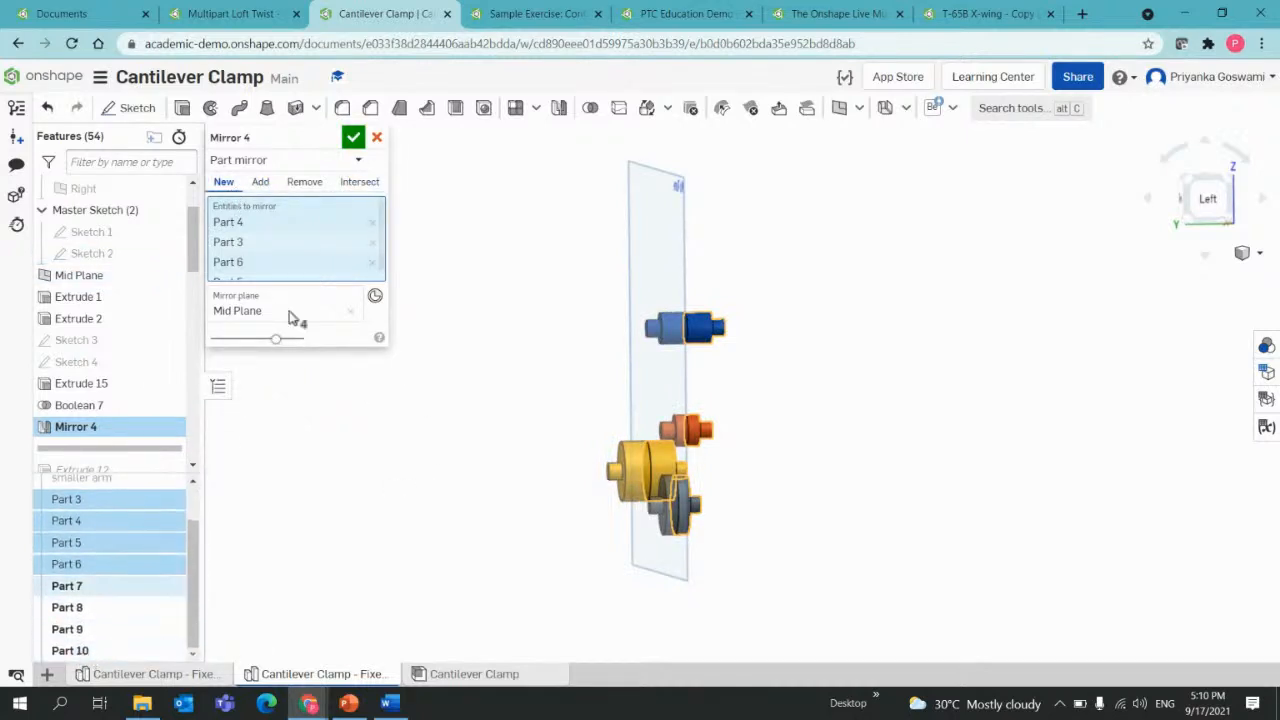
pyautogui.click(349, 146)
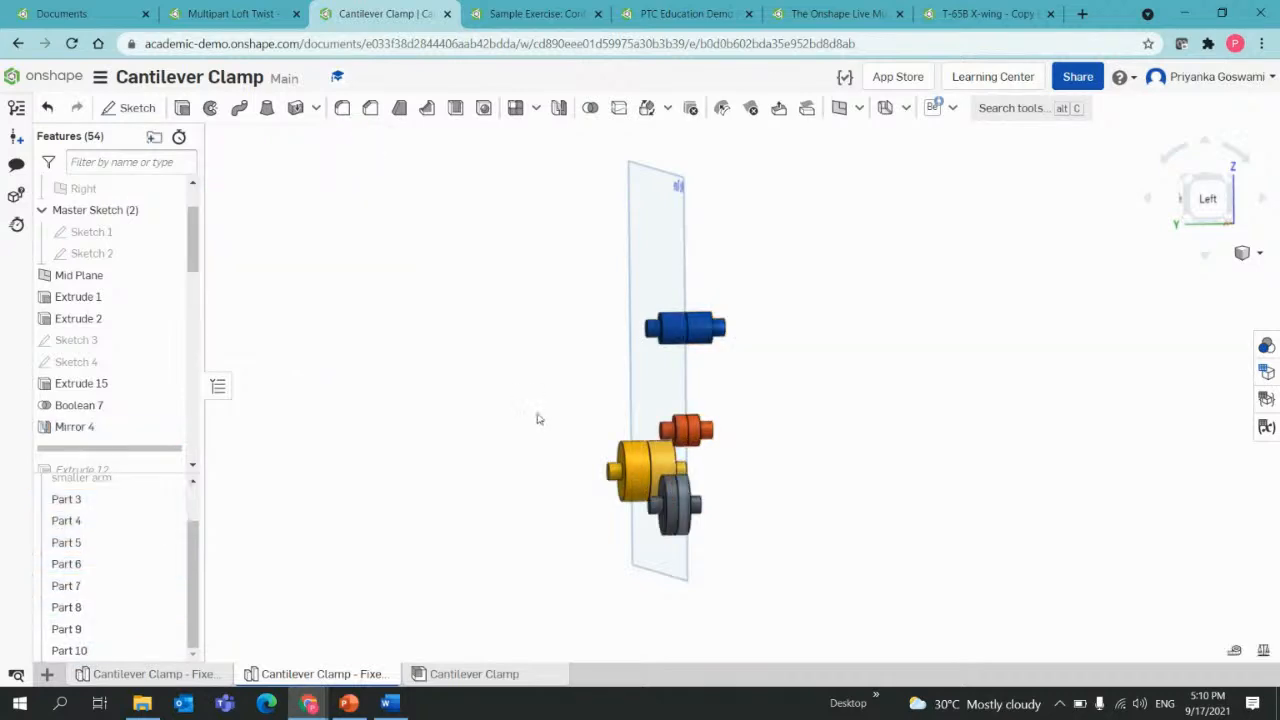
pyautogui.moveTo(538, 416); pyautogui.dragTo(536, 426, button='right')
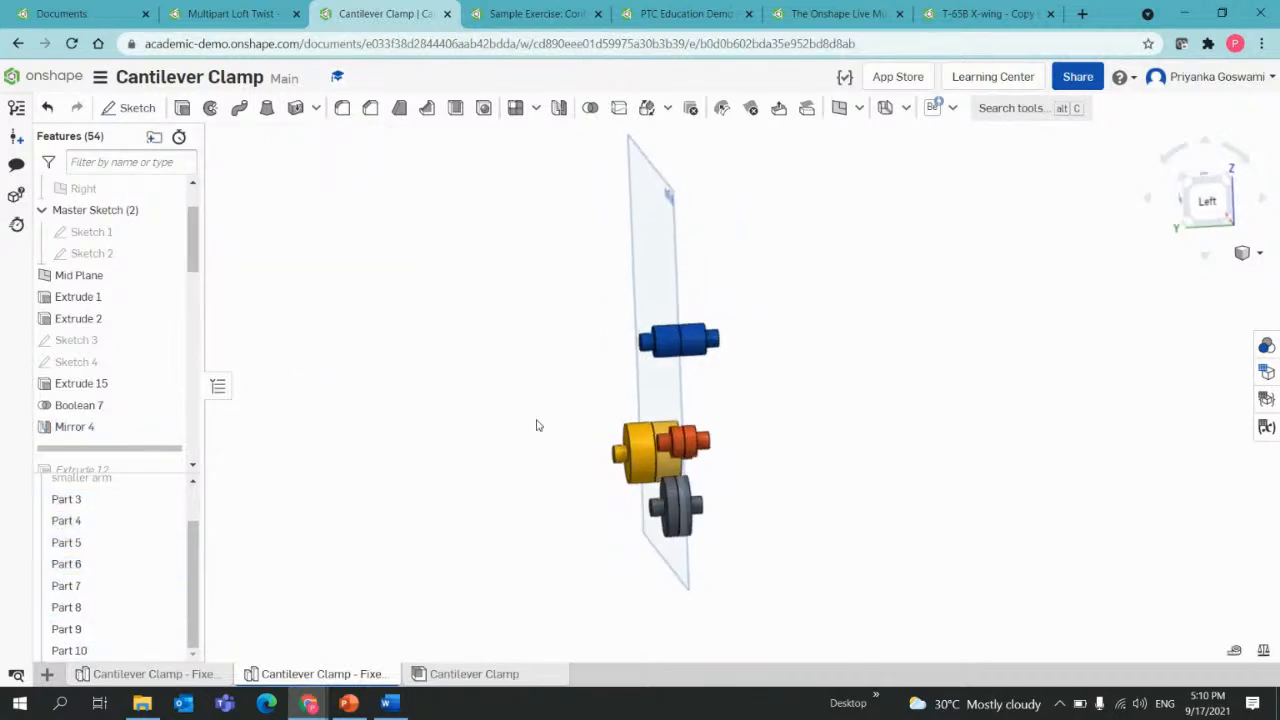
# Create a Boolean union with Part 3, Part 7, Part 5, Part 8, Part 10 and Part 6 as the tools.
pyautogui.click(590, 107)
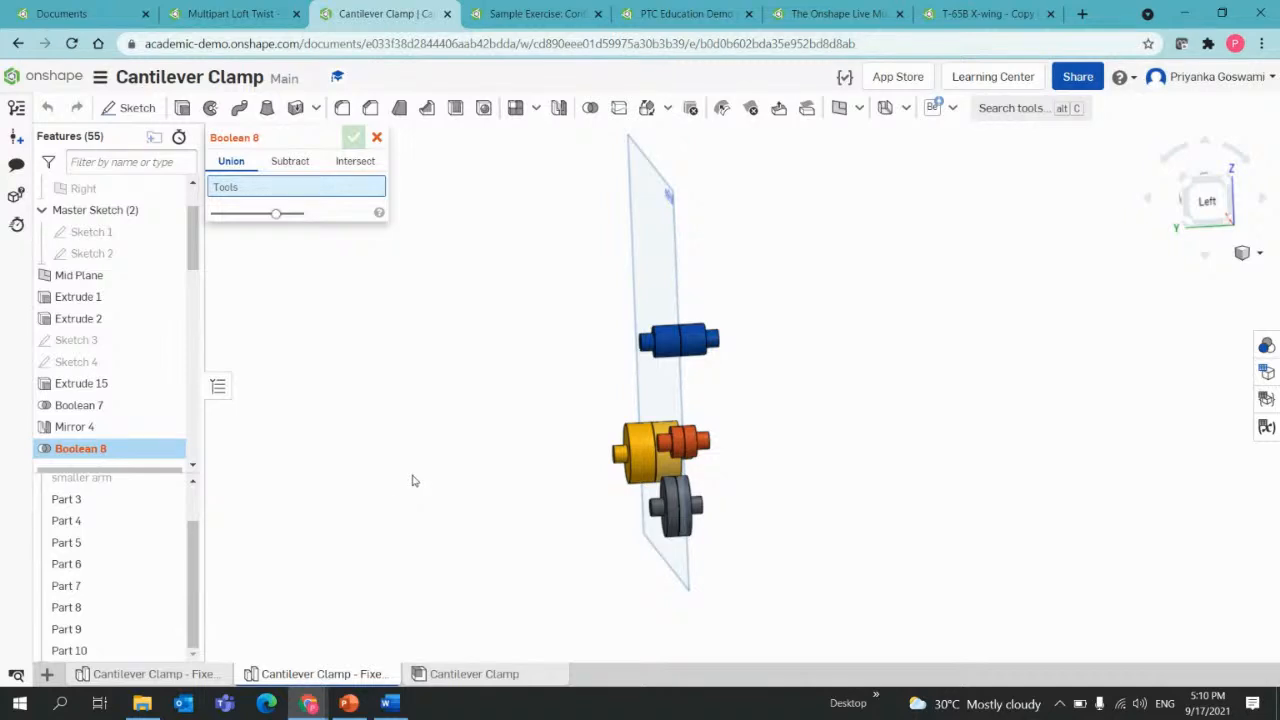
pyautogui.click(694, 331)
pyautogui.click(688, 448)
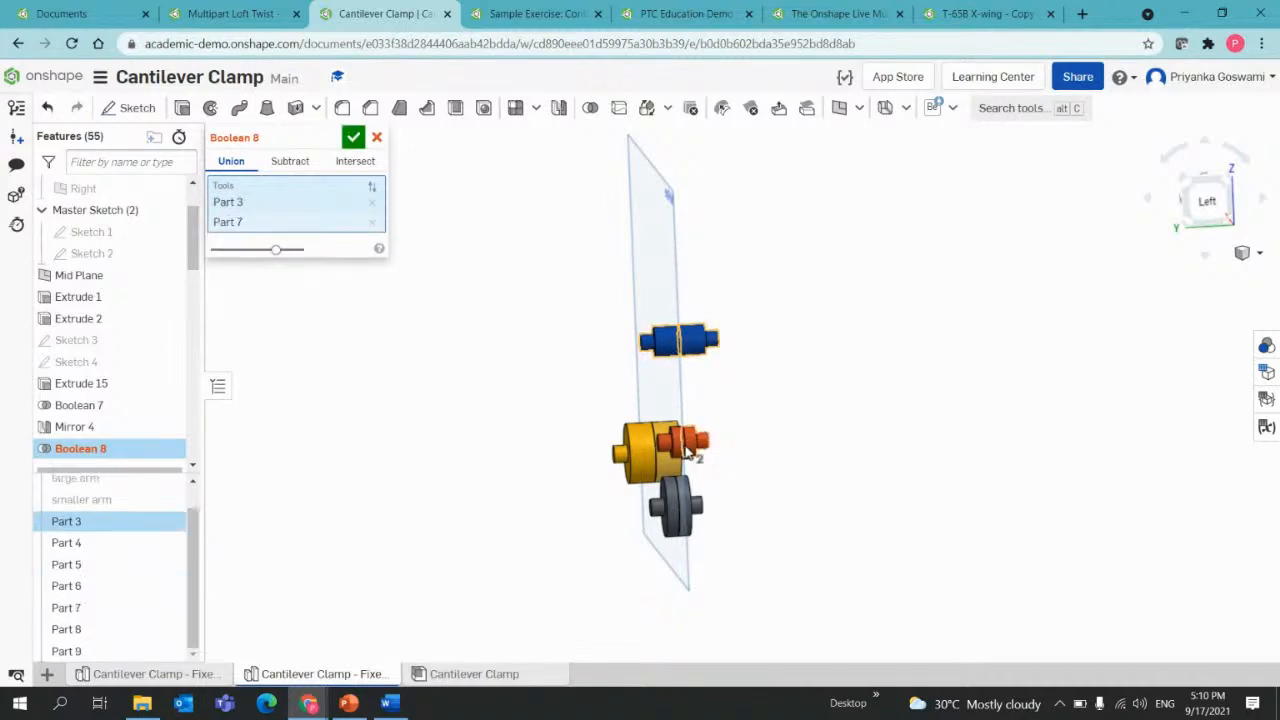
pyautogui.click(686, 450)
pyautogui.click(672, 457)
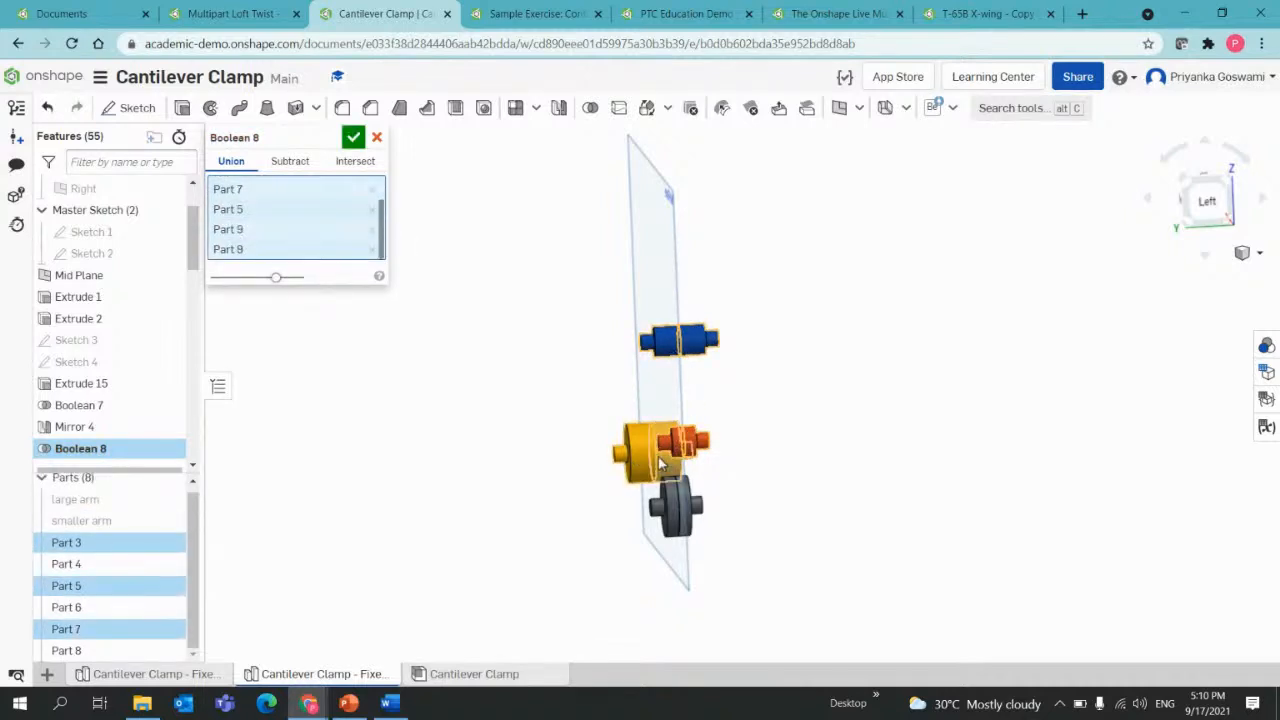
pyautogui.click(678, 508)
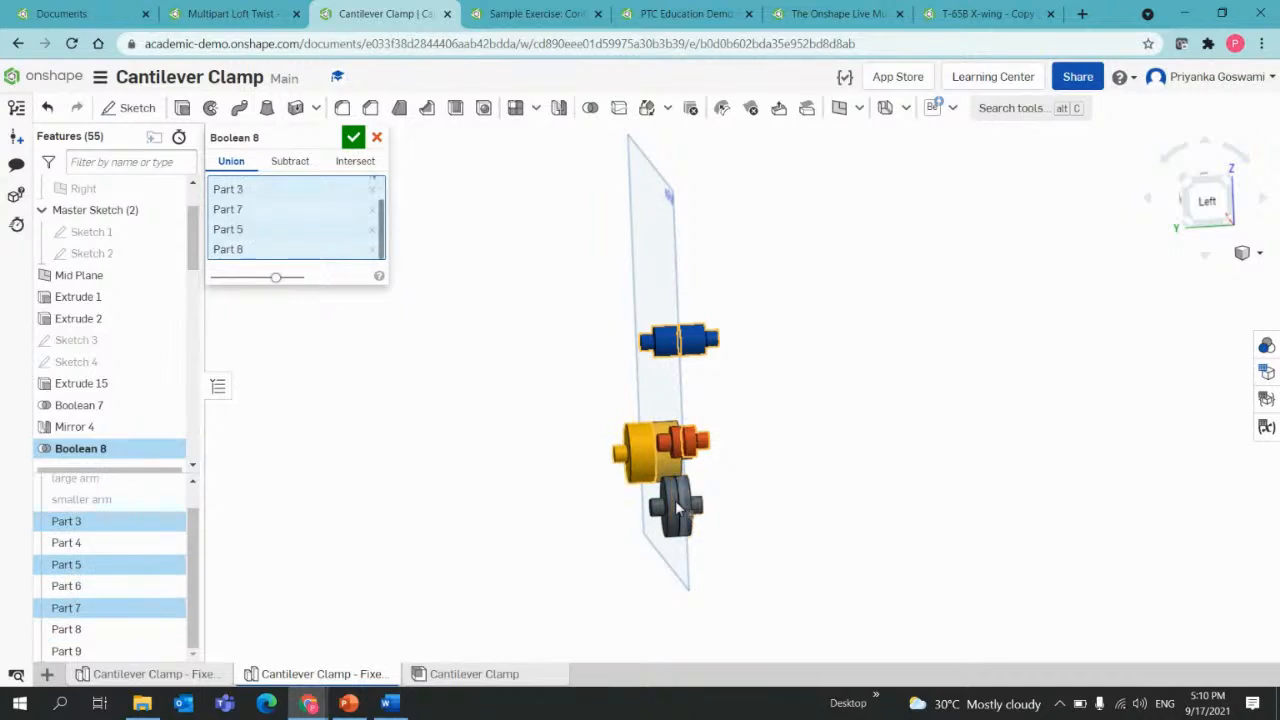
pyautogui.click(682, 508)
pyautogui.click(692, 512)
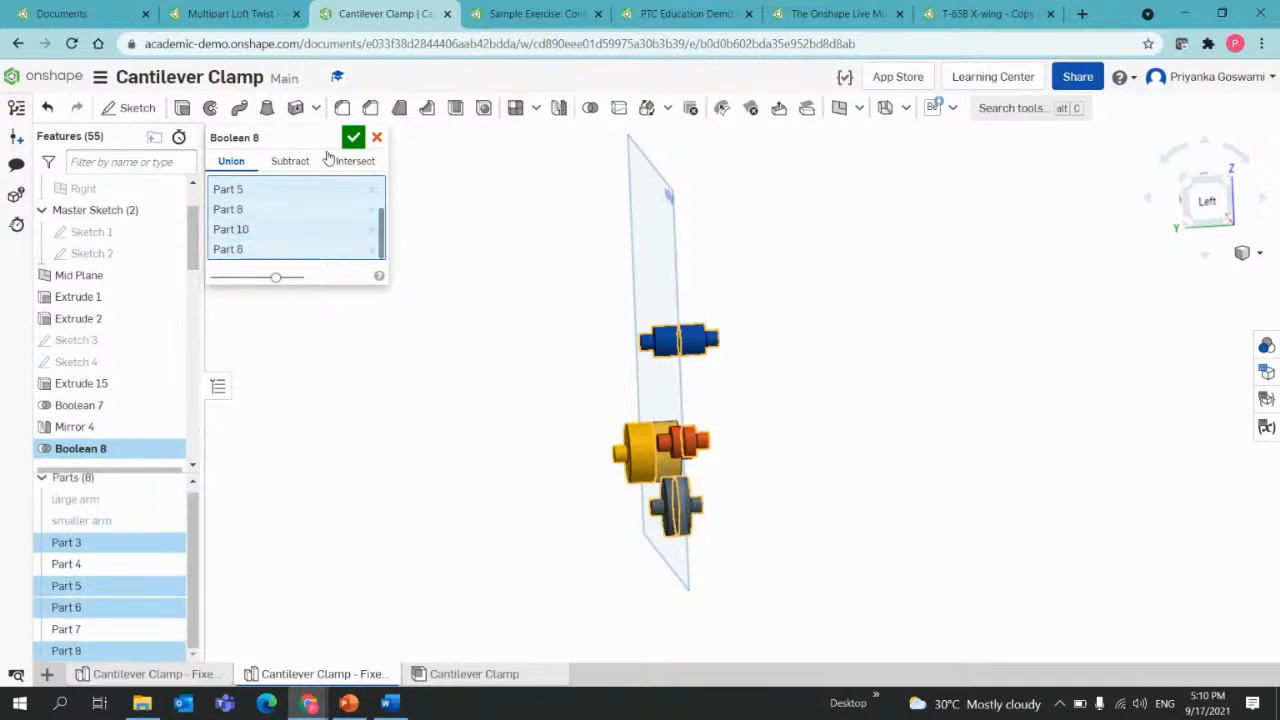
pyautogui.click(353, 138)
pyautogui.moveTo(560, 577)
pyautogui.mouseDown(button='right')
pyautogui.moveTo(517, 560)
pyautogui.moveTo(571, 560)
pyautogui.moveTo(554, 563)
pyautogui.mouseUp(button='right')
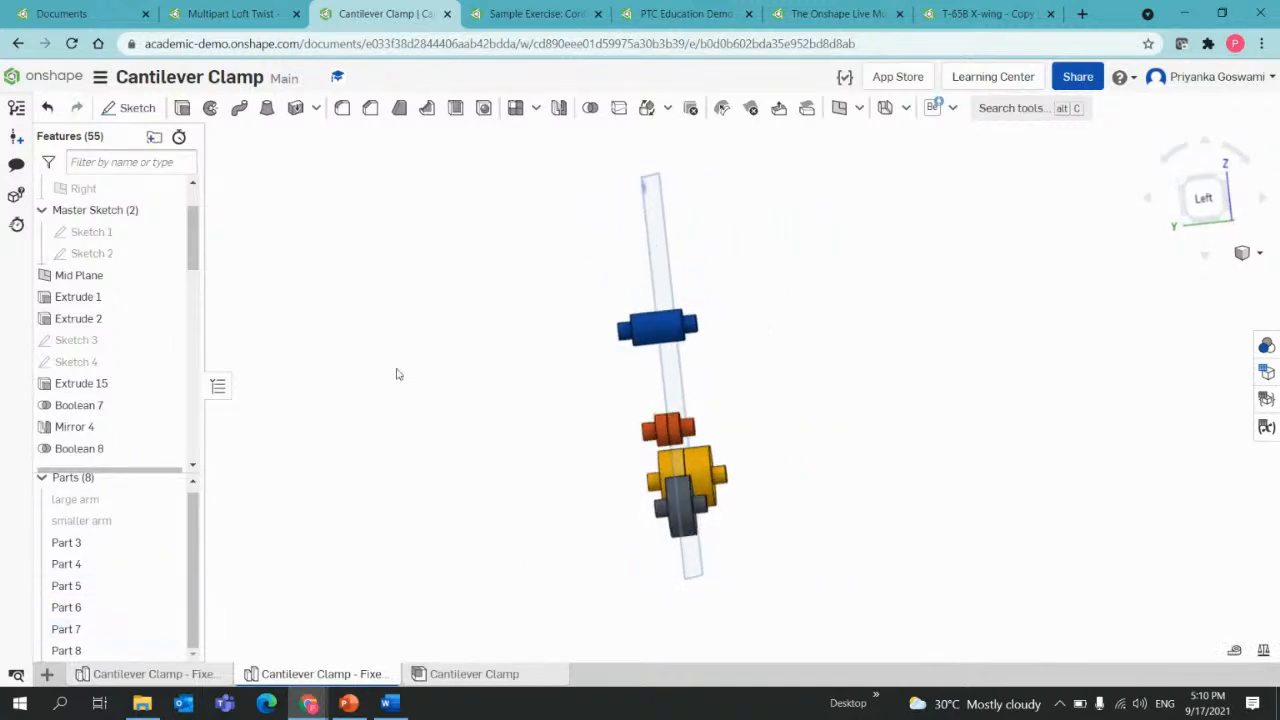
# Edit Boolean 8 to add Part 4 and Part 9 to the union tools, preview the final result, and accept it.
pyautogui.doubleClick(80, 449)
pyautogui.moveTo(286, 494); pyautogui.dragTo(431, 489, button='right')
pyautogui.click(640, 550)
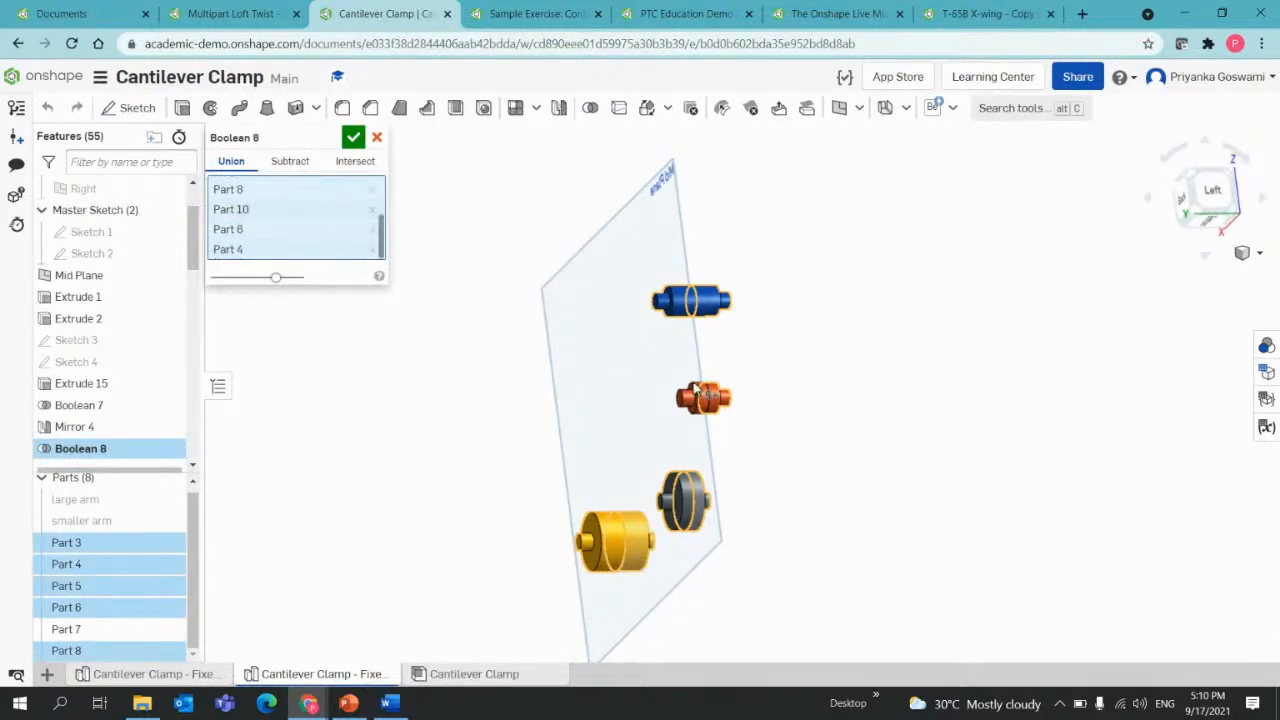
pyautogui.moveTo(781, 474); pyautogui.dragTo(761, 486, button='right')
pyautogui.moveTo(276, 277); pyautogui.dragTo(304, 277)
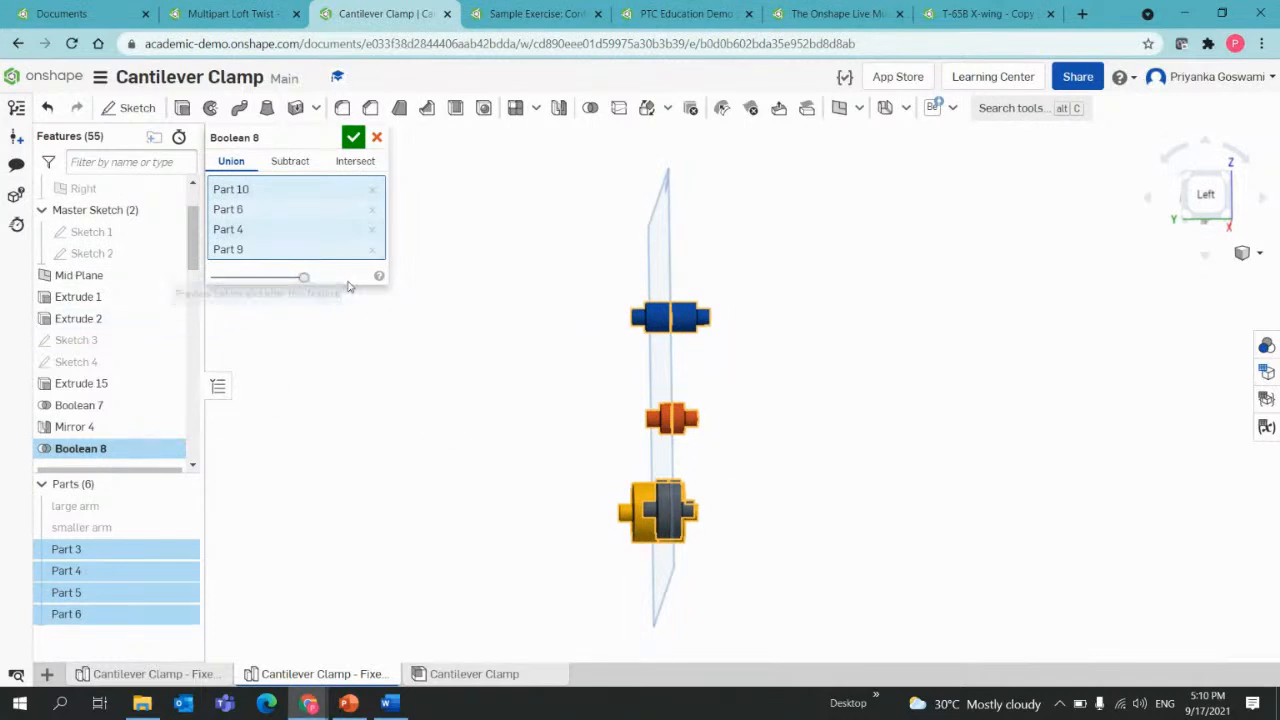
pyautogui.click(353, 137)
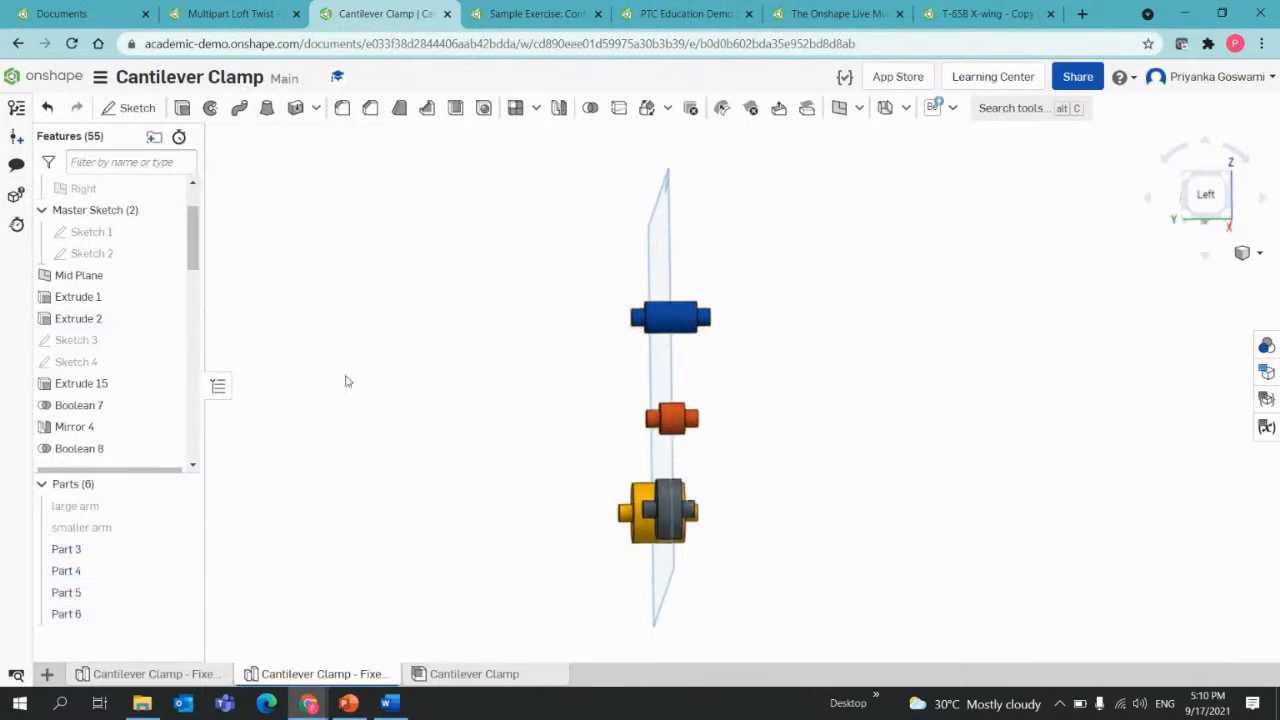
# Show the large arm and the smaller arm again together with the four merged cylindrical parts.
pyautogui.moveTo(346, 380)
pyautogui.mouseDown(button='right')
pyautogui.moveTo(394, 371)
pyautogui.moveTo(366, 375)
pyautogui.mouseUp(button='right')
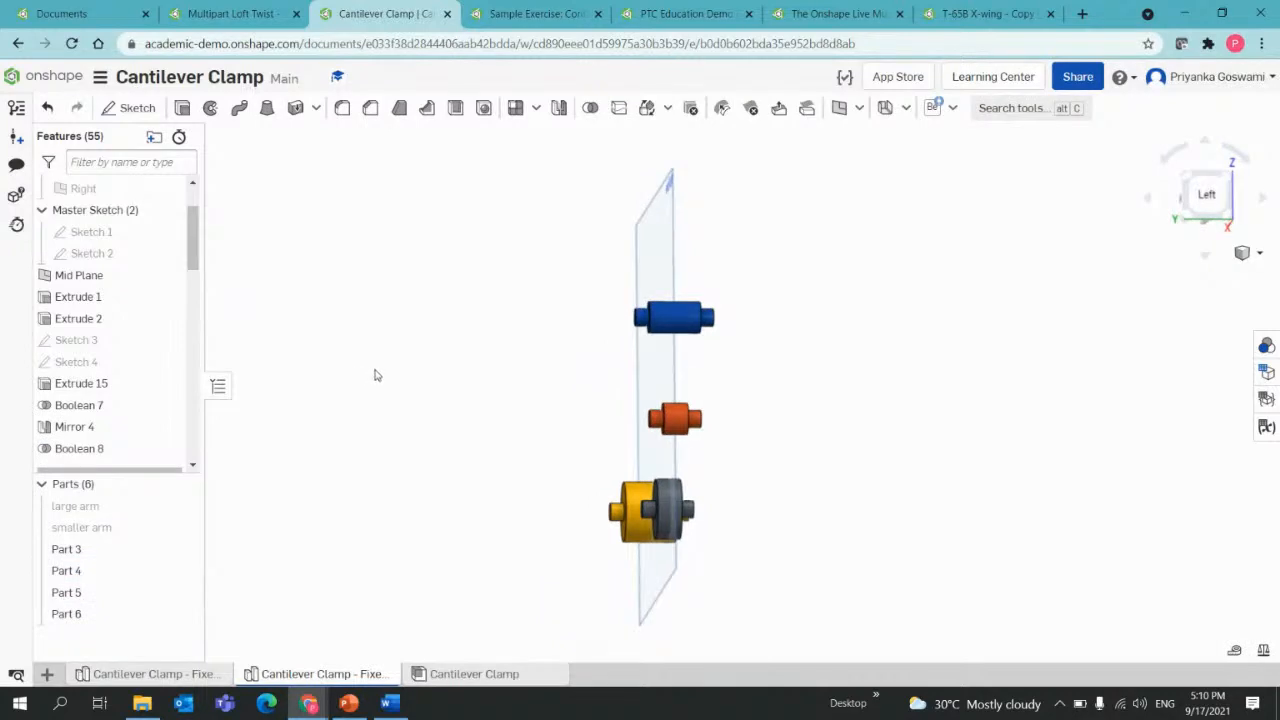
pyautogui.scroll(2, 376, 375)
pyautogui.moveTo(617, 410); pyautogui.dragTo(477, 463, button='right')
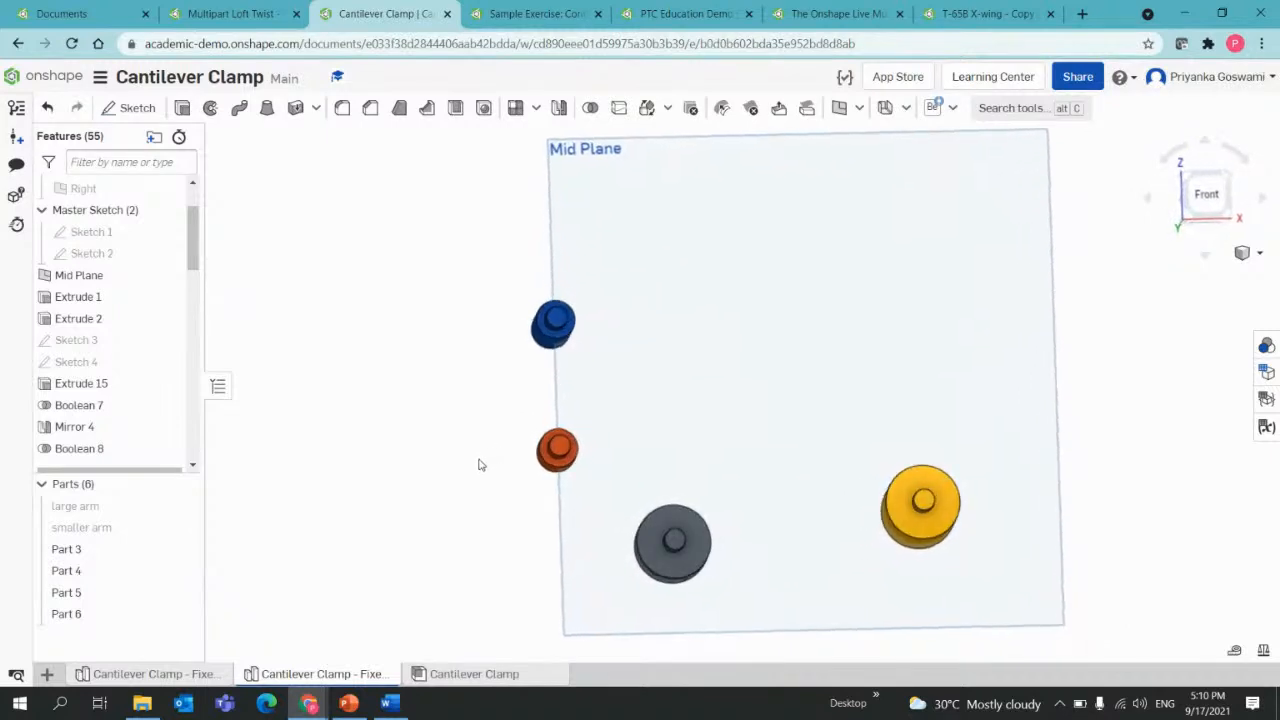
pyautogui.moveTo(563, 462); pyautogui.dragTo(514, 466, button='right')
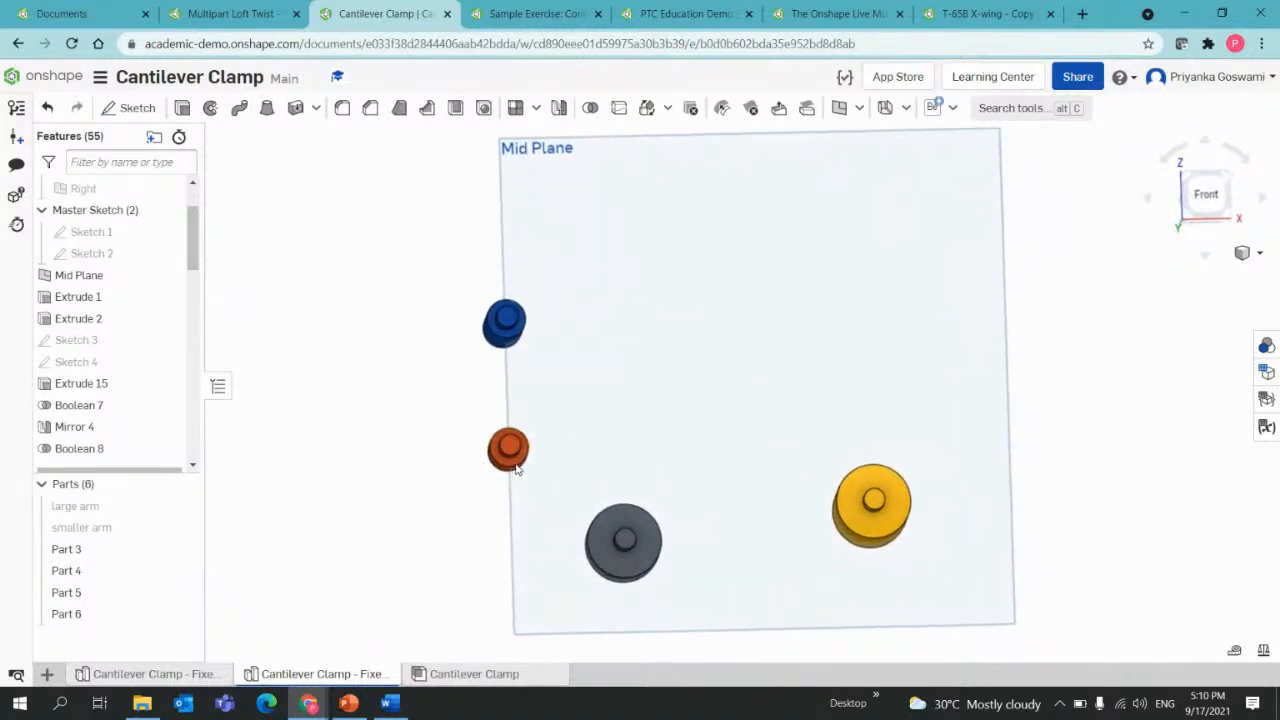
pyautogui.click(183, 506)
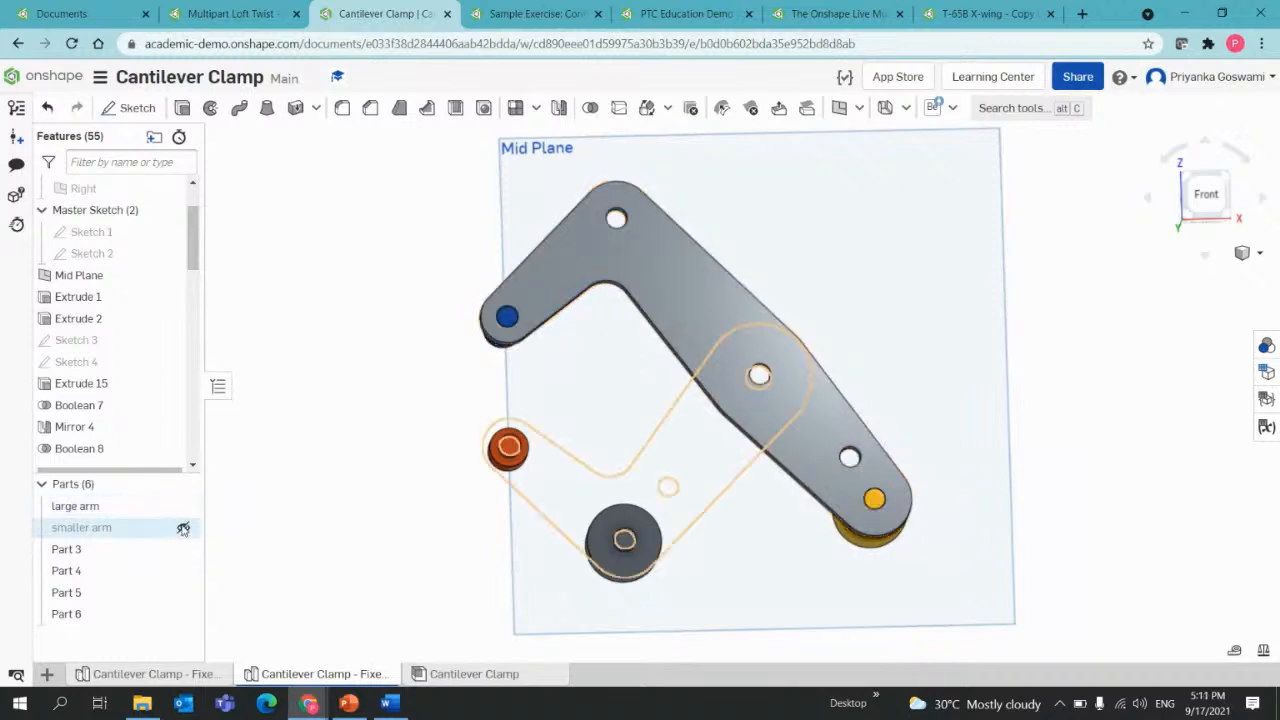
pyautogui.click(183, 527)
pyautogui.moveTo(477, 520); pyautogui.dragTo(659, 526, button='right')
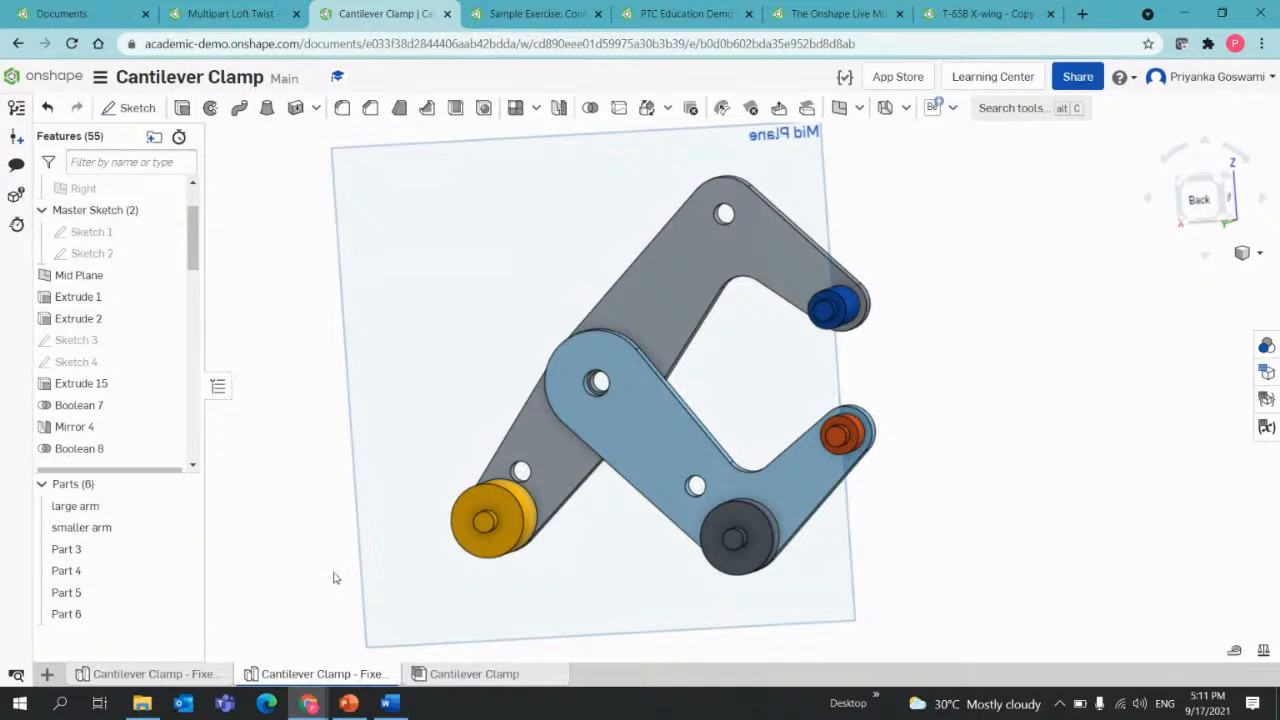
pyautogui.moveTo(336, 578); pyautogui.dragTo(388, 570, button='middle')
pyautogui.hotkey('shift', '1')
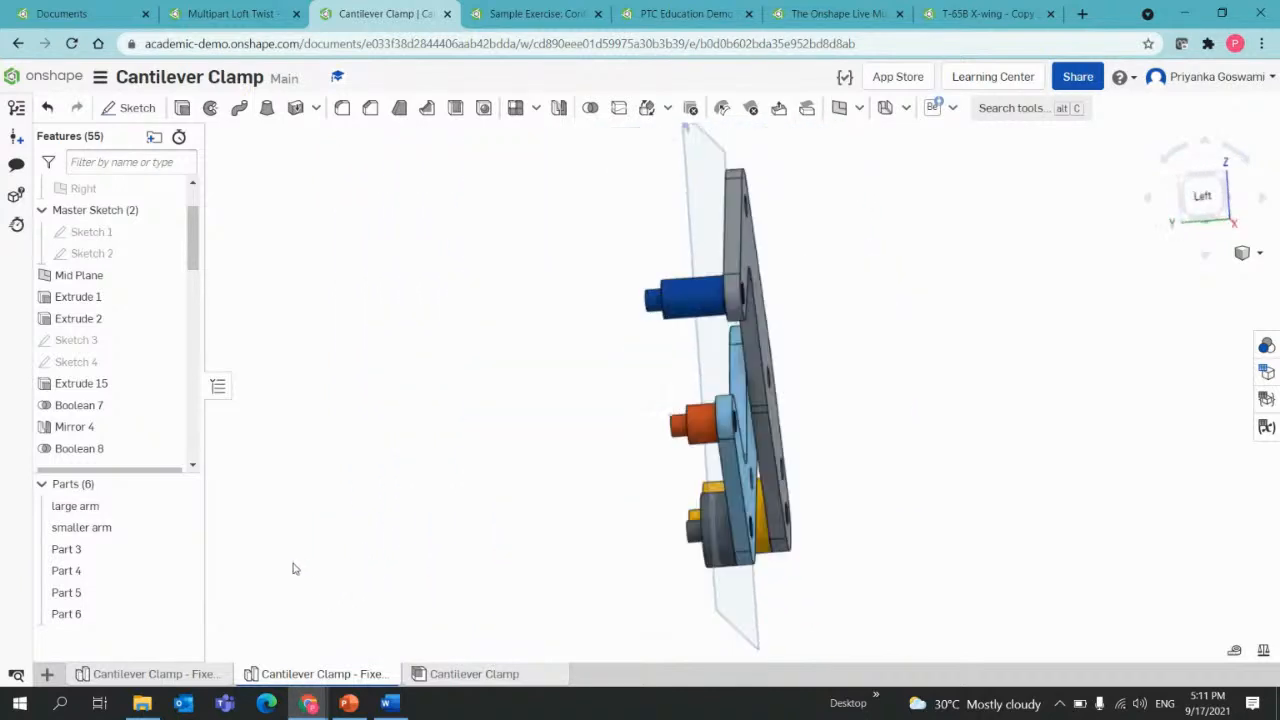
pyautogui.rightClick(196, 553)
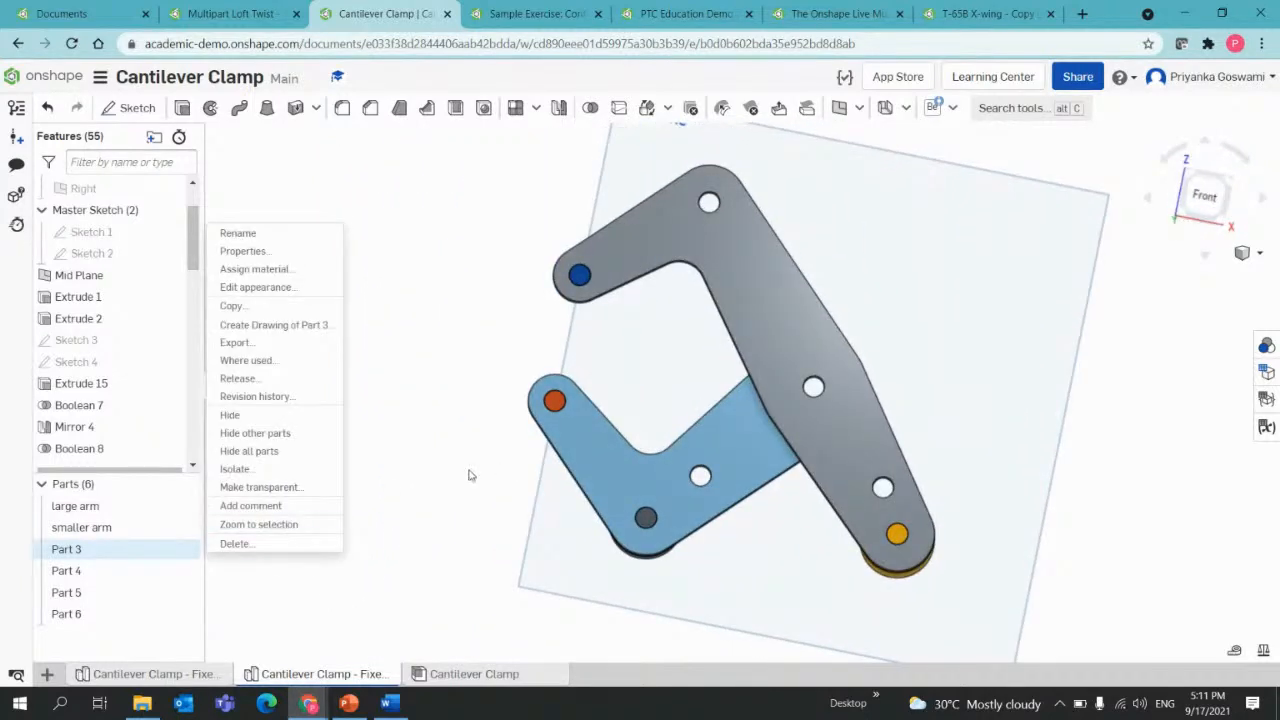
pyautogui.click(413, 490)
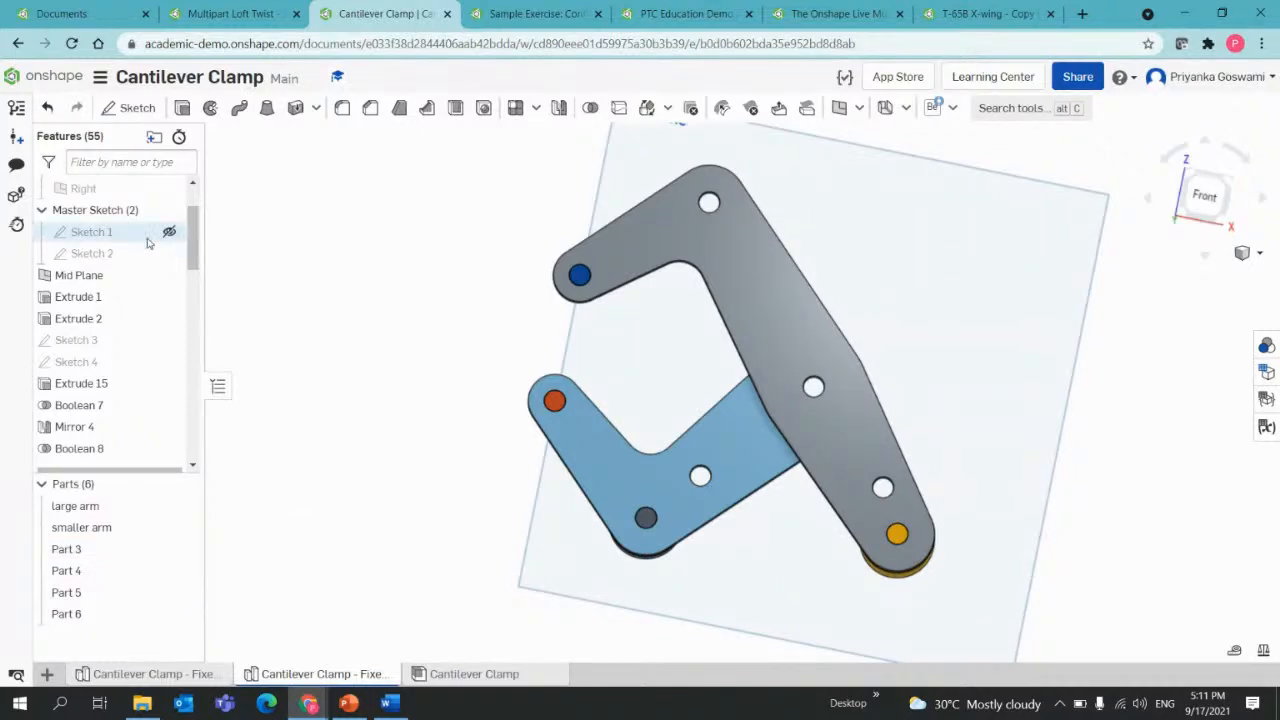
pyautogui.moveTo(610, 283); pyautogui.dragTo(588, 326, button='right')
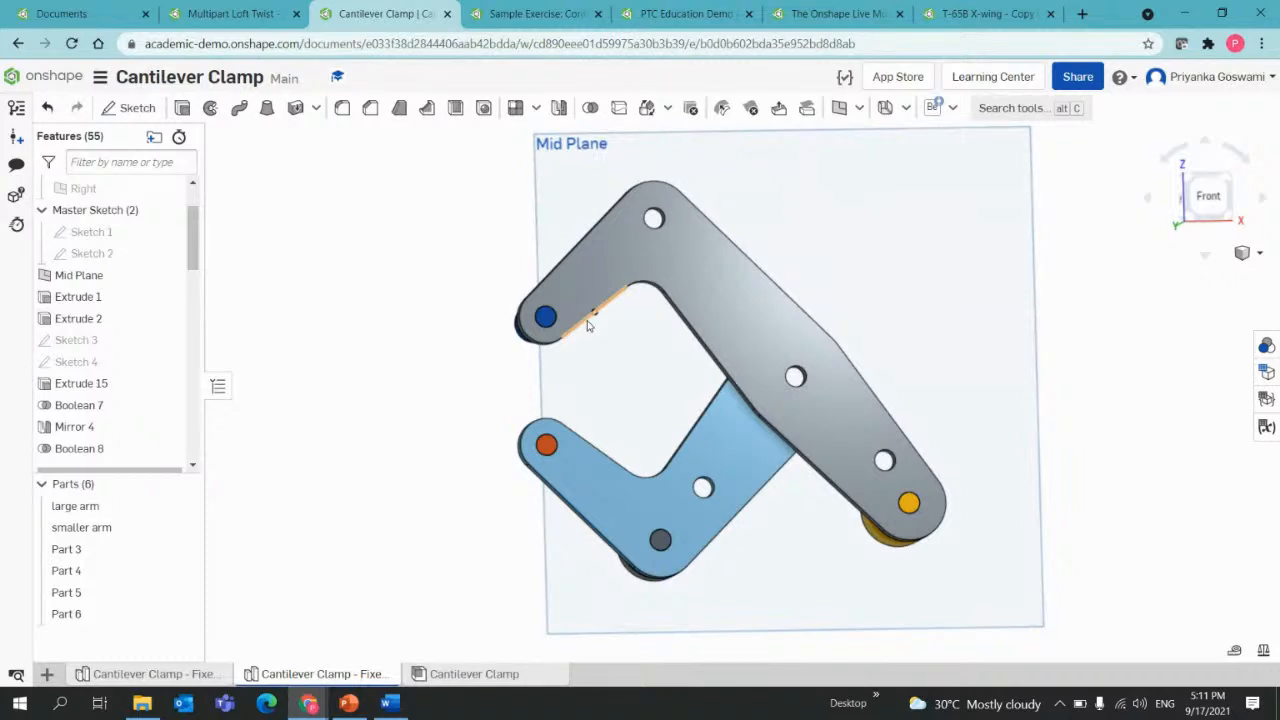
# Edit Sketch 1 of the master sketch and set the large arm's 63.5 mm centre distance to 65 mm.
pyautogui.rightClick(106, 237)
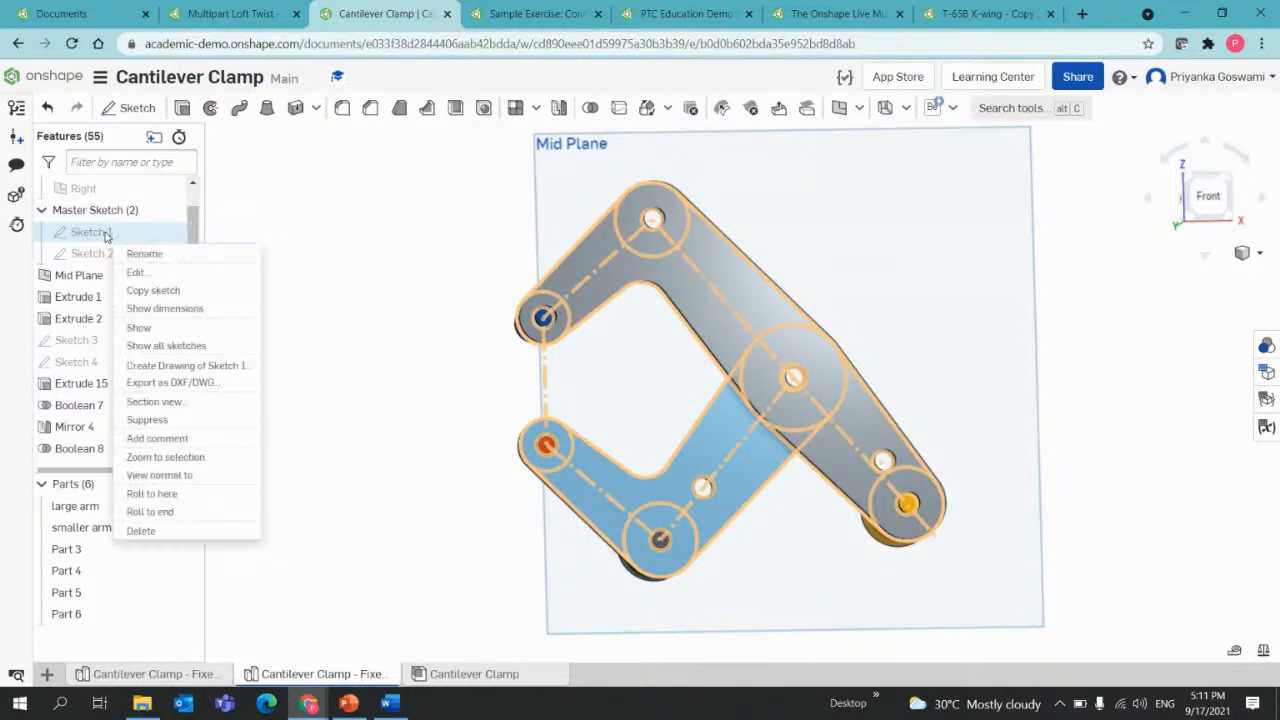
pyautogui.click(133, 274)
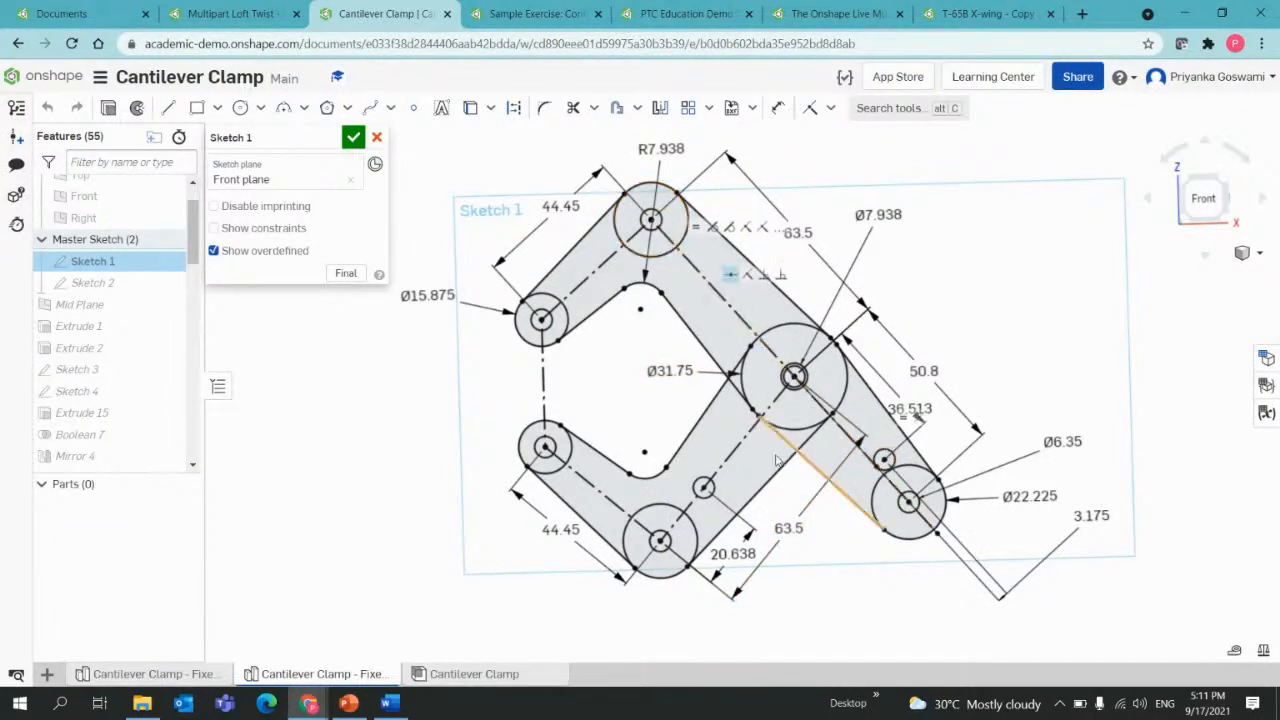
pyautogui.doubleClick(798, 232)
pyautogui.write('65')
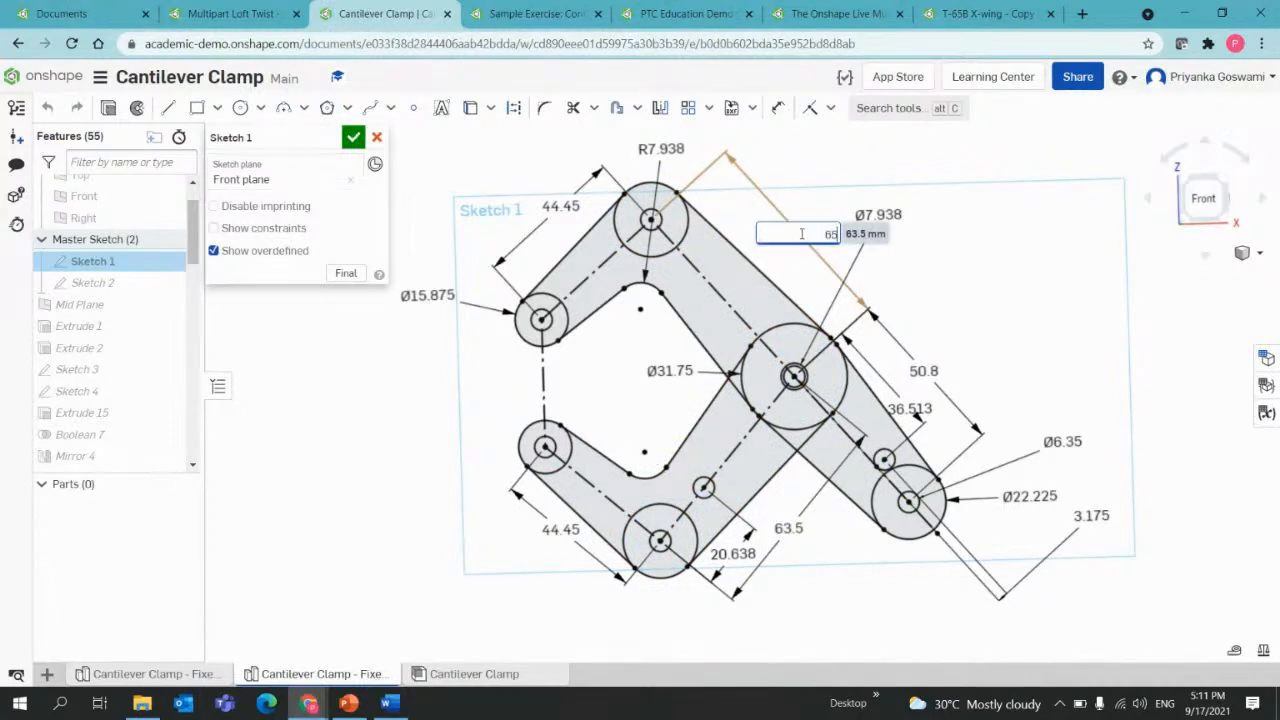
pyautogui.press('Return')
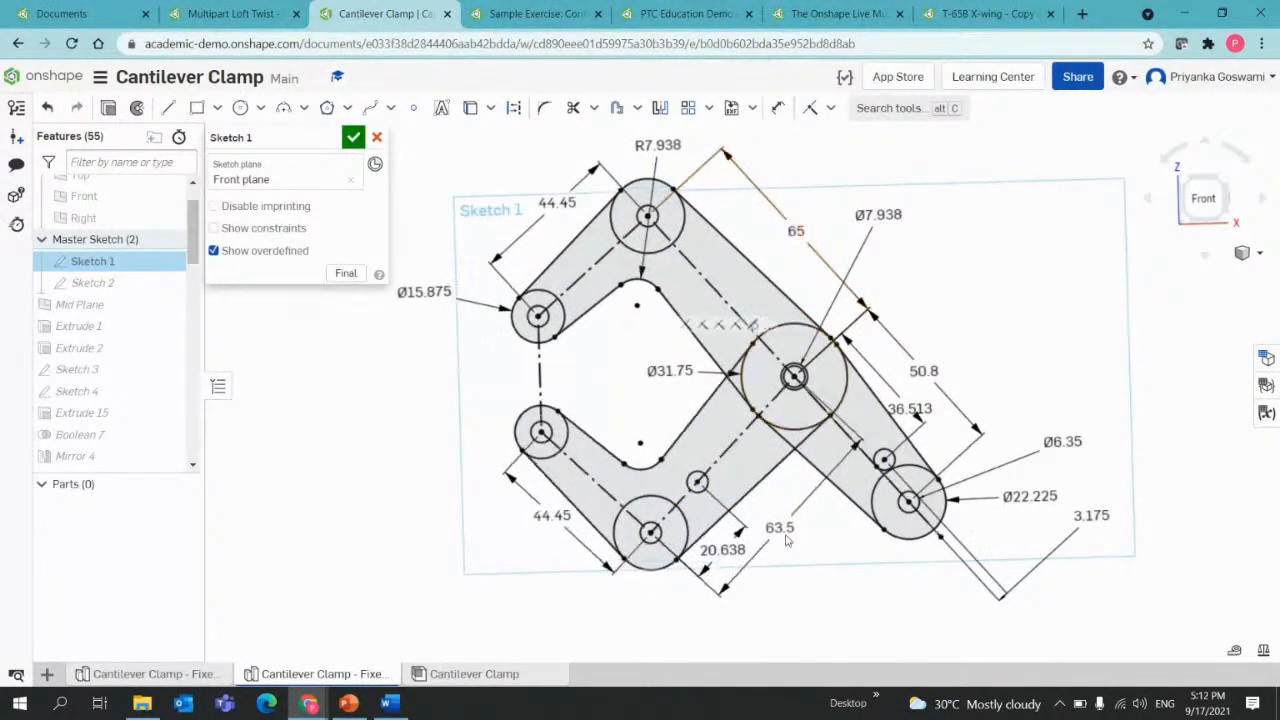
# Set the smaller arm's 63.5 mm centre distance to 65 mm and accept the sketch.
pyautogui.doubleClick(780, 526)
pyautogui.write('6')
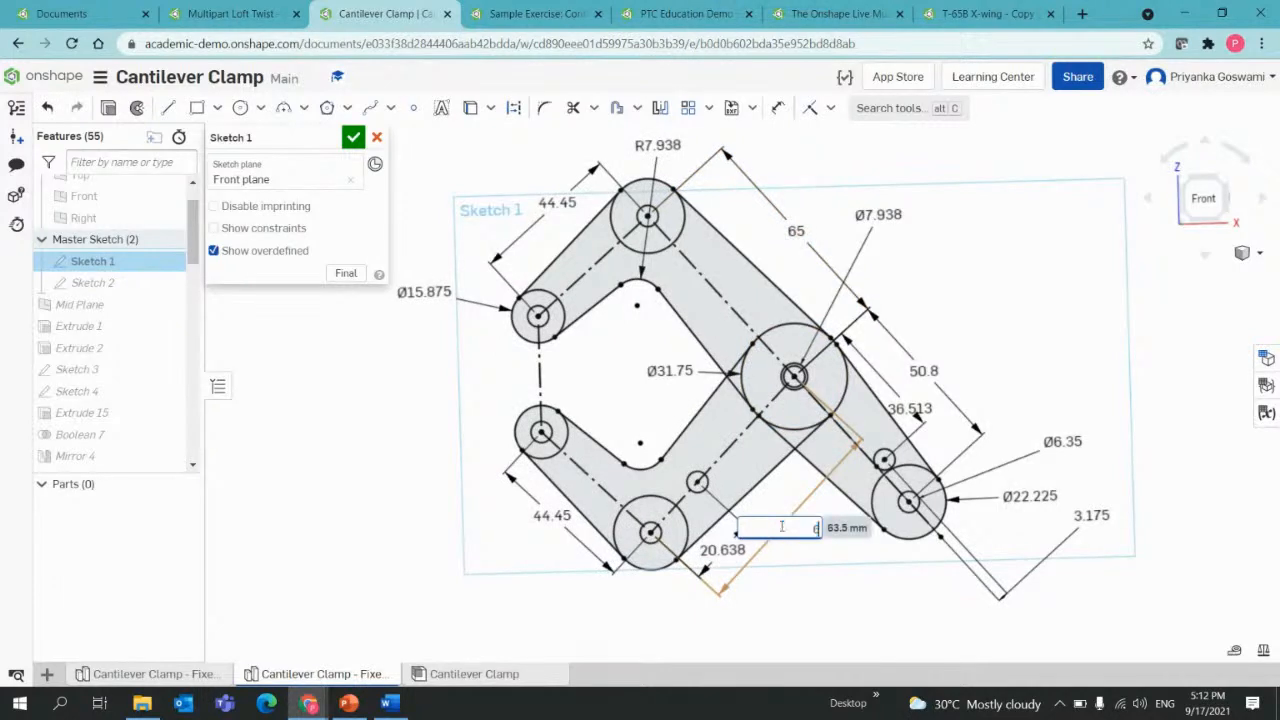
pyautogui.write('5')
pyautogui.press('Return')
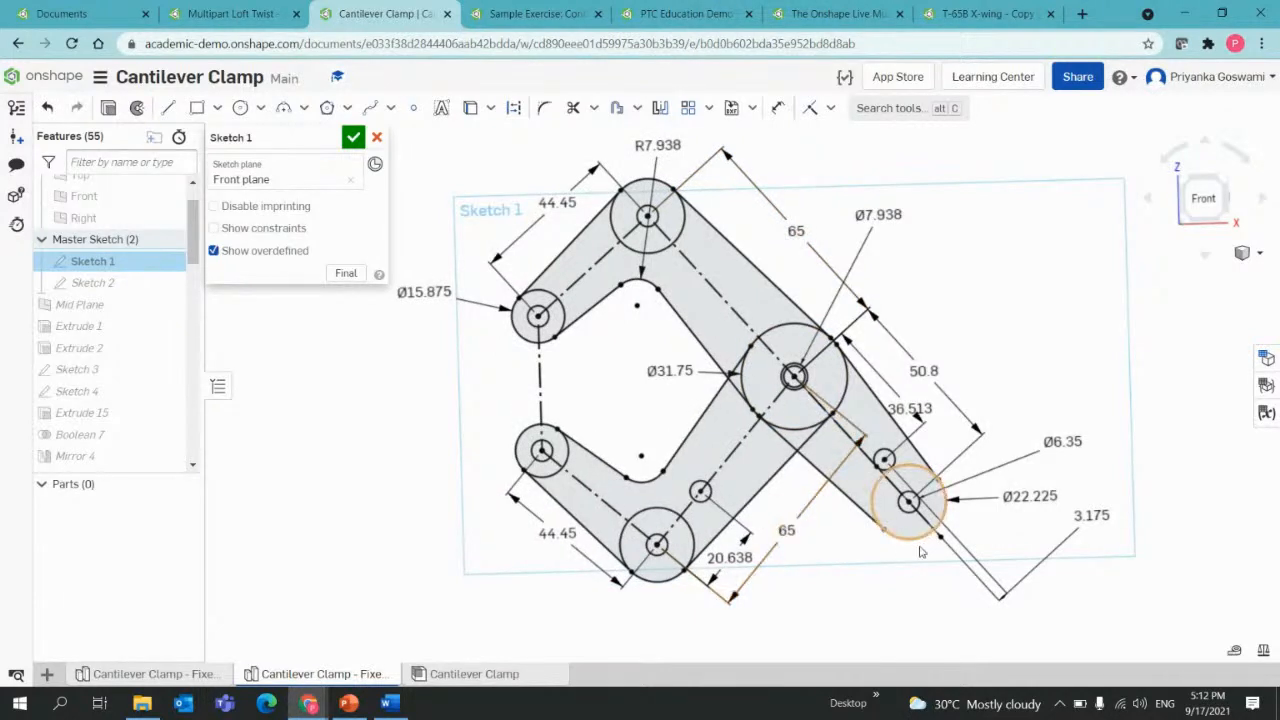
pyautogui.moveTo(822, 551); pyautogui.dragTo(847, 541, button='middle')
pyautogui.moveTo(847, 541)
pyautogui.mouseDown(button='right')
pyautogui.moveTo(841, 528)
pyautogui.moveTo(836, 548)
pyautogui.mouseUp(button='right')
pyautogui.moveTo(838, 553); pyautogui.dragTo(820, 566, button='middle')
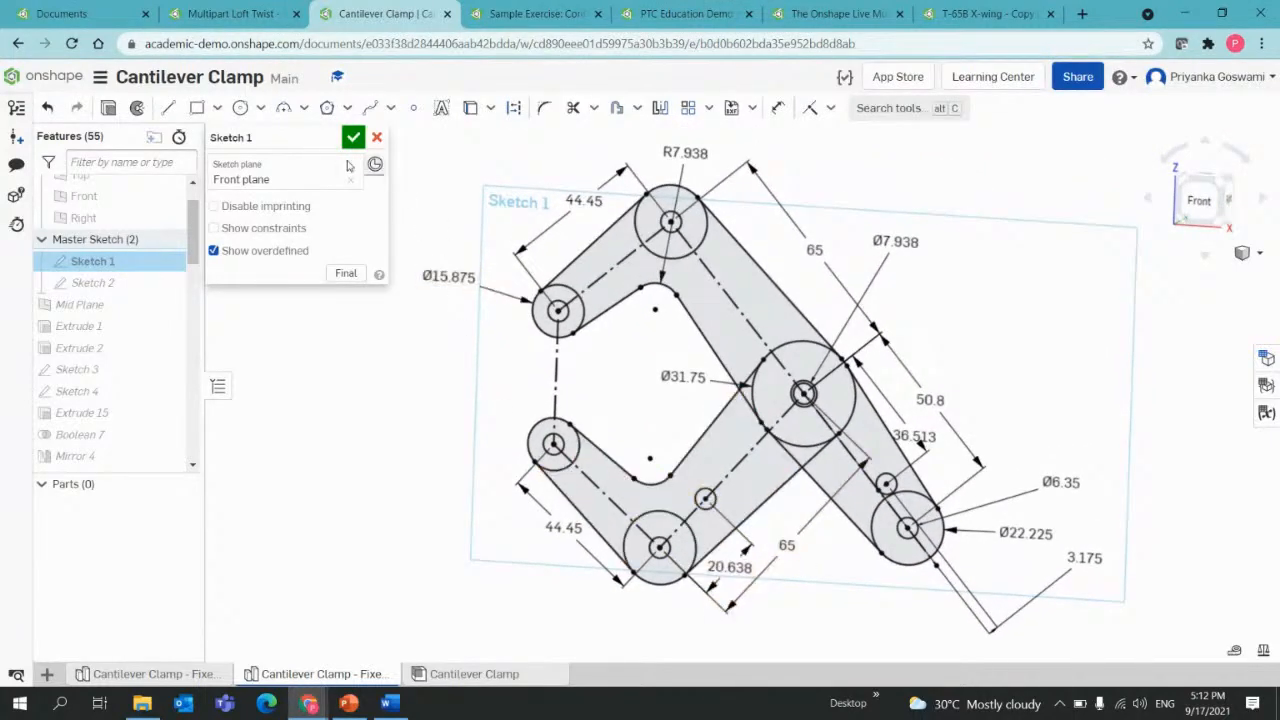
pyautogui.click(354, 138)
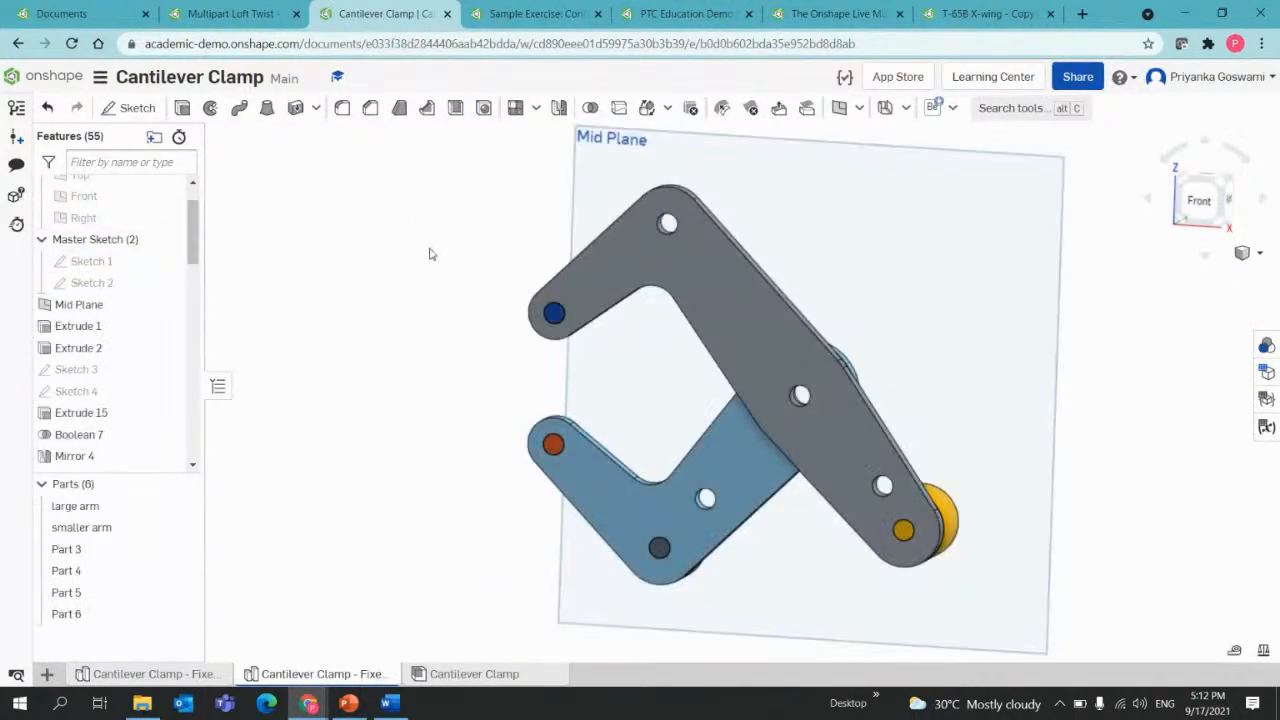
# Redo the undone Sketch 1 dimension change.
pyautogui.moveTo(449, 279)
pyautogui.mouseDown(button='right')
pyautogui.moveTo(463, 274)
pyautogui.moveTo(446, 249)
pyautogui.moveTo(471, 237)
pyautogui.moveTo(444, 262)
pyautogui.moveTo(457, 276)
pyautogui.mouseUp(button='right')
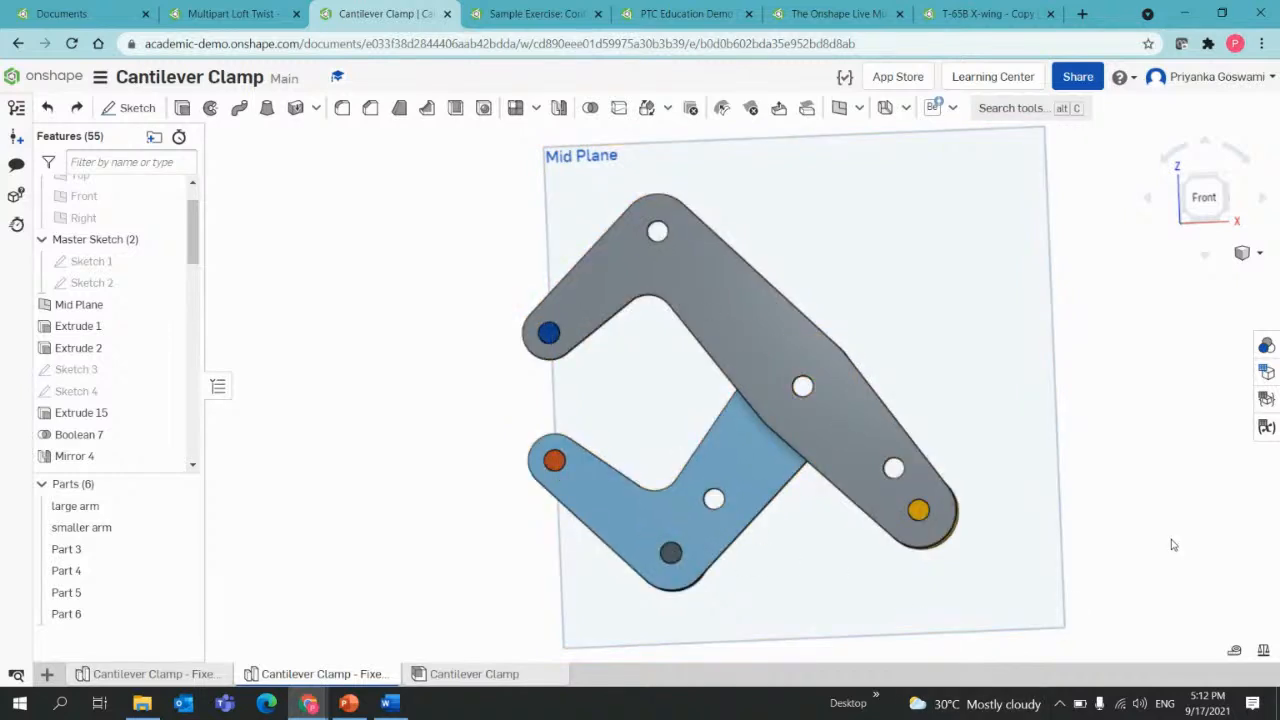
pyautogui.hotkey('ctrl', 'y')
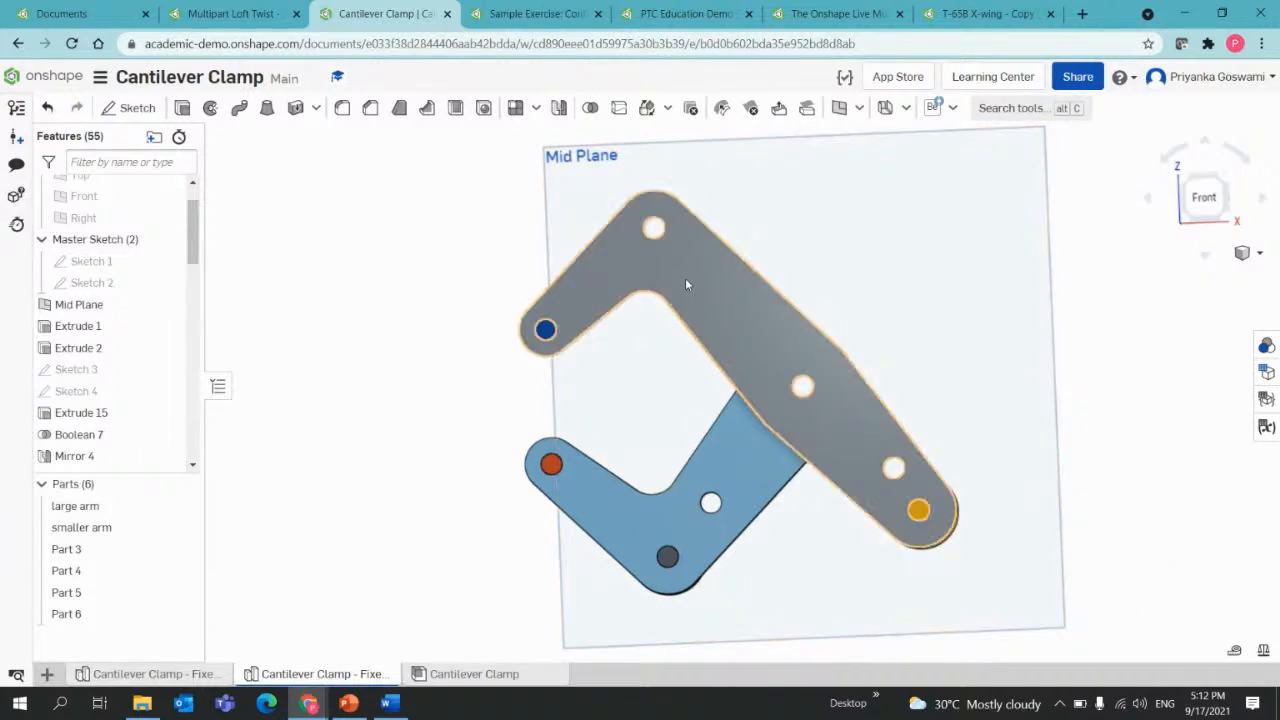
pyautogui.moveTo(1072, 435)
pyautogui.mouseDown(button='right')
pyautogui.moveTo(1058, 424)
pyautogui.moveTo(1065, 450)
pyautogui.mouseUp(button='right')
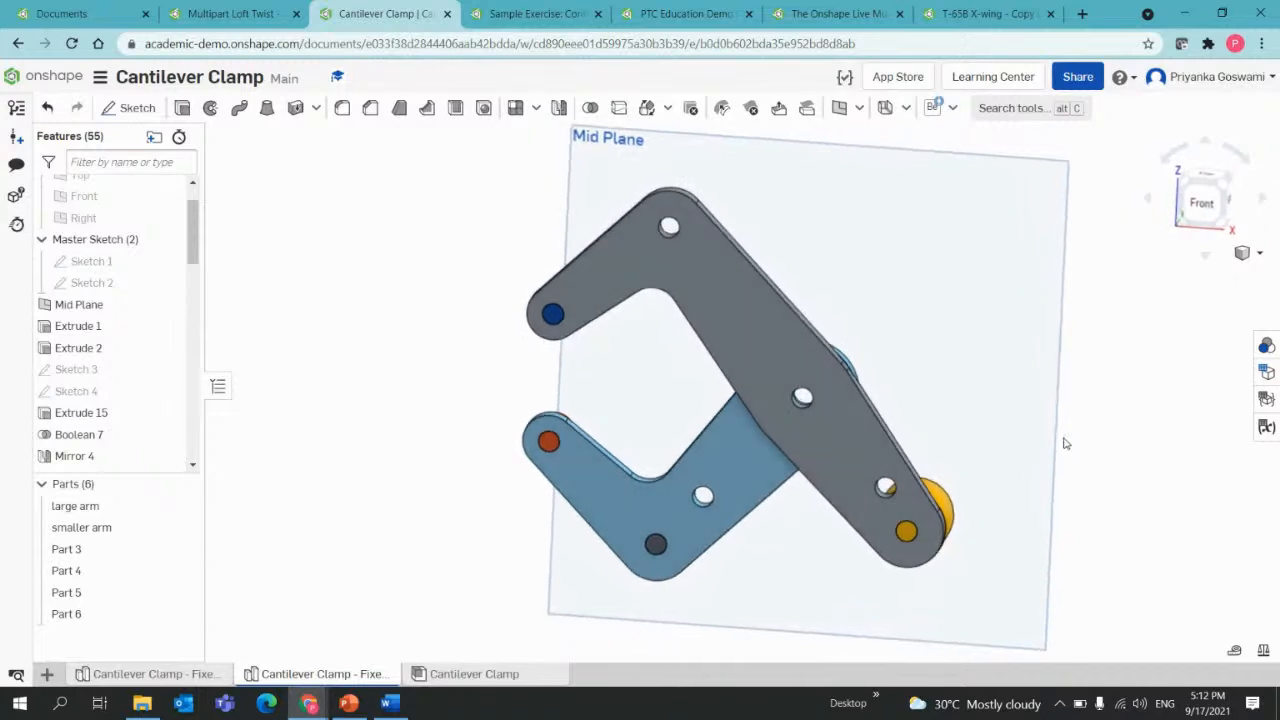
# Open the keyboard shortcuts reference, look through its General, Part Studio, 3D view and Sketch lists, and close it.
pyautogui.click(1131, 88)
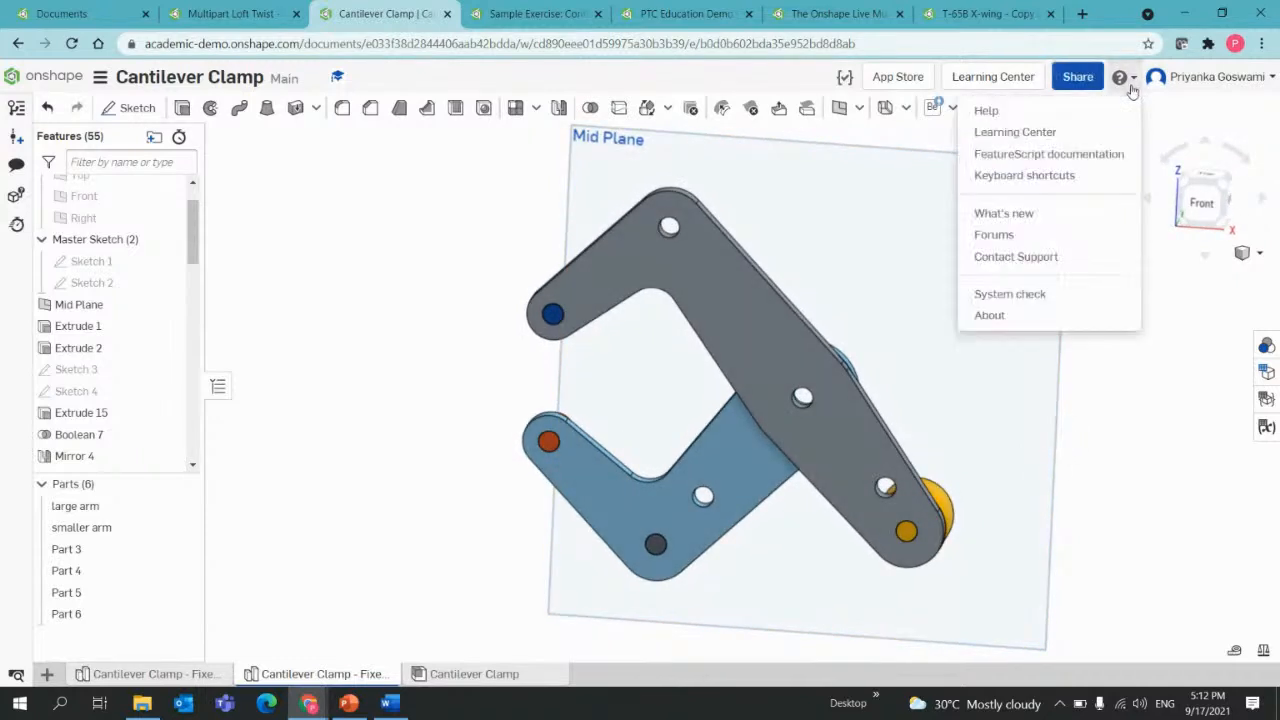
pyautogui.click(1062, 177)
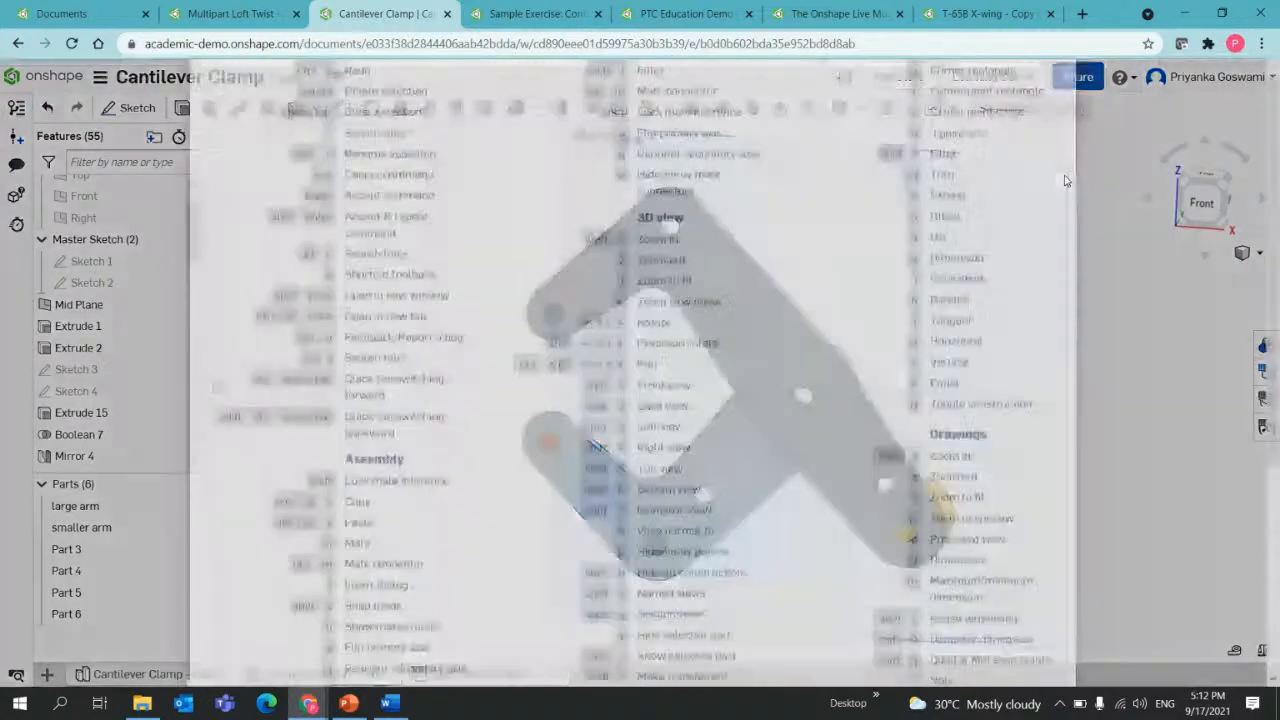
pyautogui.scroll(-5, 605, 286)
pyautogui.scroll(5, 600, 286)
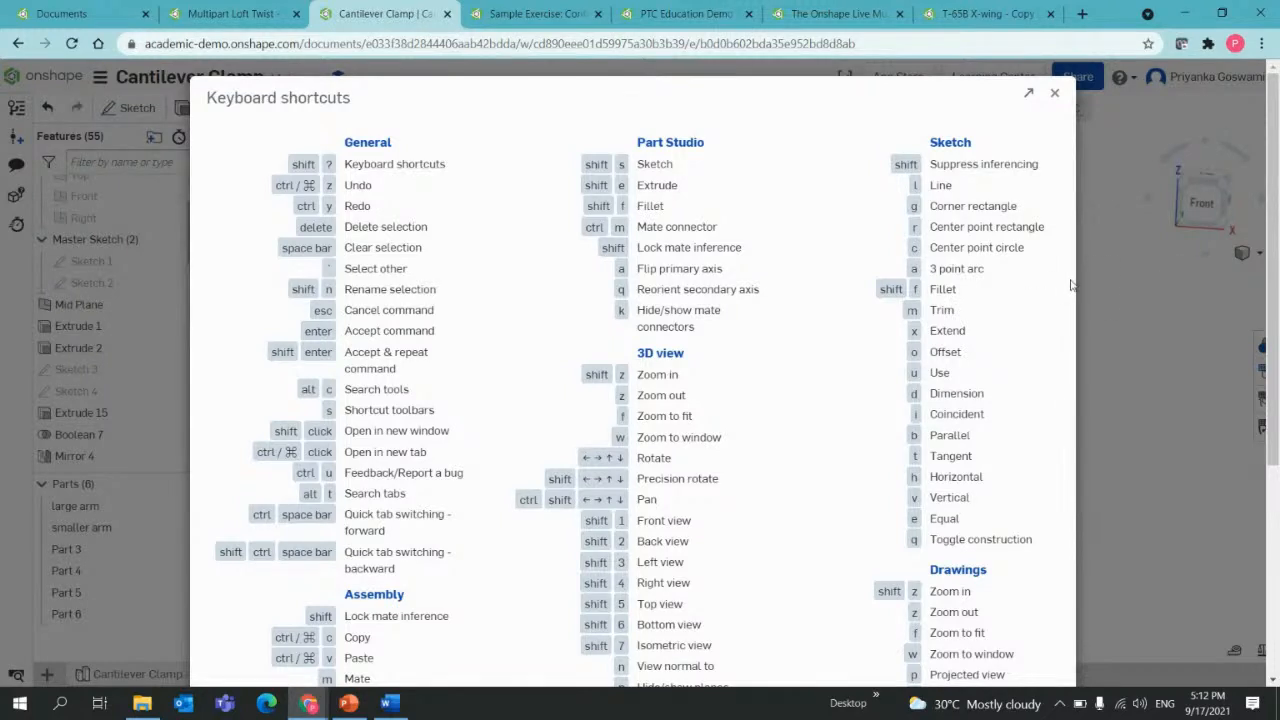
pyautogui.click(1054, 99)
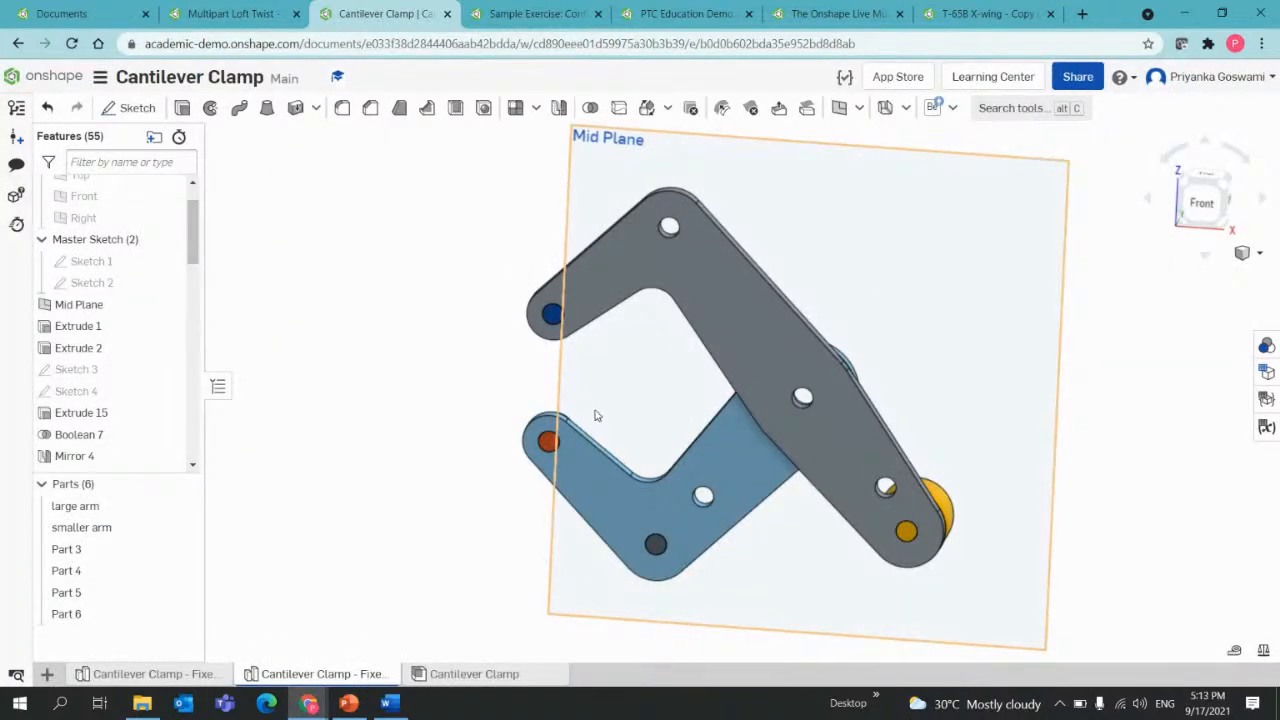
pyautogui.moveTo(503, 420); pyautogui.dragTo(437, 409, button='right')
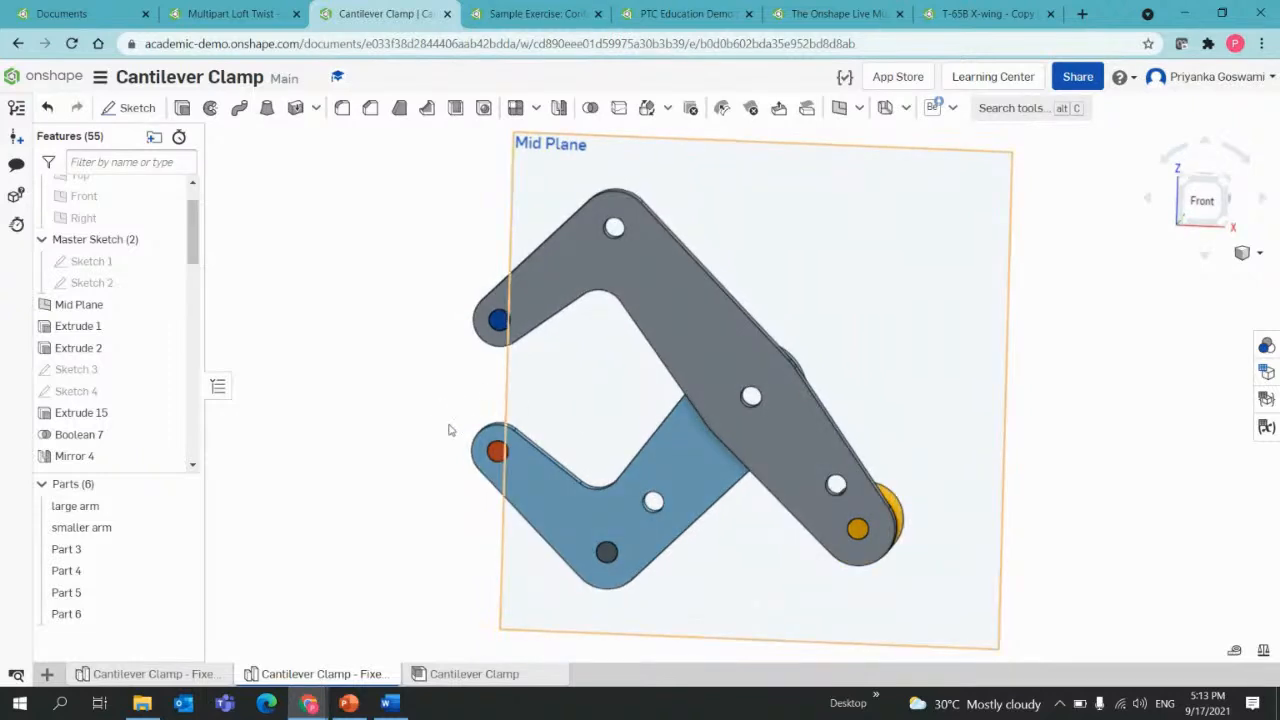
pyautogui.scroll(-2, 399, 447)
pyautogui.scroll(2, 401, 442)
pyautogui.moveTo(403, 442)
pyautogui.mouseDown(button='right')
pyautogui.moveTo(357, 444)
pyautogui.moveTo(426, 437)
pyautogui.mouseUp(button='right')
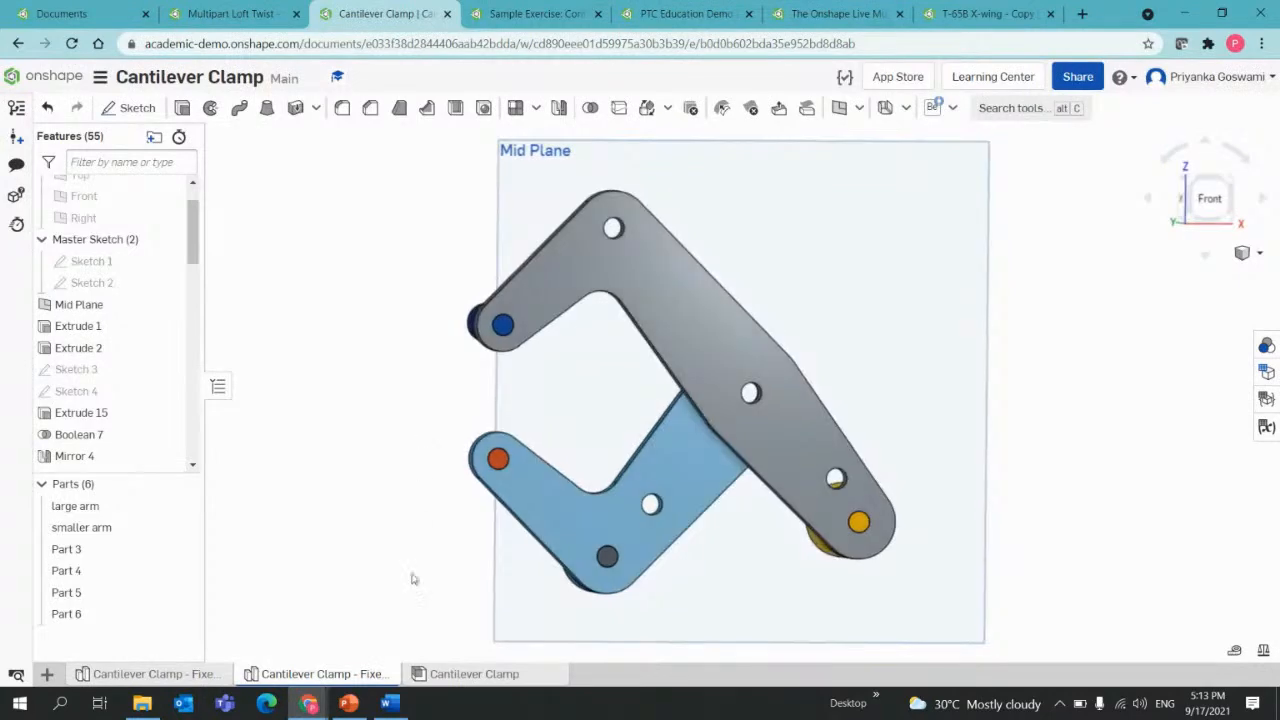
# Open the Cantilever Clamp assembly, examine it from several sides, and return to the clamp's Part Studio.
pyautogui.click(452, 676)
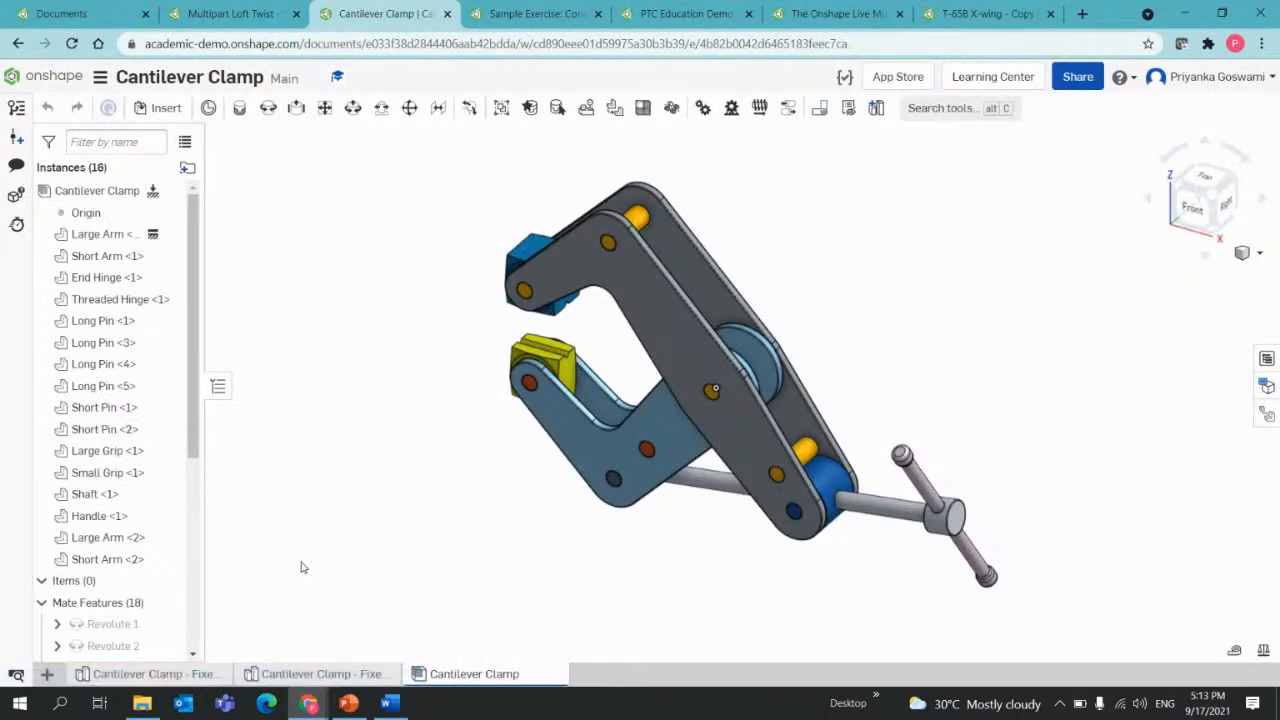
pyautogui.moveTo(316, 527); pyautogui.dragTo(573, 583, button='right')
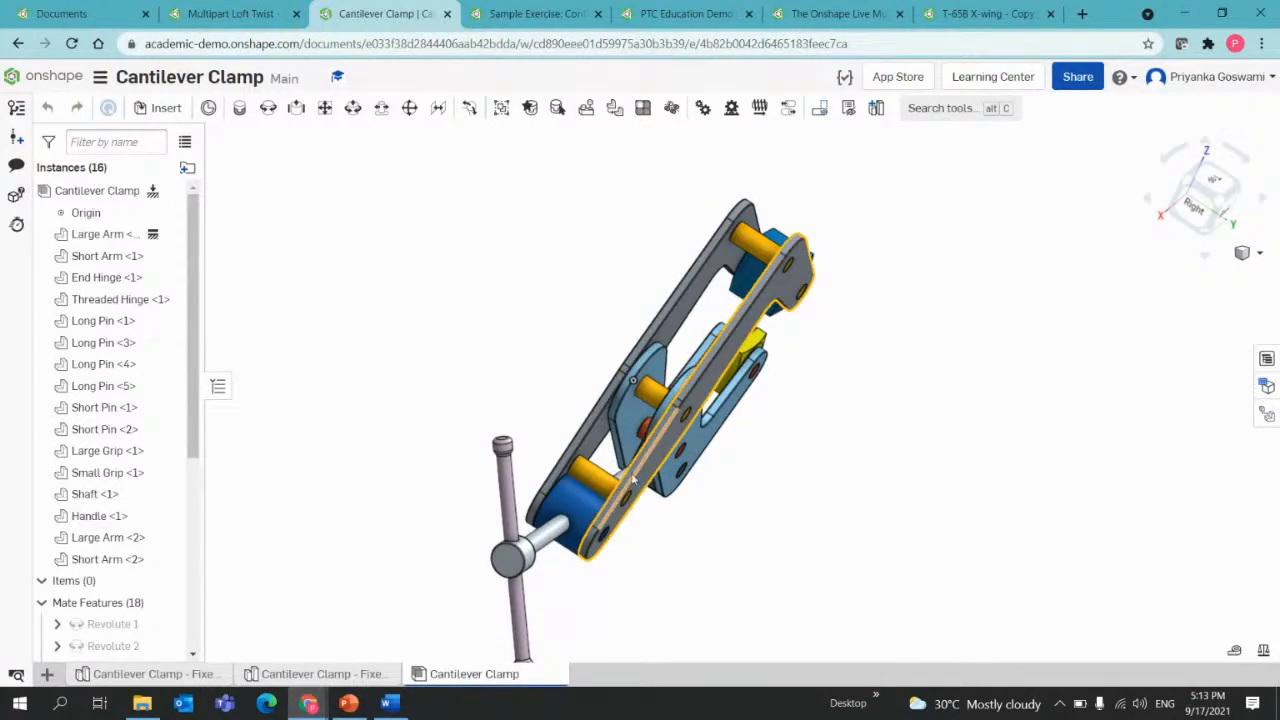
pyautogui.moveTo(815, 285); pyautogui.dragTo(743, 329, button='right')
pyautogui.moveTo(663, 476); pyautogui.dragTo(635, 425, button='right')
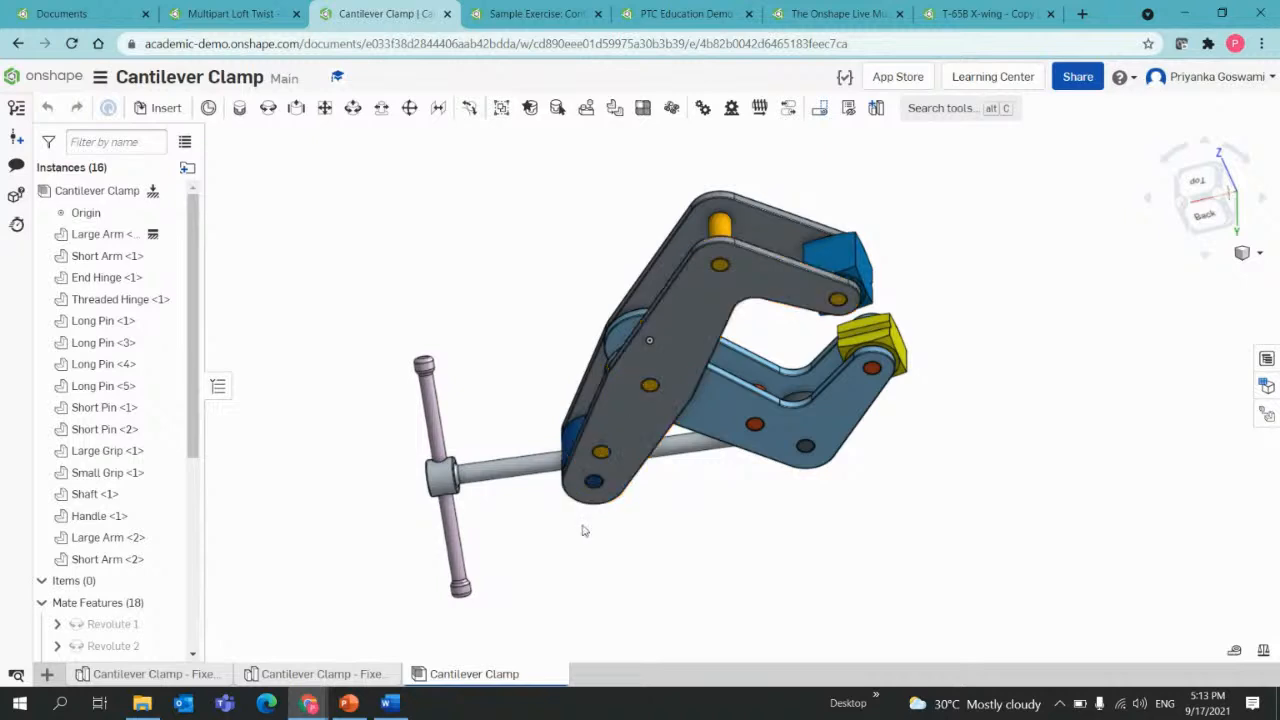
pyautogui.moveTo(671, 580); pyautogui.dragTo(693, 558, button='right')
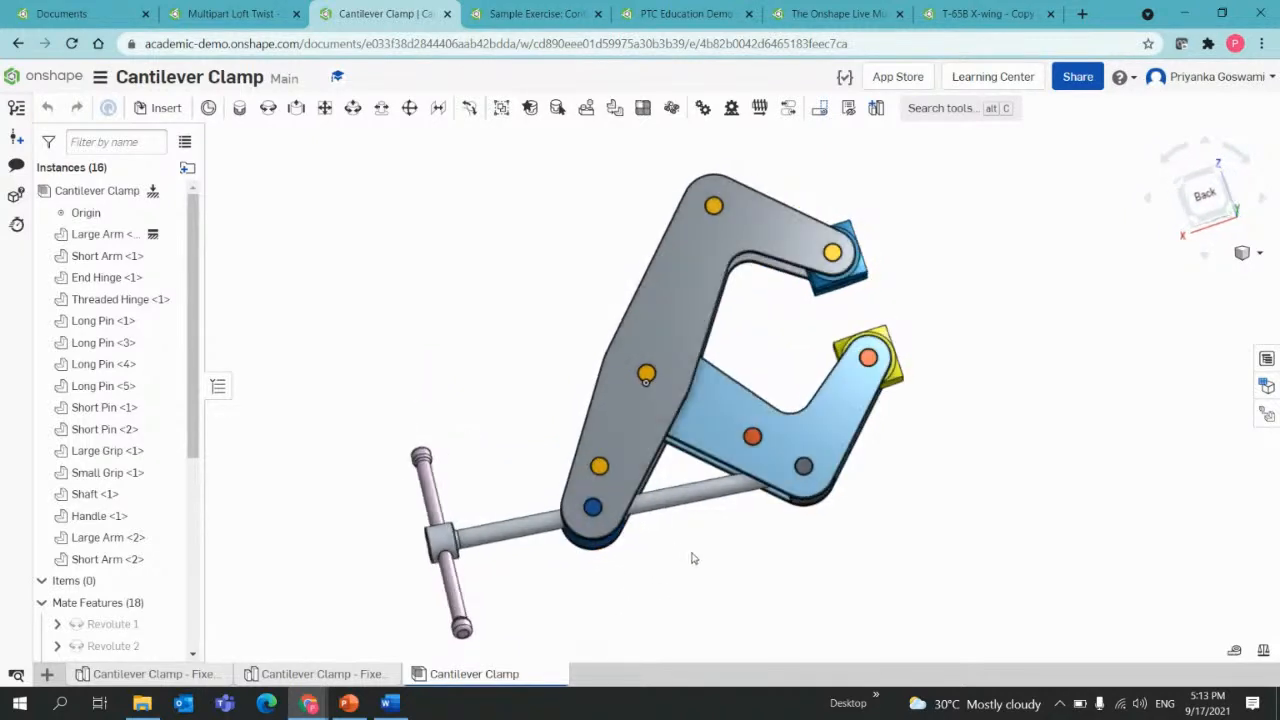
pyautogui.click(320, 675)
pyautogui.moveTo(383, 460); pyautogui.dragTo(556, 445, button='right')
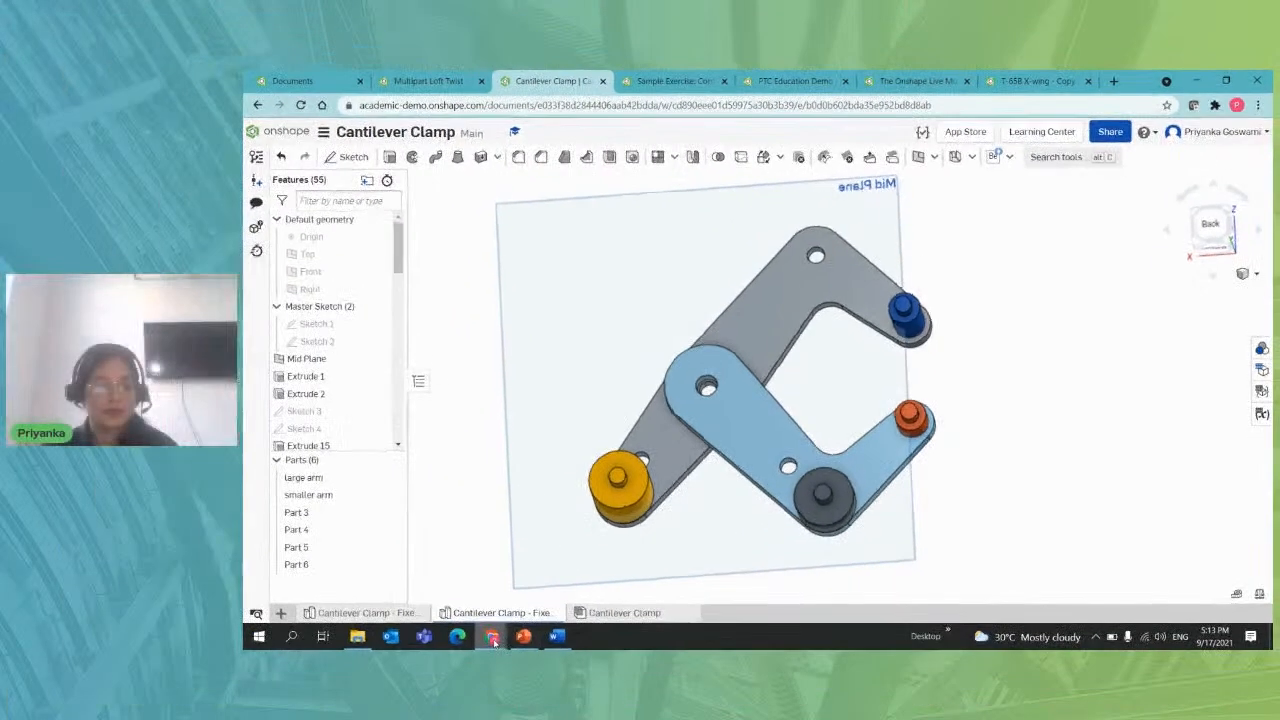
# Switch to the StreamYard studio and stop the screen share.
pyautogui.moveTo(309, 703)
pyautogui.click(460, 580)
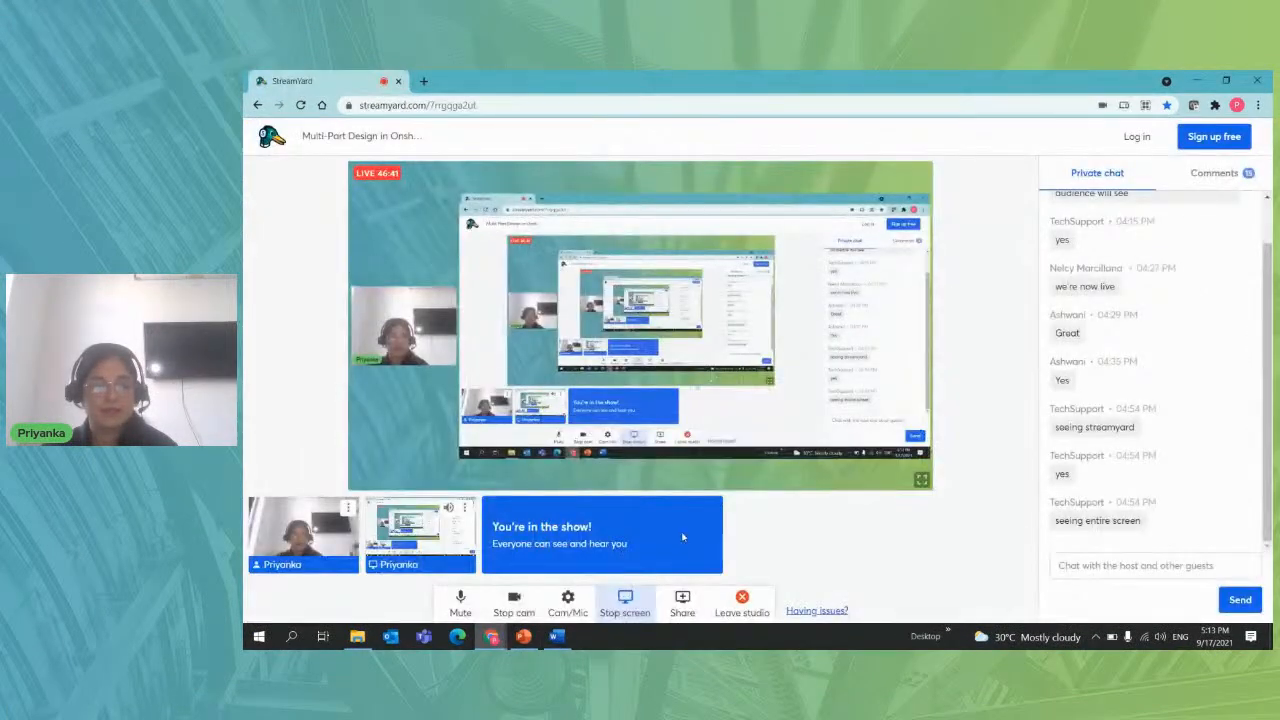
pyautogui.click(630, 598)
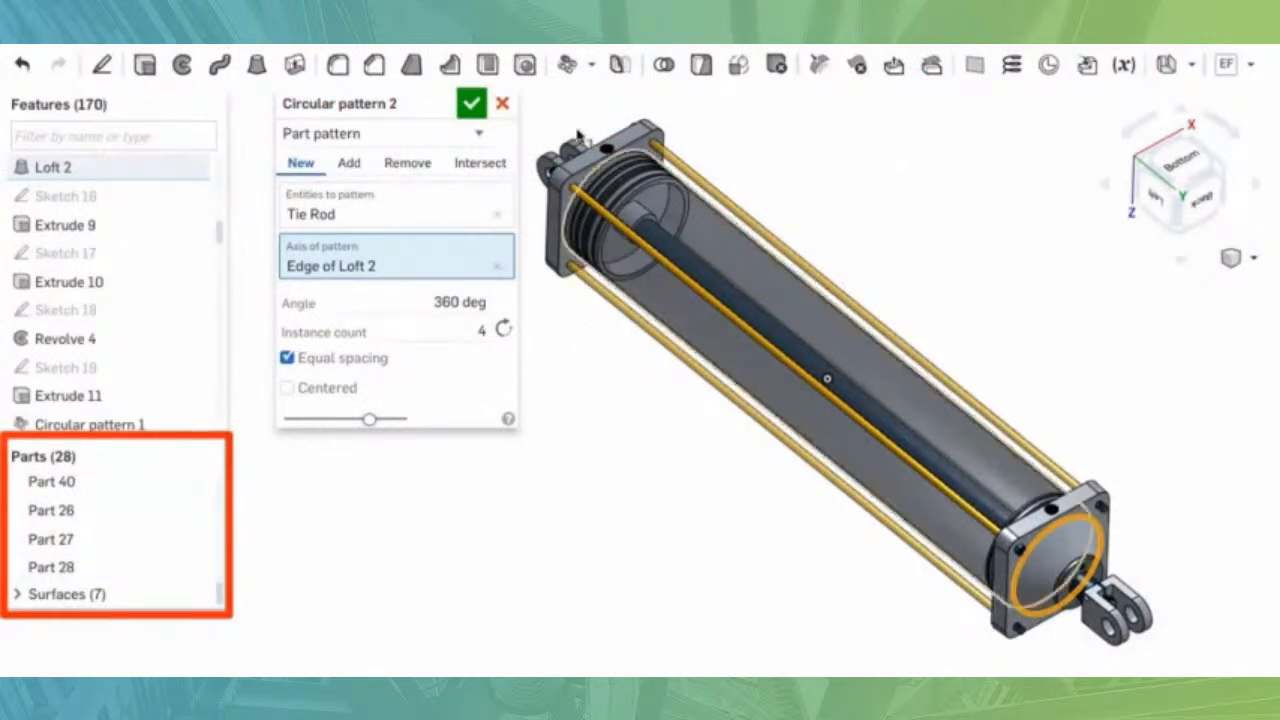
pyautogui.click(506, 105)
pyautogui.moveTo(598, 503); pyautogui.dragTo(503, 491, button='middle')
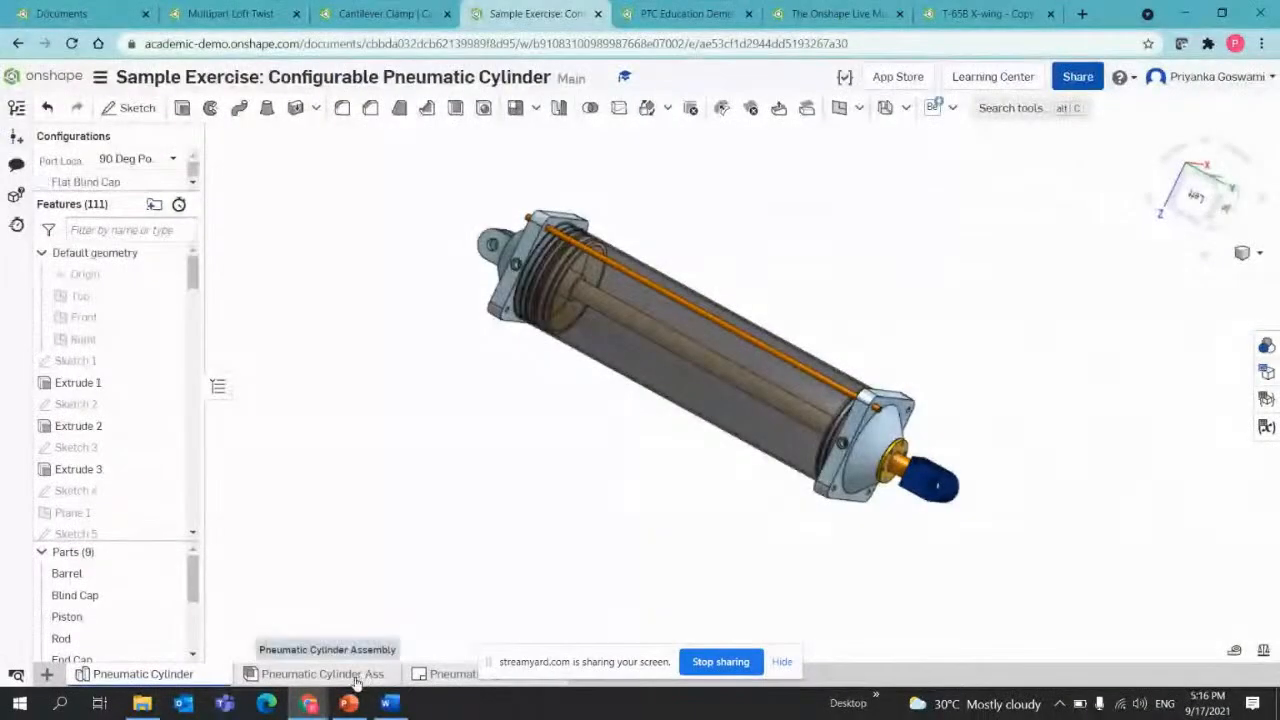
# View the Pneumatic Cylinder assembly, then return to the Pneumatic Cylinder Part Studio and examine the model from several sides.
pyautogui.click(362, 675)
pyautogui.moveTo(466, 432)
pyautogui.mouseDown(button='right')
pyautogui.moveTo(481, 390)
pyautogui.moveTo(481, 424)
pyautogui.mouseUp(button='right')
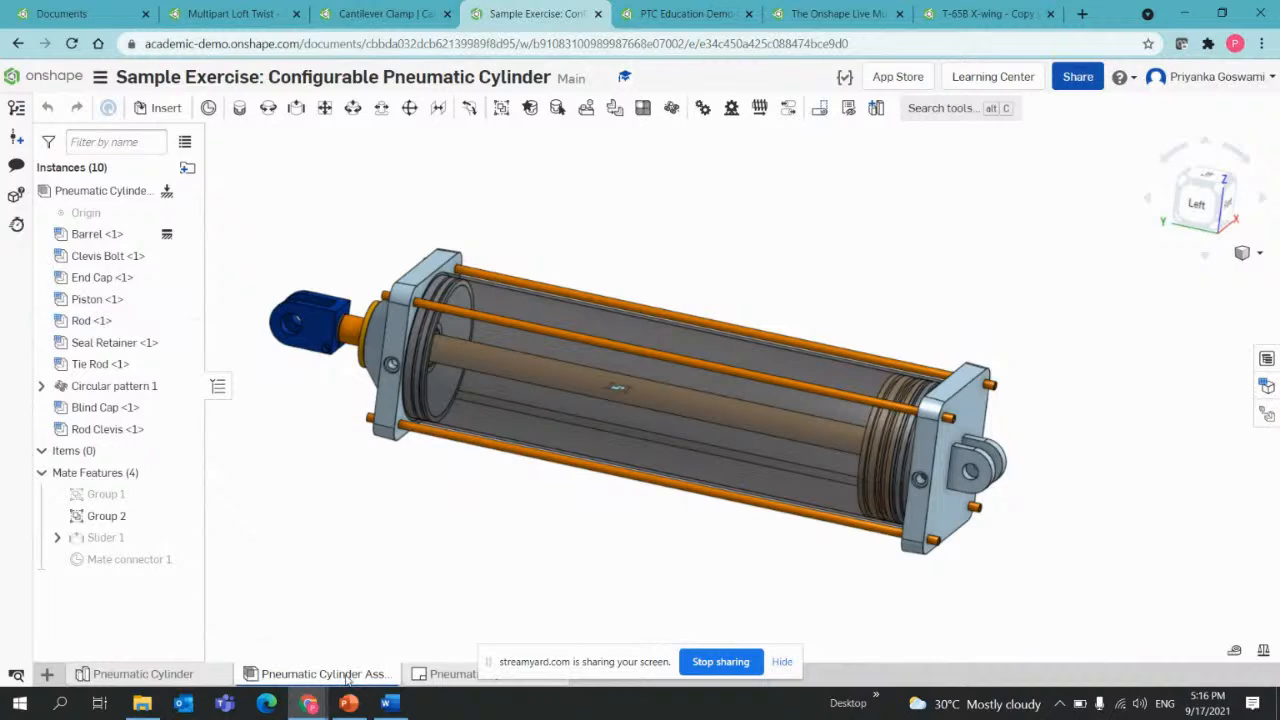
pyautogui.click(178, 677)
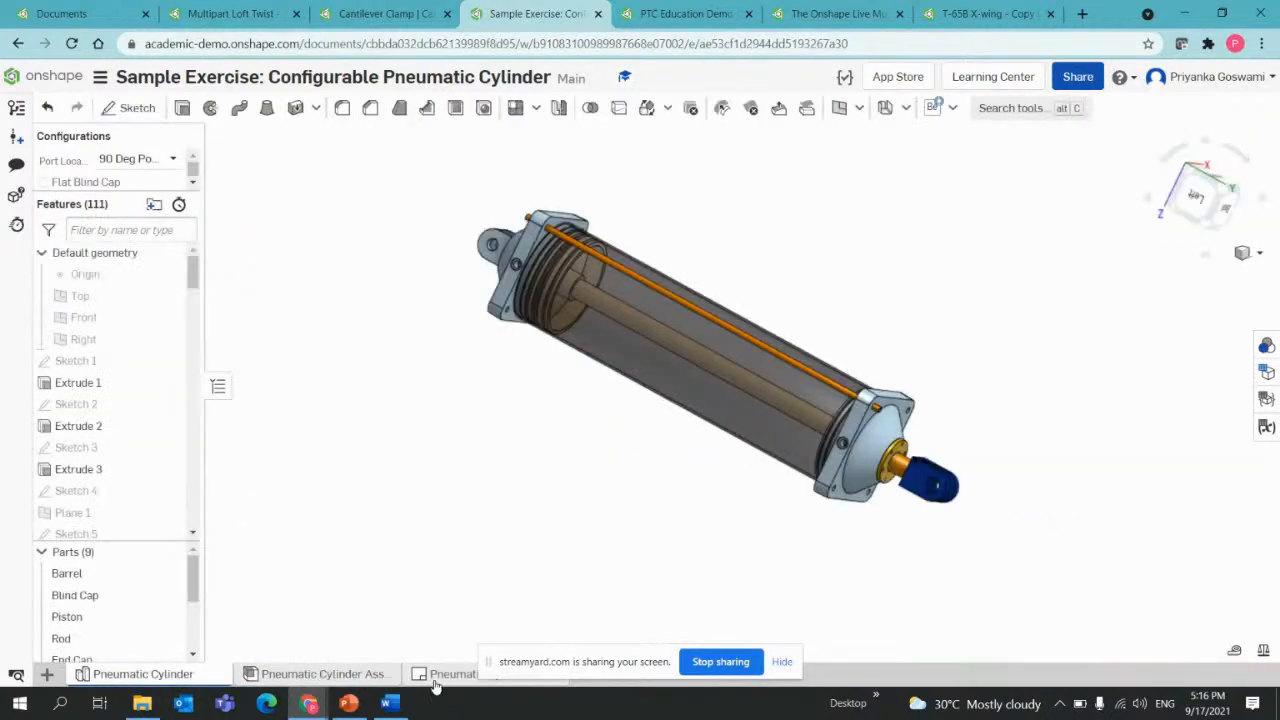
pyautogui.moveTo(506, 503)
pyautogui.mouseDown(button='right')
pyautogui.moveTo(571, 466)
pyautogui.moveTo(486, 502)
pyautogui.mouseUp(button='right')
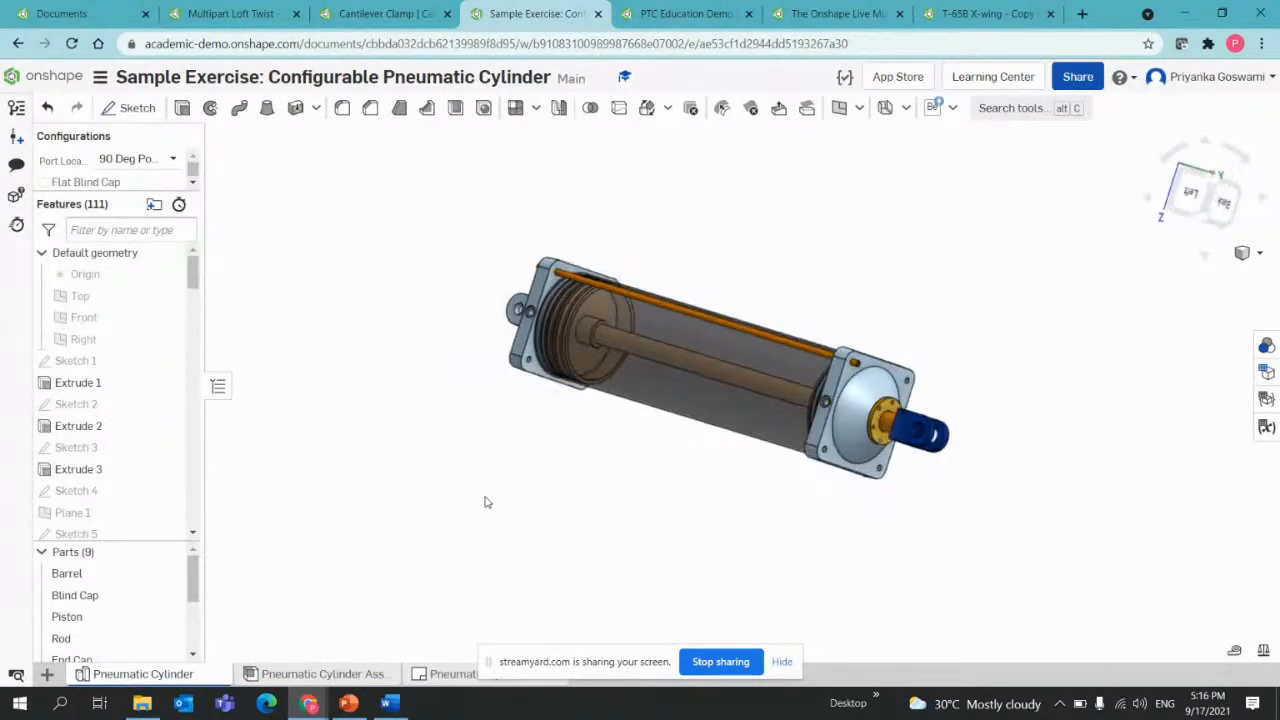
pyautogui.moveTo(674, 471); pyautogui.dragTo(683, 457, button='right')
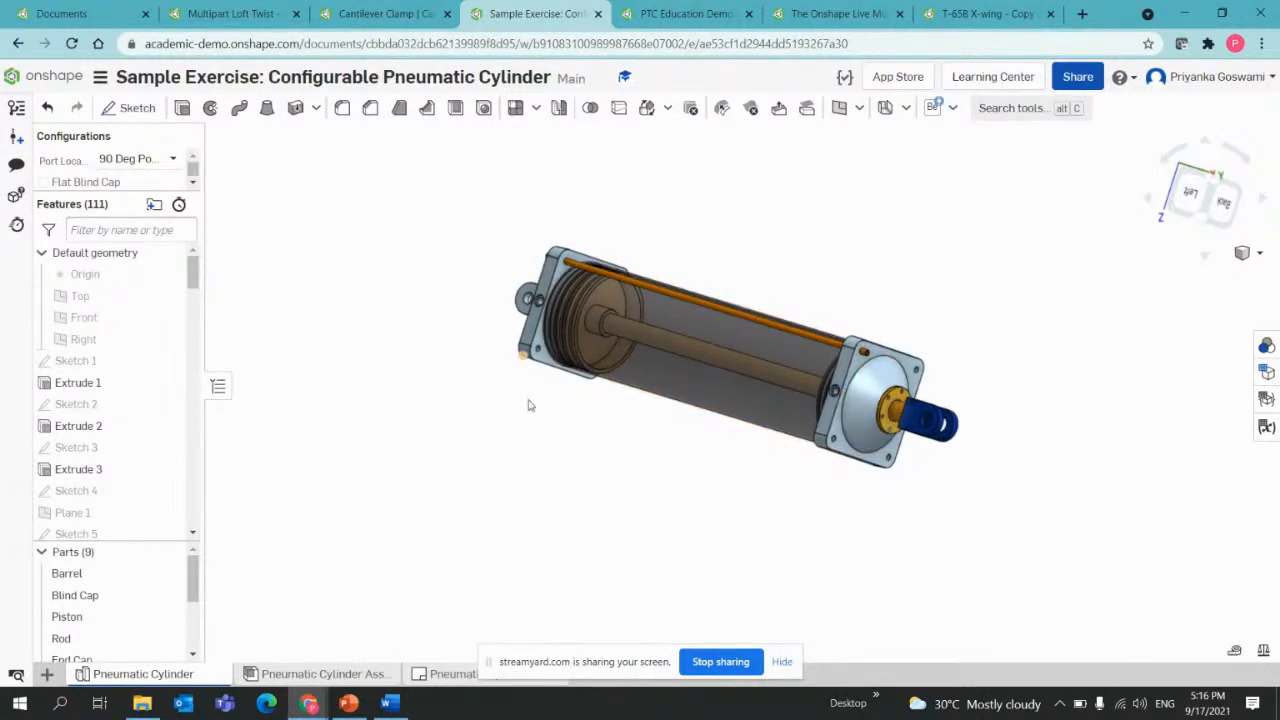
pyautogui.moveTo(529, 403); pyautogui.dragTo(626, 476, button='right')
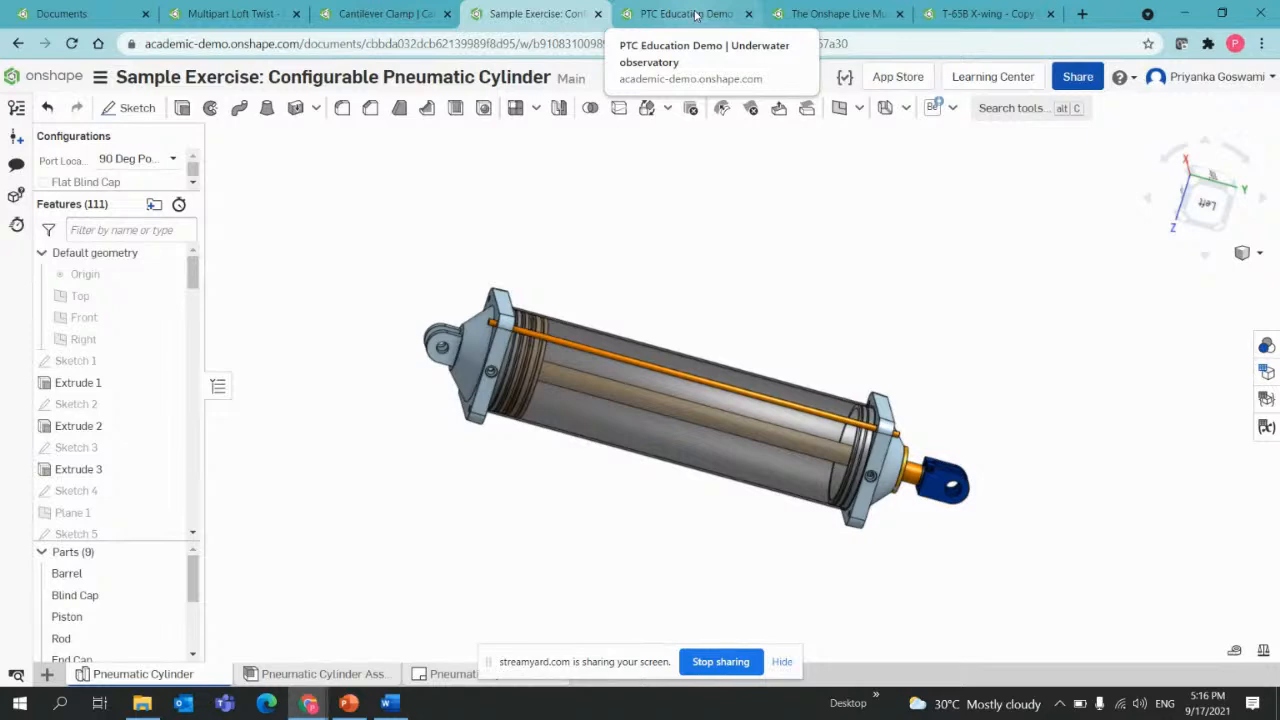
# Open the Onshape Learning Center.
pyautogui.click(992, 84)
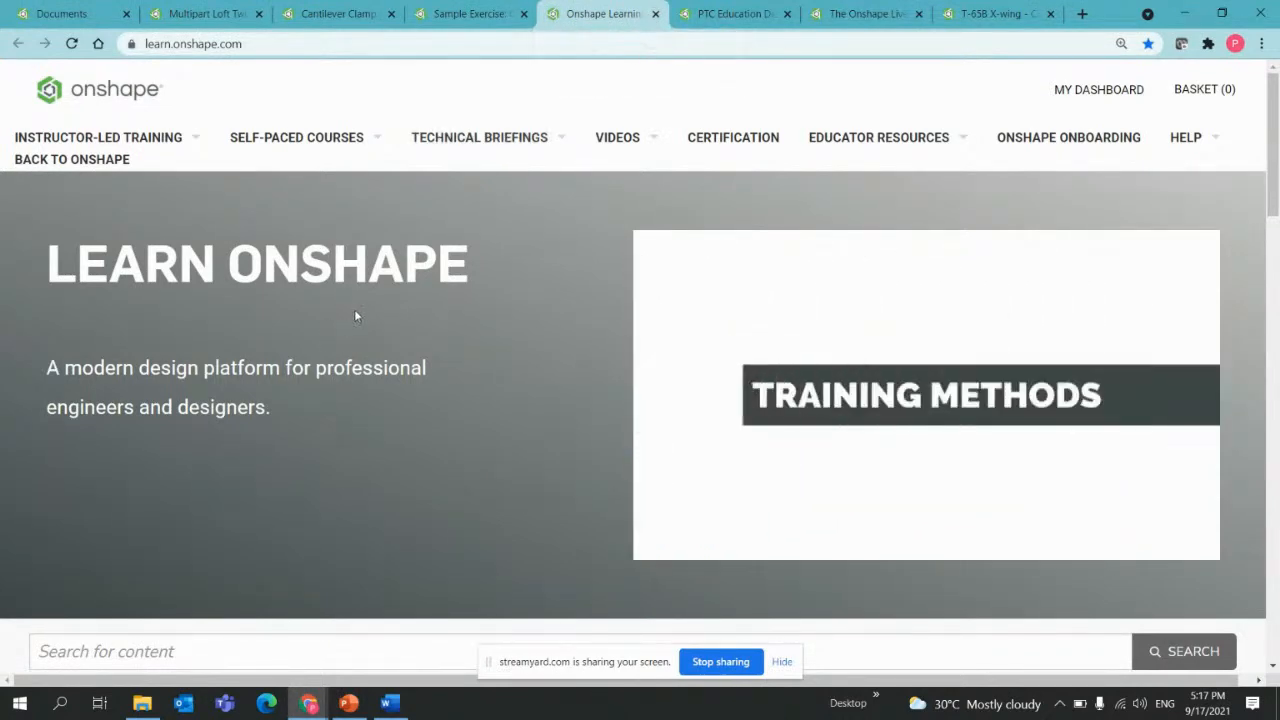
# Skim and close the Onshape Learning Center page, then examine the Pneumatic Cylinder model from several sides.
pyautogui.scroll(-4, 404, 322)
pyautogui.scroll(4, 565, 335)
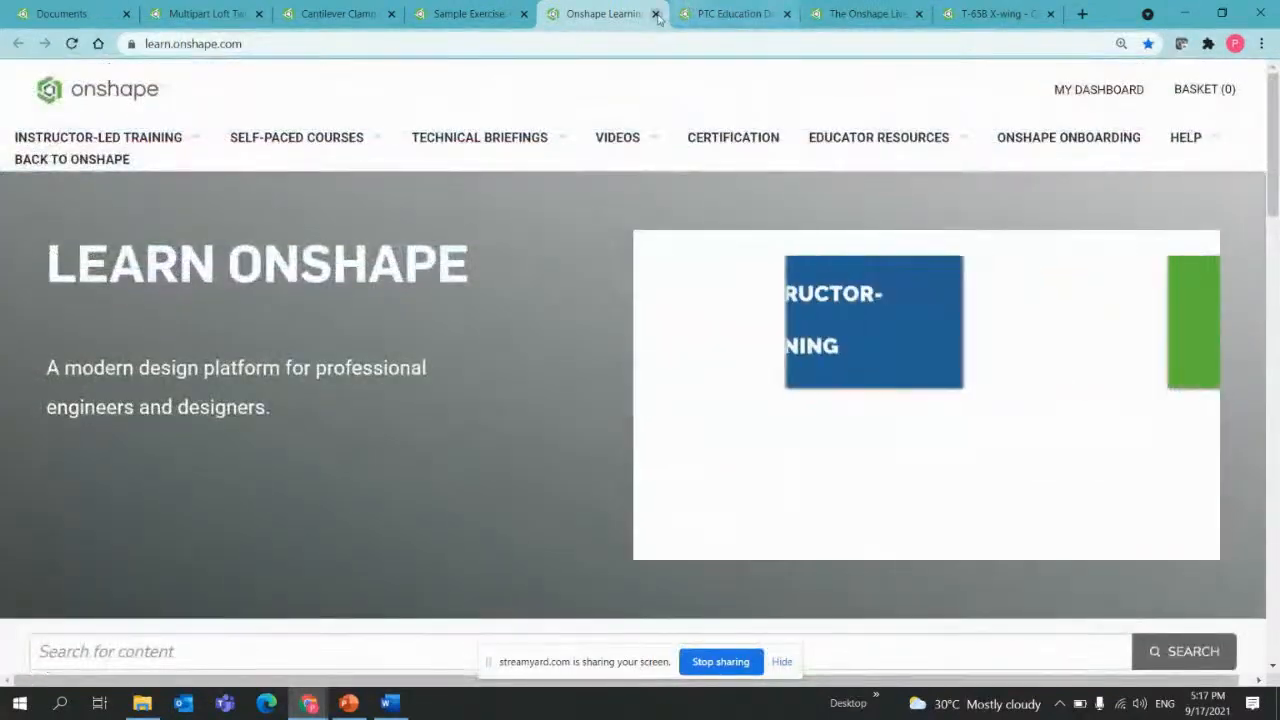
pyautogui.click(656, 14)
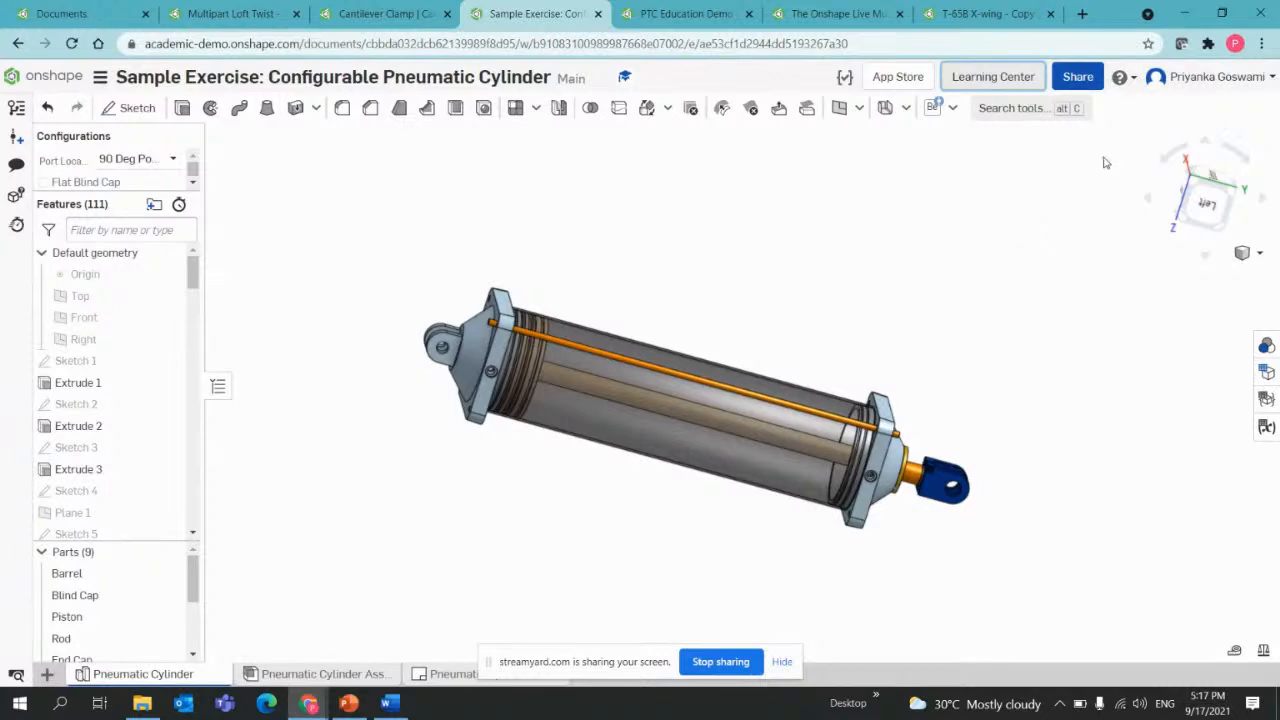
pyautogui.moveTo(741, 294); pyautogui.dragTo(699, 310, button='right')
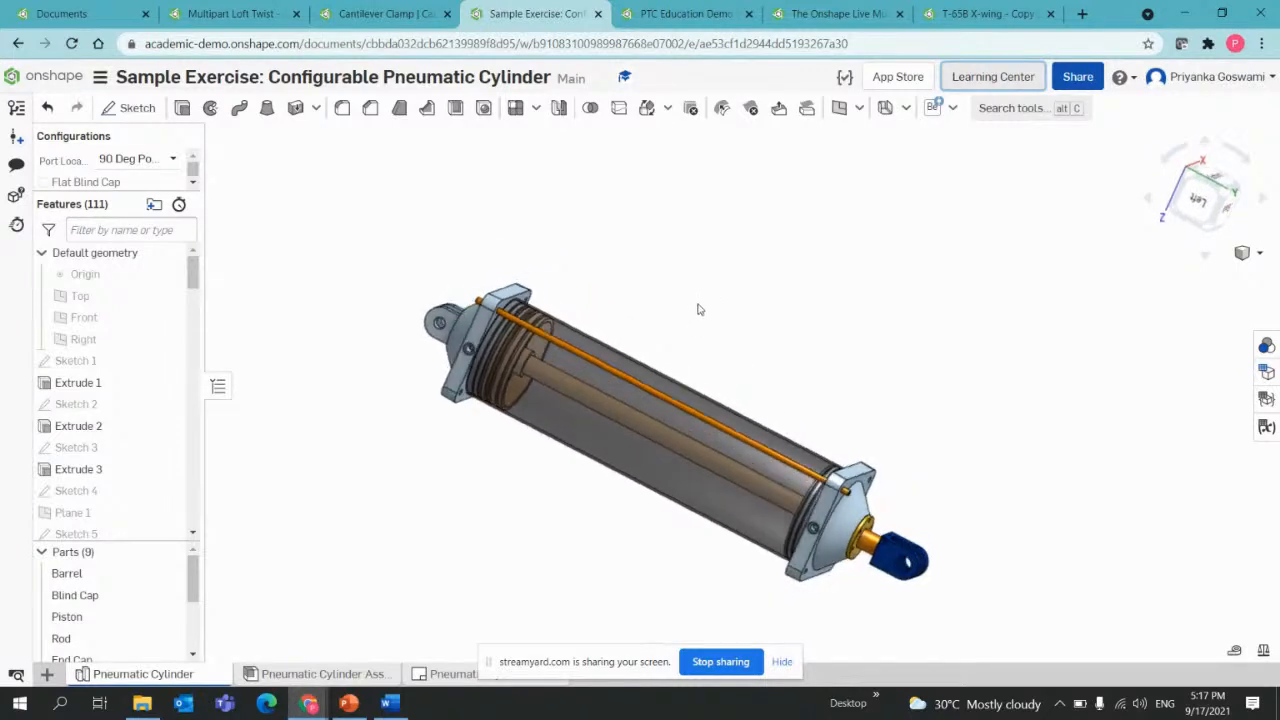
pyautogui.moveTo(698, 304); pyautogui.dragTo(709, 296, button='middle')
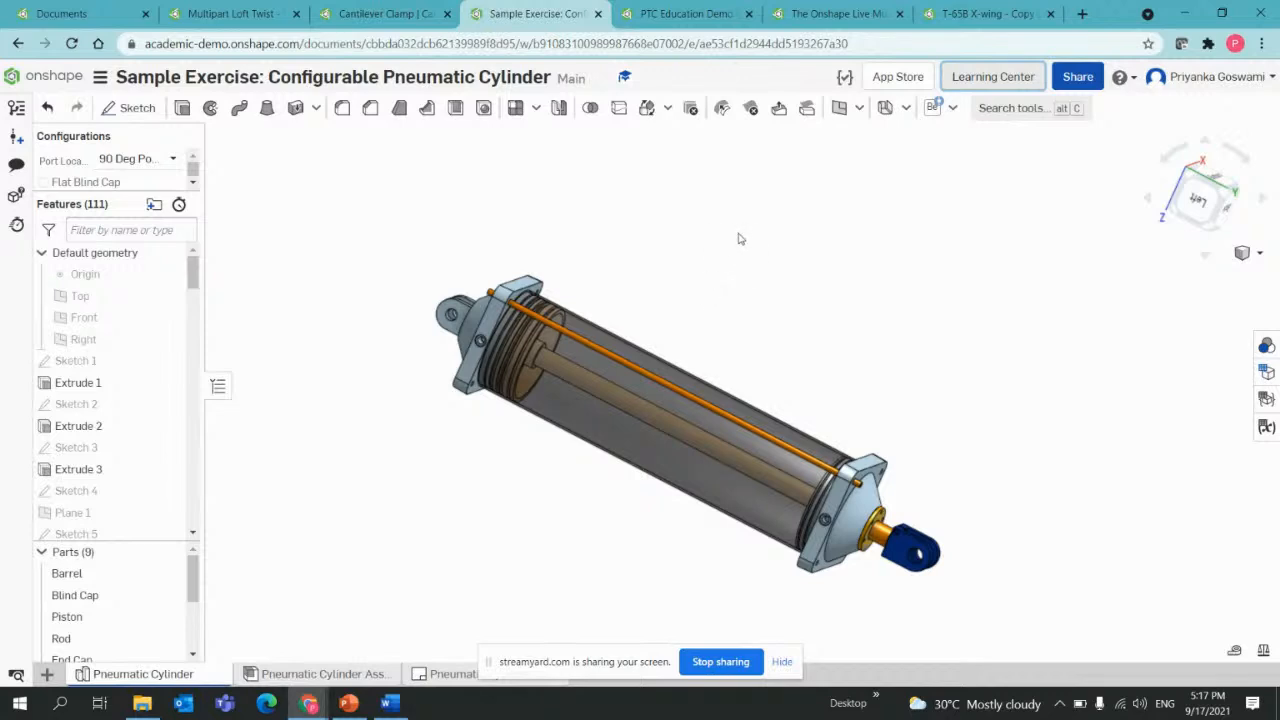
pyautogui.moveTo(740, 239); pyautogui.dragTo(733, 248, button='right')
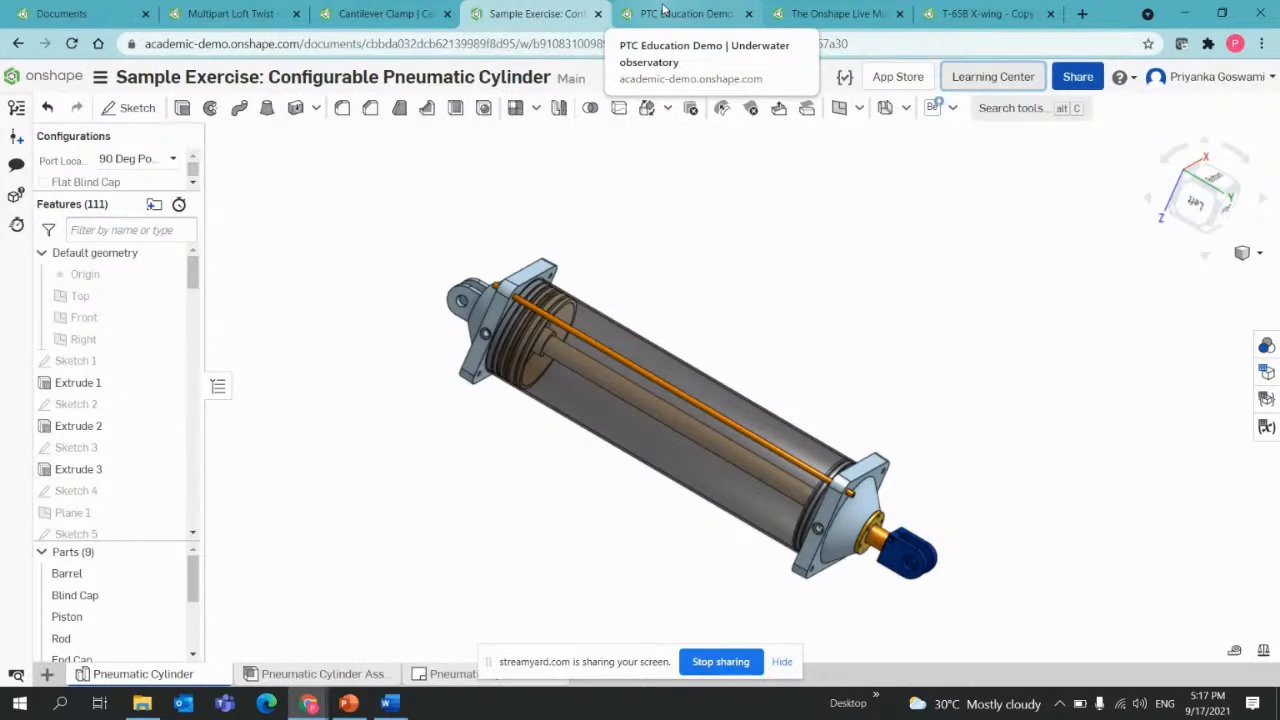
# Open the PTC Education Demo document, hide the screen-sharing notice, and examine the Underwater observatory assembly from several sides and up close.
pyautogui.click(664, 9)
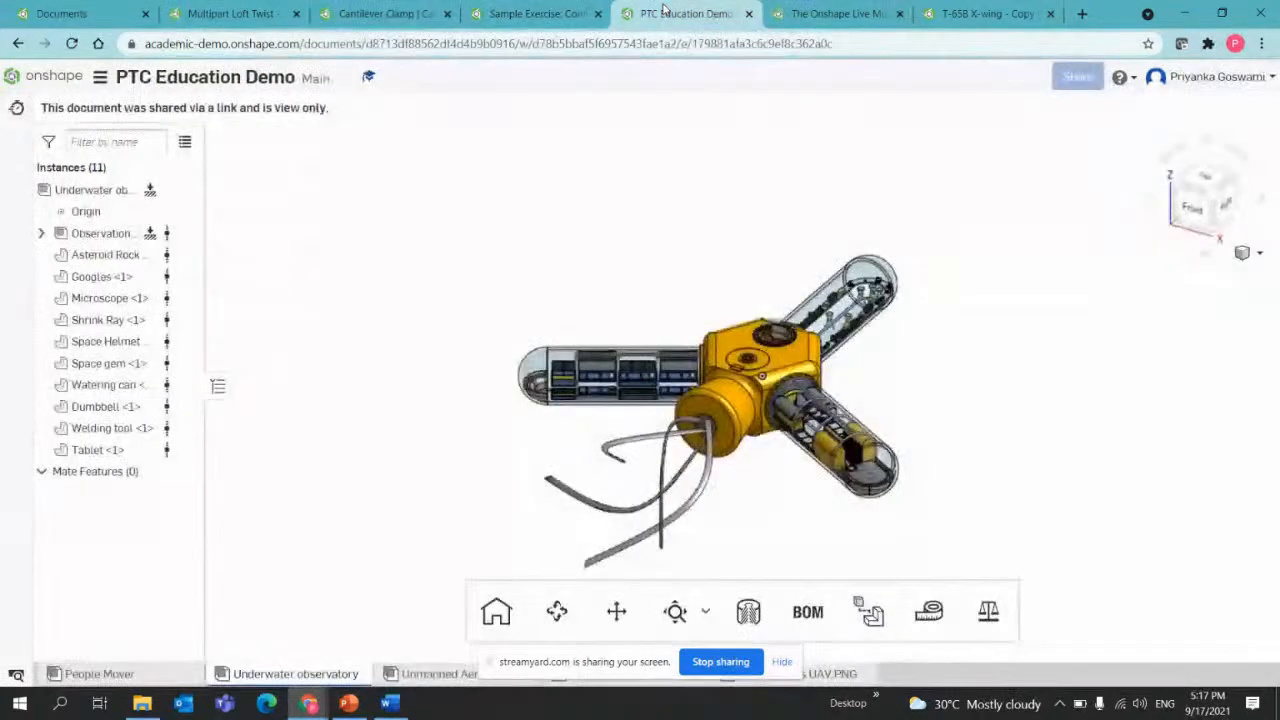
pyautogui.moveTo(628, 271); pyautogui.dragTo(791, 263, button='right')
pyautogui.scroll(3, 769, 270)
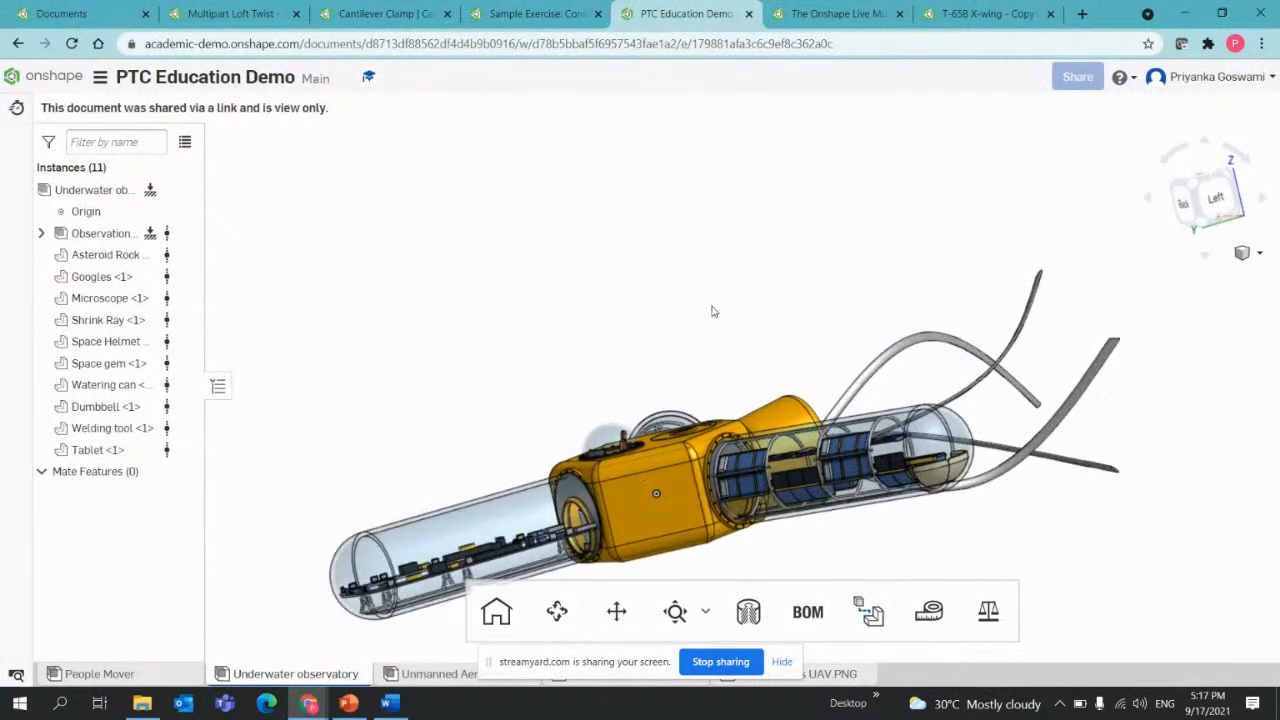
pyautogui.moveTo(713, 312); pyautogui.dragTo(662, 259, button='right')
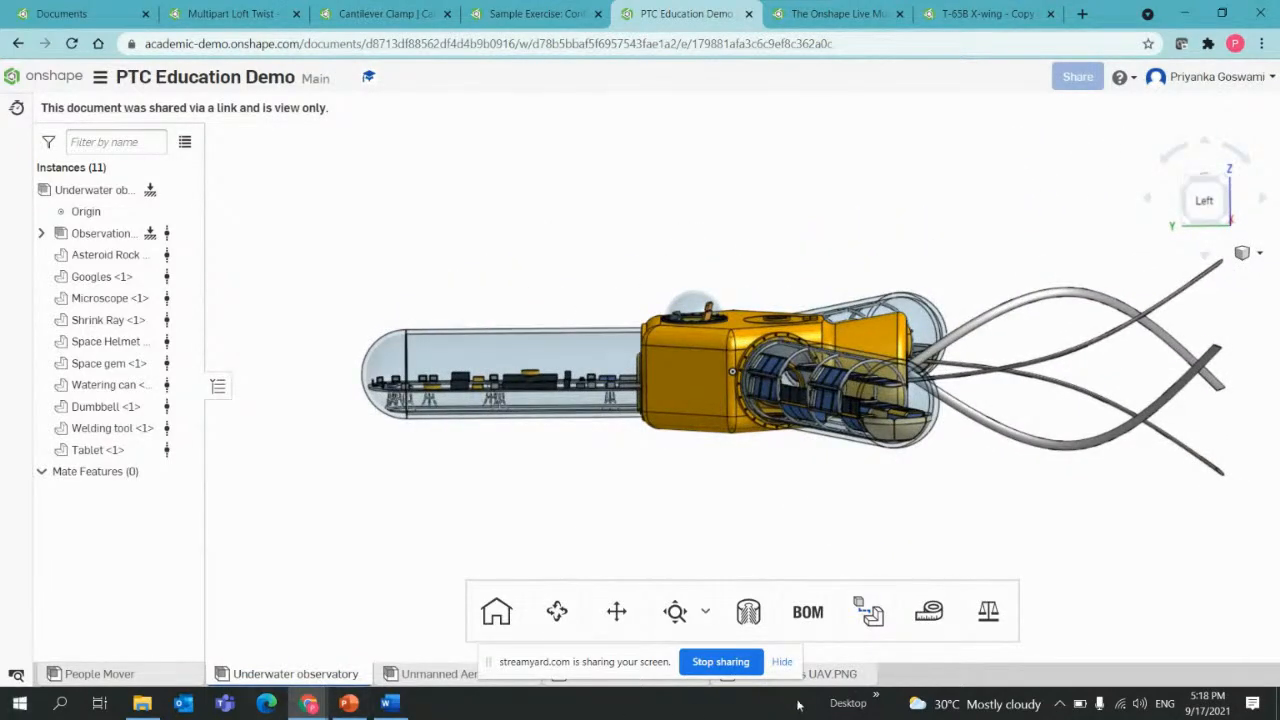
pyautogui.click(782, 661)
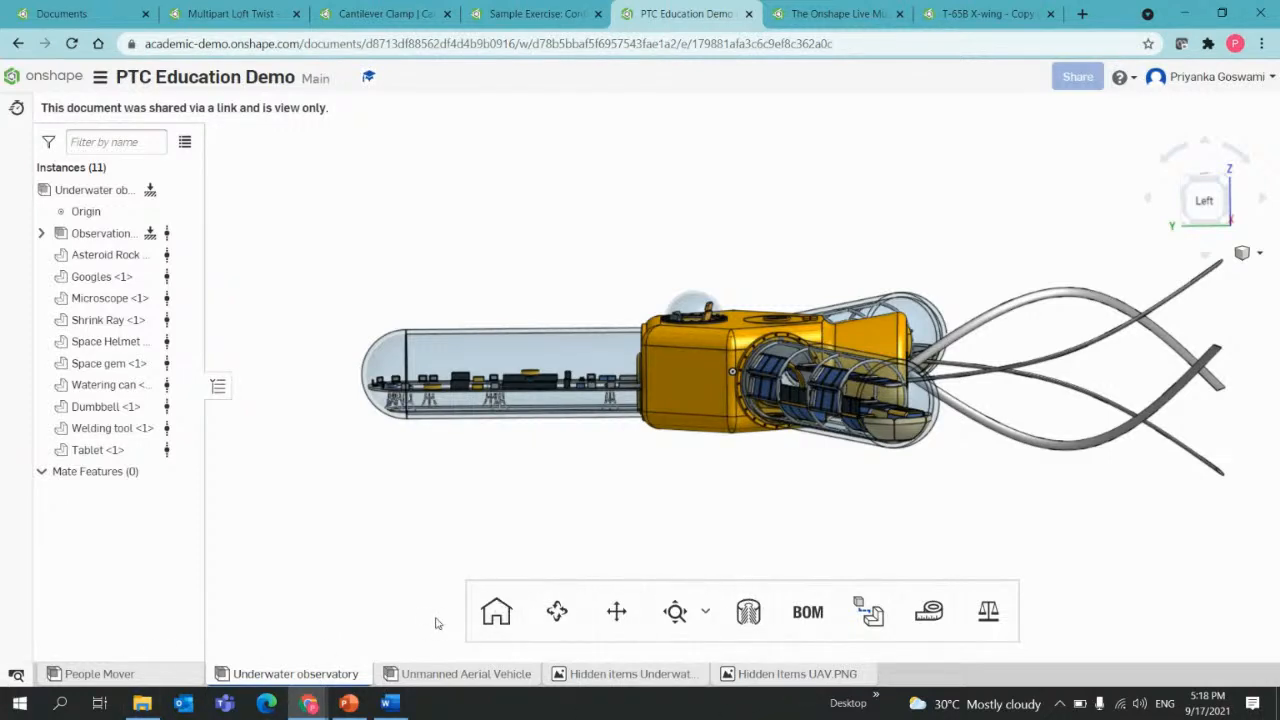
pyautogui.scroll(5, 544, 517)
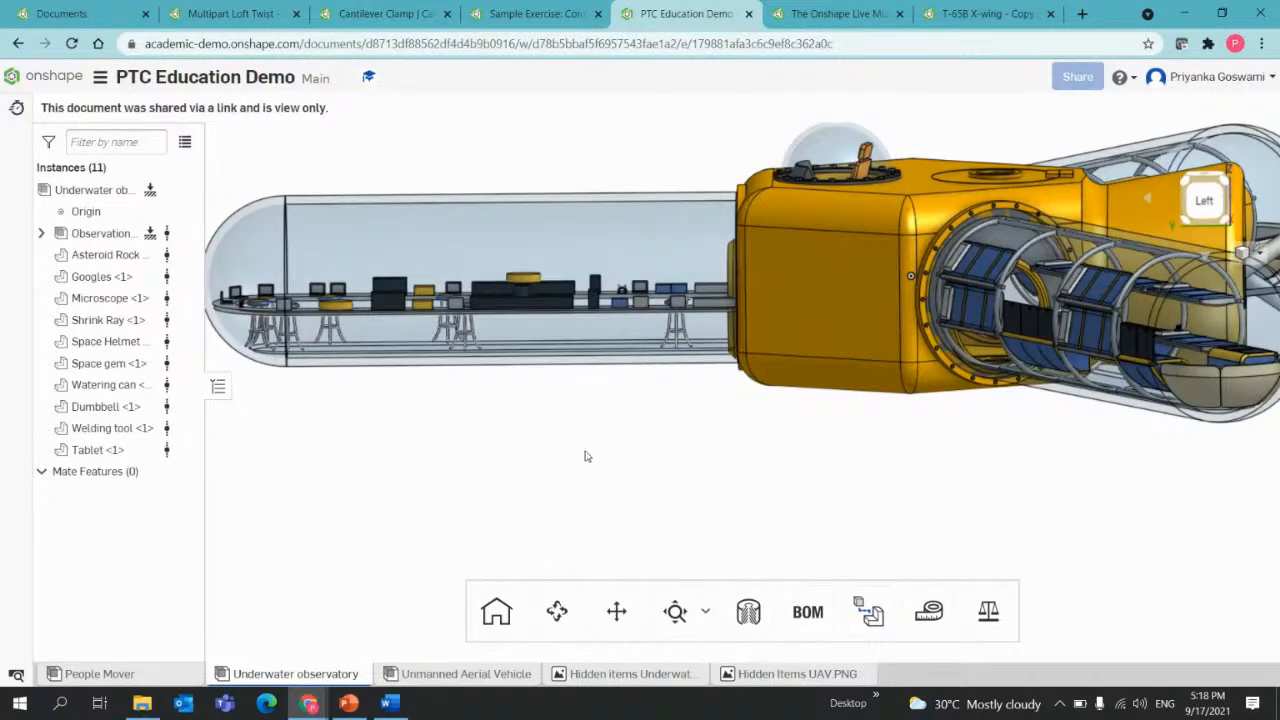
pyautogui.scroll(-3, 586, 455)
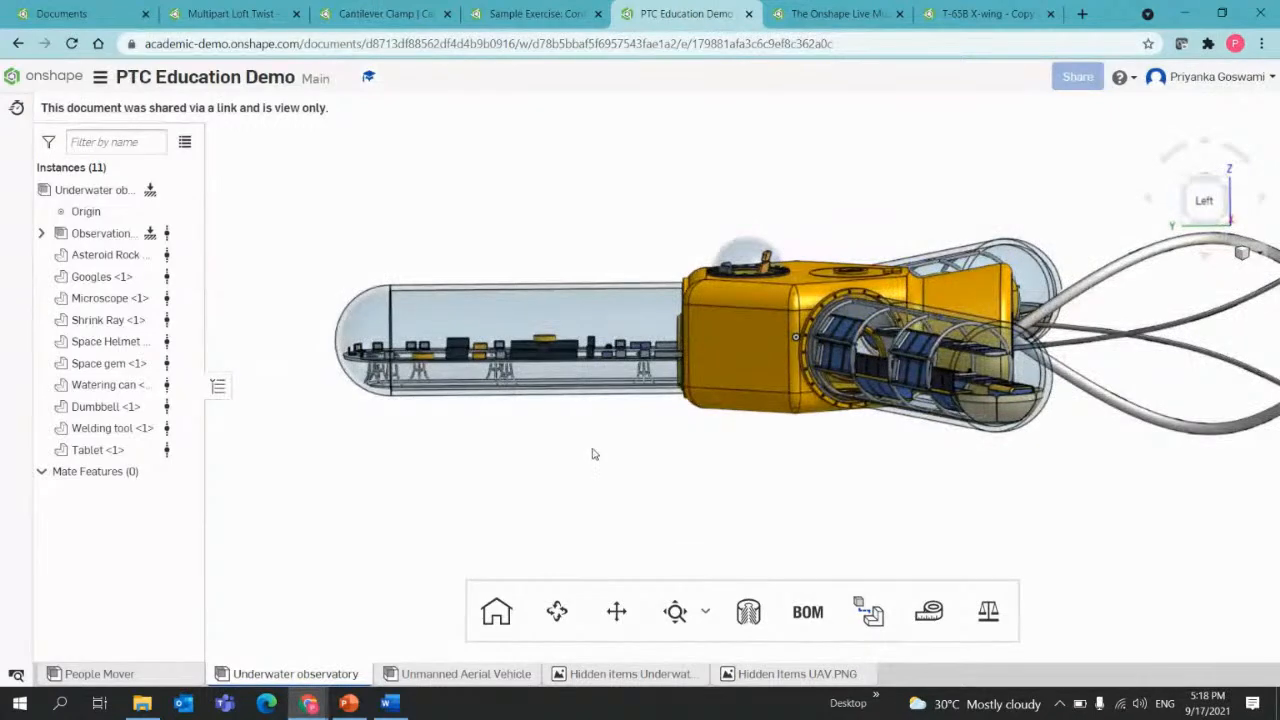
pyautogui.moveTo(594, 451); pyautogui.dragTo(563, 454, button='right')
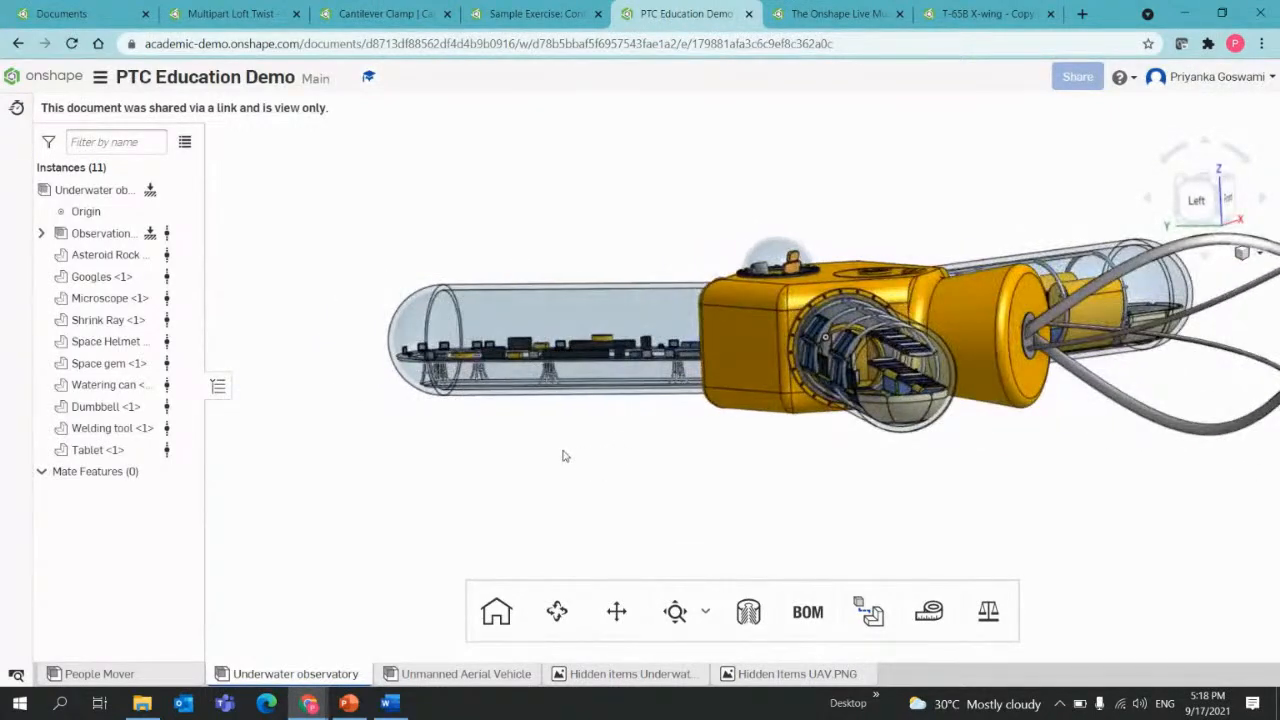
# View the Unmanned Aerial Vehicle assembly and the underwater hidden items image, then return to the Underwater observatory and examine its modules.
pyautogui.click(469, 682)
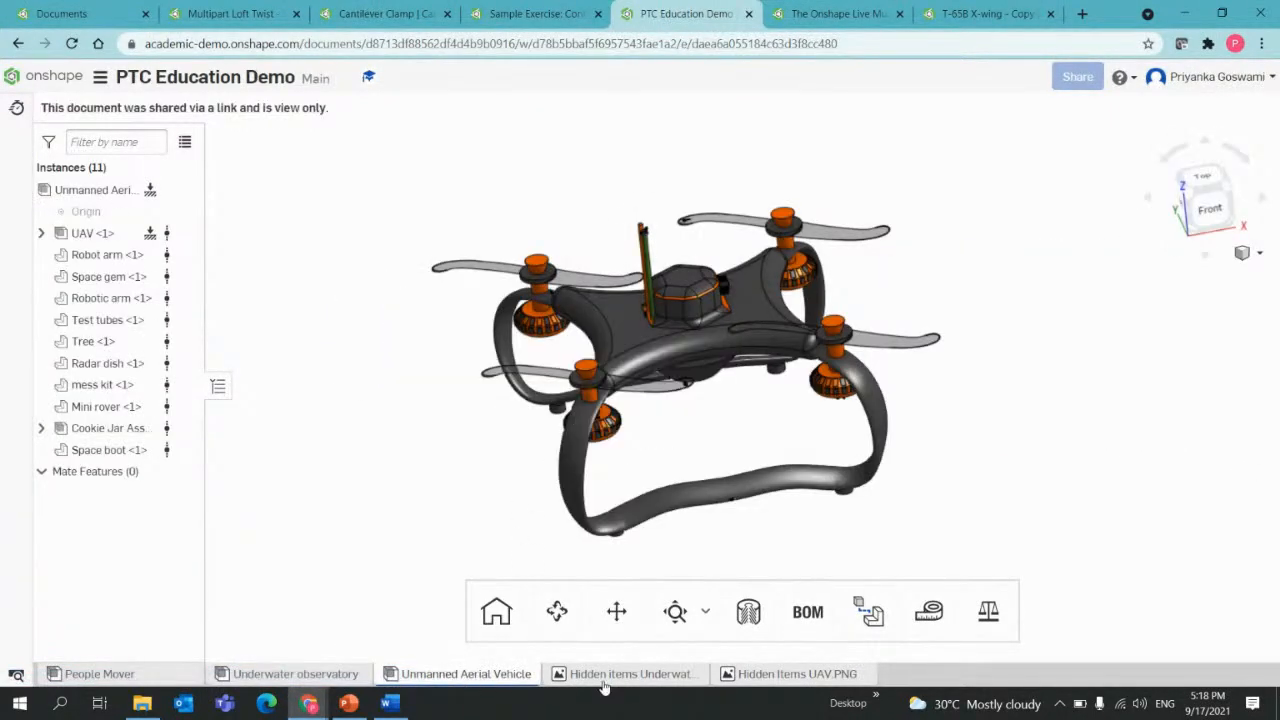
pyautogui.click(627, 674)
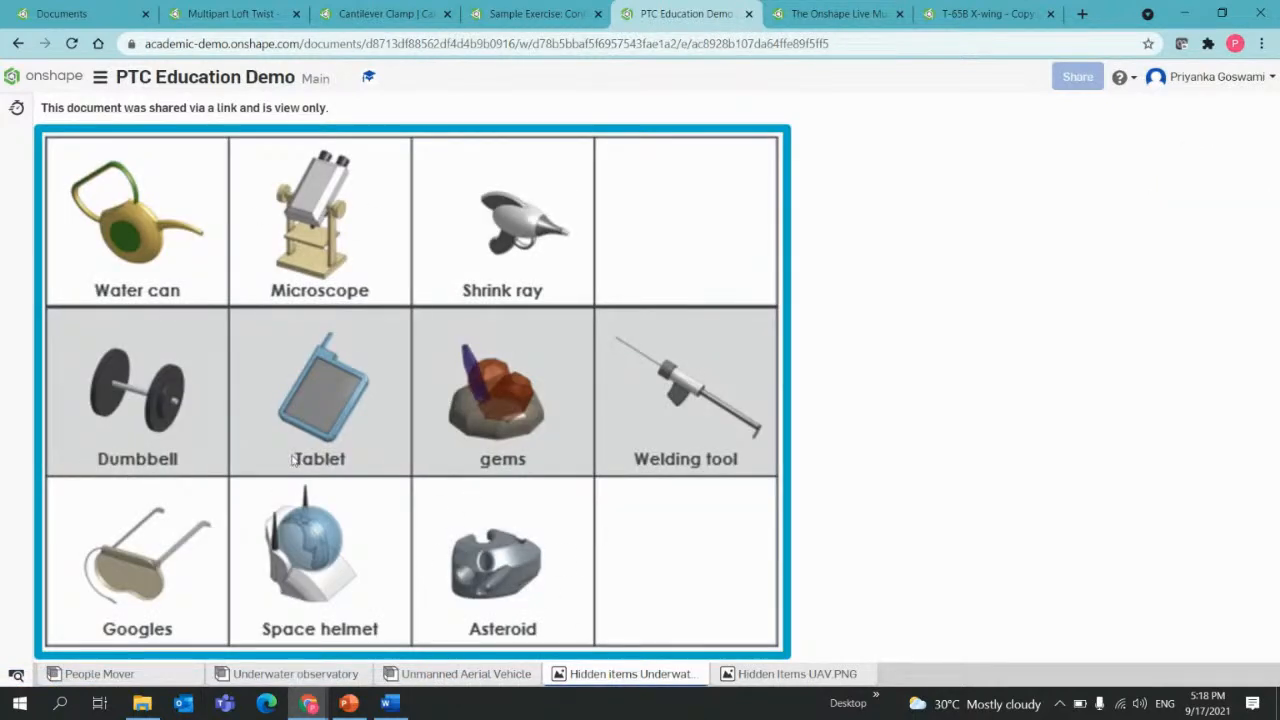
pyautogui.click(283, 676)
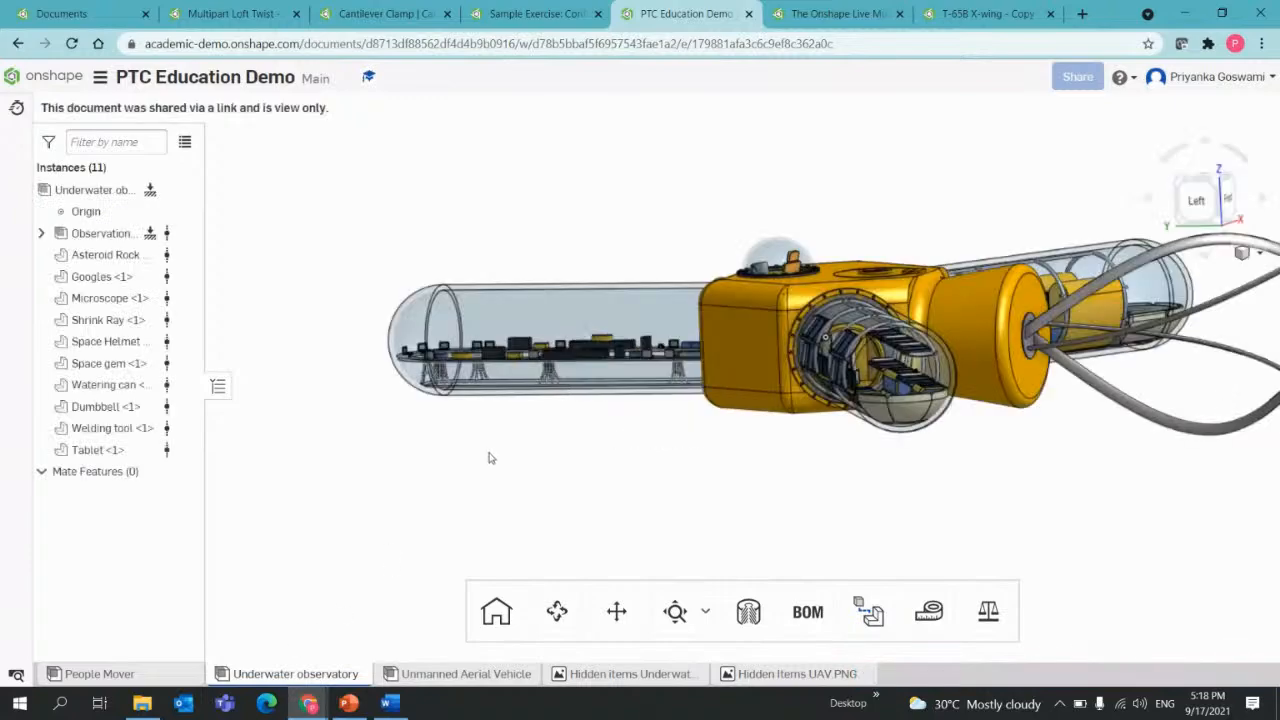
pyautogui.moveTo(538, 455); pyautogui.dragTo(667, 468, button='right')
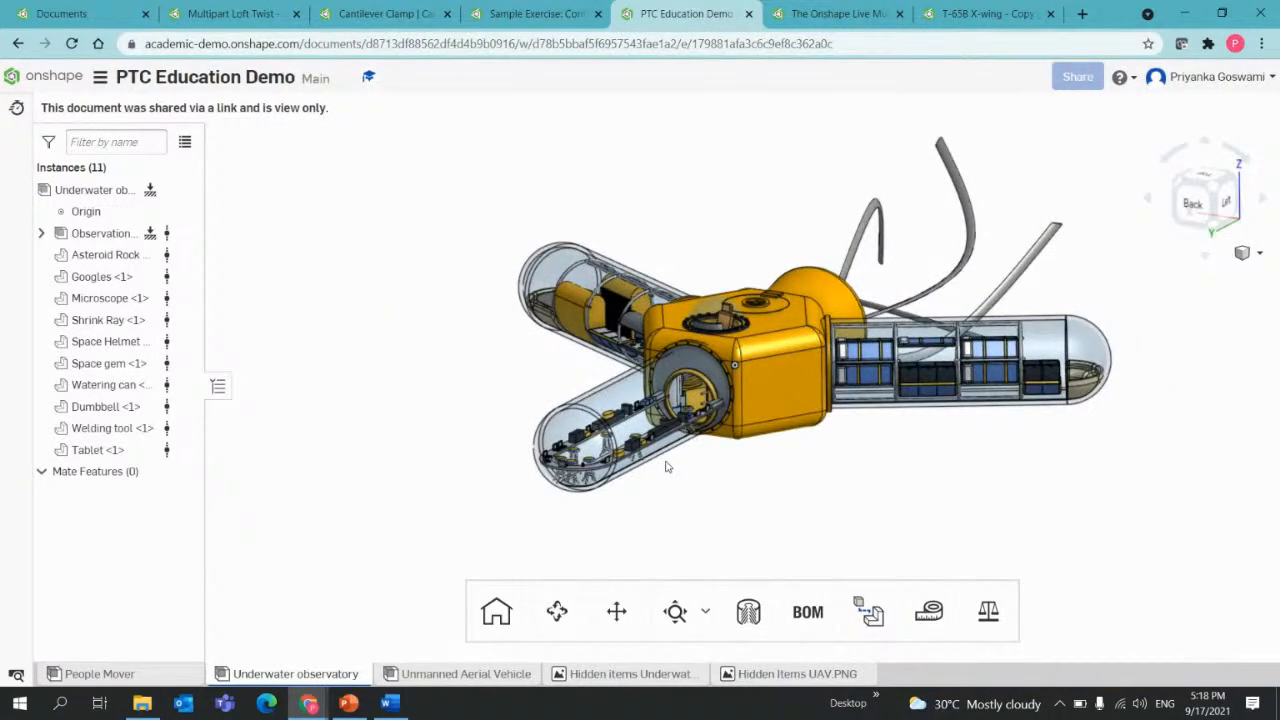
pyautogui.scroll(5, 667, 467)
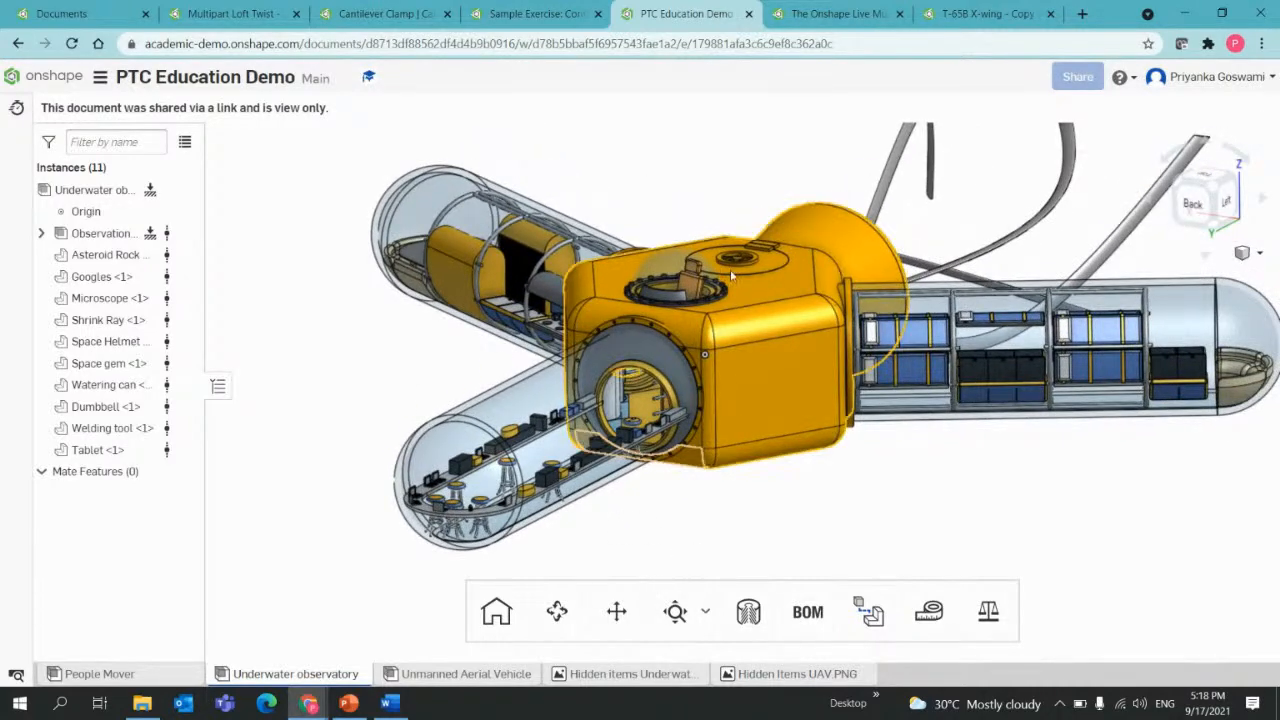
# Refresh the timed-out sessions of The Onshape Live Music Experience and T-65B X-wing - Copy documents, then return to the Live Music document.
pyautogui.click(830, 14)
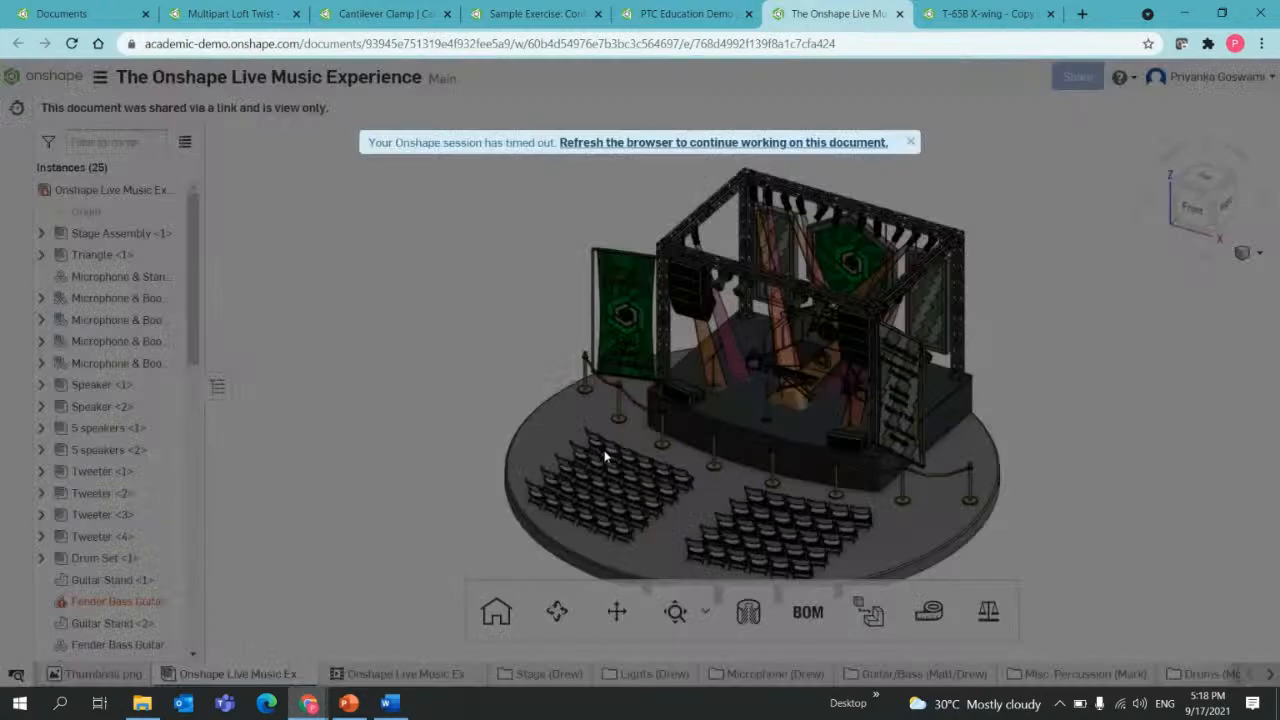
pyautogui.click(702, 143)
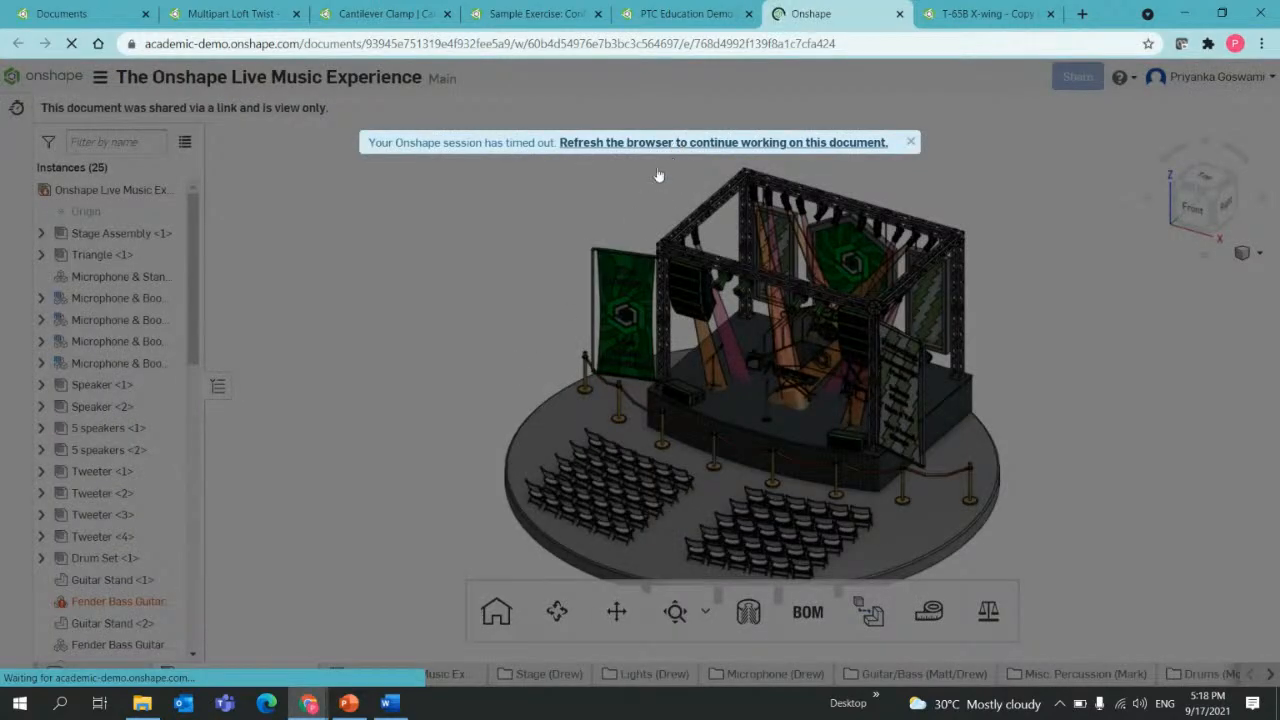
pyautogui.rightClick(533, 250)
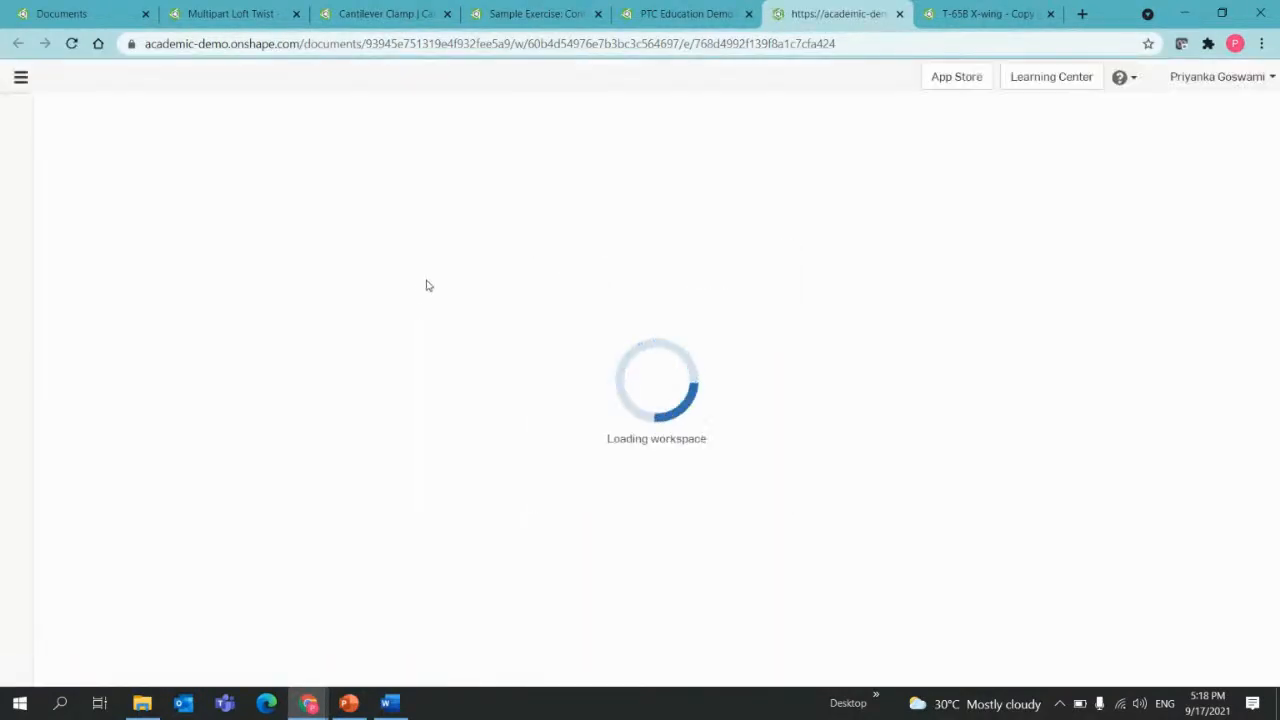
pyautogui.click(942, 14)
pyautogui.click(676, 146)
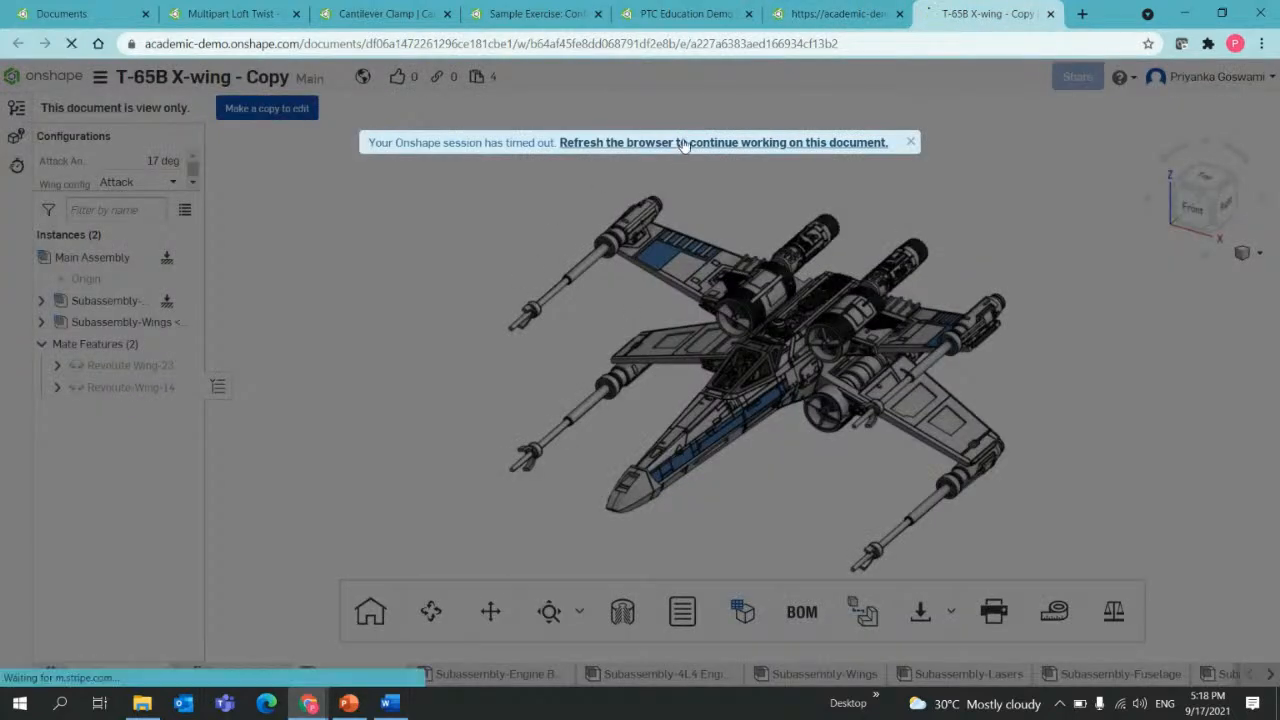
pyautogui.rightClick(470, 321)
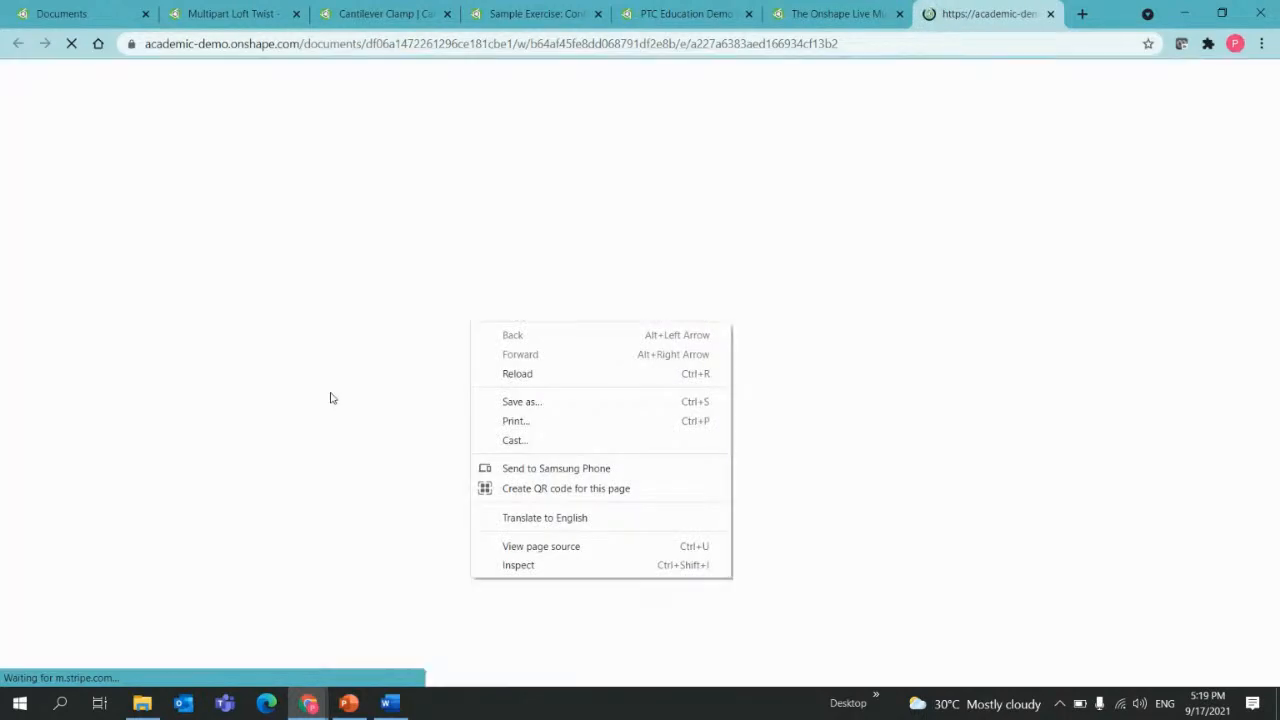
pyautogui.click(330, 396)
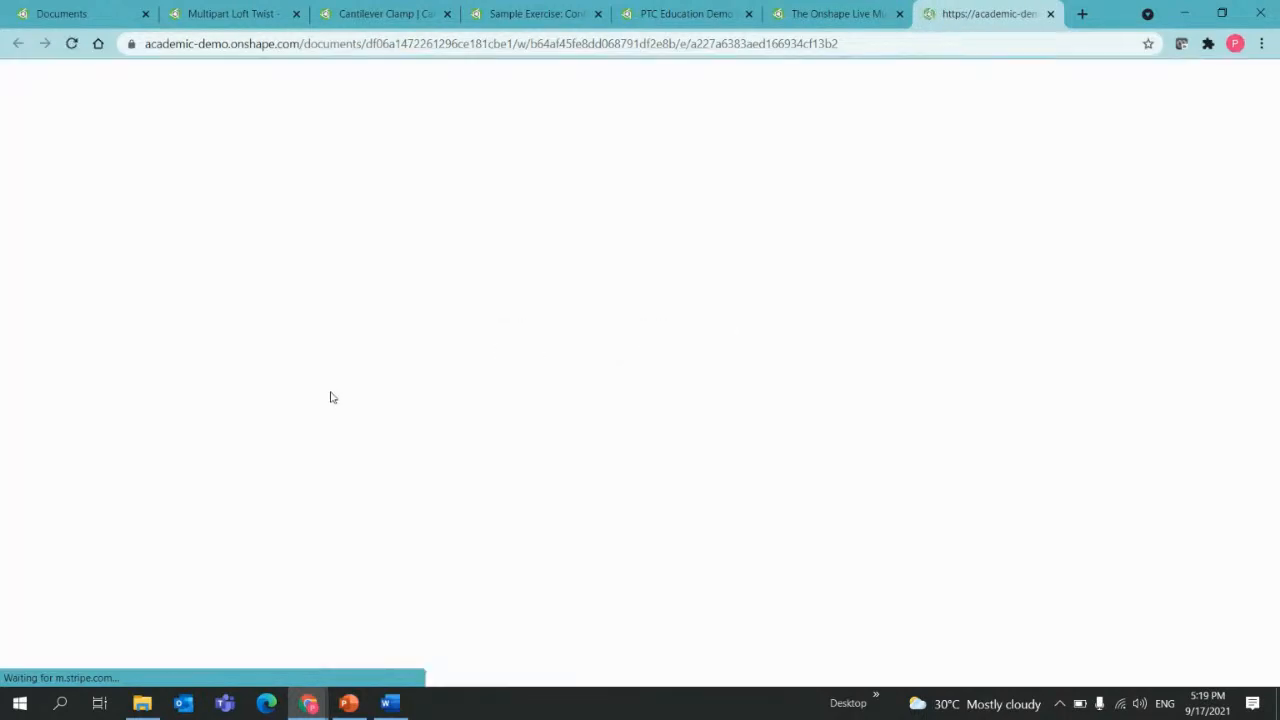
pyautogui.click(800, 11)
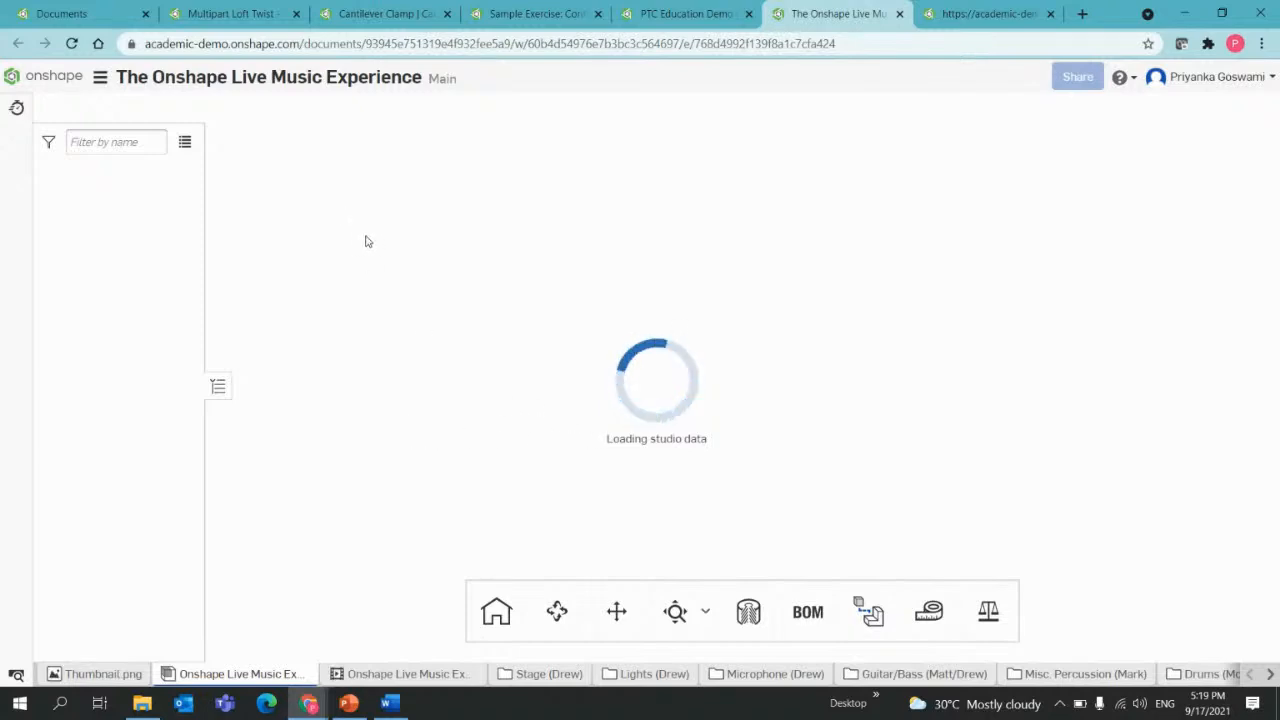
pyautogui.rightClick(466, 355)
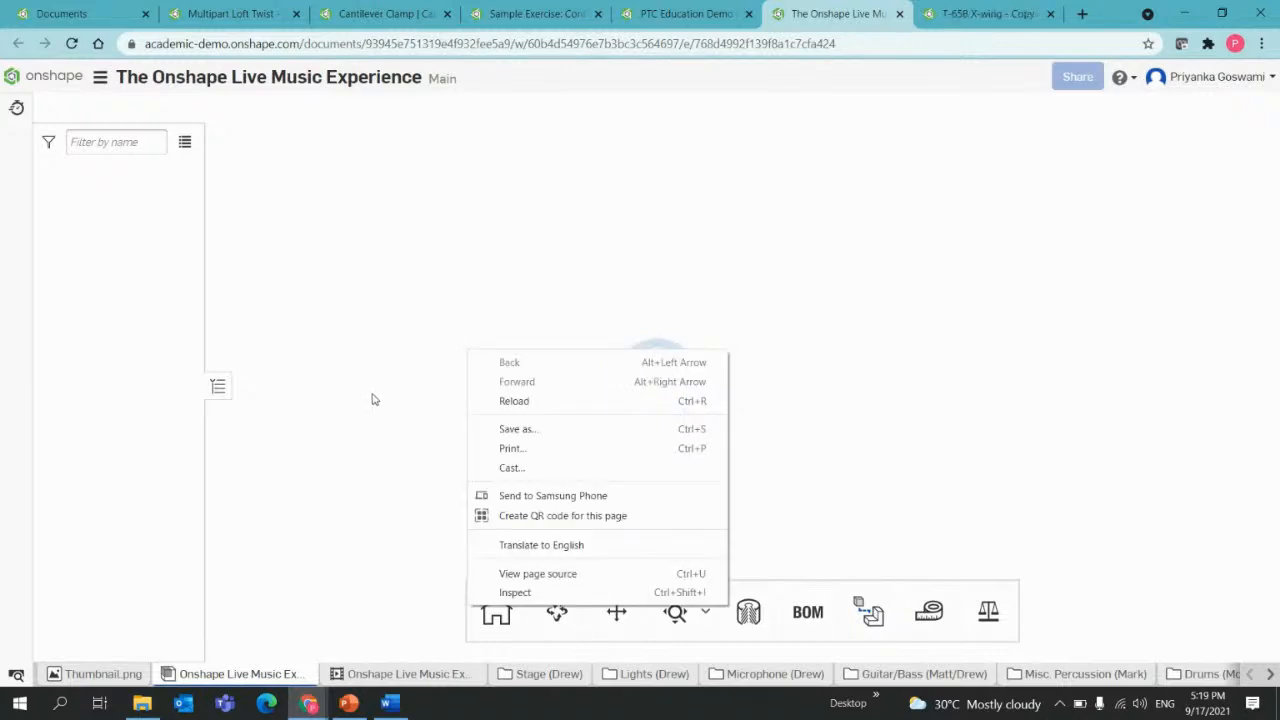
pyautogui.click(372, 399)
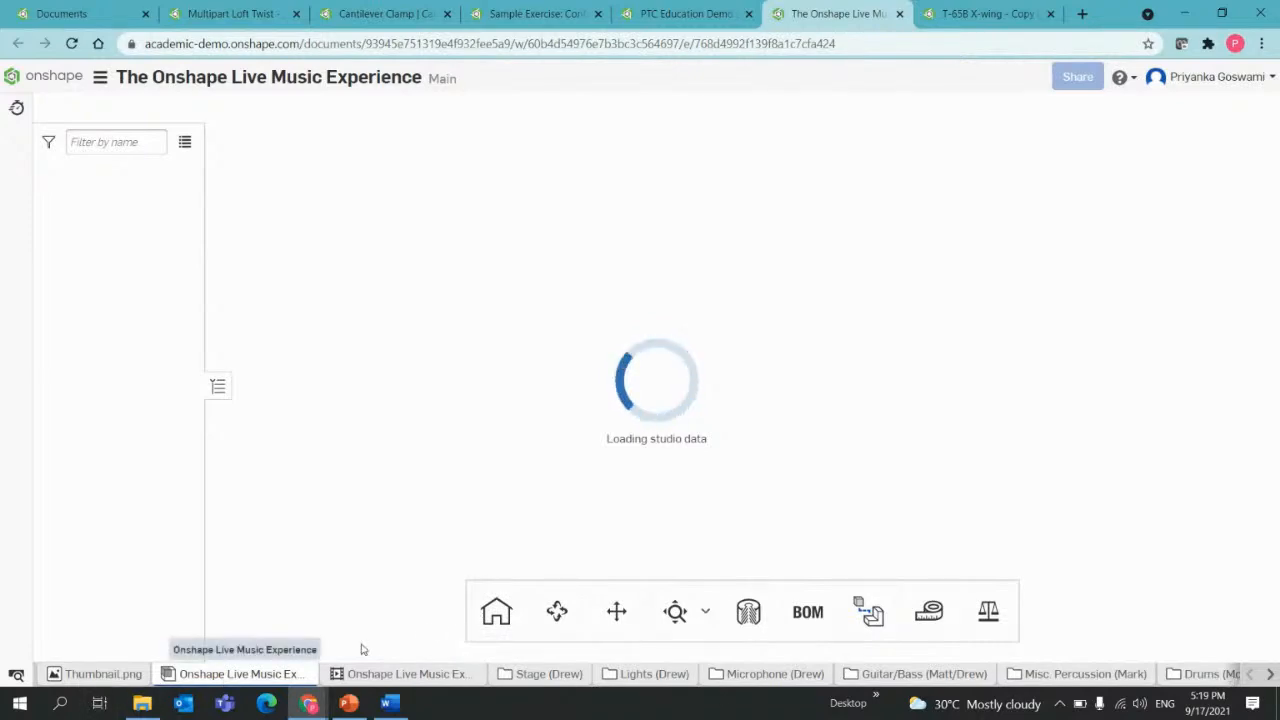
pyautogui.rightClick(548, 495)
pyautogui.click(396, 494)
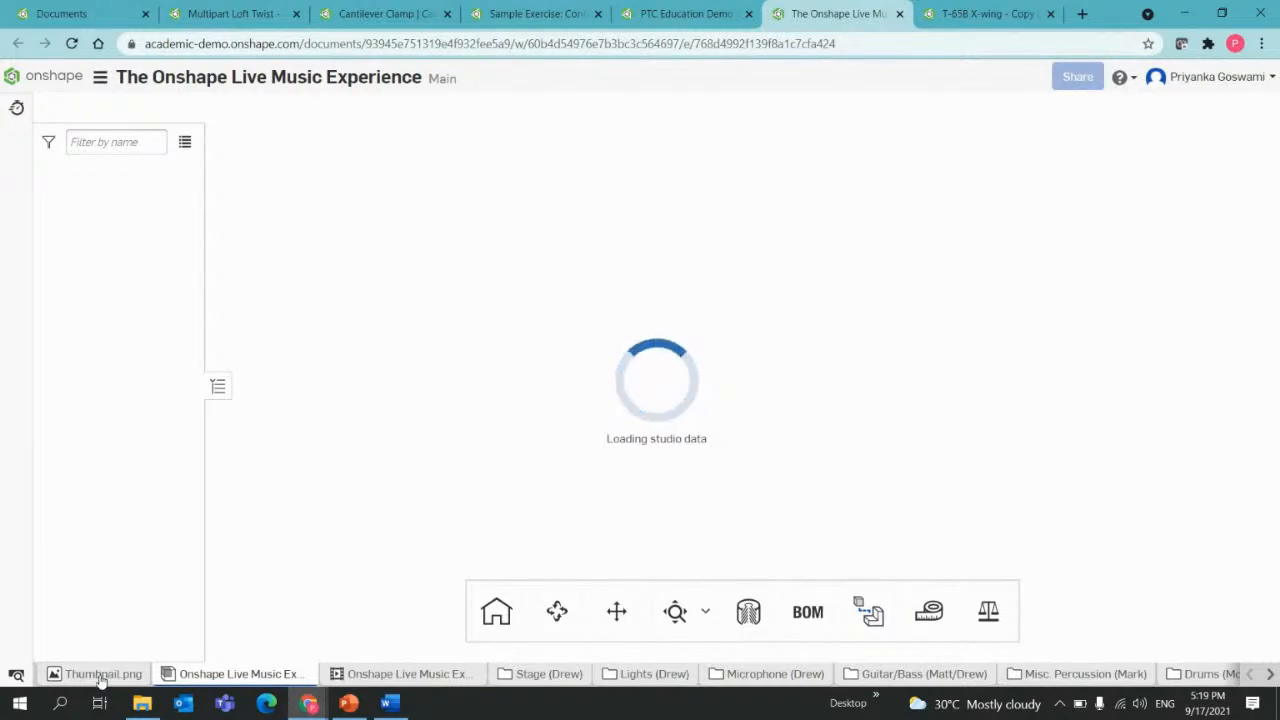
pyautogui.moveTo(101, 678)
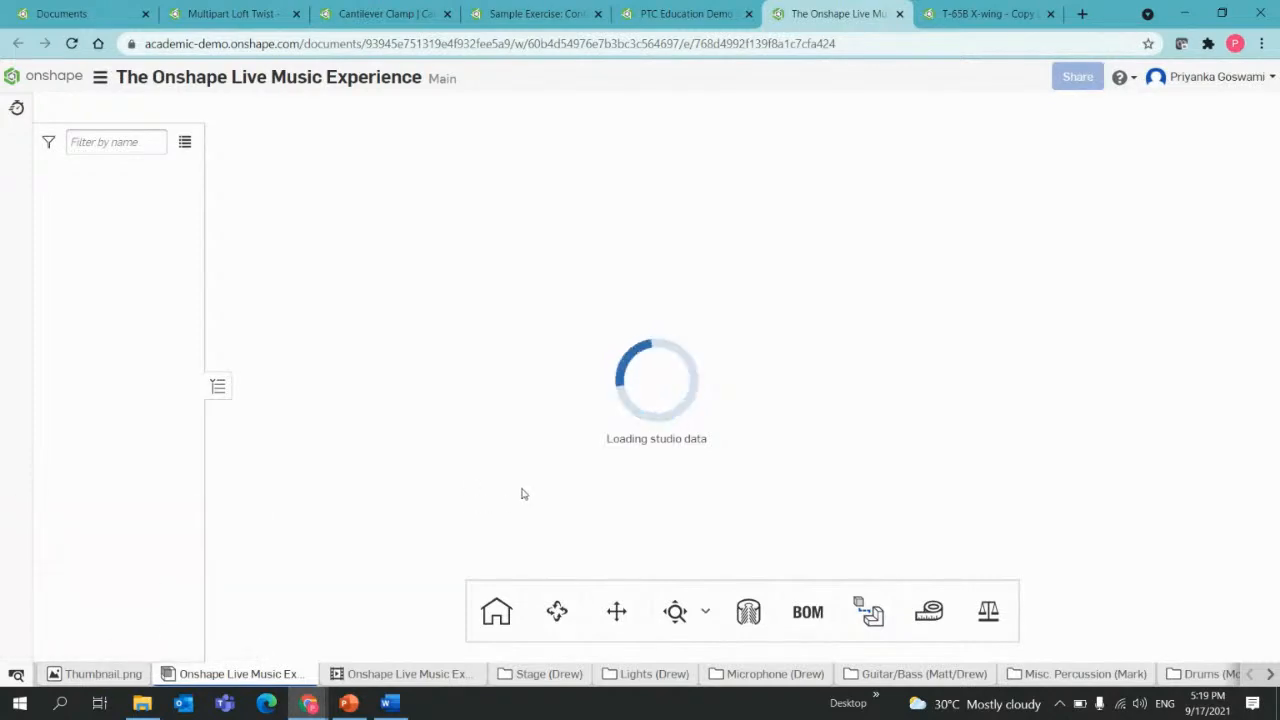
# Browse the list of the Live Music document's tabs and folders, open the Thumbnail.png image, and close the list.
pyautogui.click(16, 674)
pyautogui.scroll(-3, 114, 410)
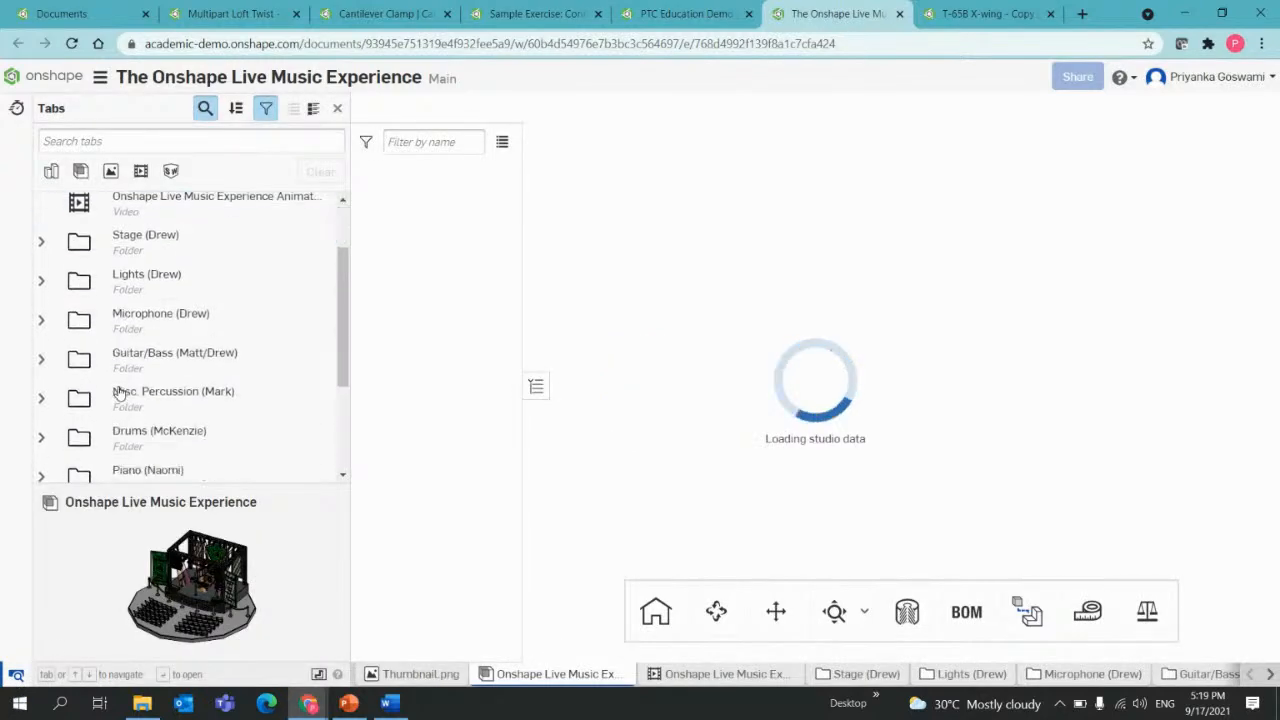
pyautogui.scroll(3, 118, 392)
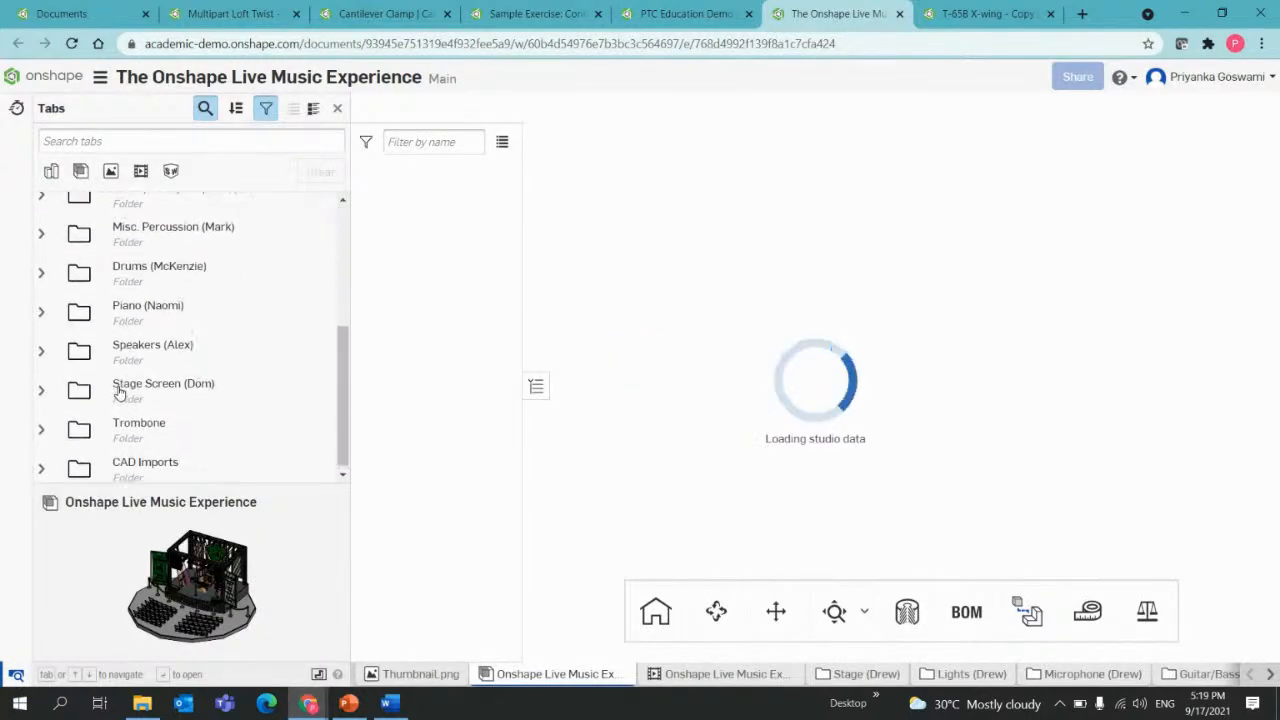
pyautogui.scroll(2, 118, 392)
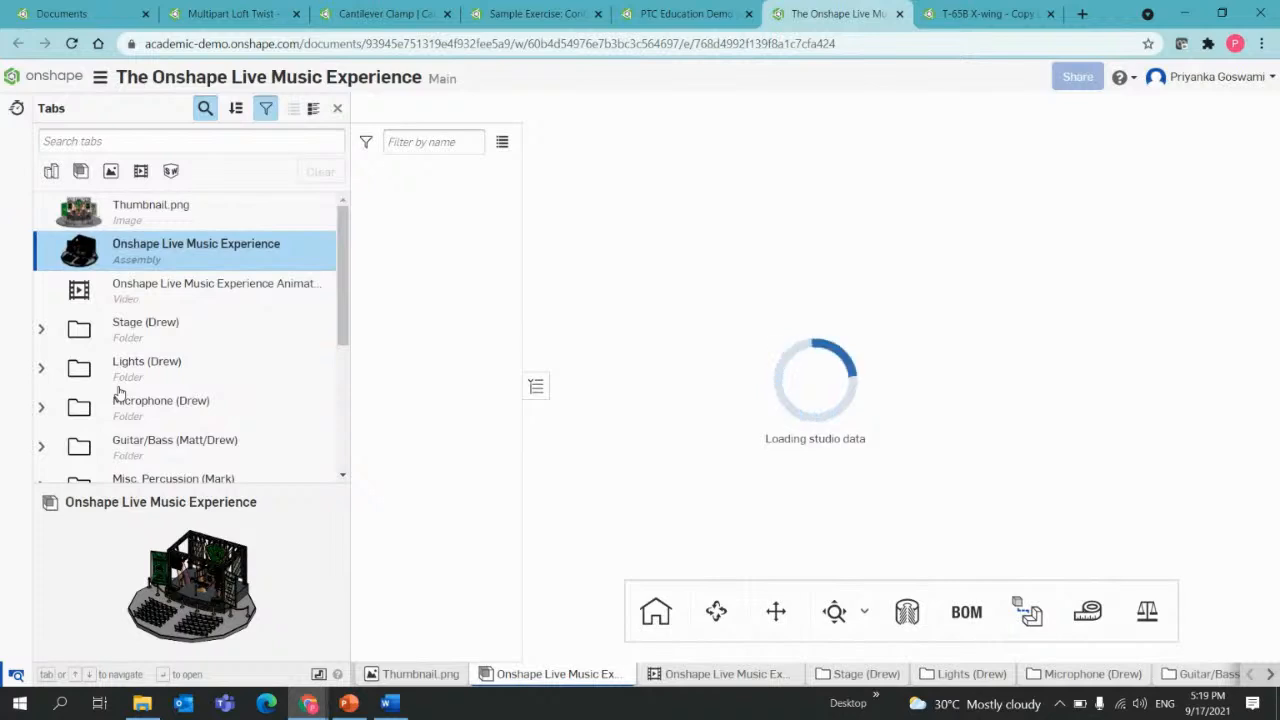
pyautogui.click(128, 214)
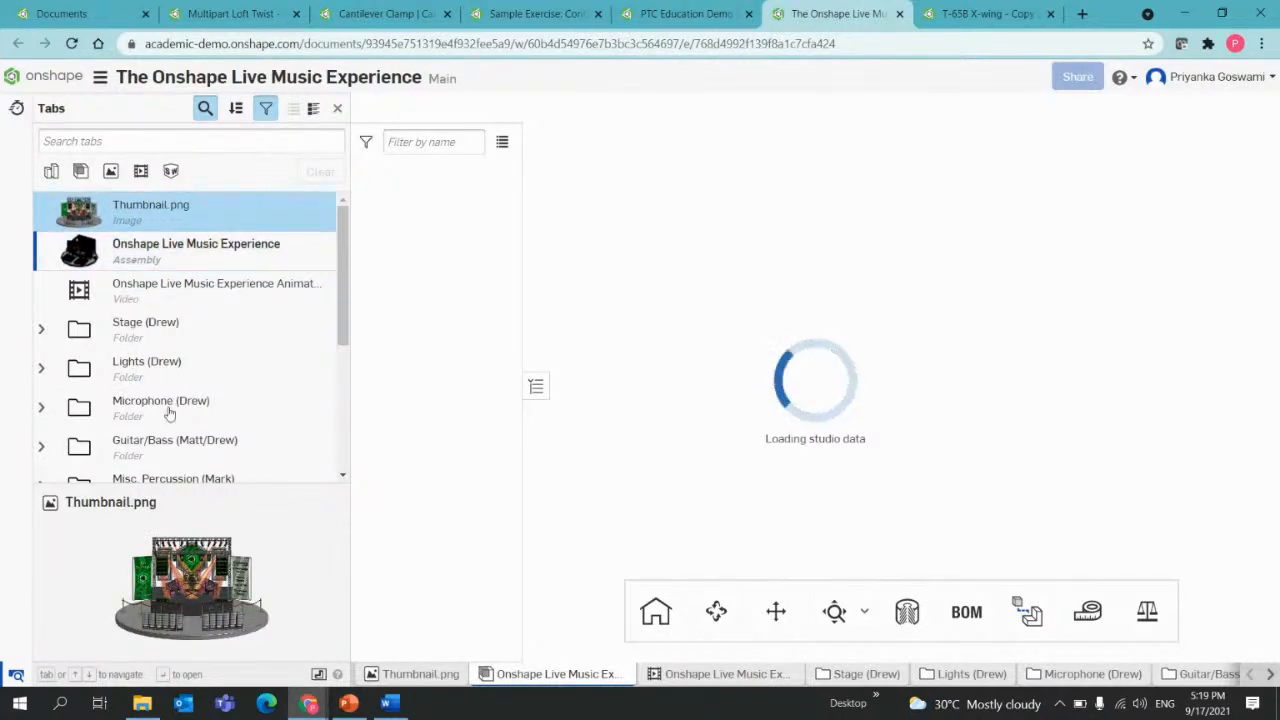
pyautogui.doubleClick(189, 211)
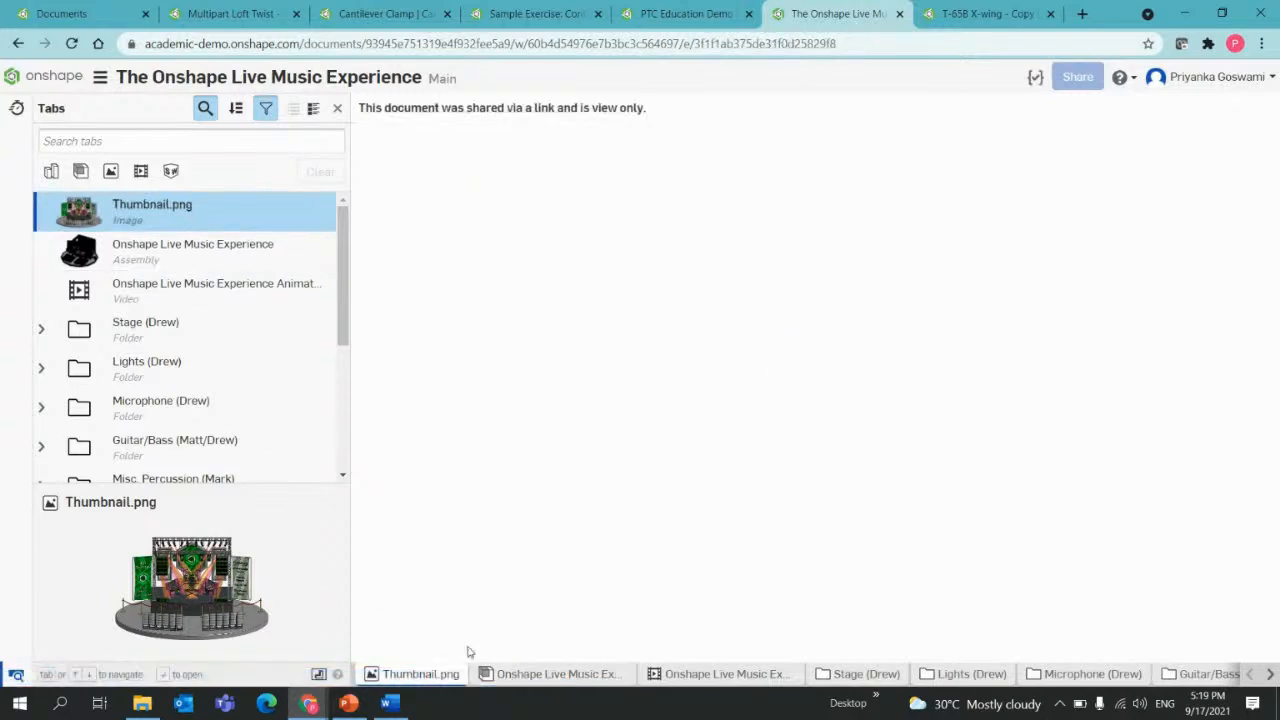
pyautogui.moveTo(396, 678)
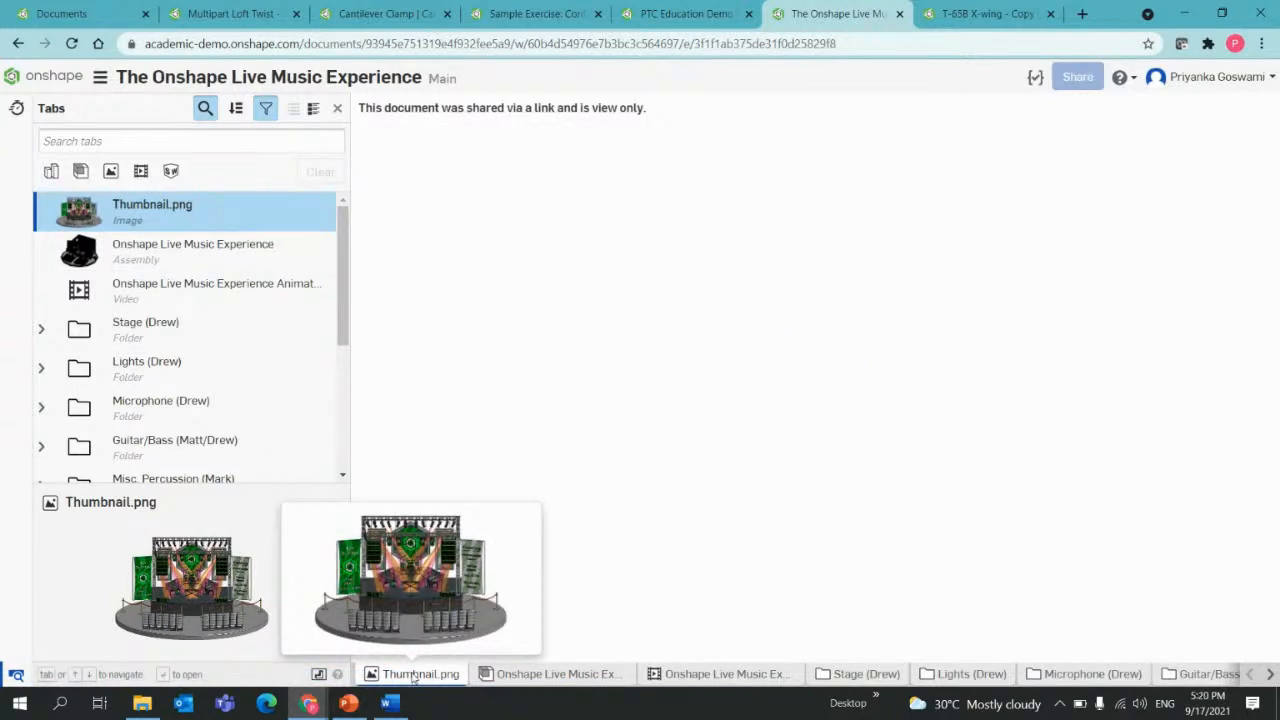
pyautogui.click(338, 110)
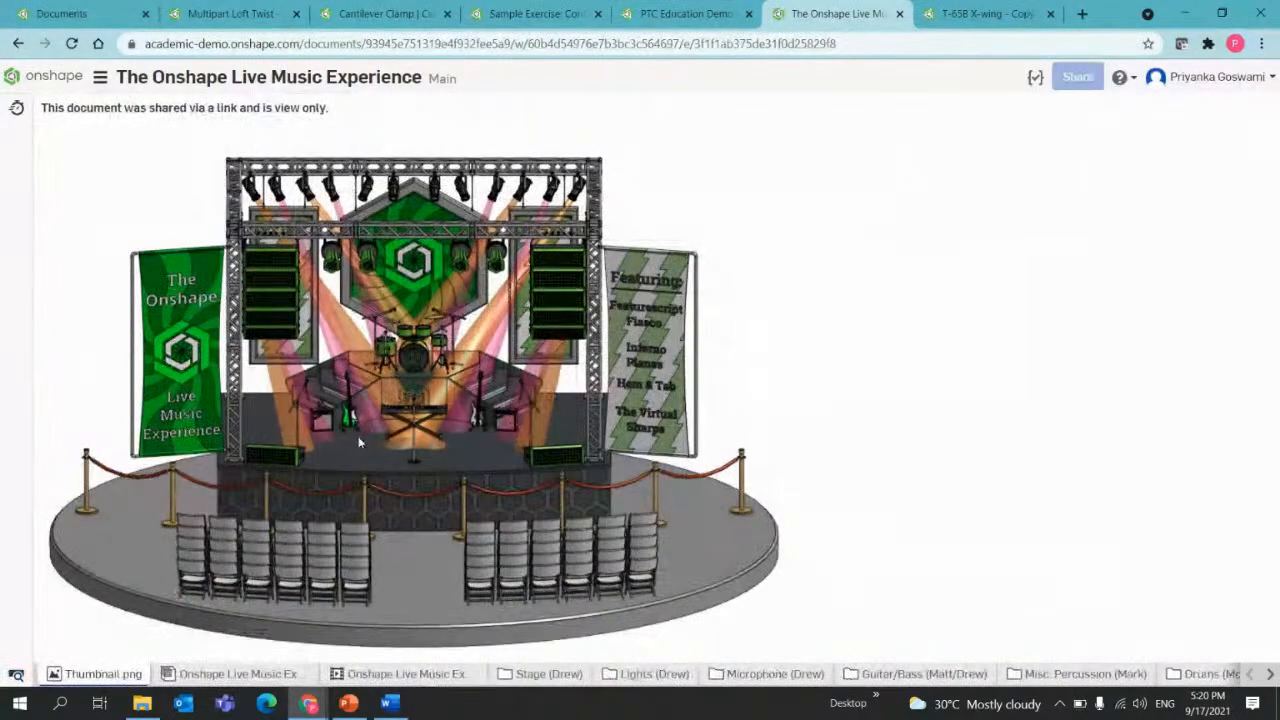
# Switch to the T-65B X-wing - Copy document and examine the Main Assembly's engines and wings up close from the left side.
pyautogui.rightClick(740, 361)
pyautogui.click(828, 280)
pyautogui.click(982, 14)
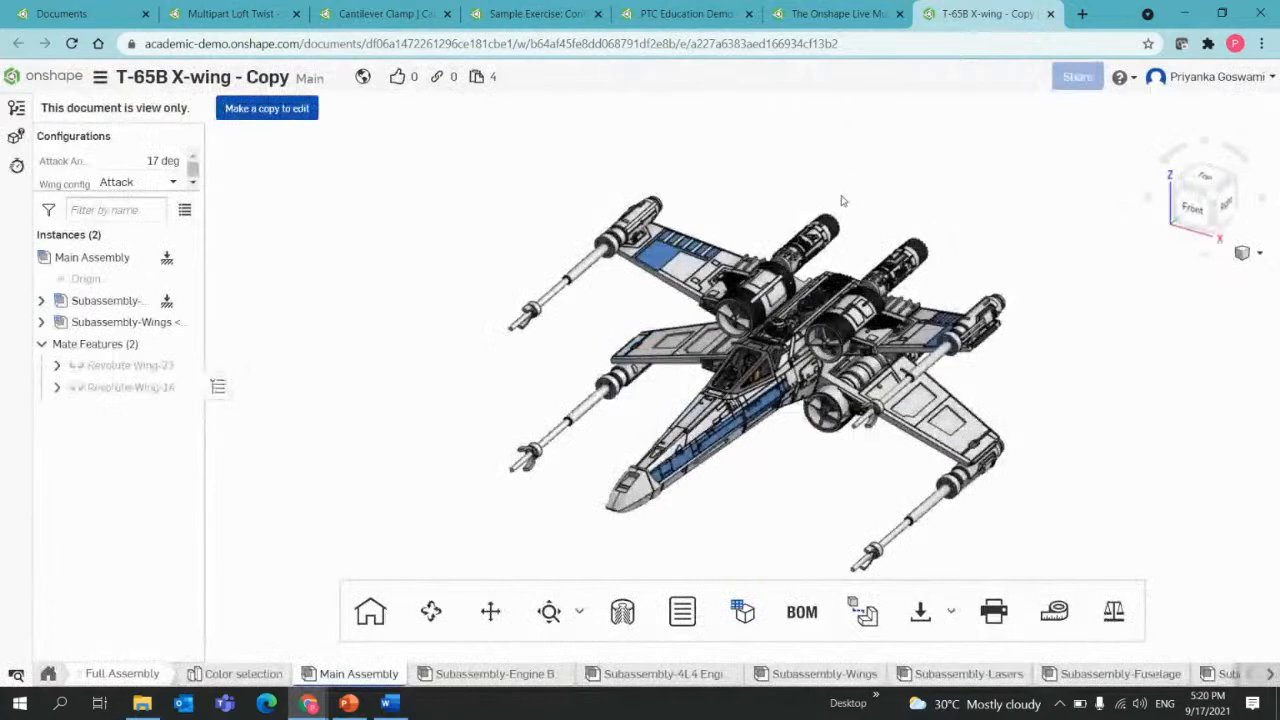
pyautogui.moveTo(425, 363); pyautogui.dragTo(507, 321, button='right')
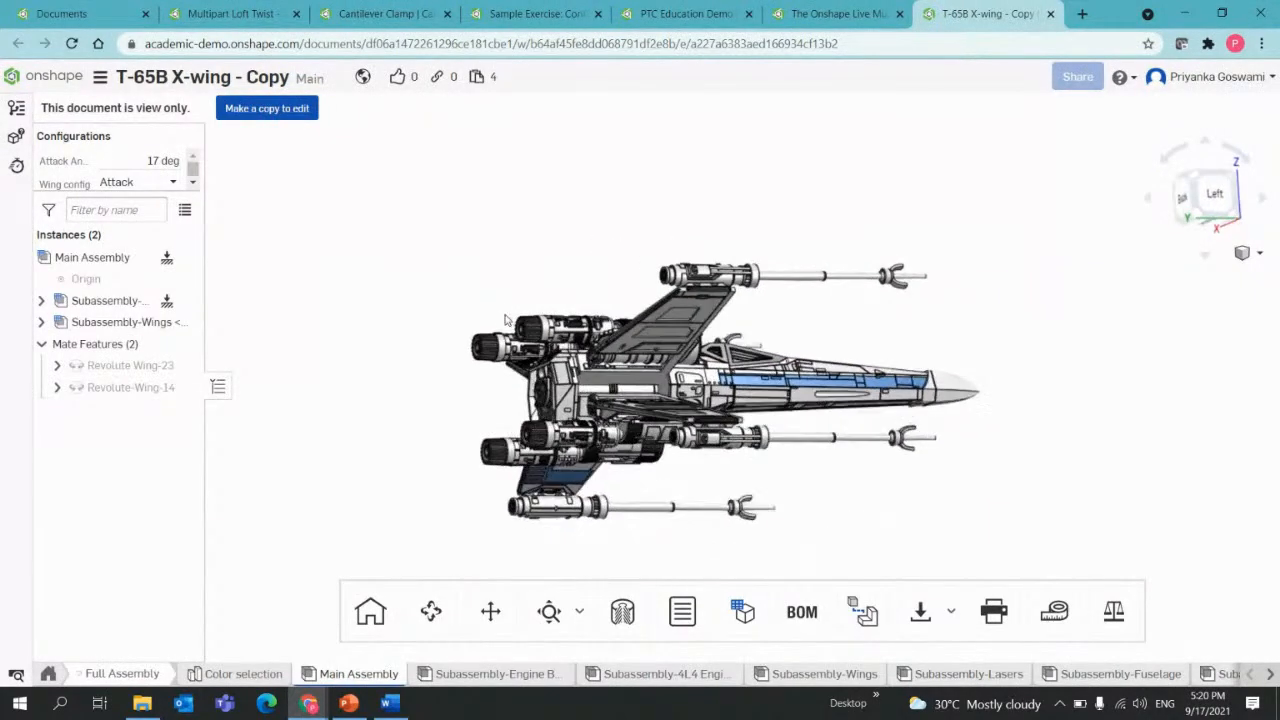
pyautogui.scroll(8, 530, 342)
pyautogui.moveTo(660, 414); pyautogui.dragTo(568, 249, button='middle')
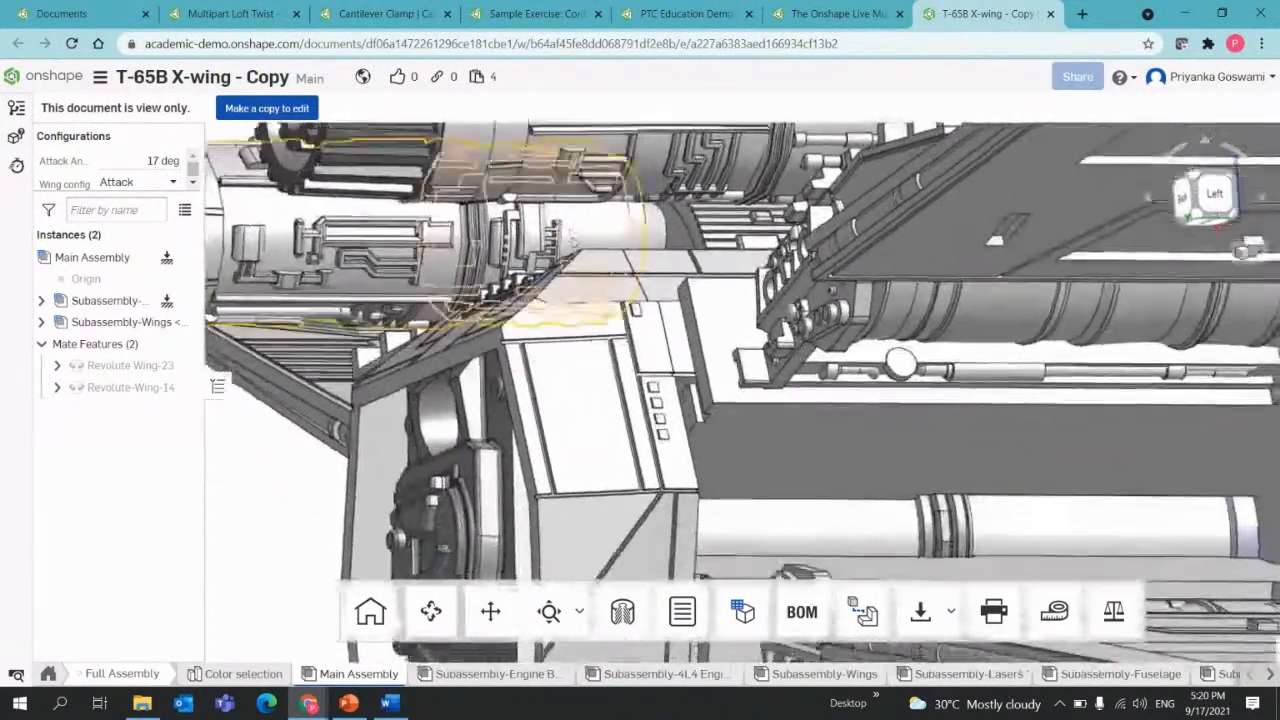
pyautogui.moveTo(831, 367); pyautogui.dragTo(722, 358, button='middle')
pyautogui.moveTo(721, 358); pyautogui.dragTo(635, 345, button='right')
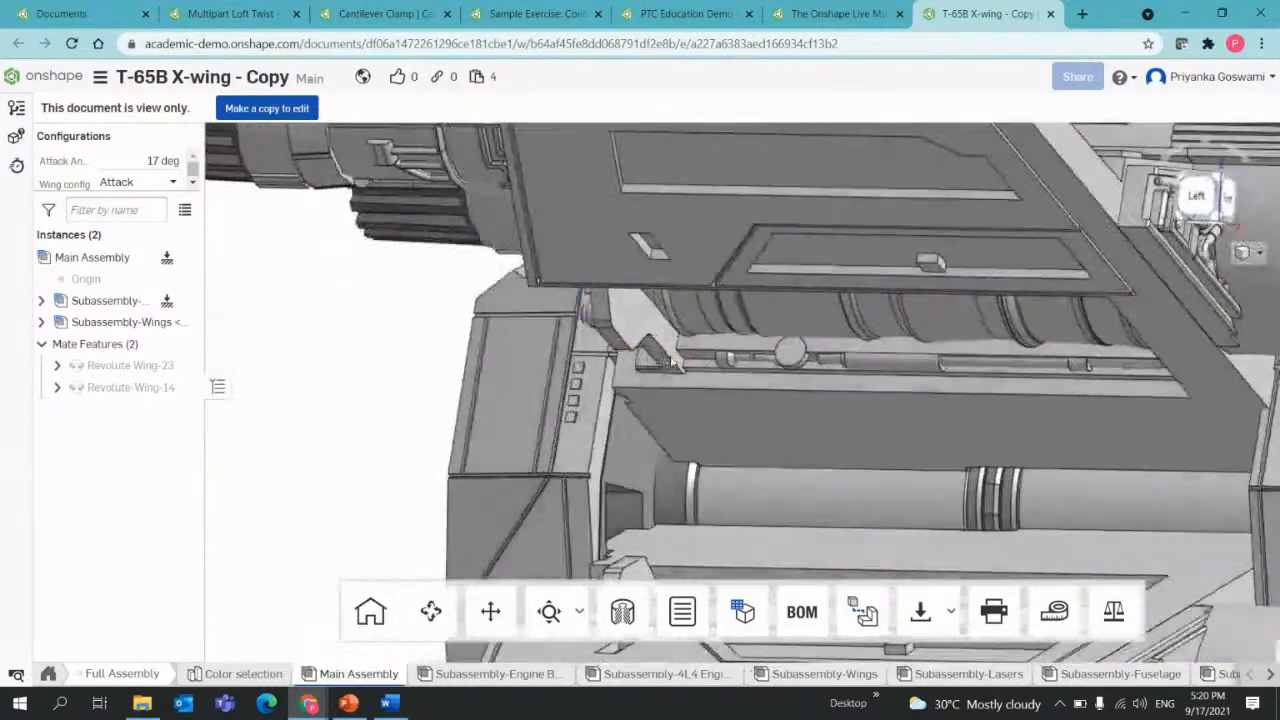
pyautogui.scroll(-3, 773, 436)
pyautogui.scroll(1, 775, 434)
pyautogui.moveTo(940, 412); pyautogui.dragTo(509, 443, button='middle')
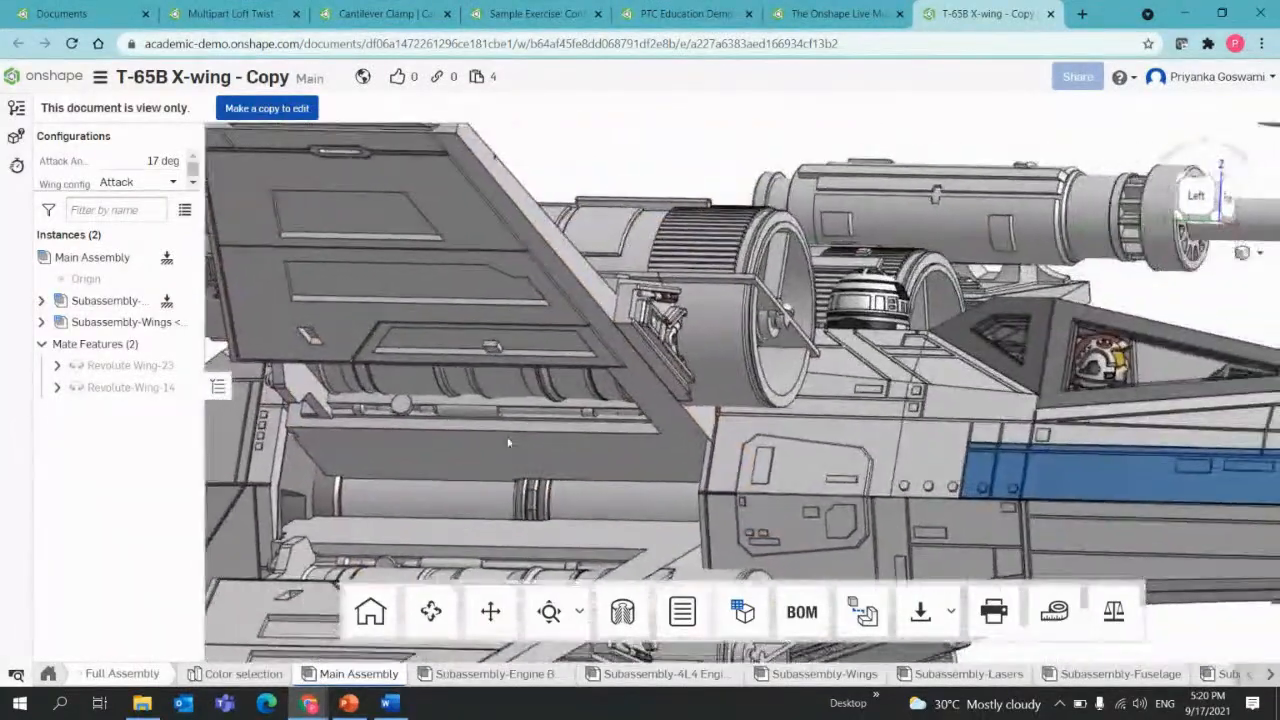
# Examine the X-wing's cockpit and fuselage up close, and bring the whole spacecraft back into view.
pyautogui.scroll(2, 1077, 383)
pyautogui.scroll(-2, 1077, 383)
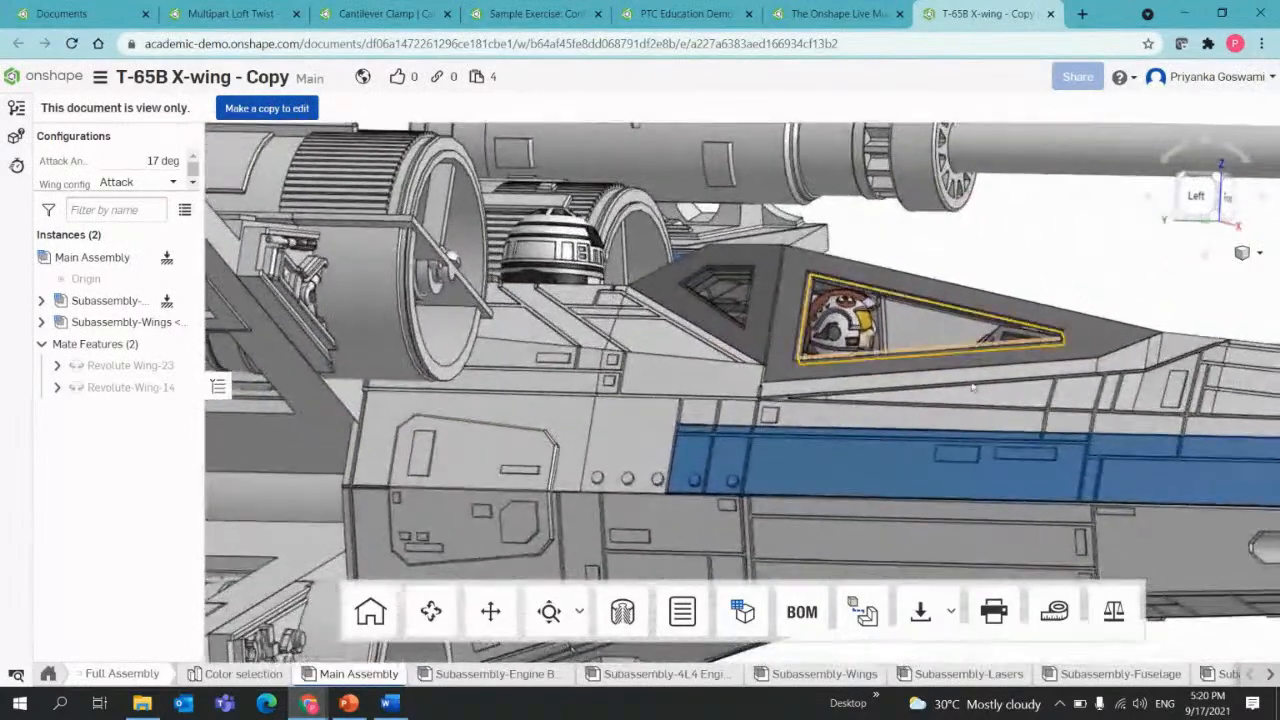
pyautogui.scroll(-2, 990, 447)
pyautogui.scroll(2, 986, 447)
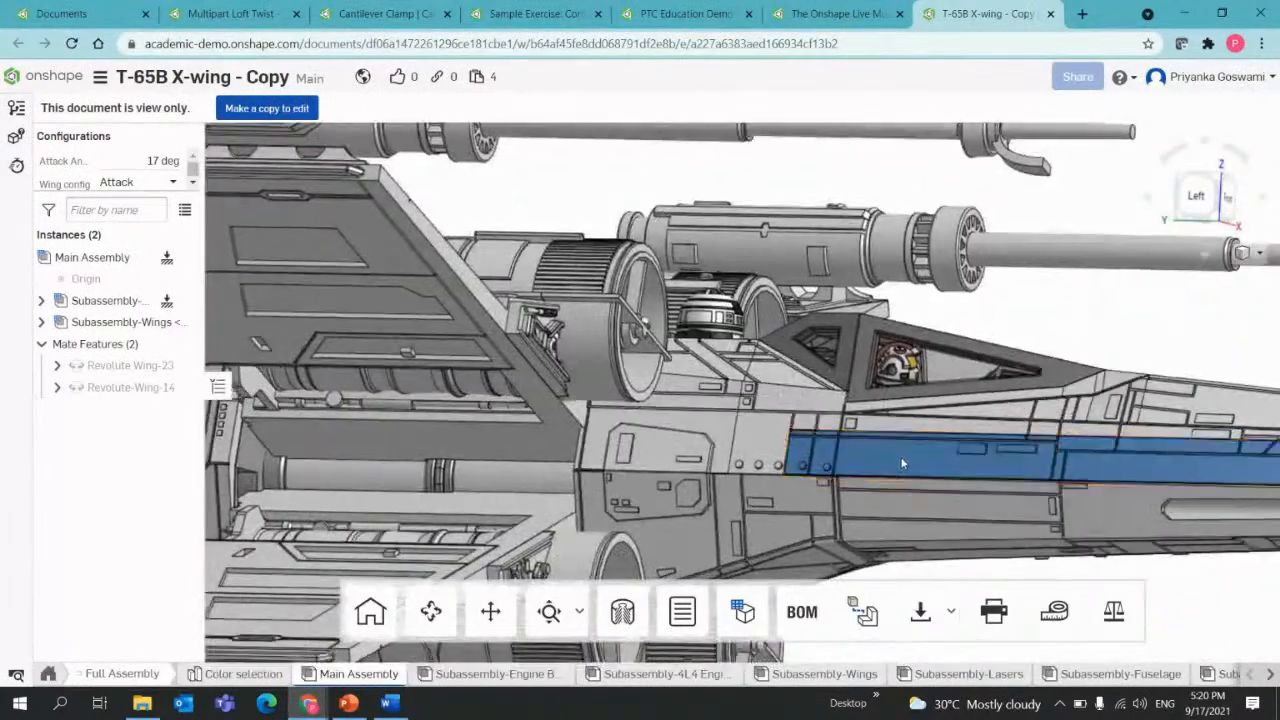
pyautogui.moveTo(903, 463); pyautogui.dragTo(957, 422, button='middle')
pyautogui.scroll(-1, 590, 520)
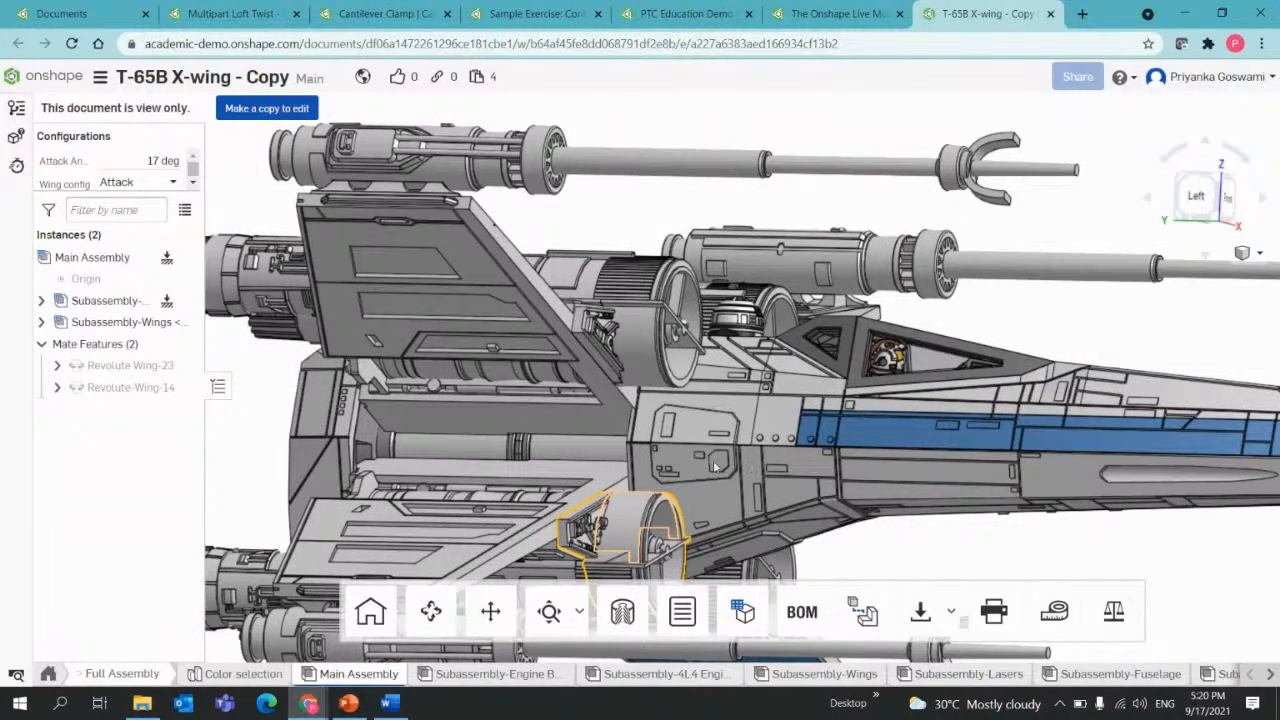
pyautogui.scroll(-6, 714, 466)
pyautogui.scroll(3, 712, 462)
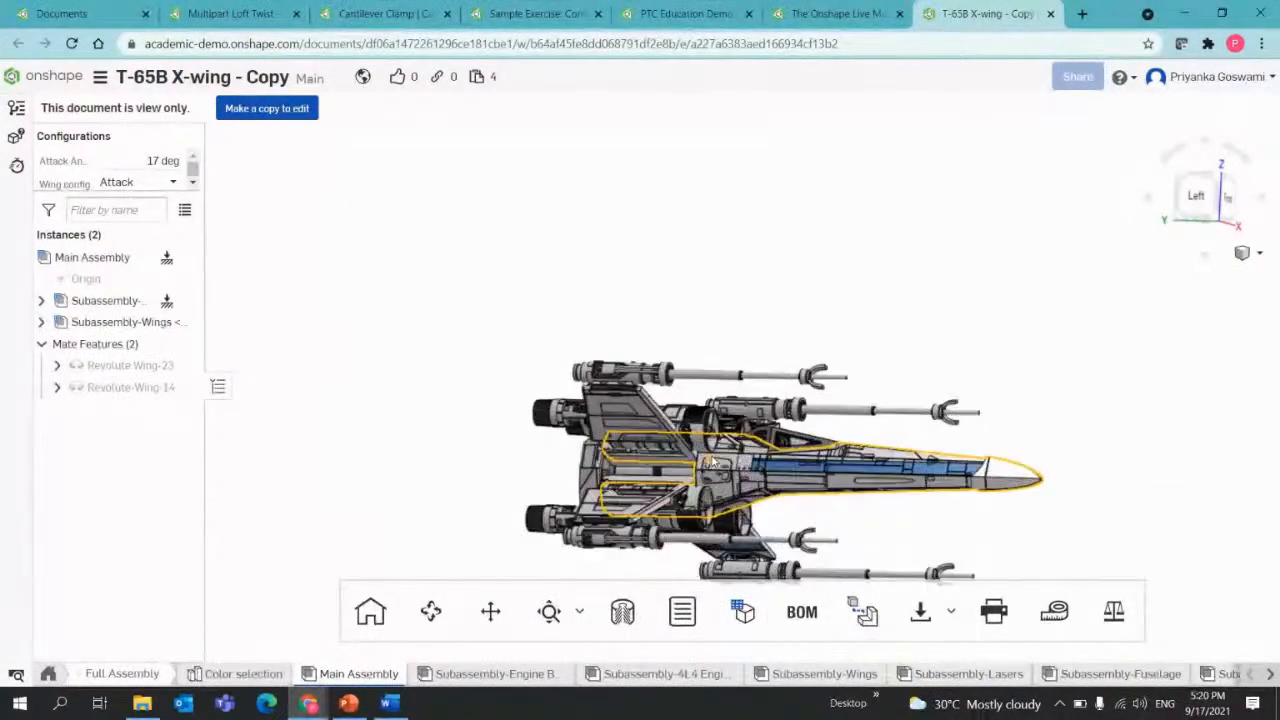
pyautogui.moveTo(712, 461); pyautogui.dragTo(697, 313, button='middle')
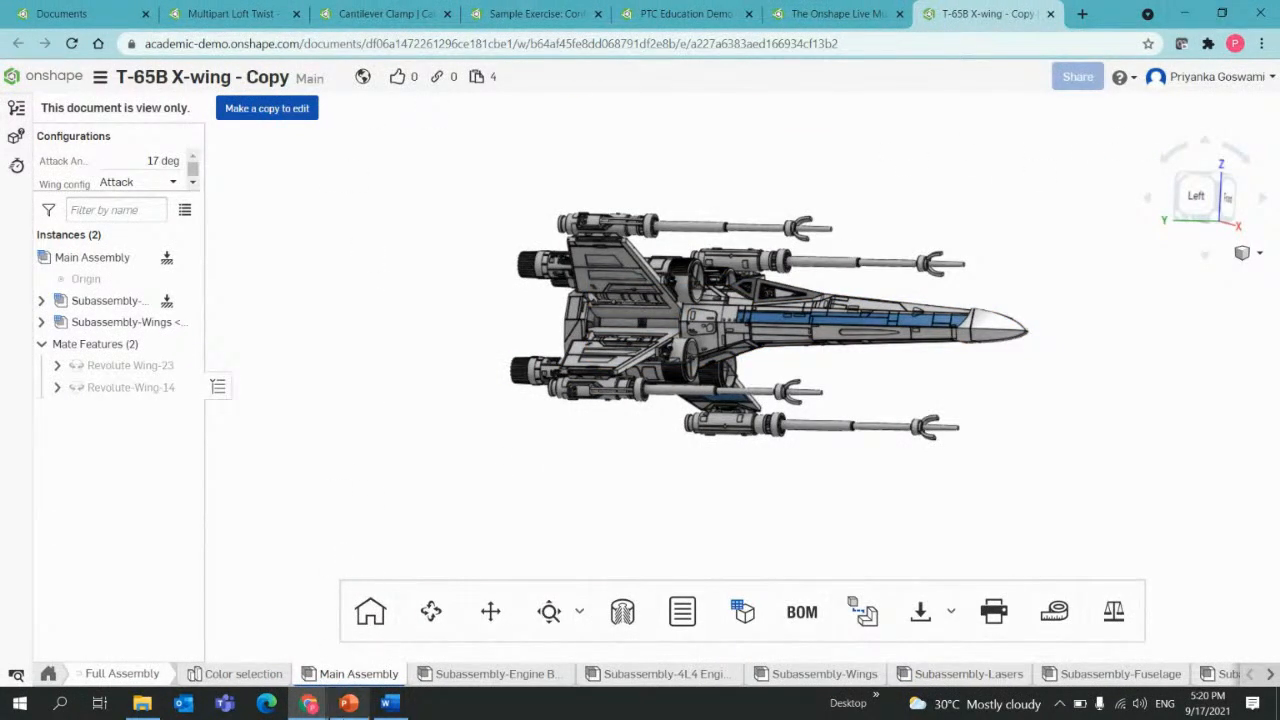
# Switch to the Multipart design Onshape presentation in PowerPoint, show the closing THANK YOU! slide, and return to the X-wing document in the browser.
pyautogui.click(348, 703)
pyautogui.scroll(-2, 80, 560)
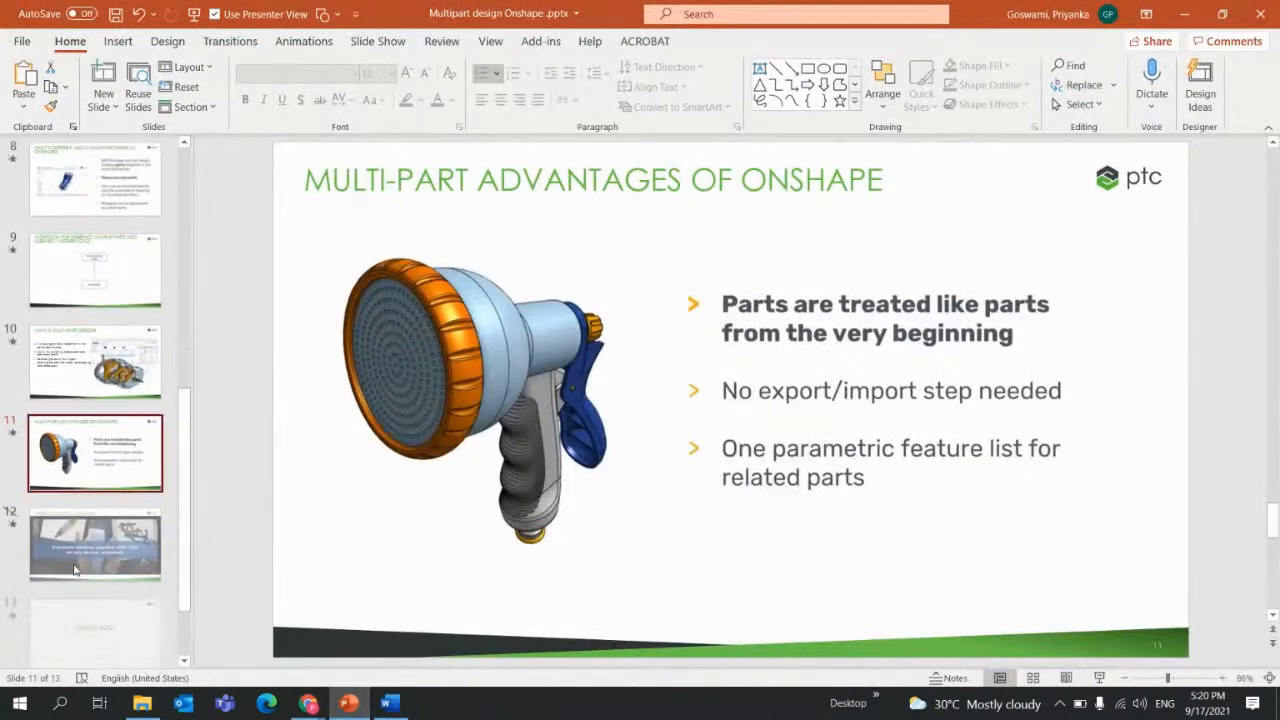
pyautogui.click(73, 609)
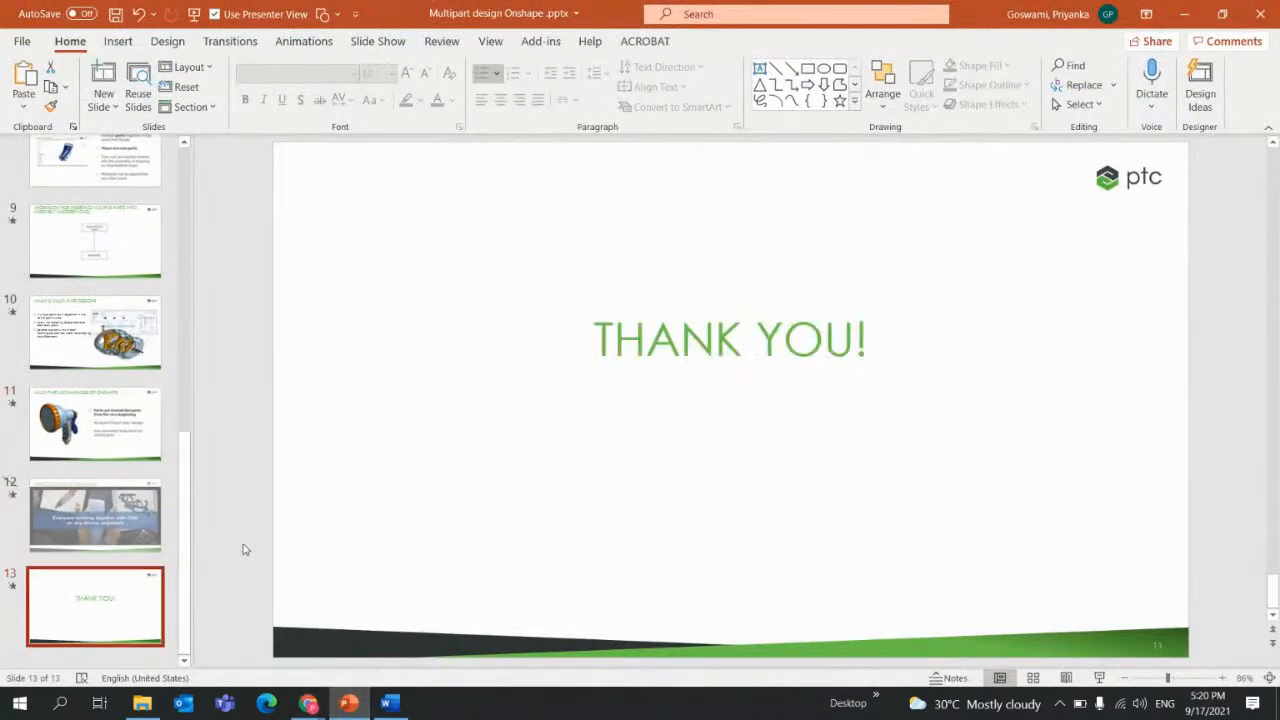
pyautogui.click(1184, 14)
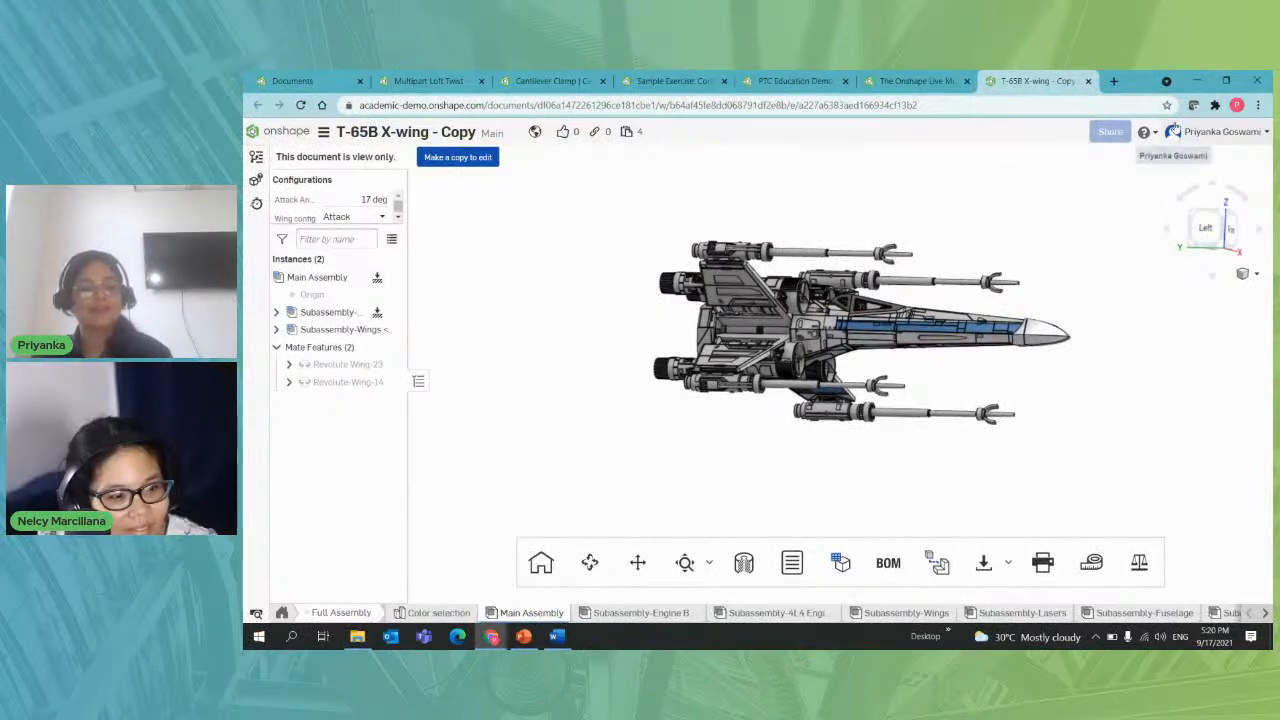
pyautogui.hotkey('alt', 'Tab')
pyautogui.press('Escape')
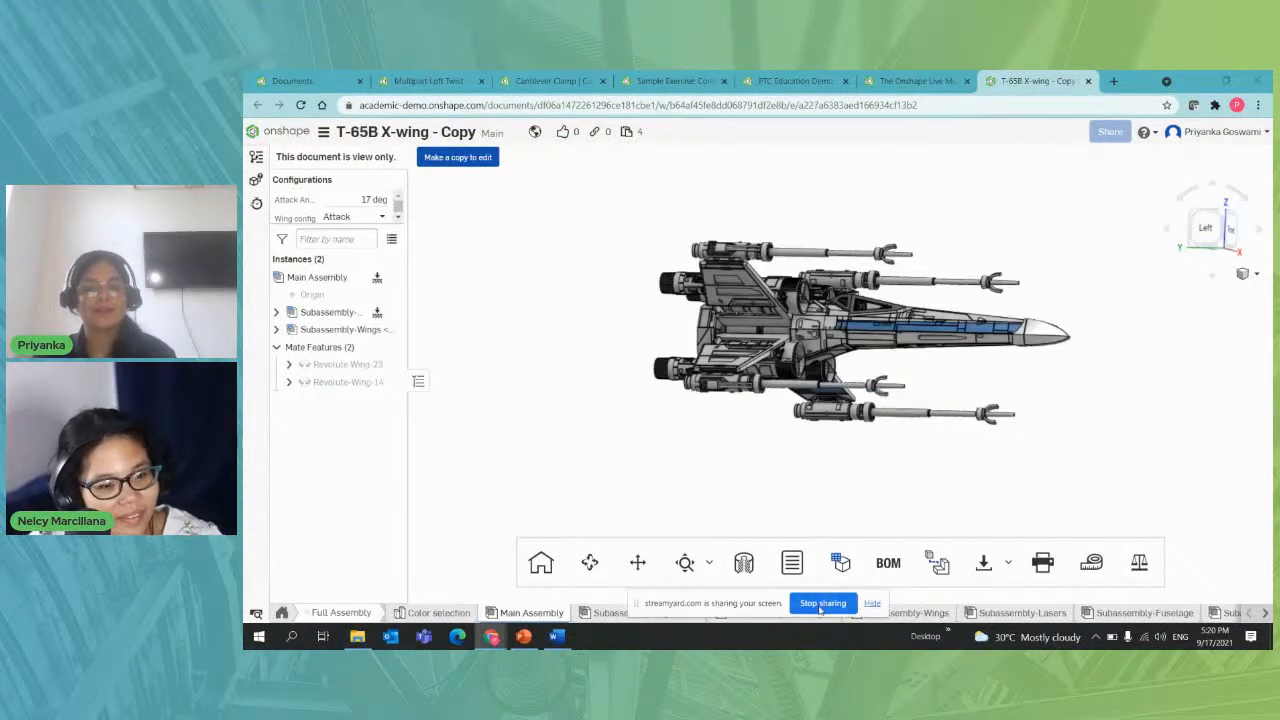